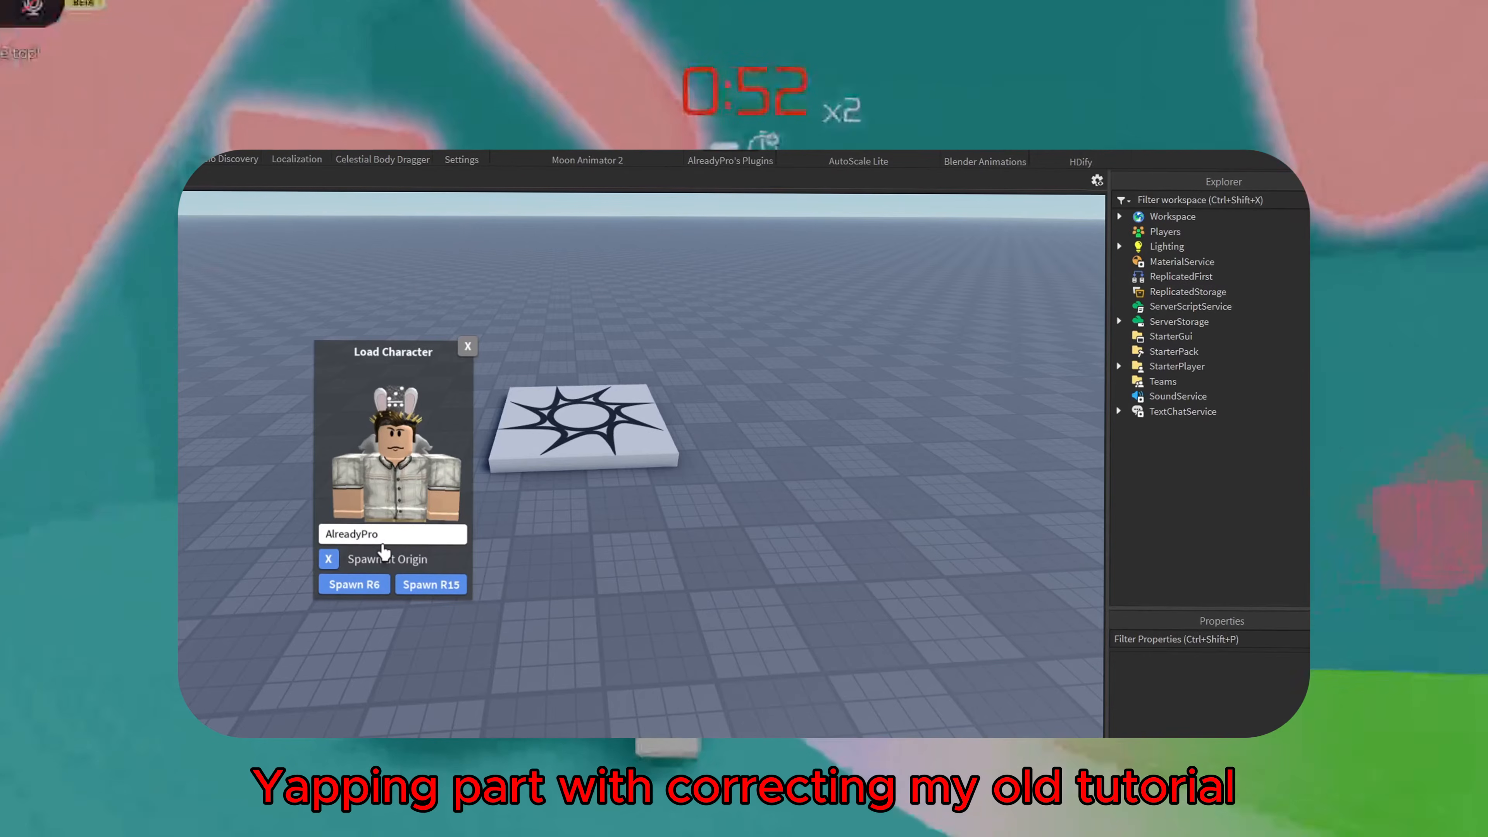
Load the character by its username in the Load Character plugin and spawn it as an R6 rig
{"action": "left_click", "coordinate": [384, 535]}
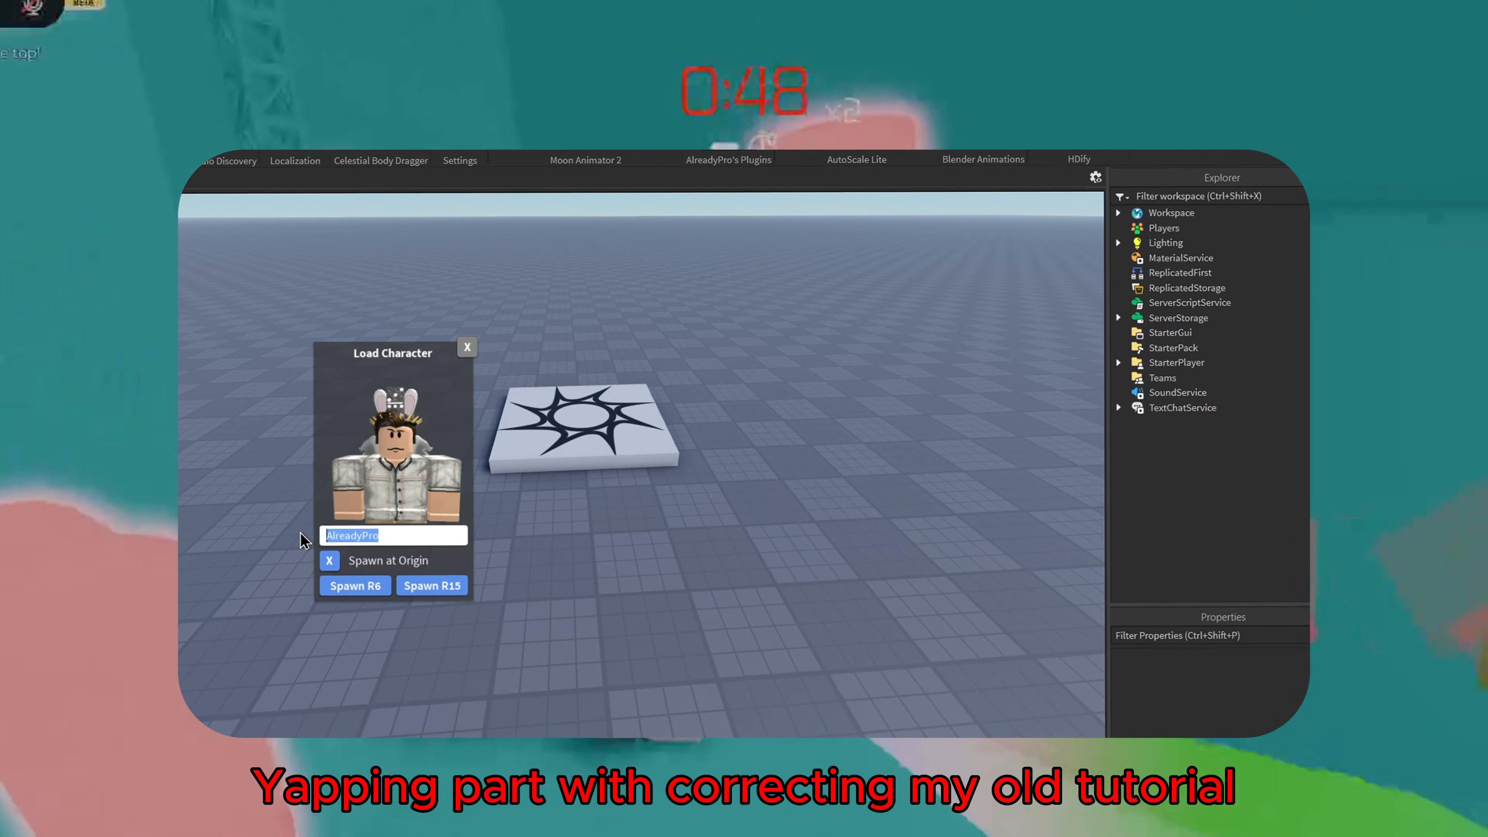
{"action": "type", "text": "vampilinka"}
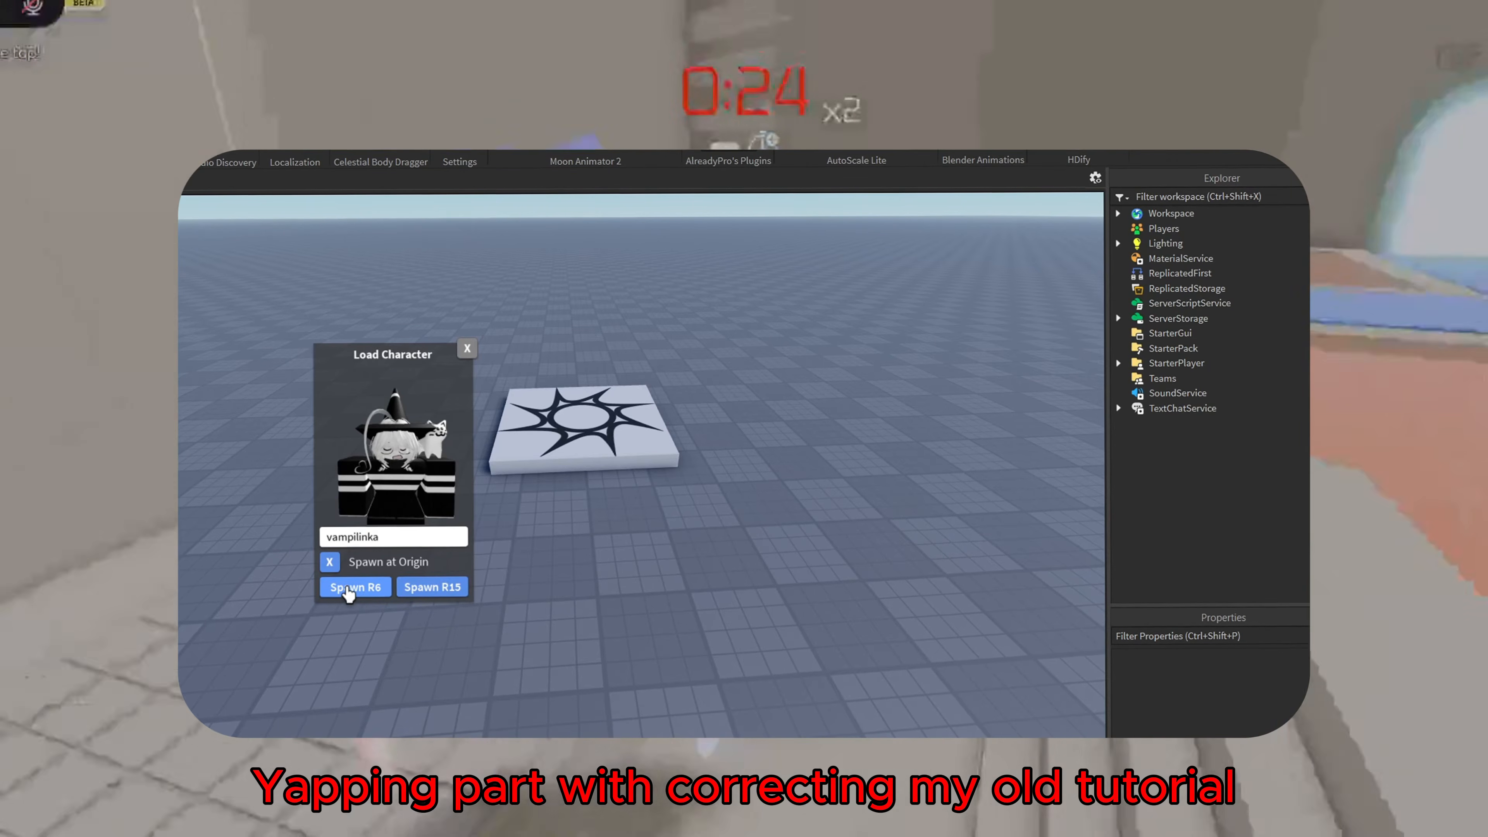
{"action": "left_click", "coordinate": [348, 591]}
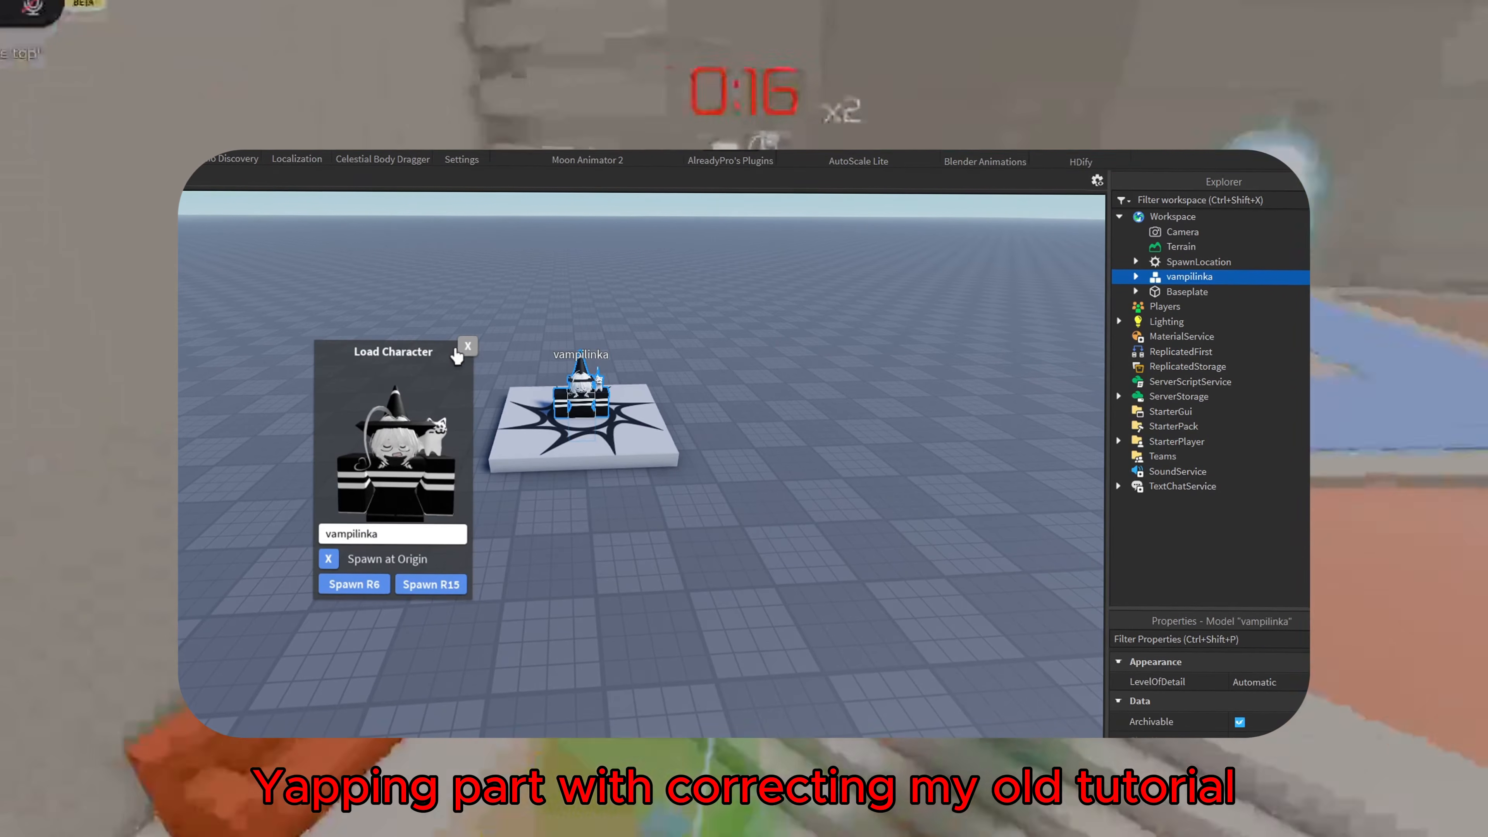
Close the character loader and delete the spawn location under the character
{"action": "left_click_drag", "start_coordinate": [470, 350], "coordinate": [363, 346]}
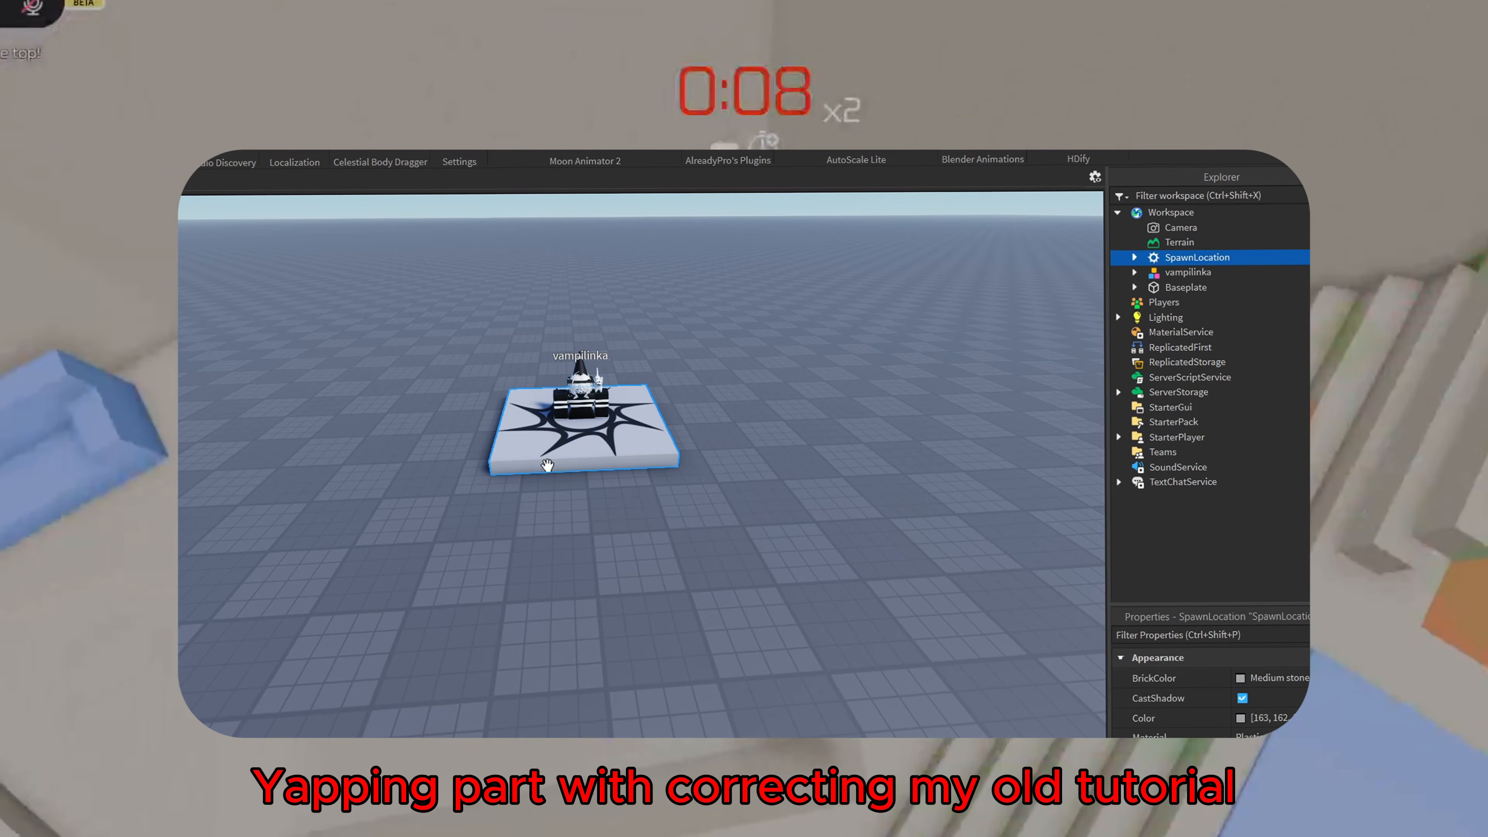
{"action": "middle_click_drag", "start_coordinate": [614, 589], "coordinate": [610, 598]}
{"action": "scroll", "coordinate": [610, 598], "scroll_direction": "down", "scroll_amount": 4}
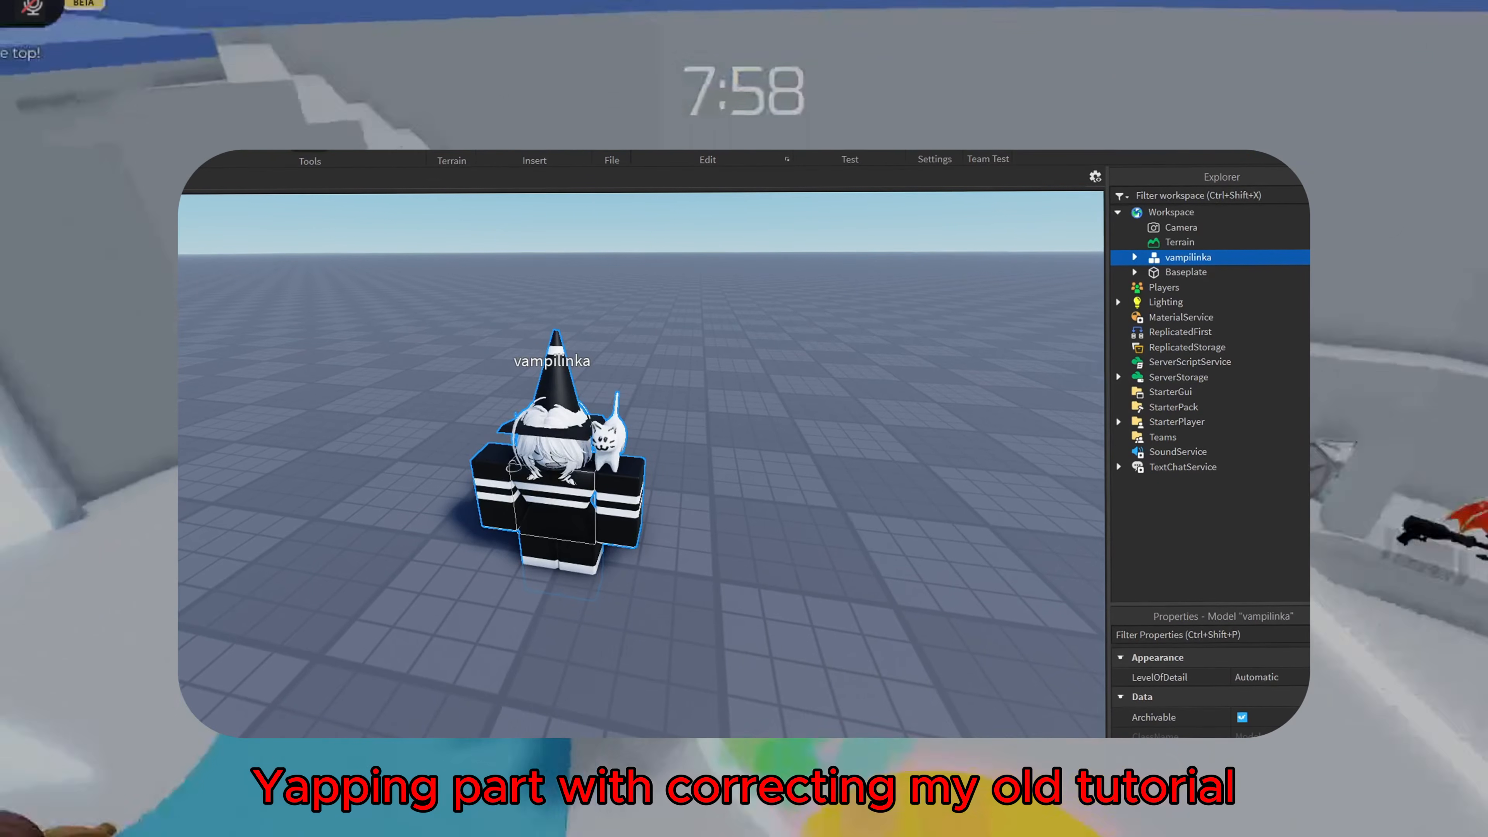
Rotate the spawned character slightly with the Rotate tool
{"action": "key", "text": "ctrl+4"}
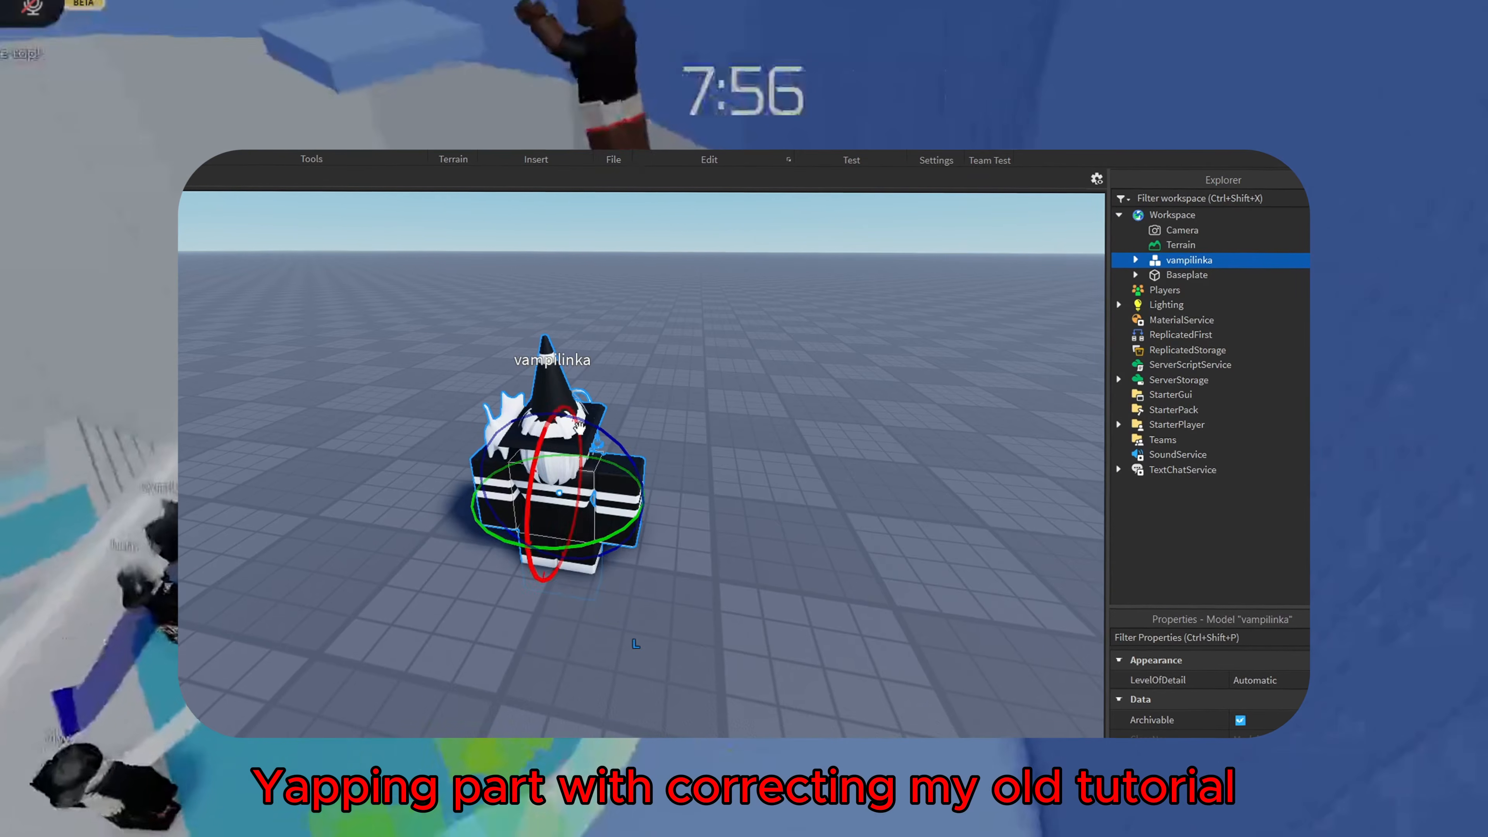
{"action": "right_click_drag", "start_coordinate": [571, 448], "coordinate": [580, 454]}
{"action": "scroll", "coordinate": [581, 454], "scroll_direction": "up", "scroll_amount": 5}
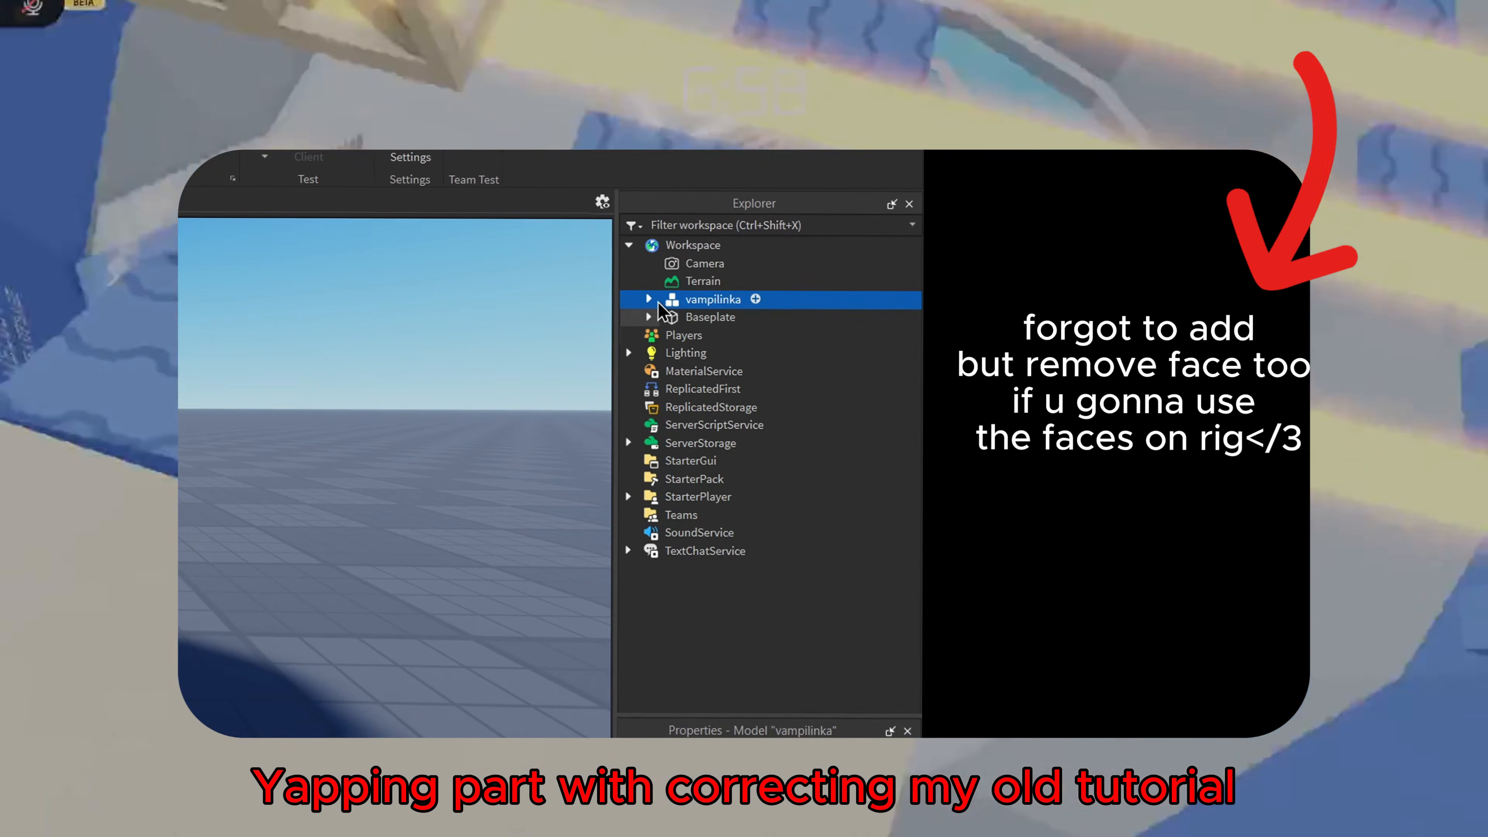
Delete the character's body parts, Humanoid, CharacterMesh, Body Colors, Pants and Shirt, keeping only its accessories
{"action": "left_click", "coordinate": [648, 301]}
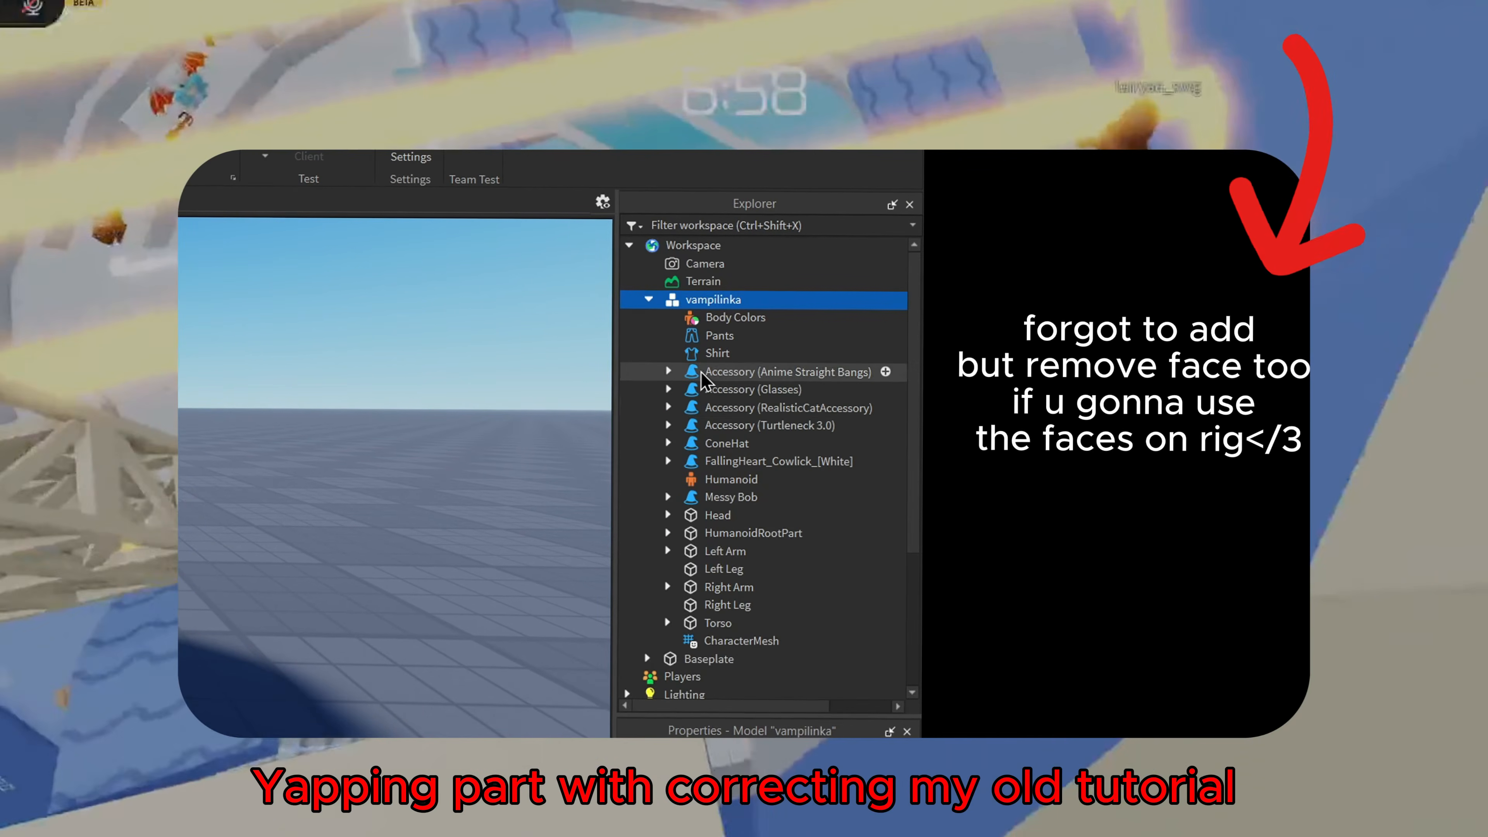
{"action": "left_click", "coordinate": [348, 358]}
{"action": "left_click", "coordinate": [728, 373]}
{"action": "left_click", "coordinate": [727, 480]}
{"action": "left_click", "coordinate": [728, 517], "text": "shift"}
{"action": "left_click", "coordinate": [728, 481]}
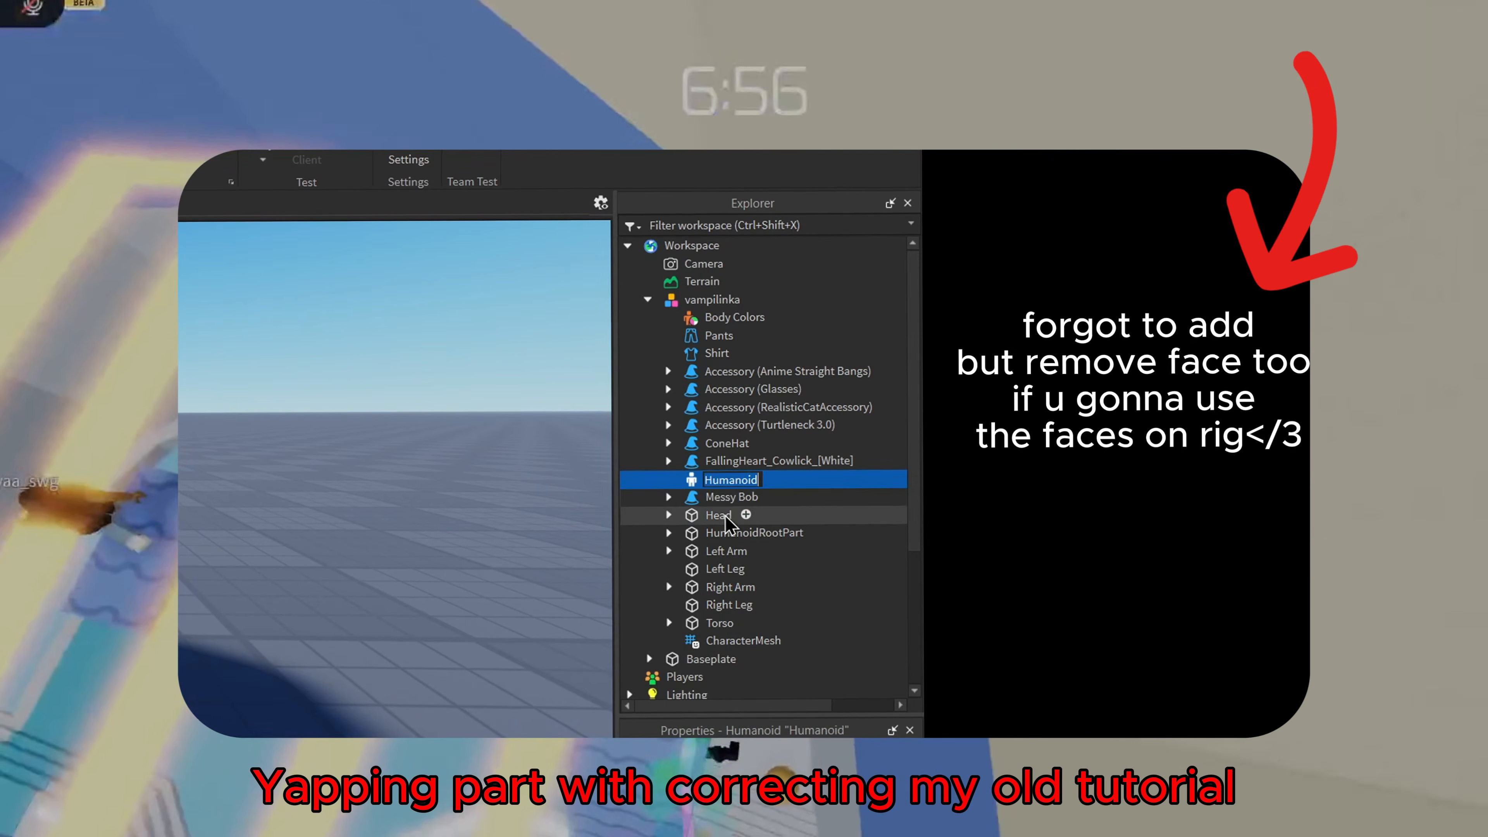
{"action": "double_click", "coordinate": [728, 517], "text": "ctrl"}
{"action": "left_click", "coordinate": [728, 534], "text": "ctrl"}
{"action": "left_click", "coordinate": [668, 516]}
{"action": "left_click", "coordinate": [703, 640], "text": "ctrl+shift"}
{"action": "left_click", "coordinate": [733, 317], "text": "ctrl"}
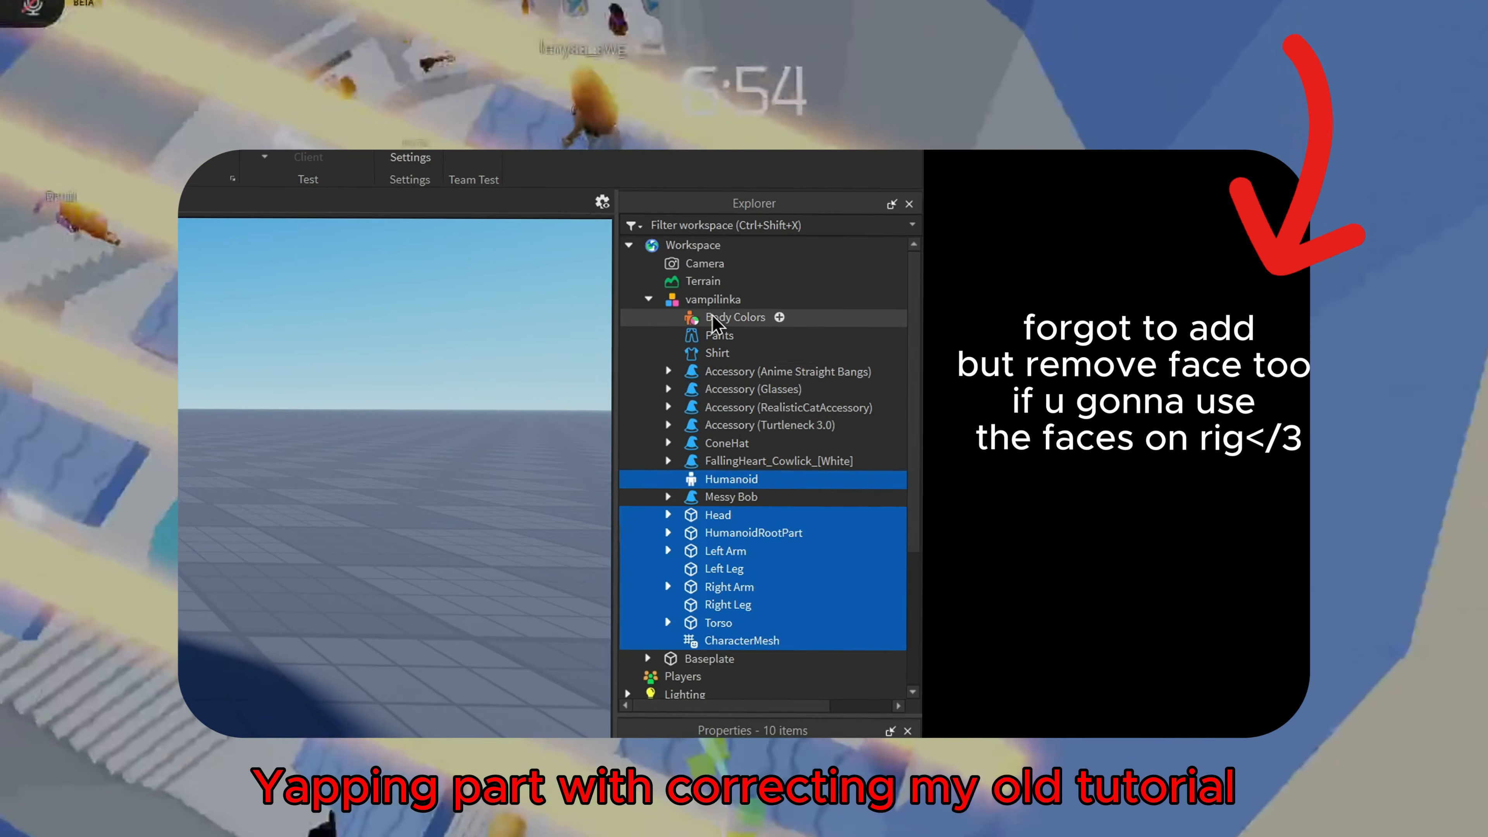
{"action": "left_click", "coordinate": [716, 353], "text": "ctrl"}
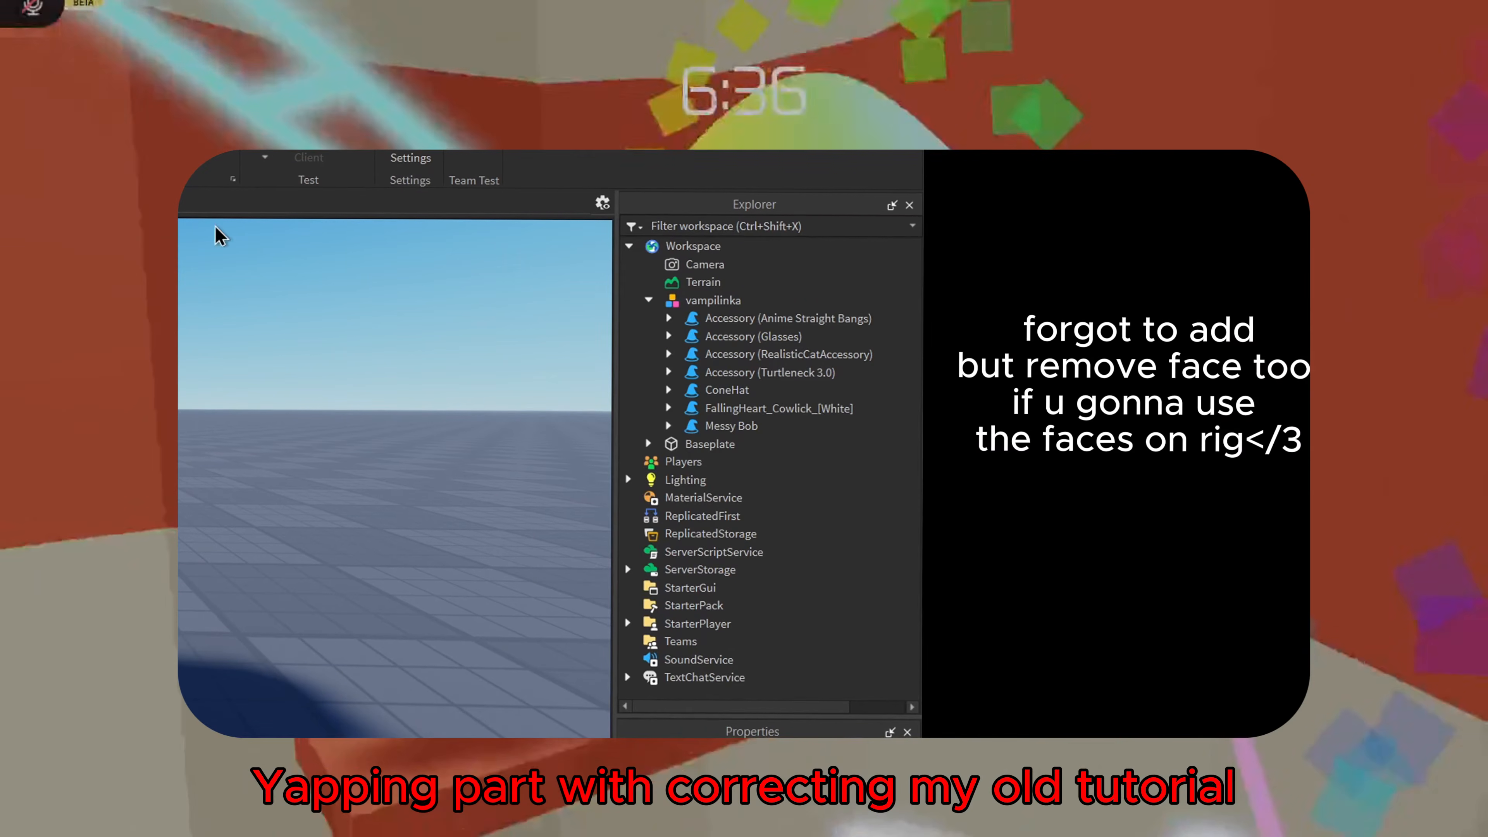
{"action": "right_click_drag", "start_coordinate": [308, 444], "coordinate": [308, 444]}
Select the remaining accessories in turn, delete the selected one, and reselect the character model
{"action": "left_click", "coordinate": [729, 318]}
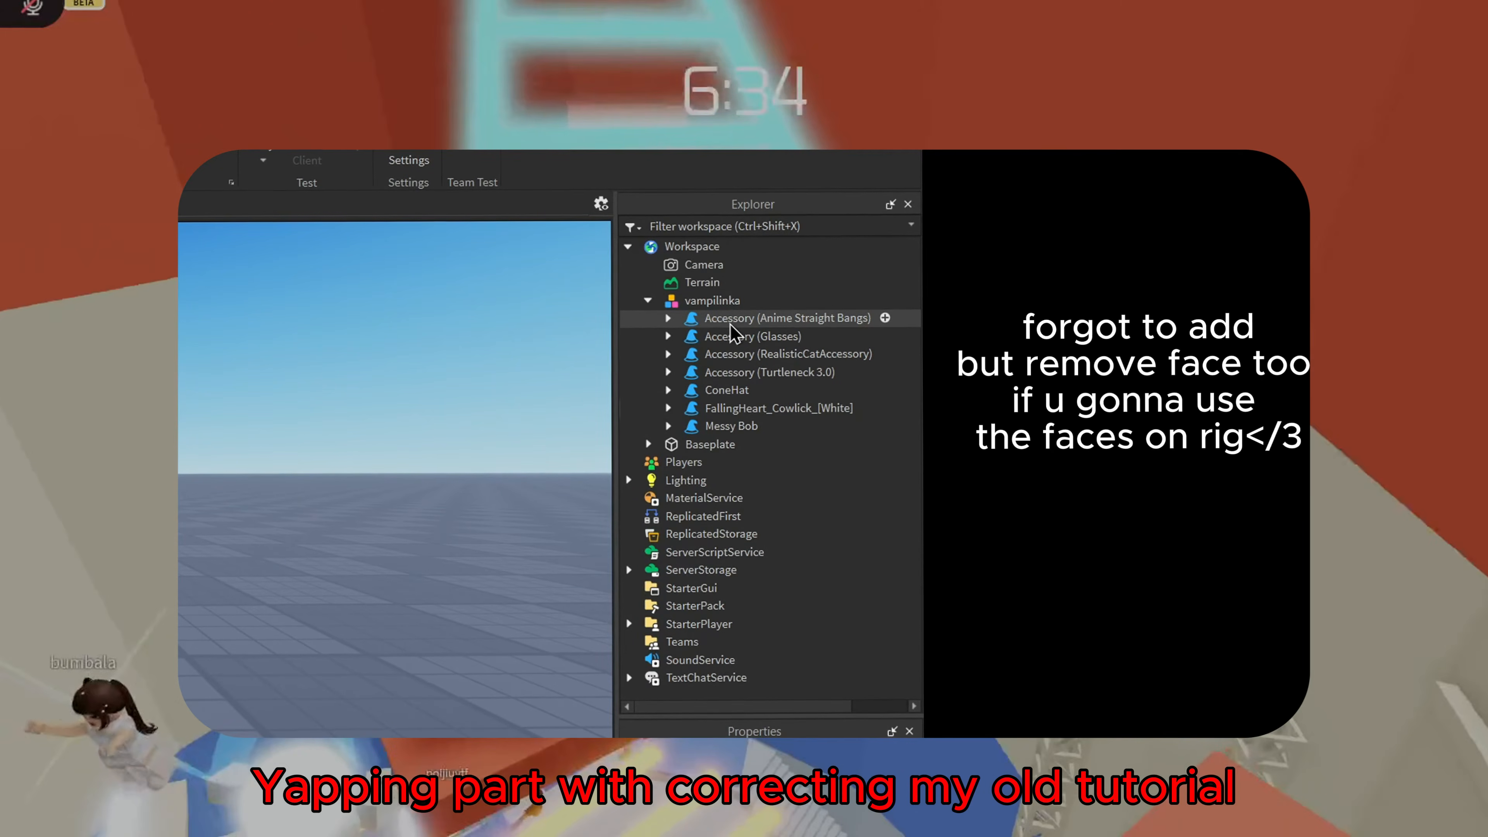
{"action": "left_click", "coordinate": [741, 353], "text": "ctrl"}
{"action": "left_click", "coordinate": [729, 372], "text": "ctrl"}
{"action": "left_click", "coordinate": [727, 389], "text": "ctrl"}
{"action": "left_click", "coordinate": [733, 407], "text": "ctrl"}
{"action": "left_click", "coordinate": [731, 426], "text": "ctrl"}
{"action": "key", "text": "Delete"}
{"action": "left_click", "coordinate": [711, 299]}
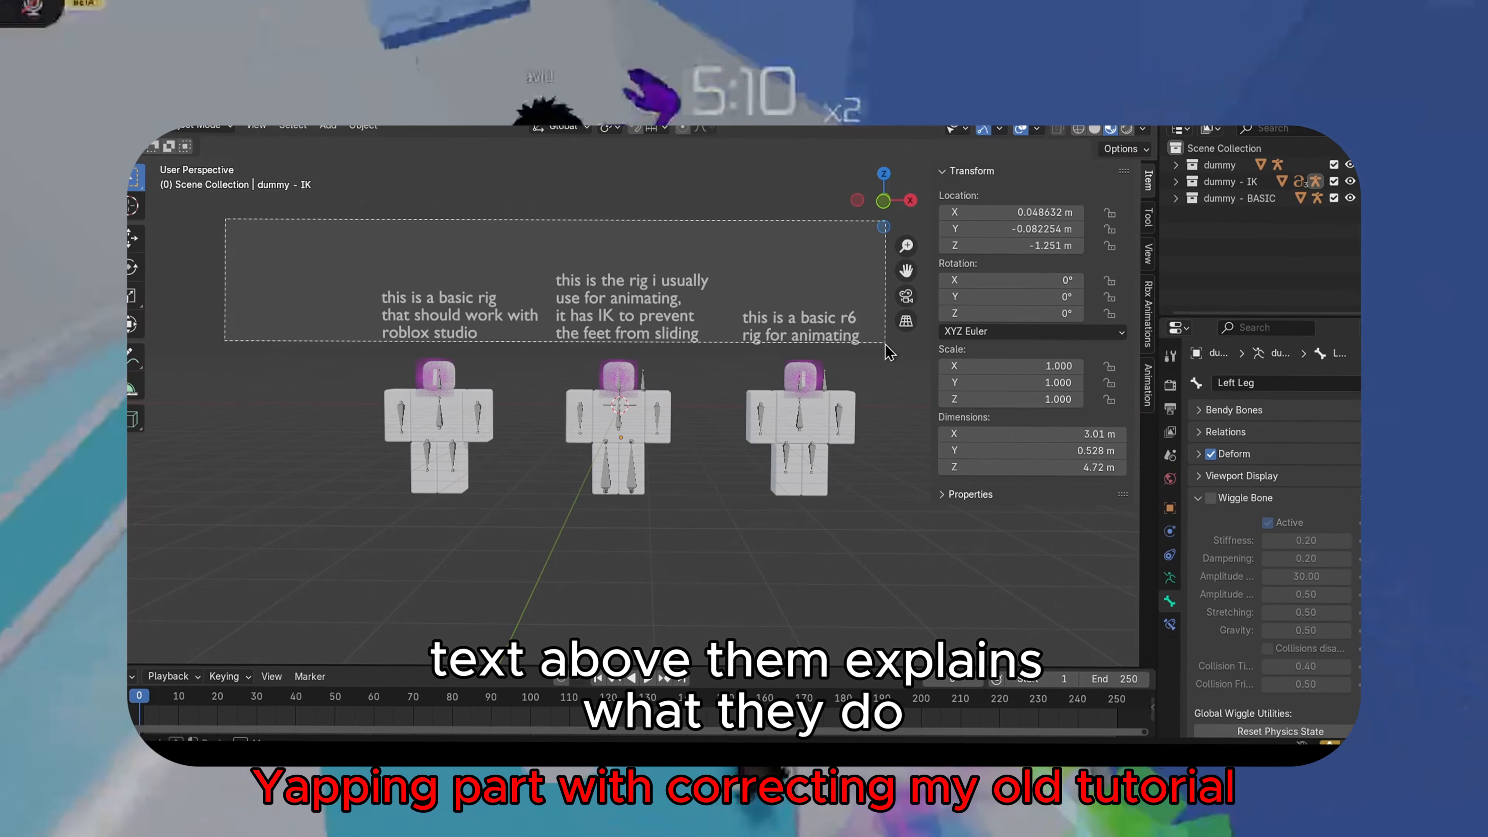
Try to run Find Missing Files, browsing to the faces folder under Pulpit on the desktop
{"action": "left_click_drag", "start_coordinate": [886, 352], "coordinate": [885, 347]}
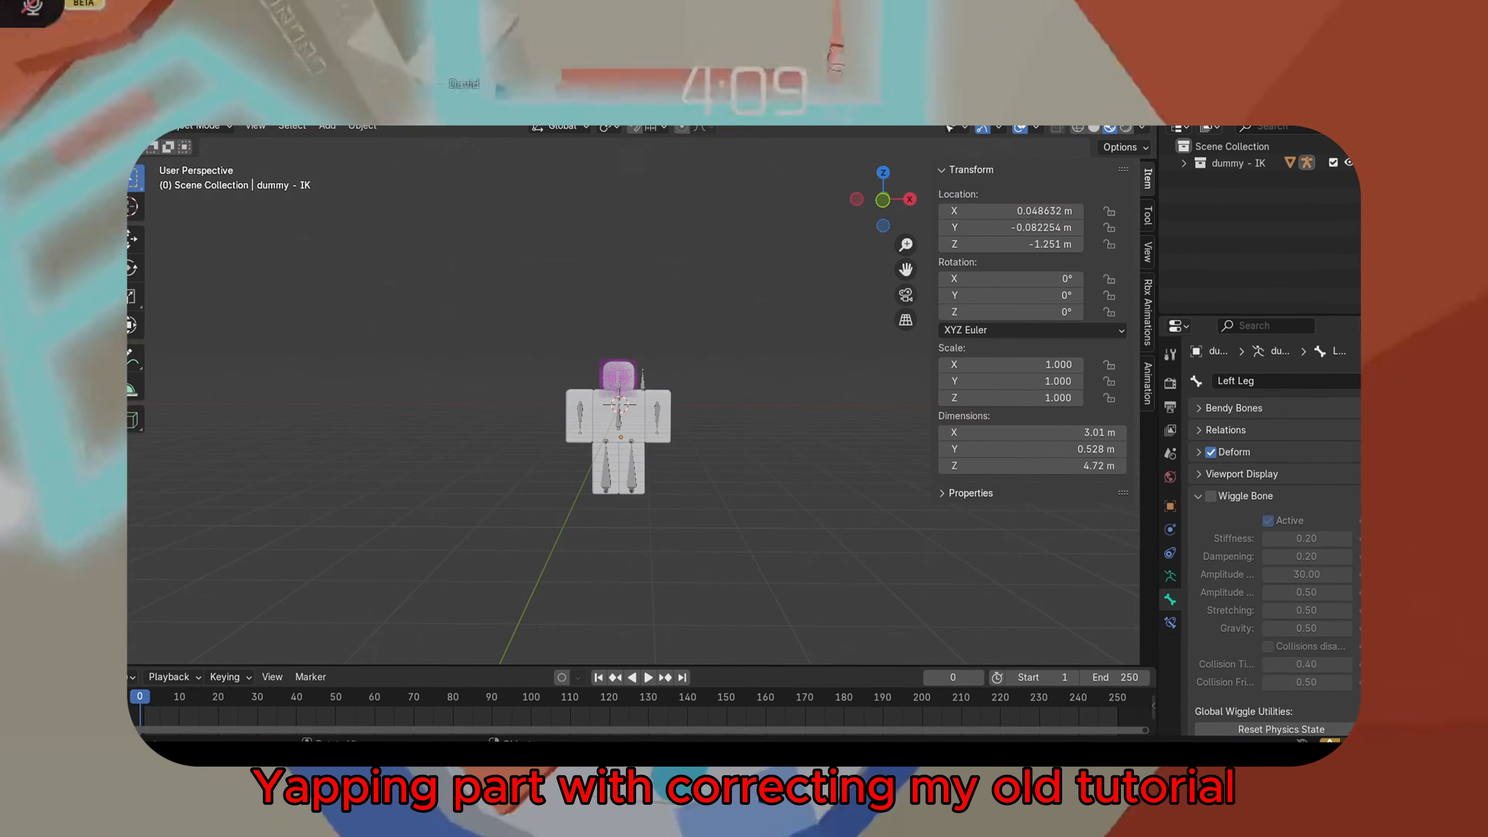
{"action": "mouse_move", "coordinate": [207, 395]}
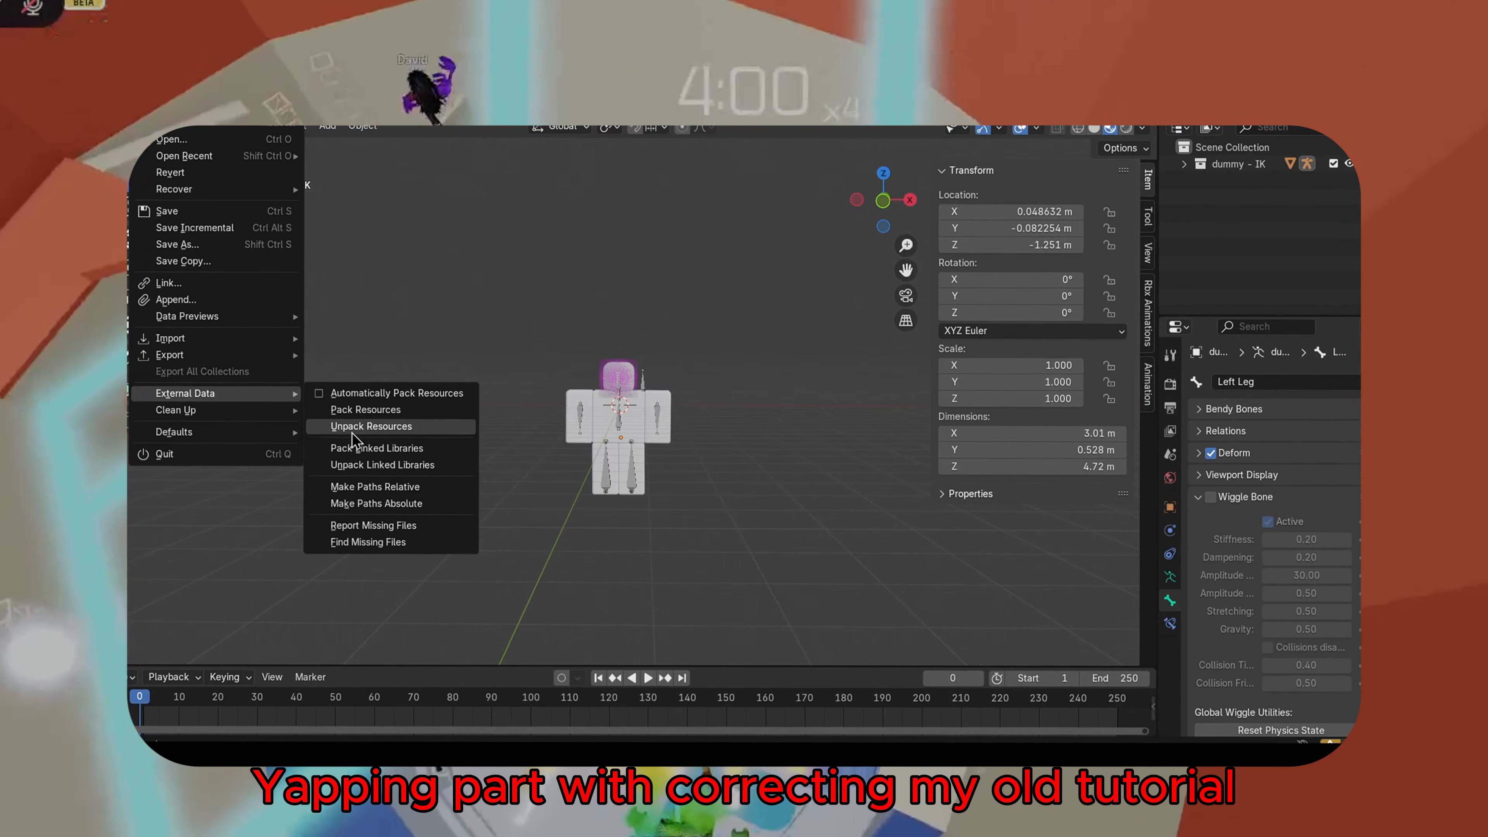
{"action": "left_click", "coordinate": [356, 544]}
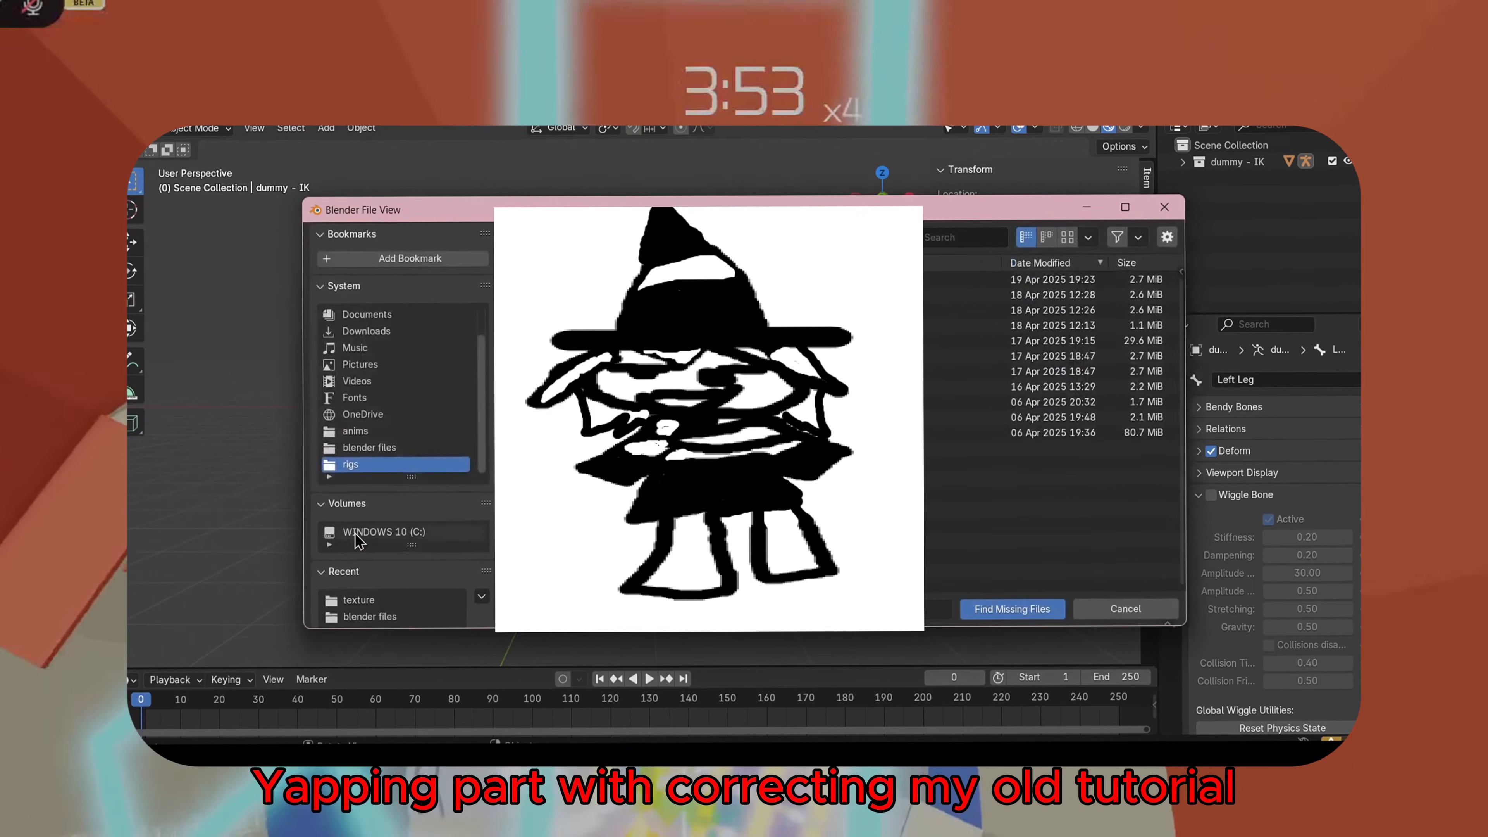
{"action": "left_click", "coordinate": [372, 330]}
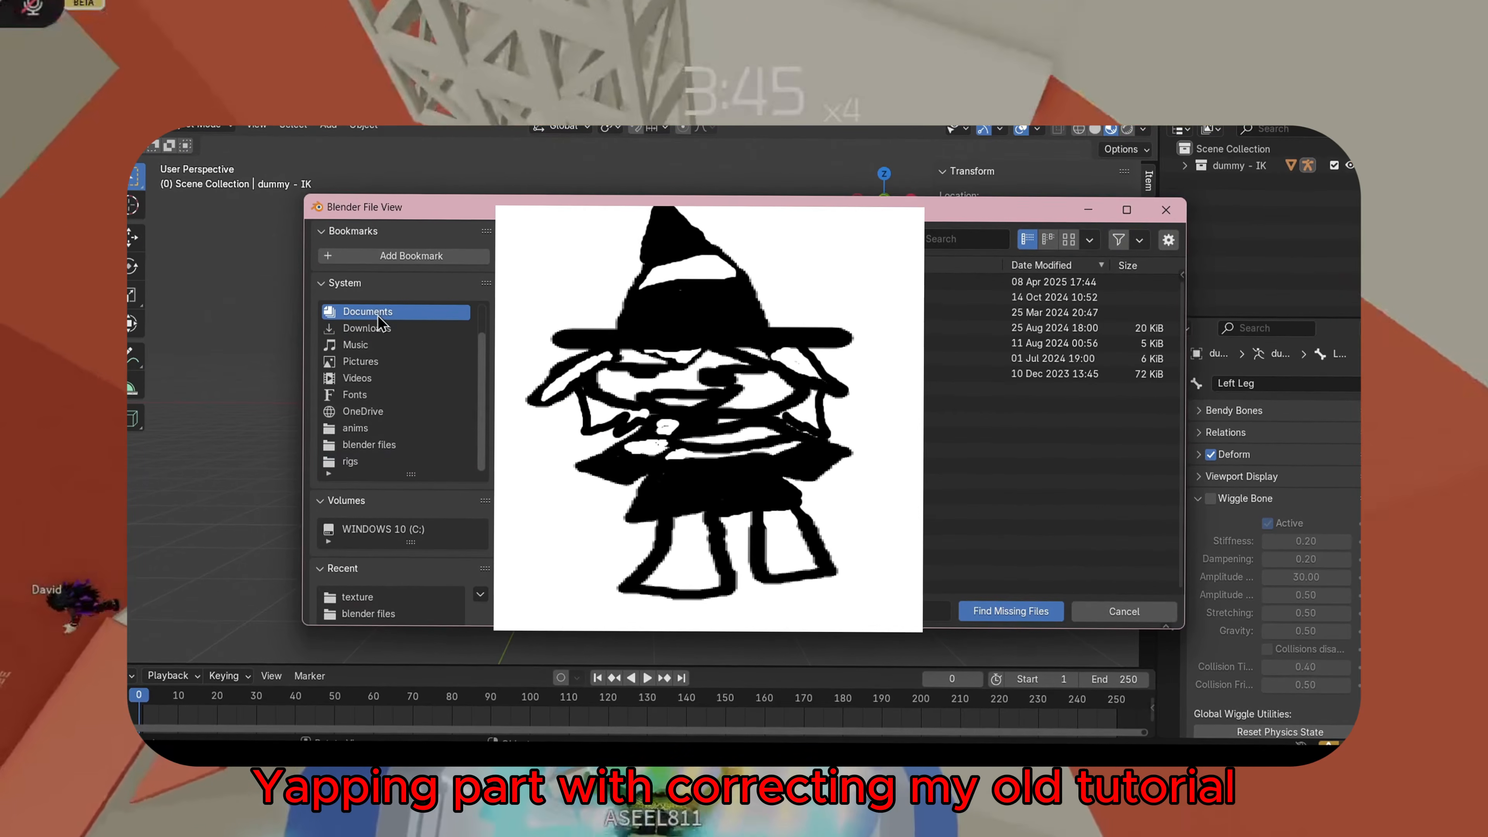
{"action": "scroll", "coordinate": [375, 333], "scroll_direction": "up", "scroll_amount": 2}
{"action": "left_click", "coordinate": [381, 329]}
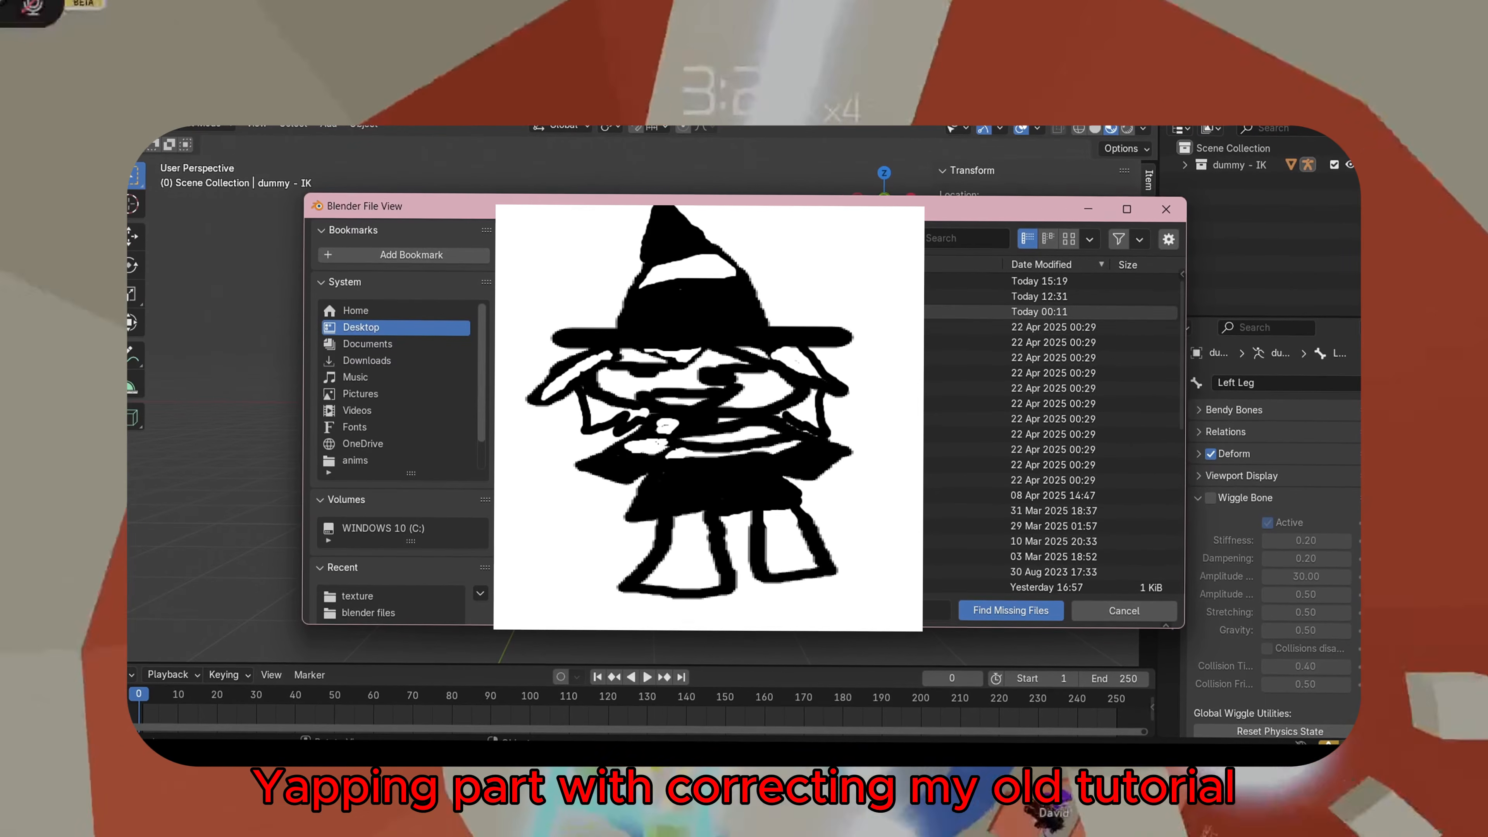
{"action": "double_click", "coordinate": [586, 402]}
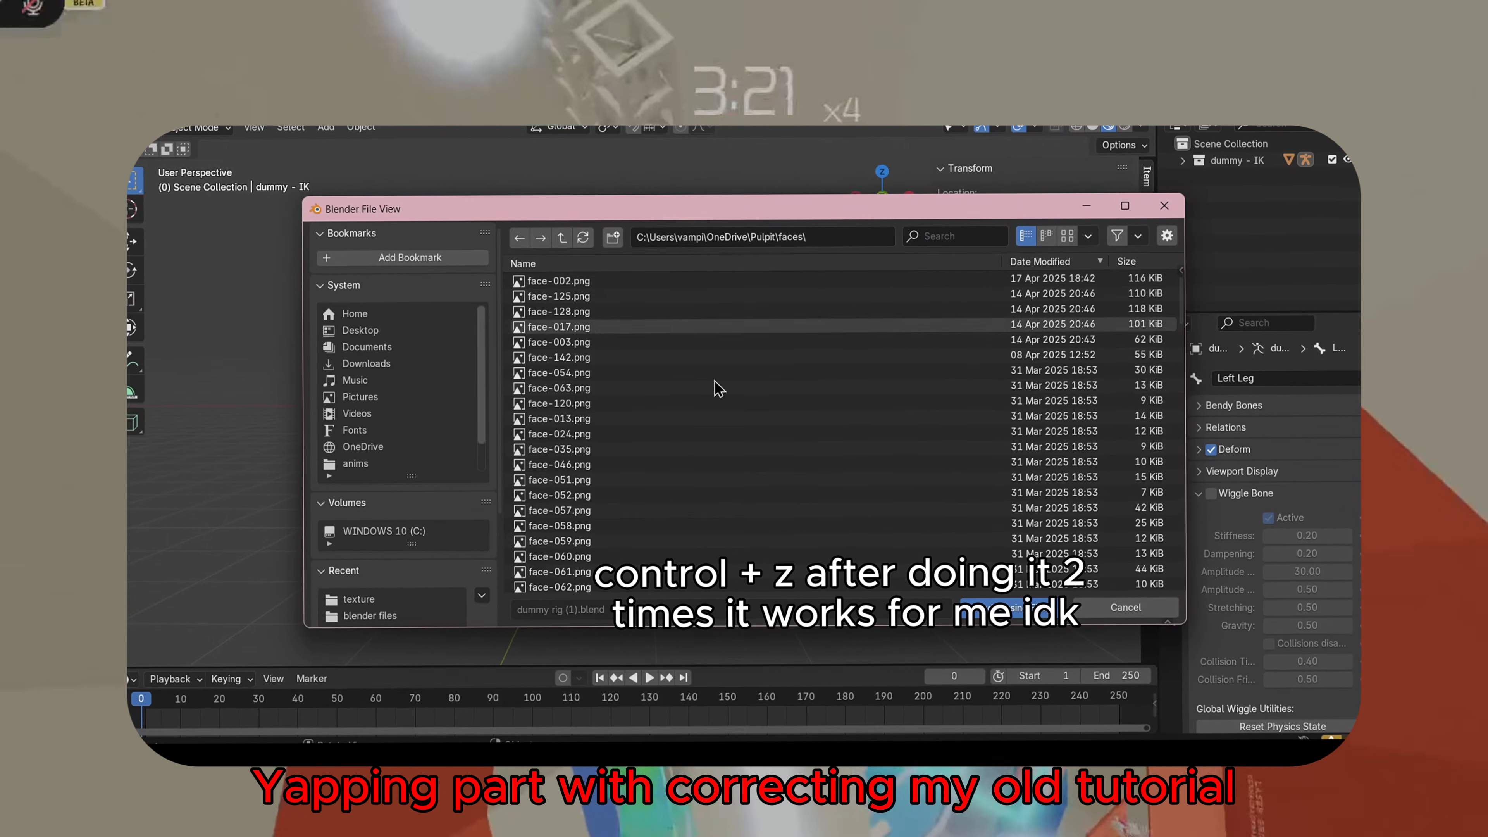
{"action": "key", "text": "Escape"}
Run Find Missing Files again from External Data, then undo once
{"action": "left_click", "coordinate": [145, 107]}
{"action": "mouse_move", "coordinate": [249, 395]}
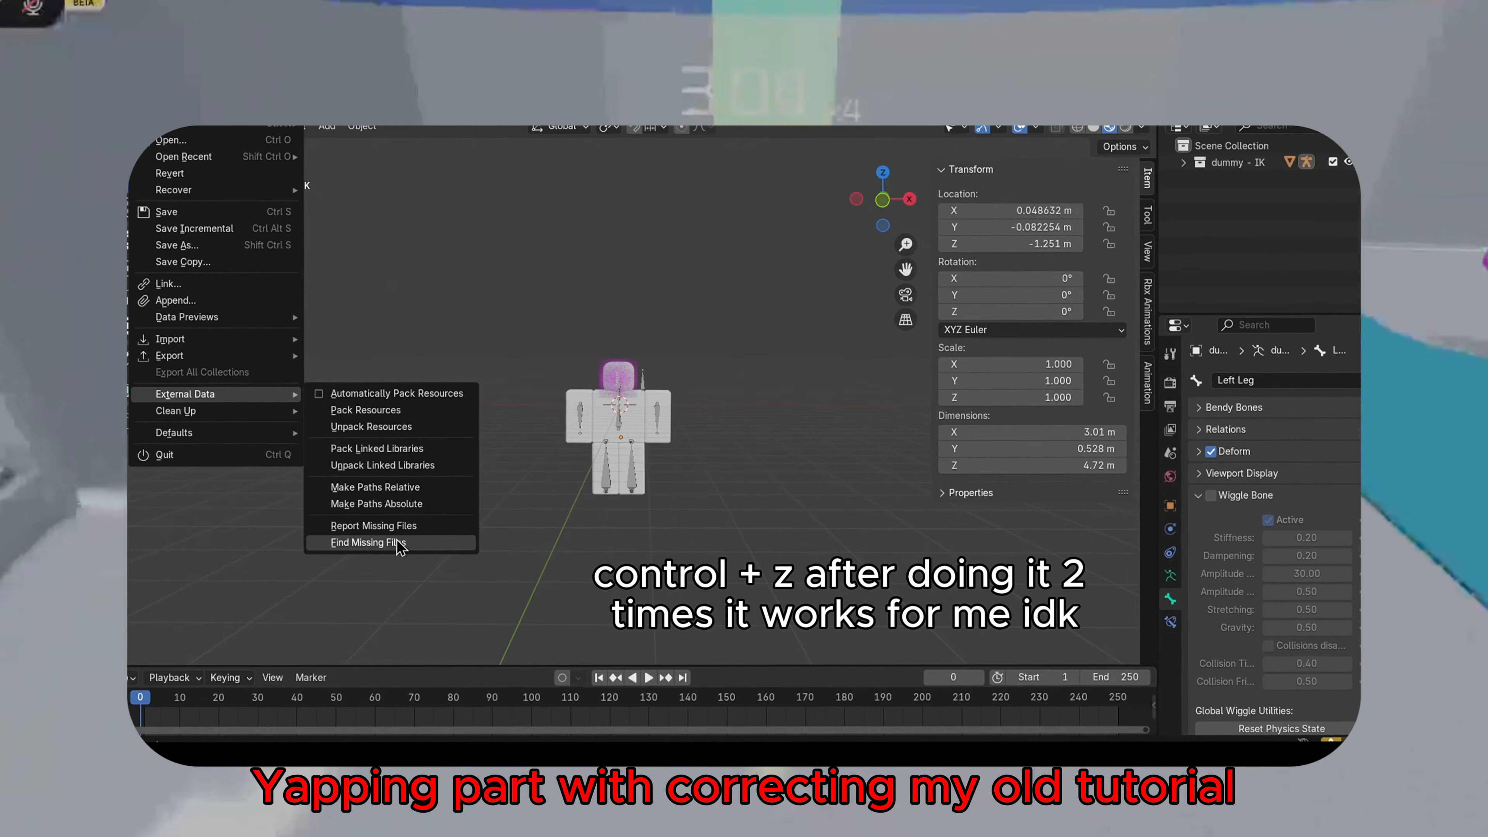
{"action": "left_click", "coordinate": [389, 541]}
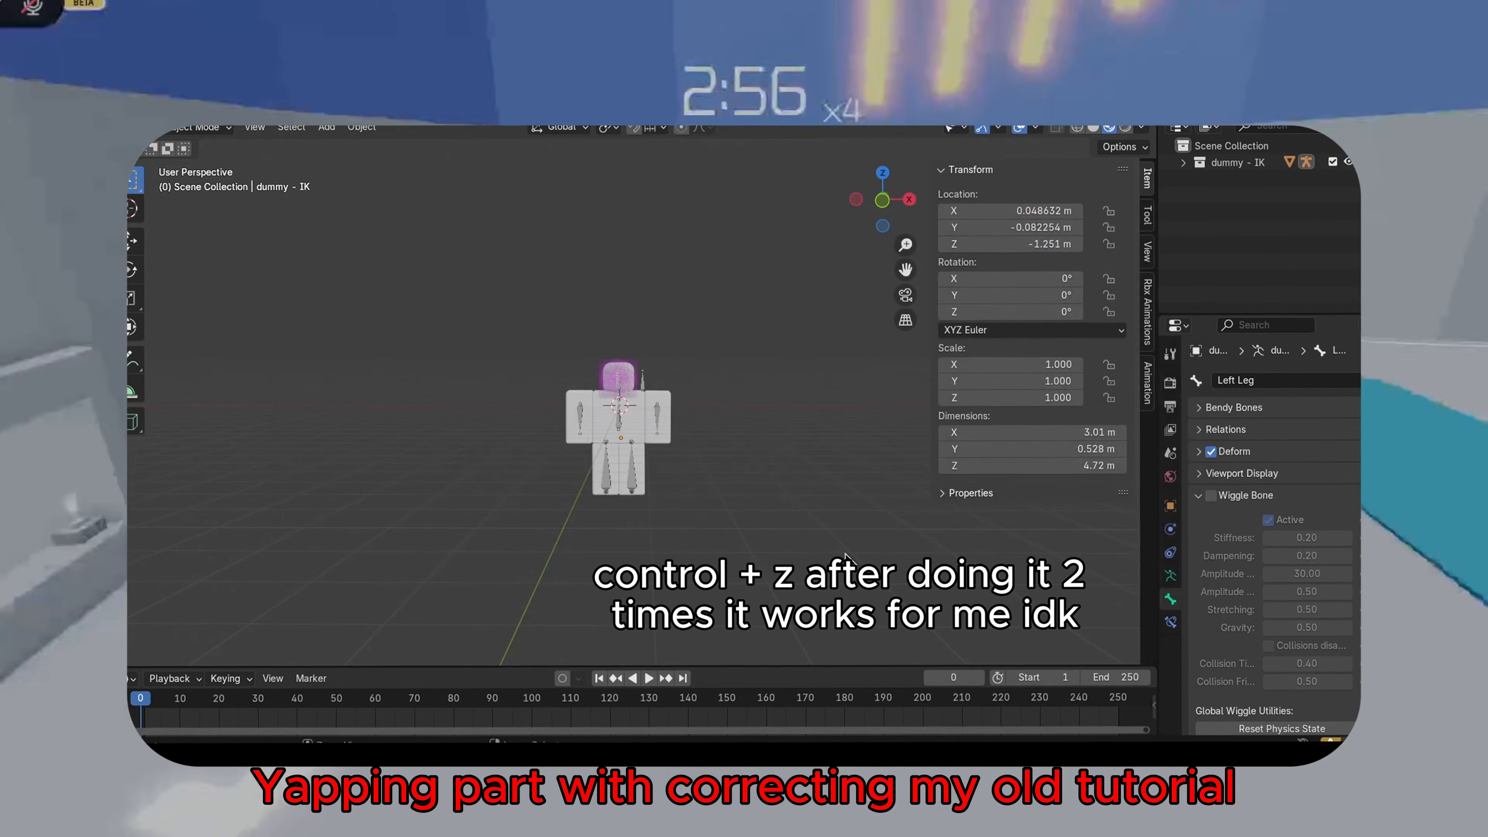
{"action": "key", "text": "ctrl+z"}
{"action": "scroll", "coordinate": [650, 424], "scroll_direction": "up", "scroll_amount": 5}
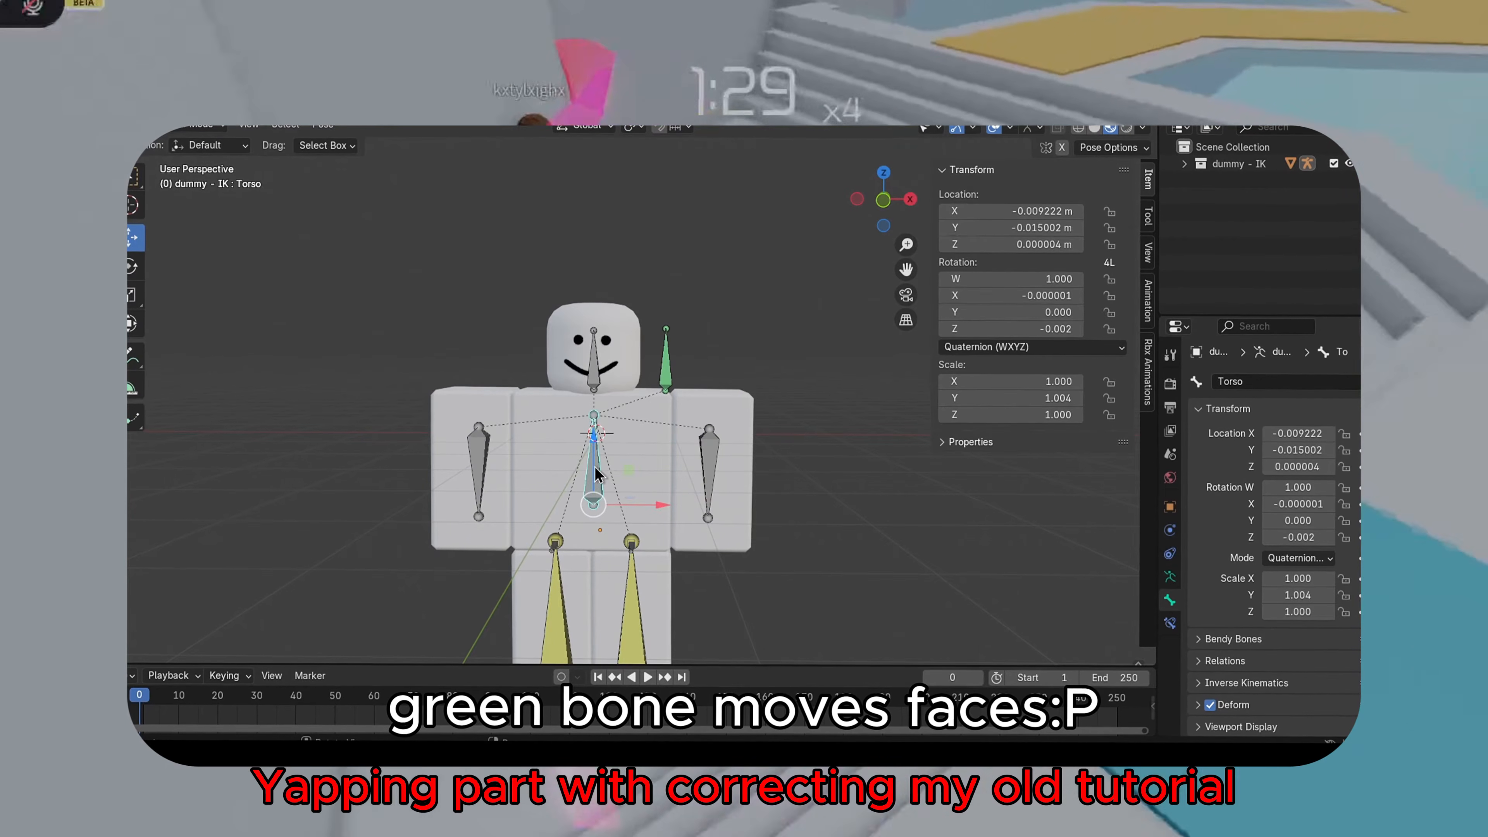
Move the torso bone and undo the move
{"action": "key", "text": "g"}
{"action": "left_click", "coordinate": [612, 460]}
{"action": "scroll", "coordinate": [828, 429], "scroll_direction": "down", "scroll_amount": 1}
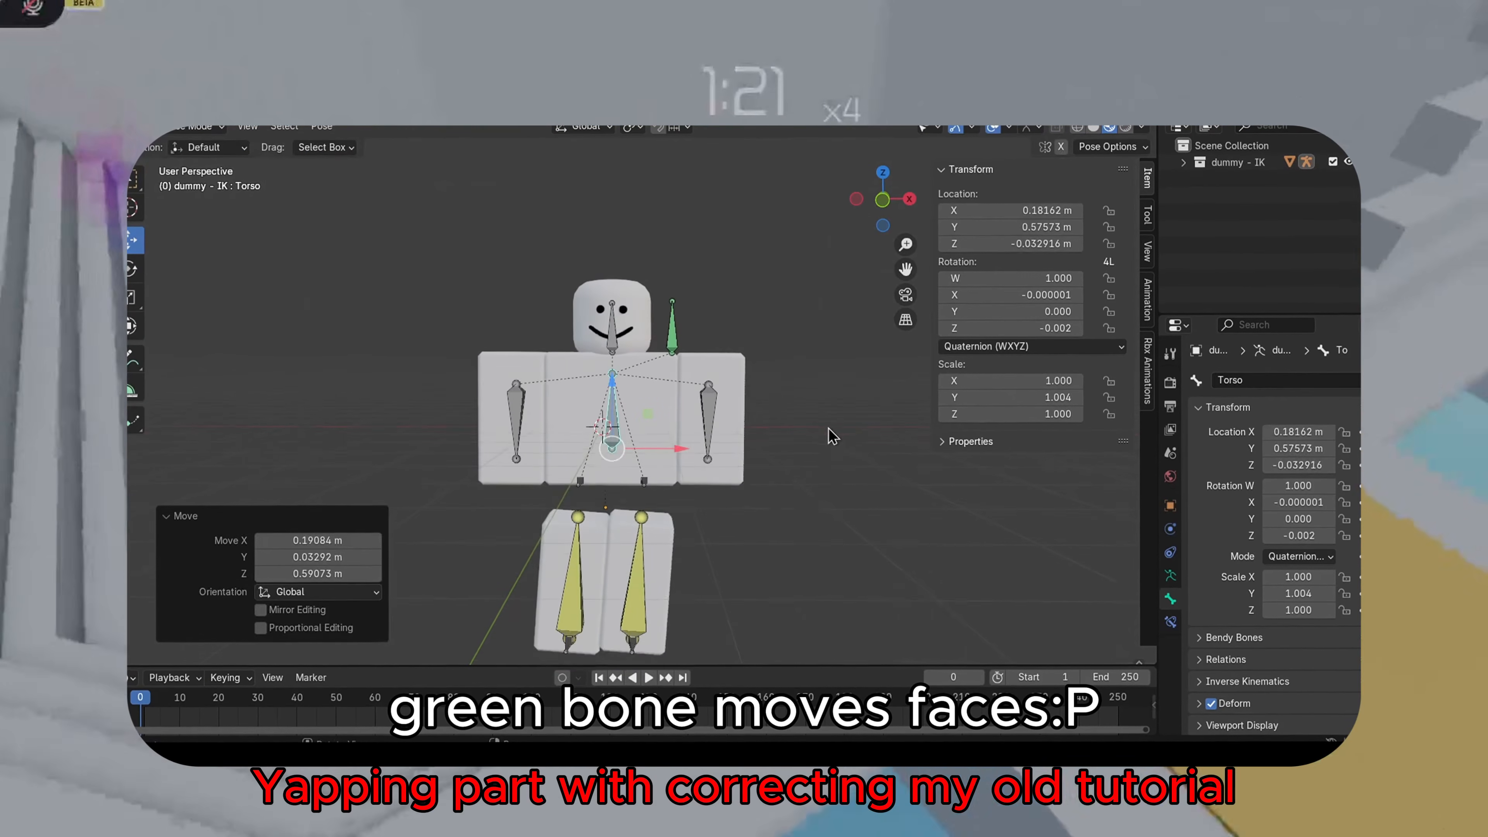
{"action": "key", "text": "ctrl+z"}
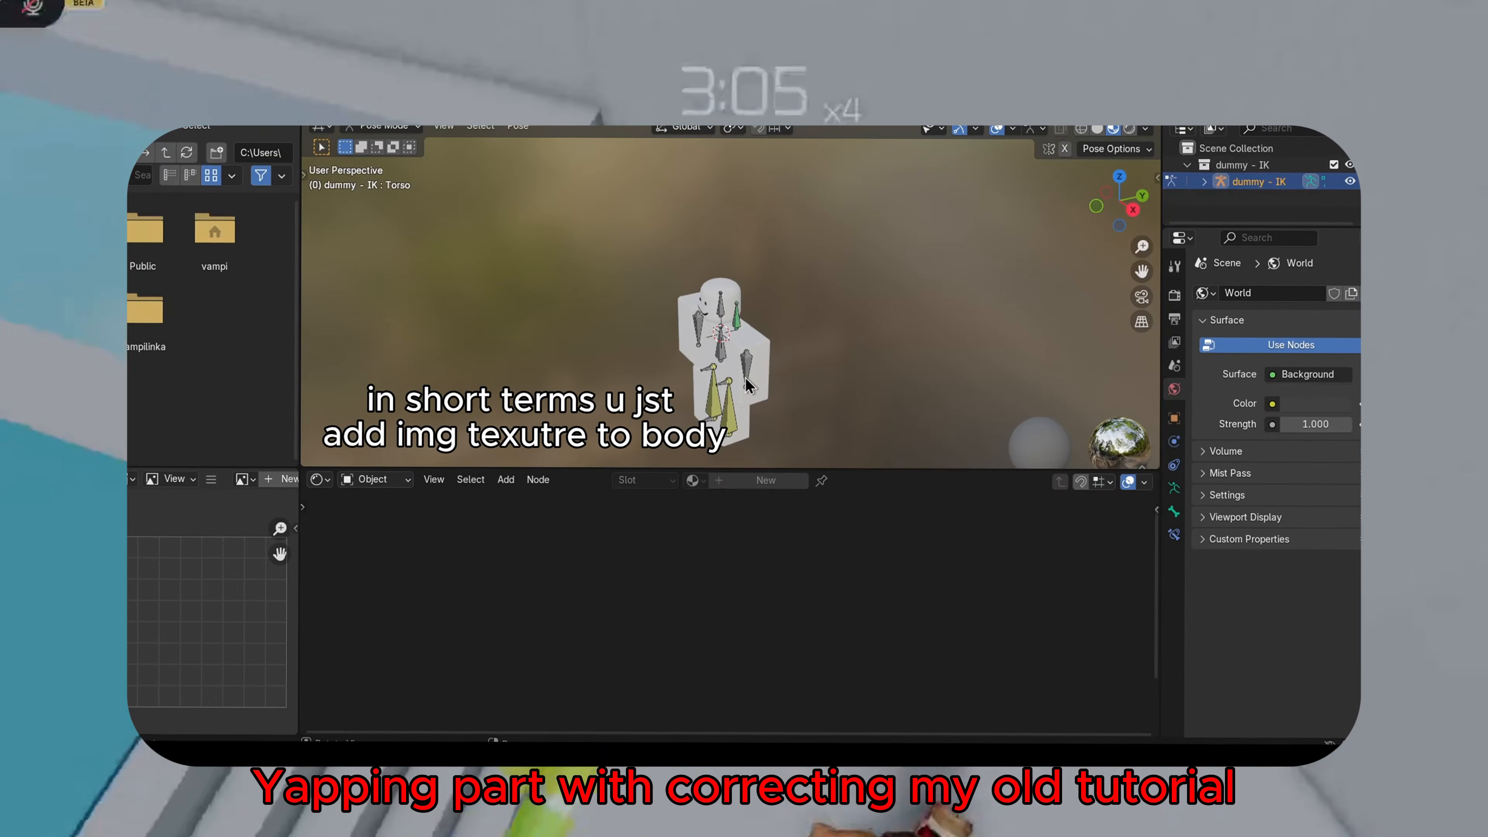
Select the dummy mesh and switch the node editor to its body - dummy material
{"action": "middle_click_drag", "start_coordinate": [731, 380], "coordinate": [852, 328]}
{"action": "left_click", "coordinate": [784, 355]}
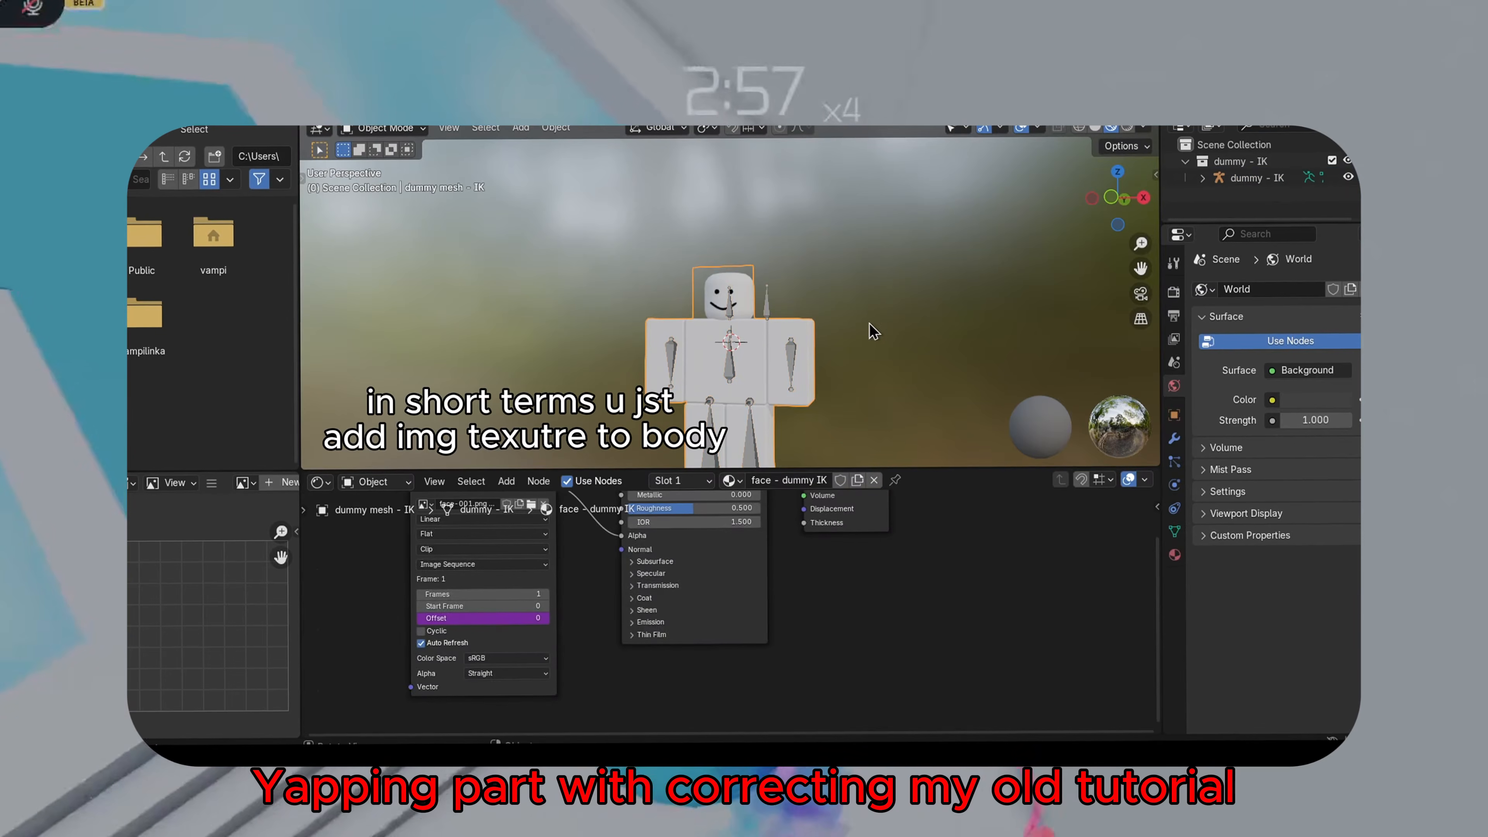
{"action": "middle_click_drag", "start_coordinate": [909, 593], "coordinate": [986, 678]}
{"action": "left_click", "coordinate": [729, 480]}
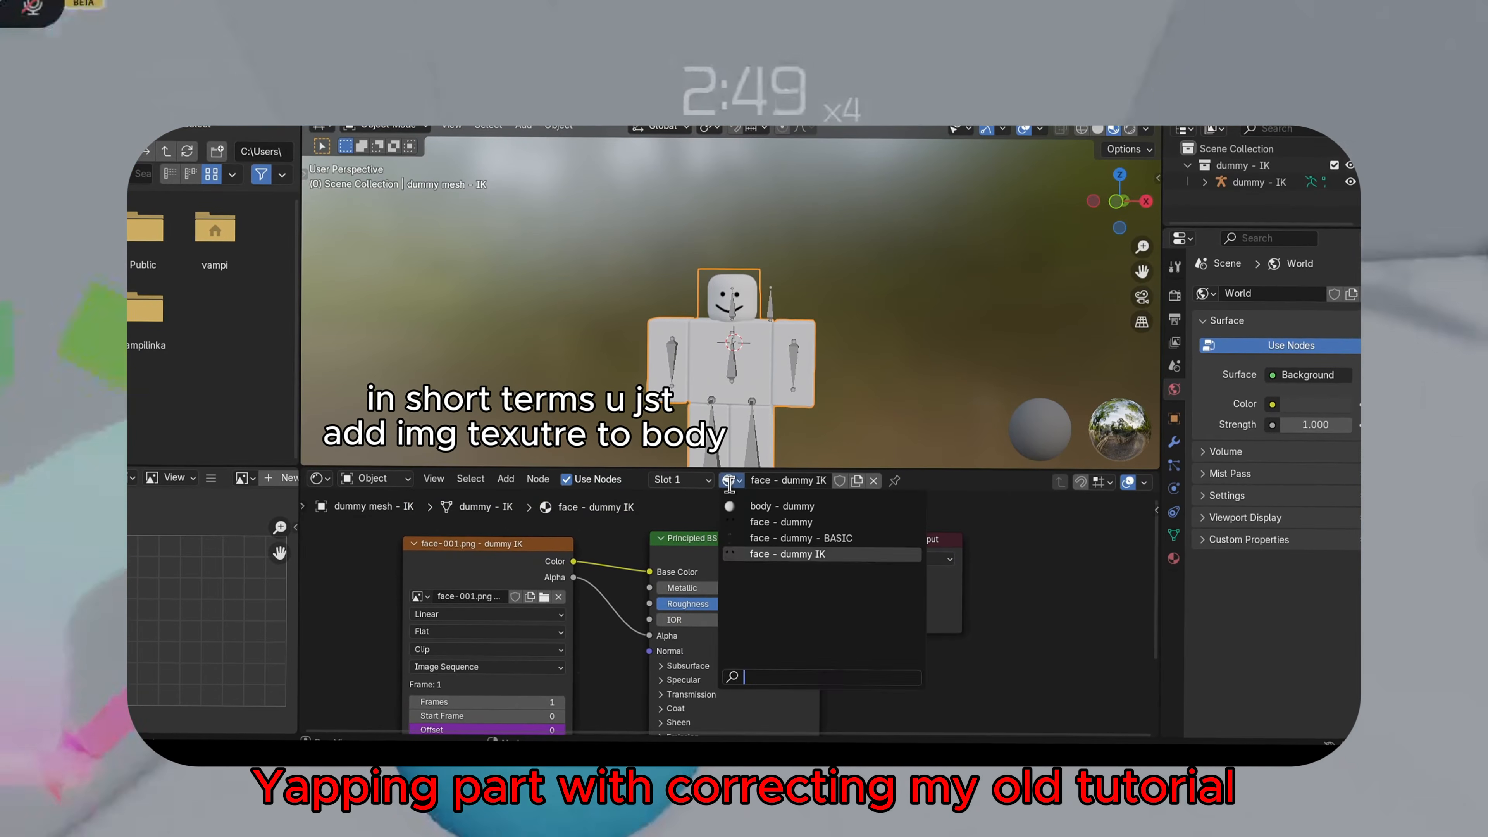
{"action": "left_click", "coordinate": [756, 506]}
Add an Image Texture node feeding the Principled BSDF's Base Color in the body material
{"action": "middle_click_drag", "start_coordinate": [674, 558], "coordinate": [877, 550]}
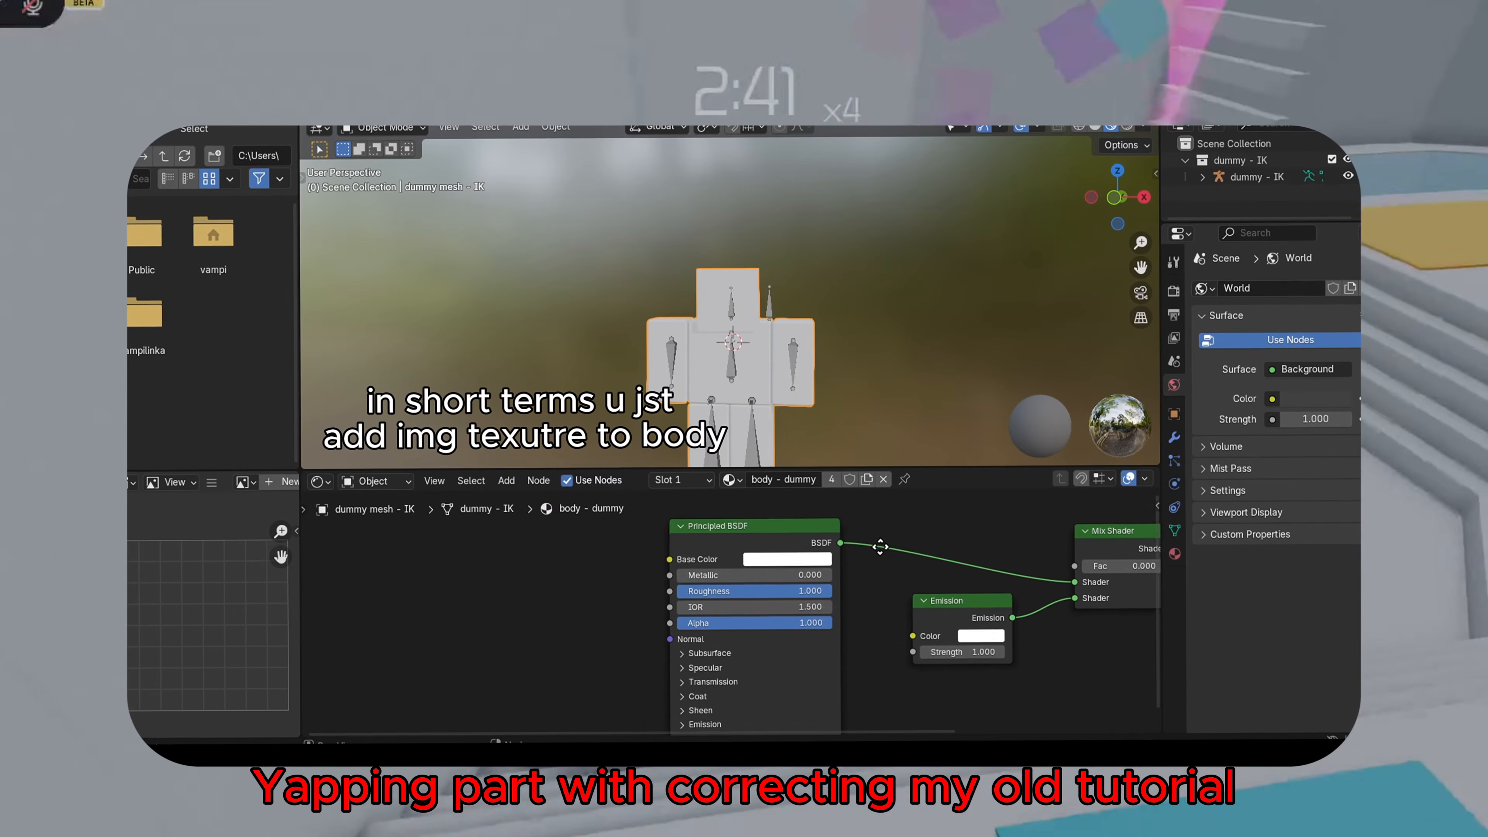
{"action": "scroll", "coordinate": [877, 550], "scroll_direction": "down", "scroll_amount": 2}
{"action": "right_click", "coordinate": [532, 553]}
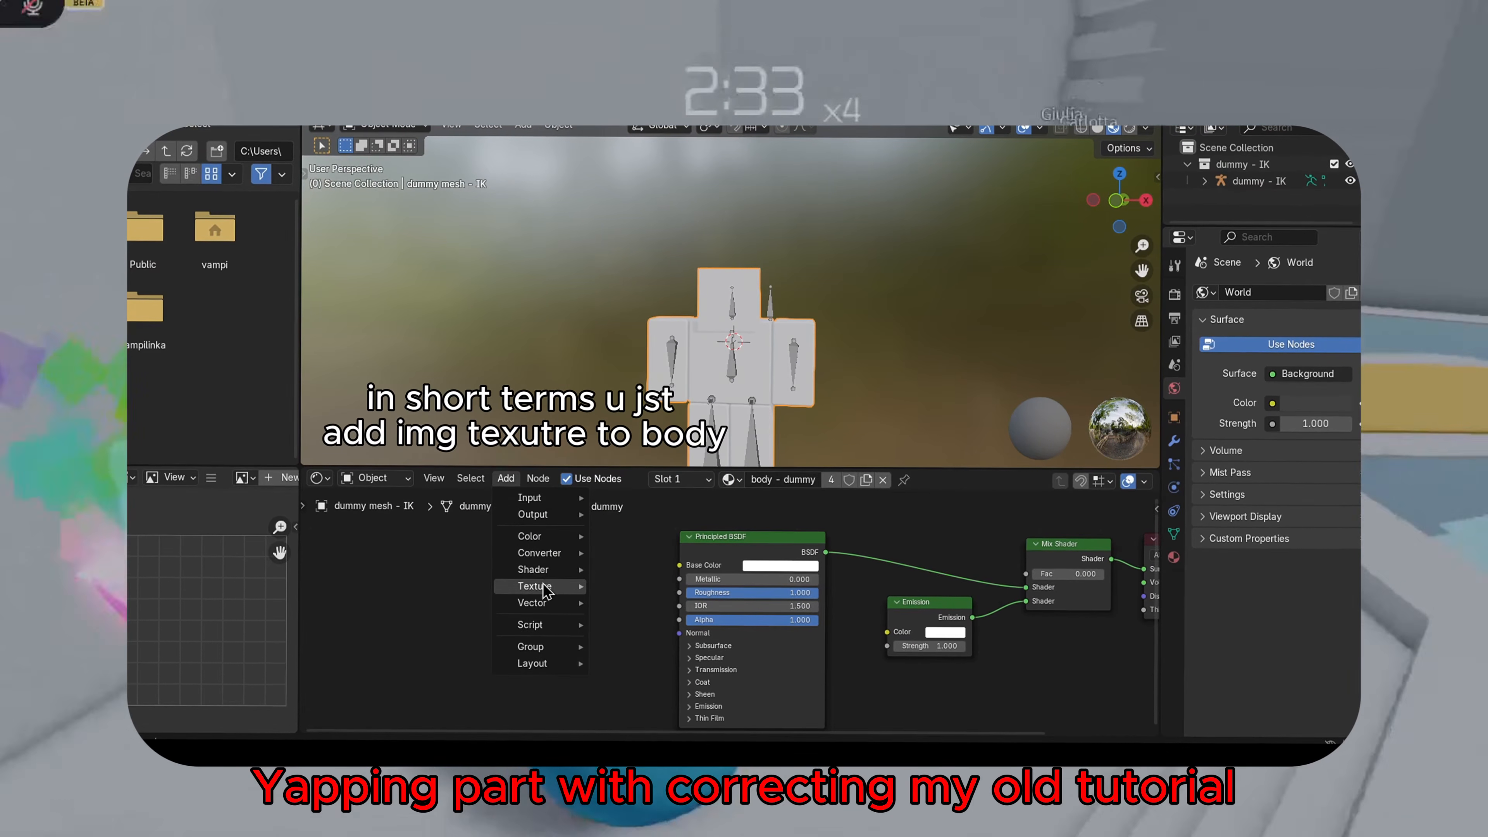
{"action": "left_click", "coordinate": [648, 469]}
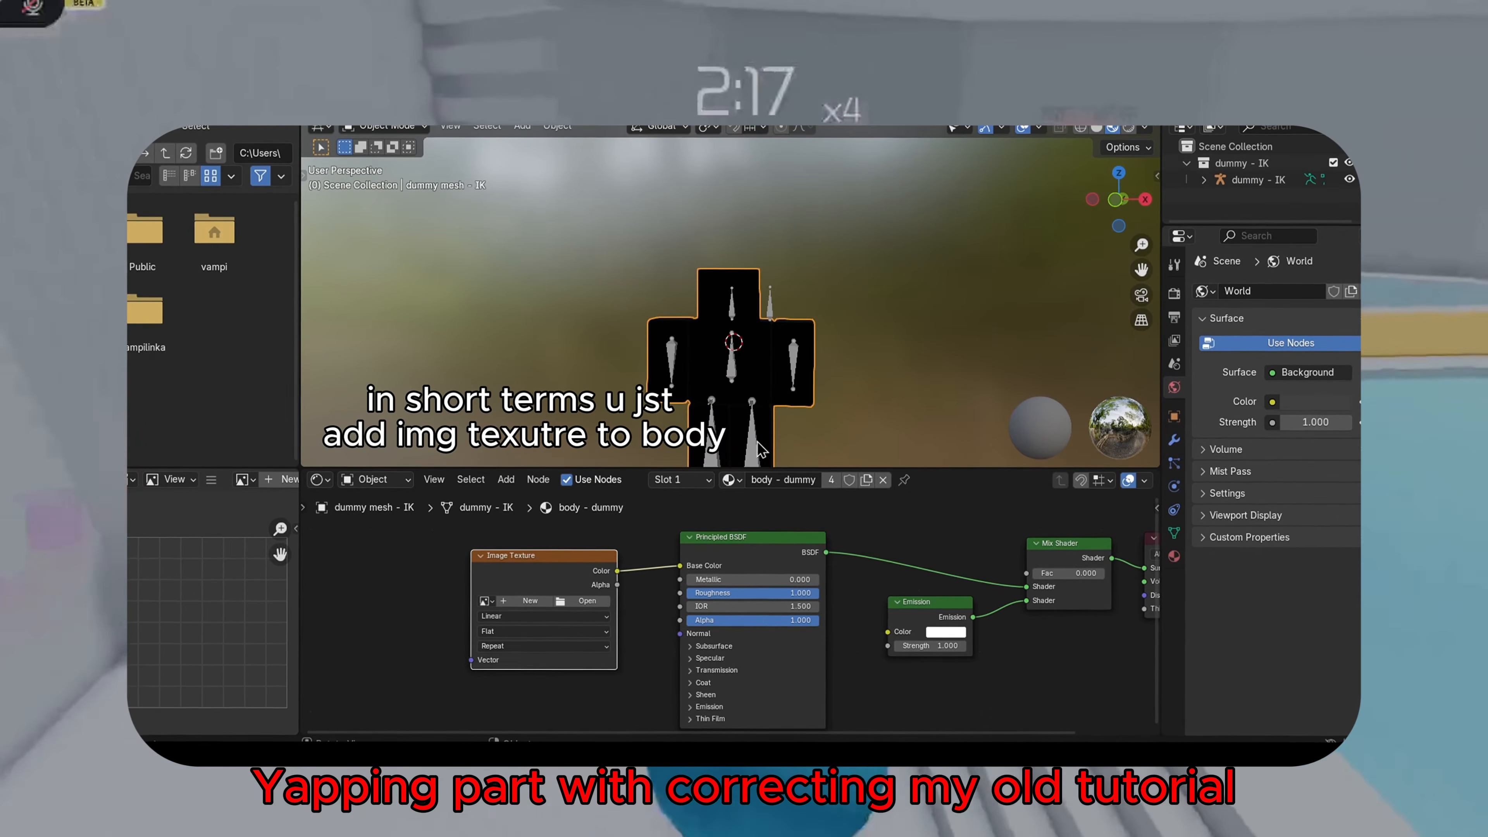
Open Handle1_diff.png from the Pulpit texture folder as the Image Texture node's image
{"action": "left_click", "coordinate": [588, 600]}
{"action": "left_click", "coordinate": [375, 330]}
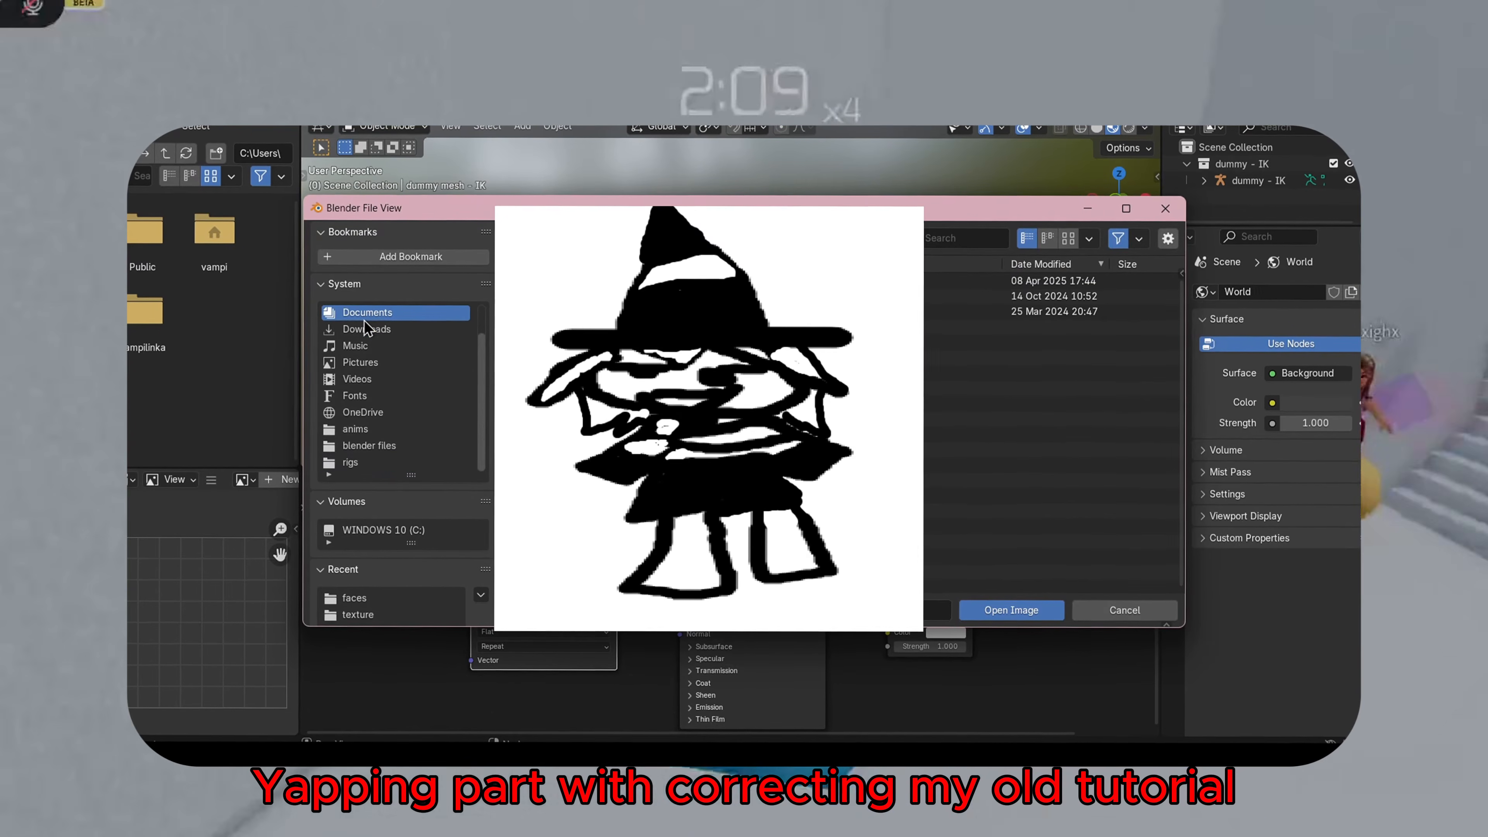
{"action": "left_click", "coordinate": [573, 283]}
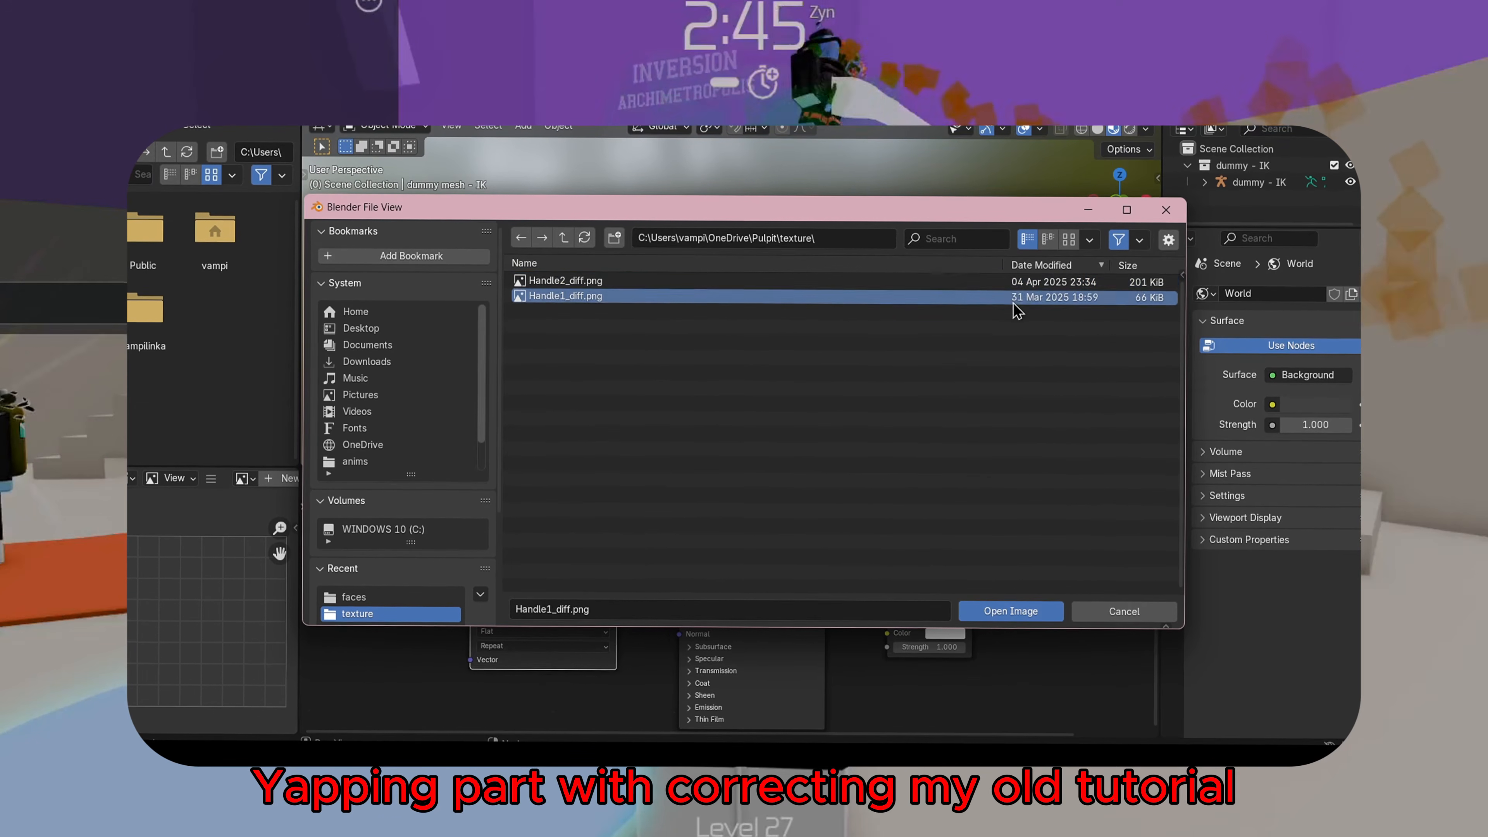
{"action": "left_click", "coordinate": [1003, 612]}
{"action": "left_click", "coordinate": [593, 603]}
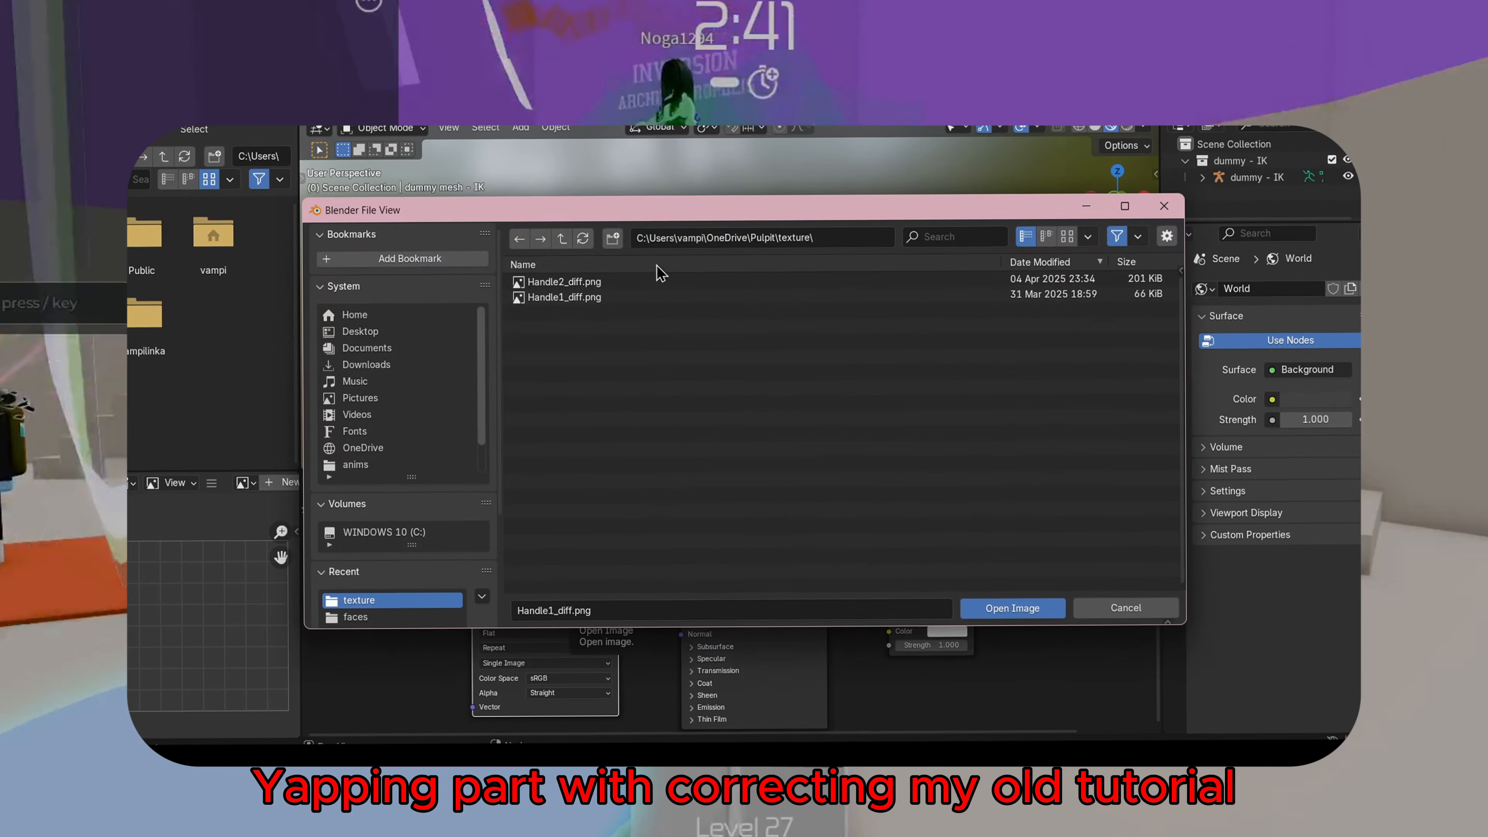
{"action": "left_click", "coordinate": [984, 611]}
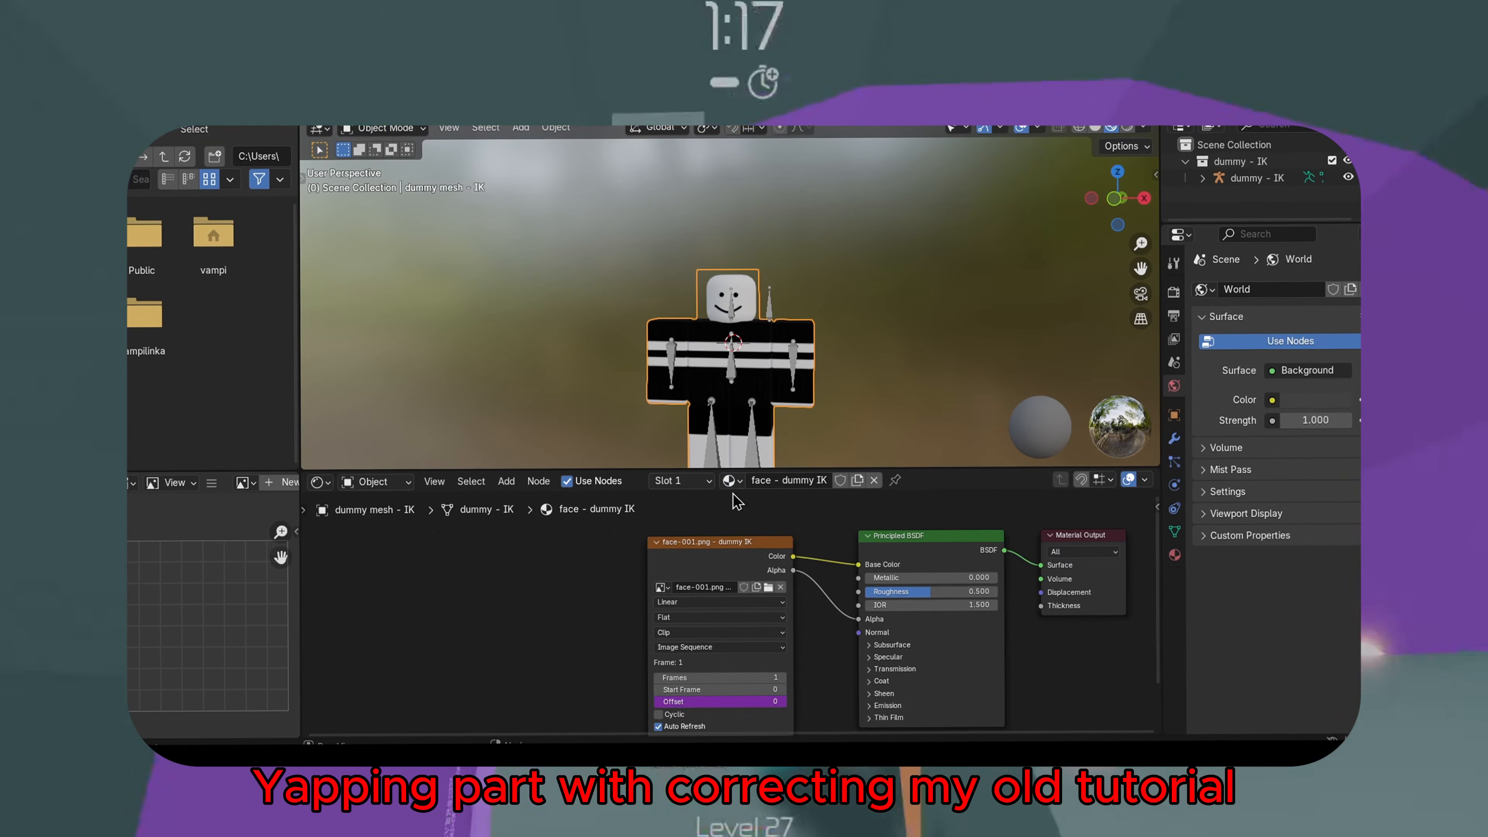
Import neck.obj from the Pulpit rig neck folder as a Wavefront OBJ
{"action": "scroll", "coordinate": [830, 380], "scroll_direction": "up", "scroll_amount": 2}
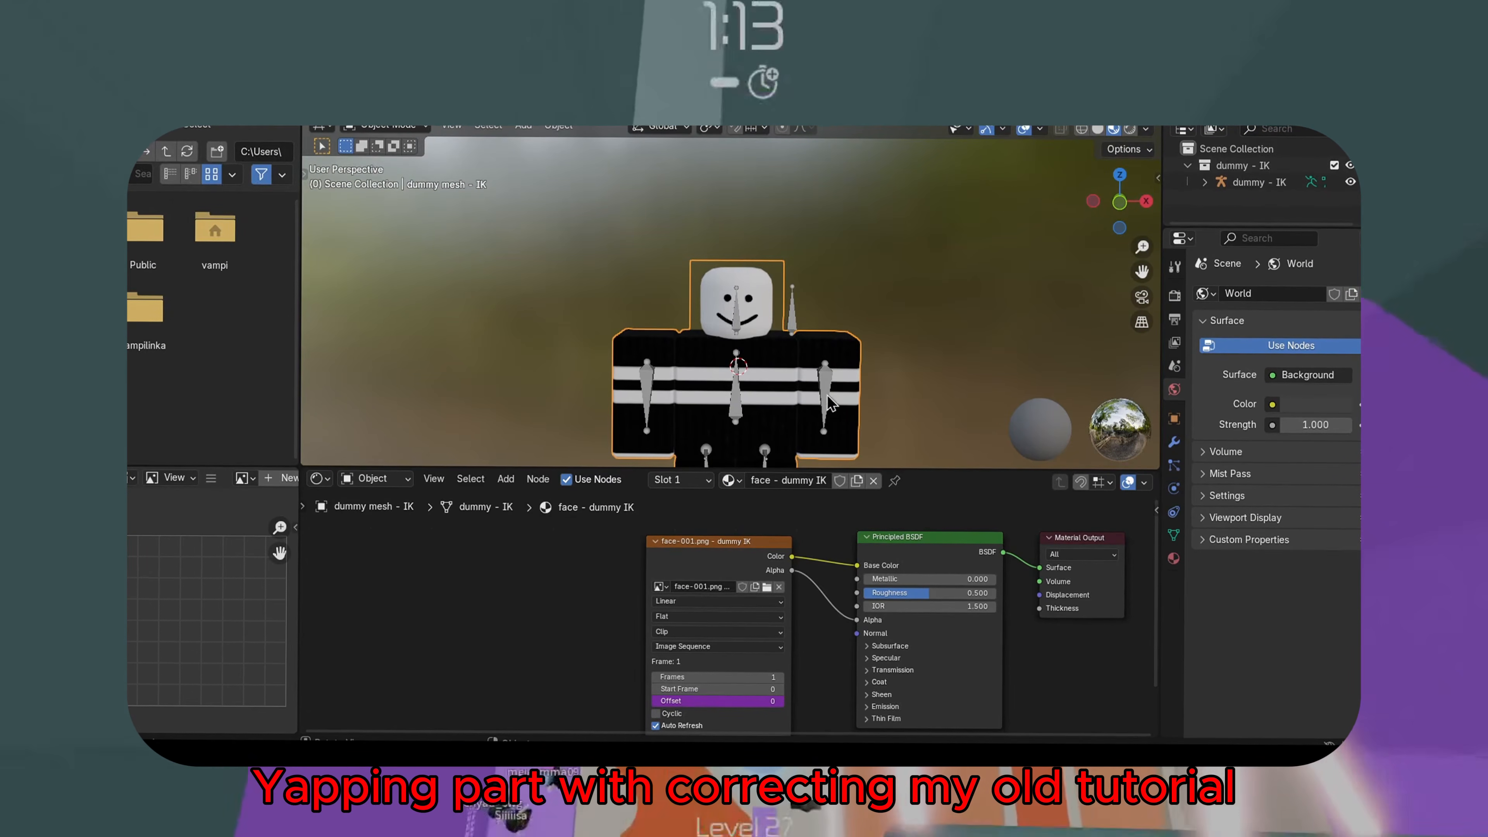
{"action": "left_click", "coordinate": [729, 480]}
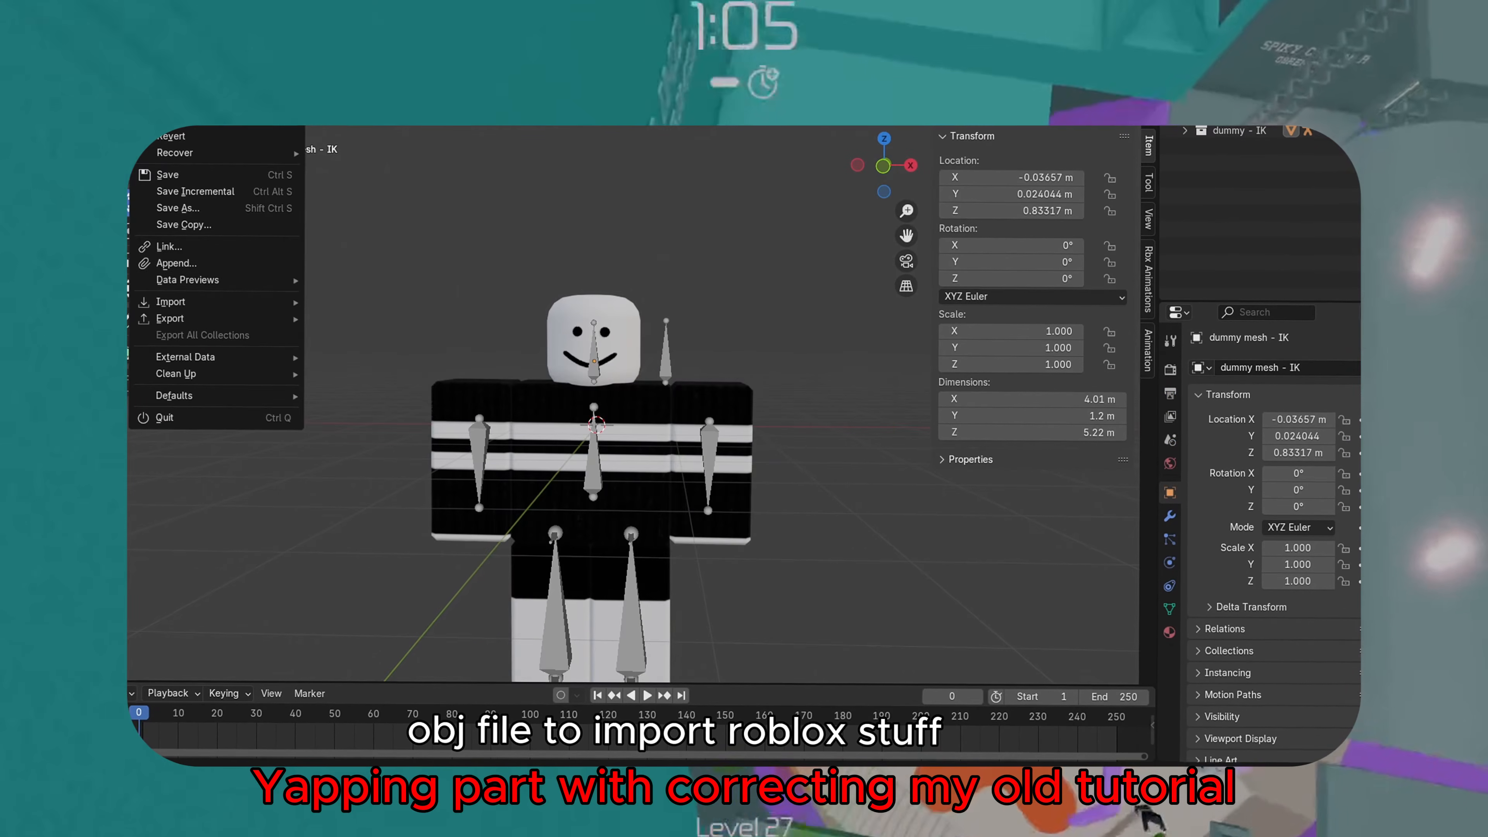
{"action": "mouse_move", "coordinate": [214, 314]}
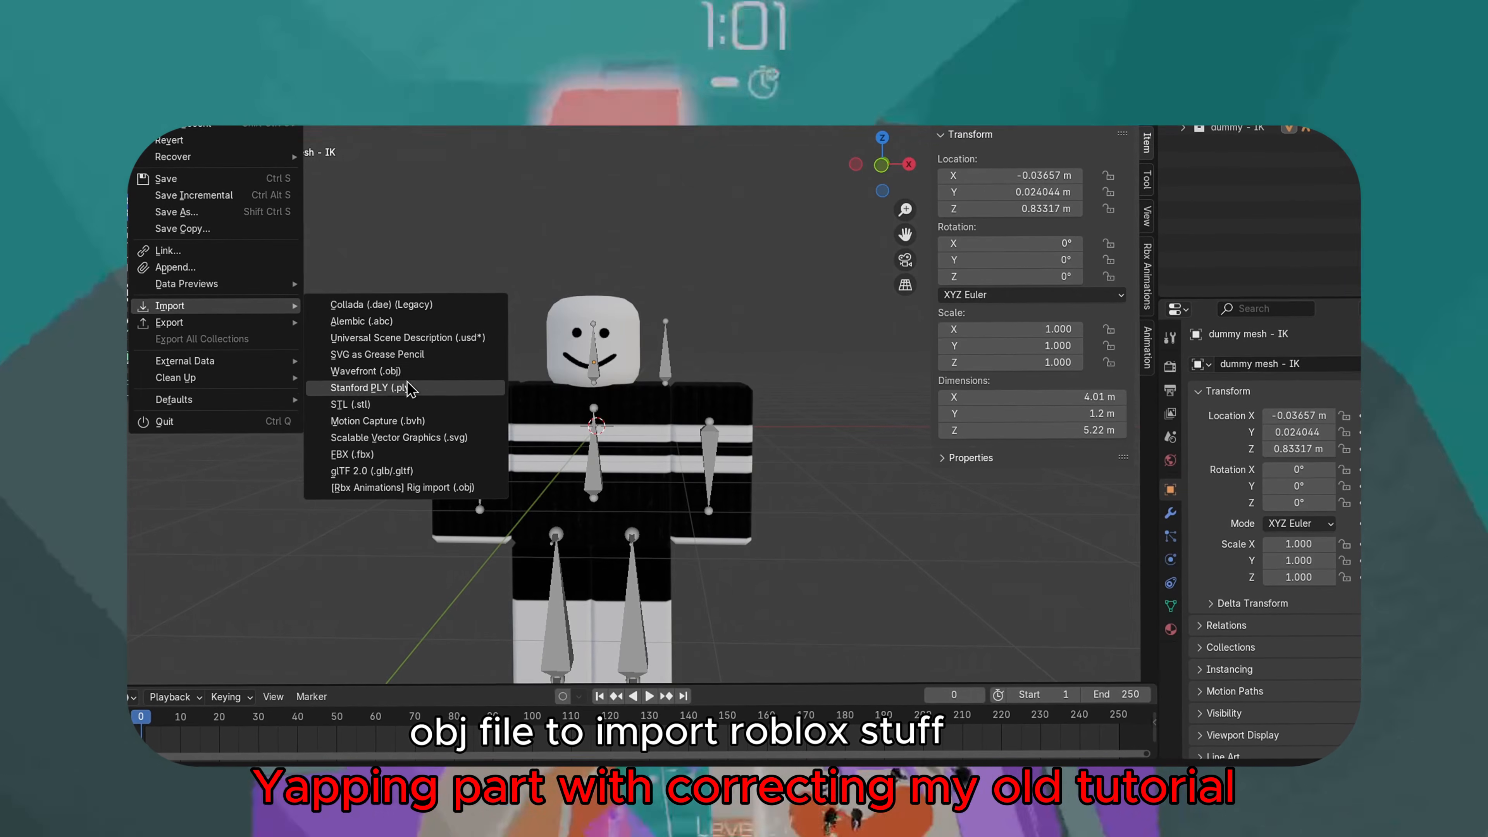
{"action": "left_click", "coordinate": [404, 375]}
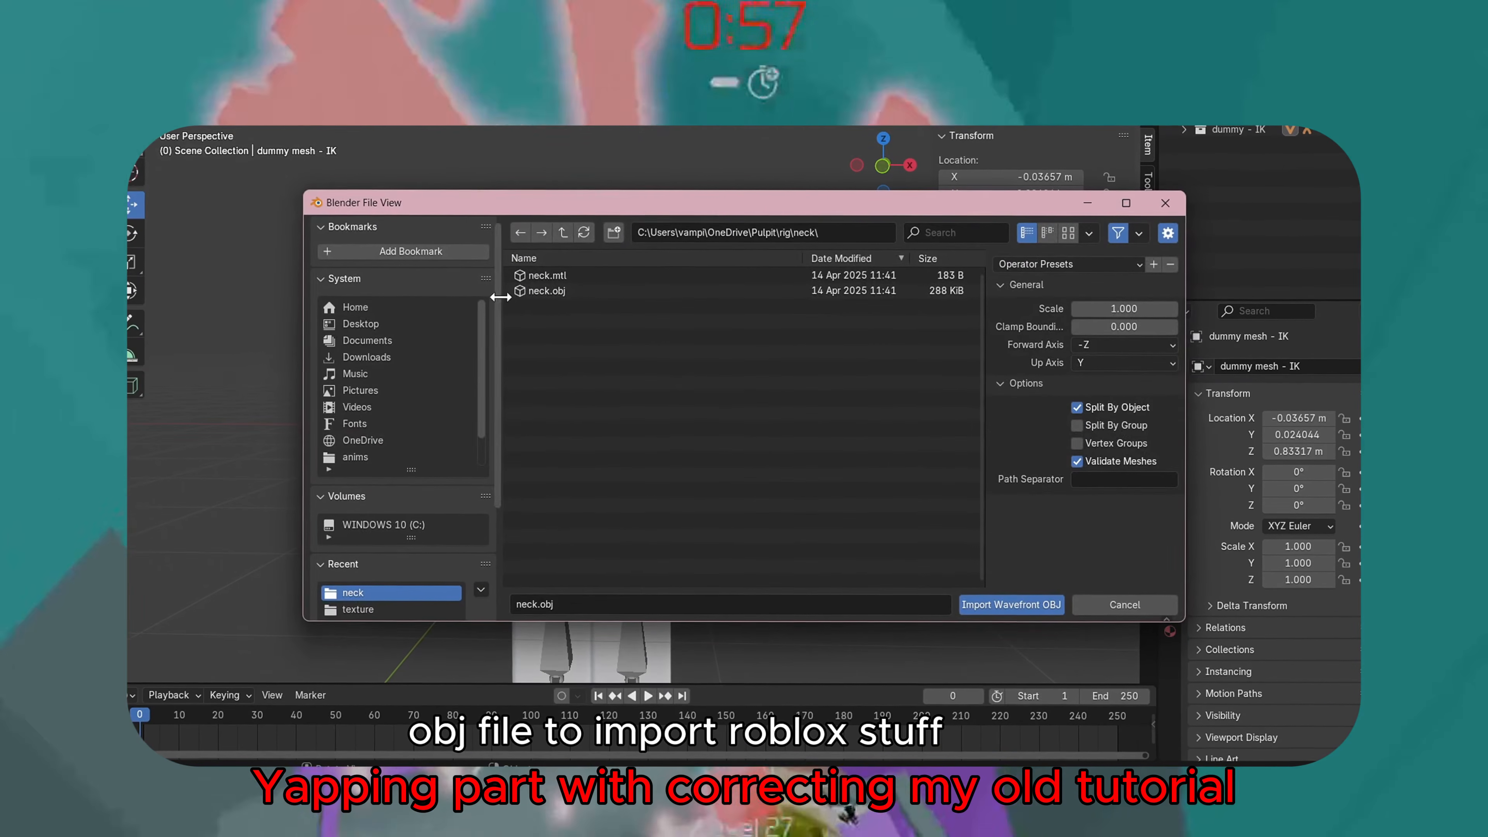
{"action": "left_click", "coordinate": [564, 292]}
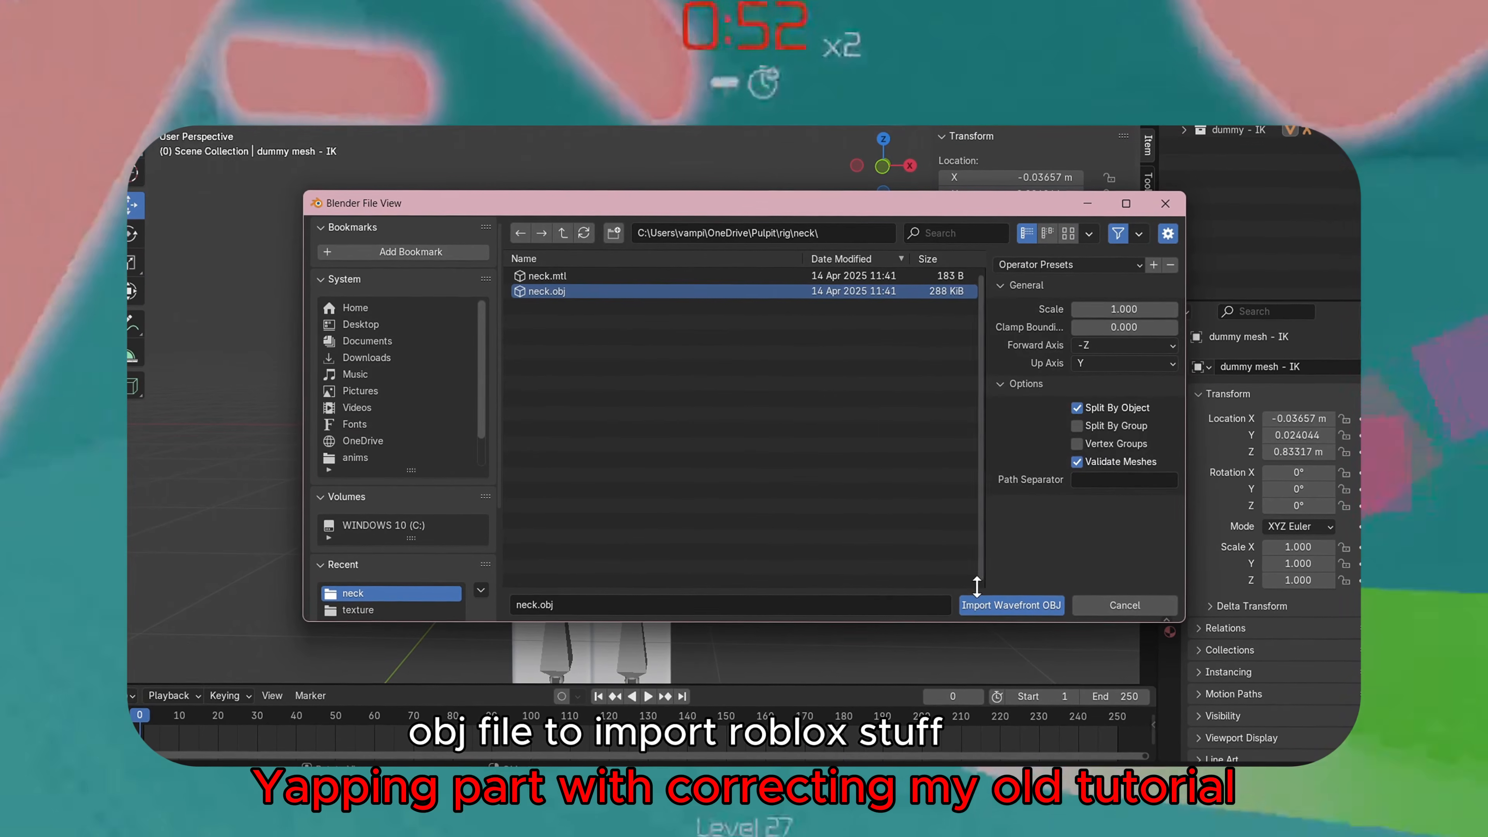
{"action": "left_click", "coordinate": [986, 607]}
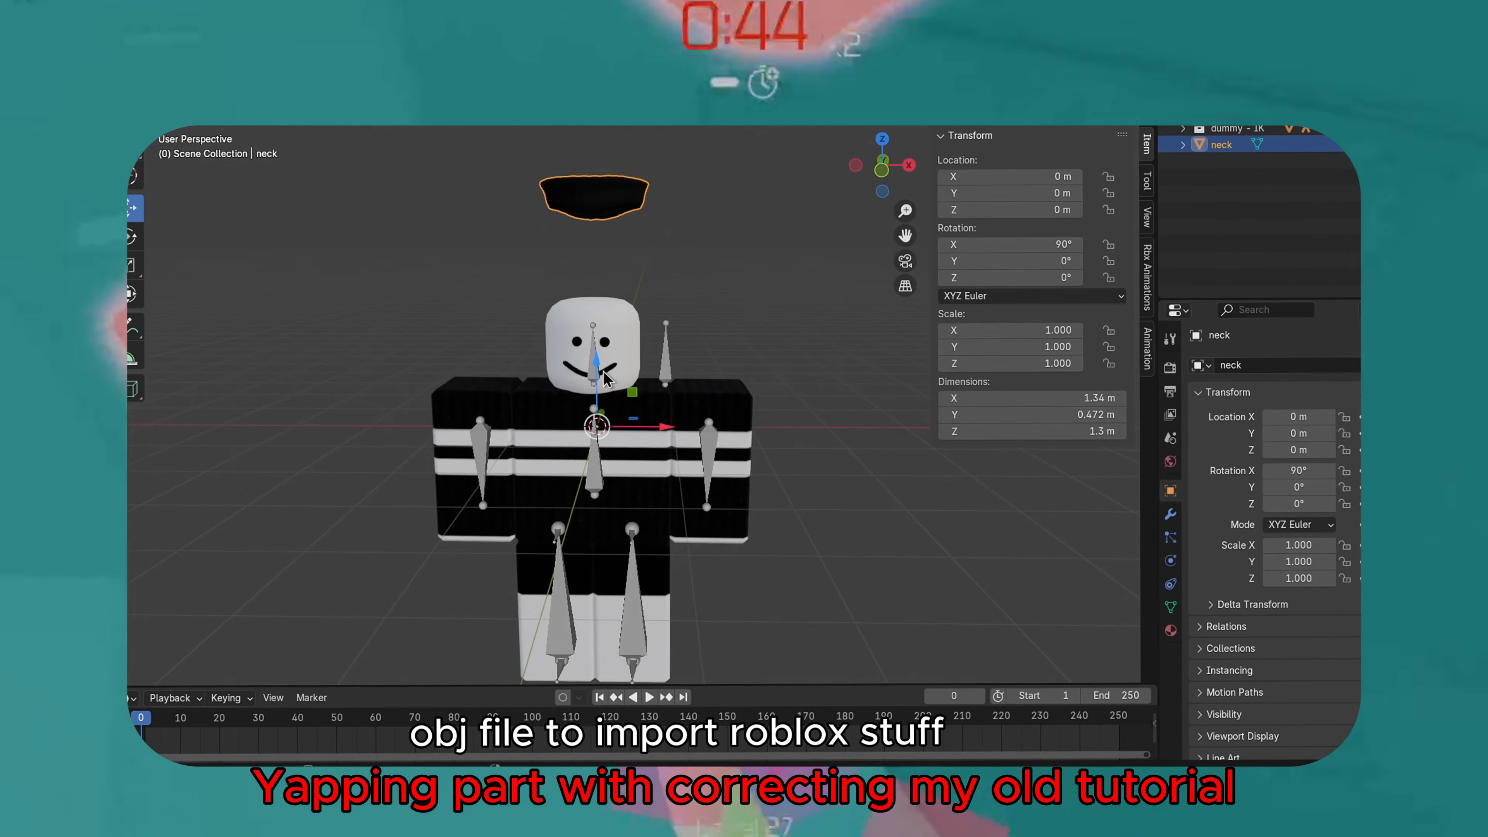
Move the neck mesh onto the character's neck and parent it to the Head bone with Bone Relative
{"action": "left_click_drag", "start_coordinate": [597, 420], "coordinate": [587, 534]}
{"action": "scroll", "coordinate": [662, 453], "scroll_direction": "up", "scroll_amount": 2}
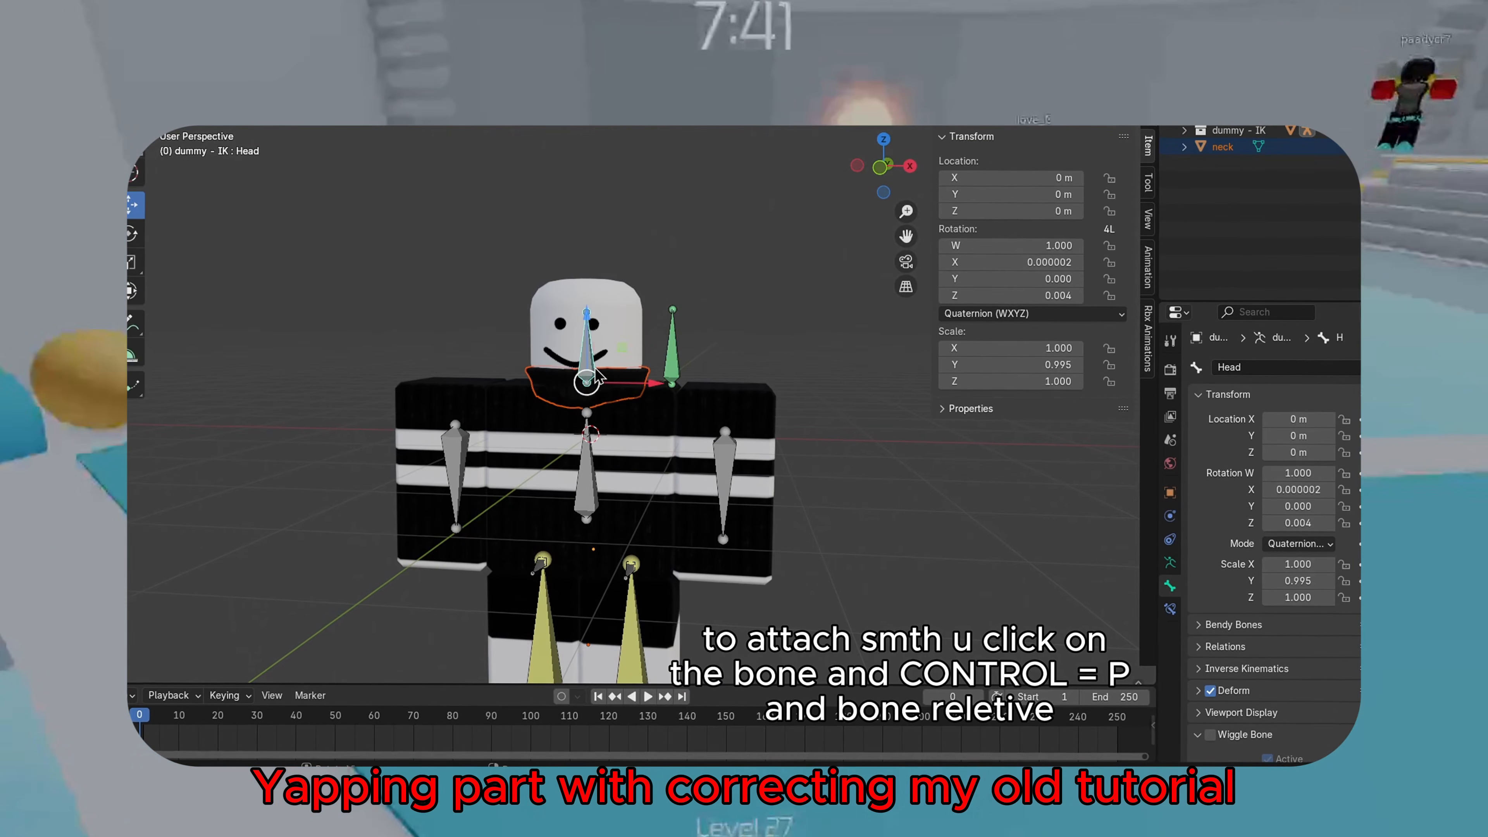
{"action": "key", "text": "ctrl+p"}
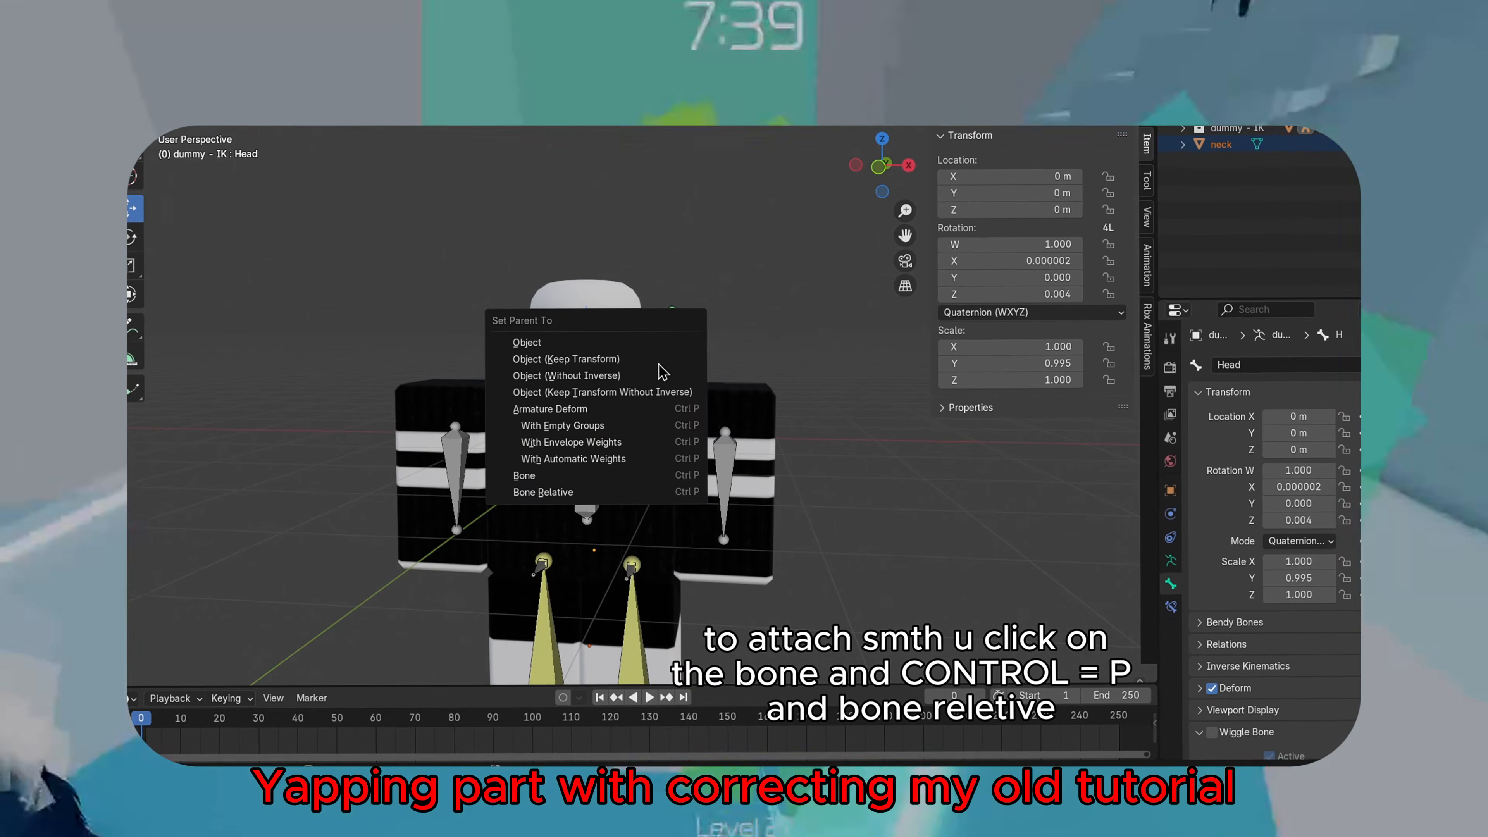
{"action": "left_click", "coordinate": [612, 496]}
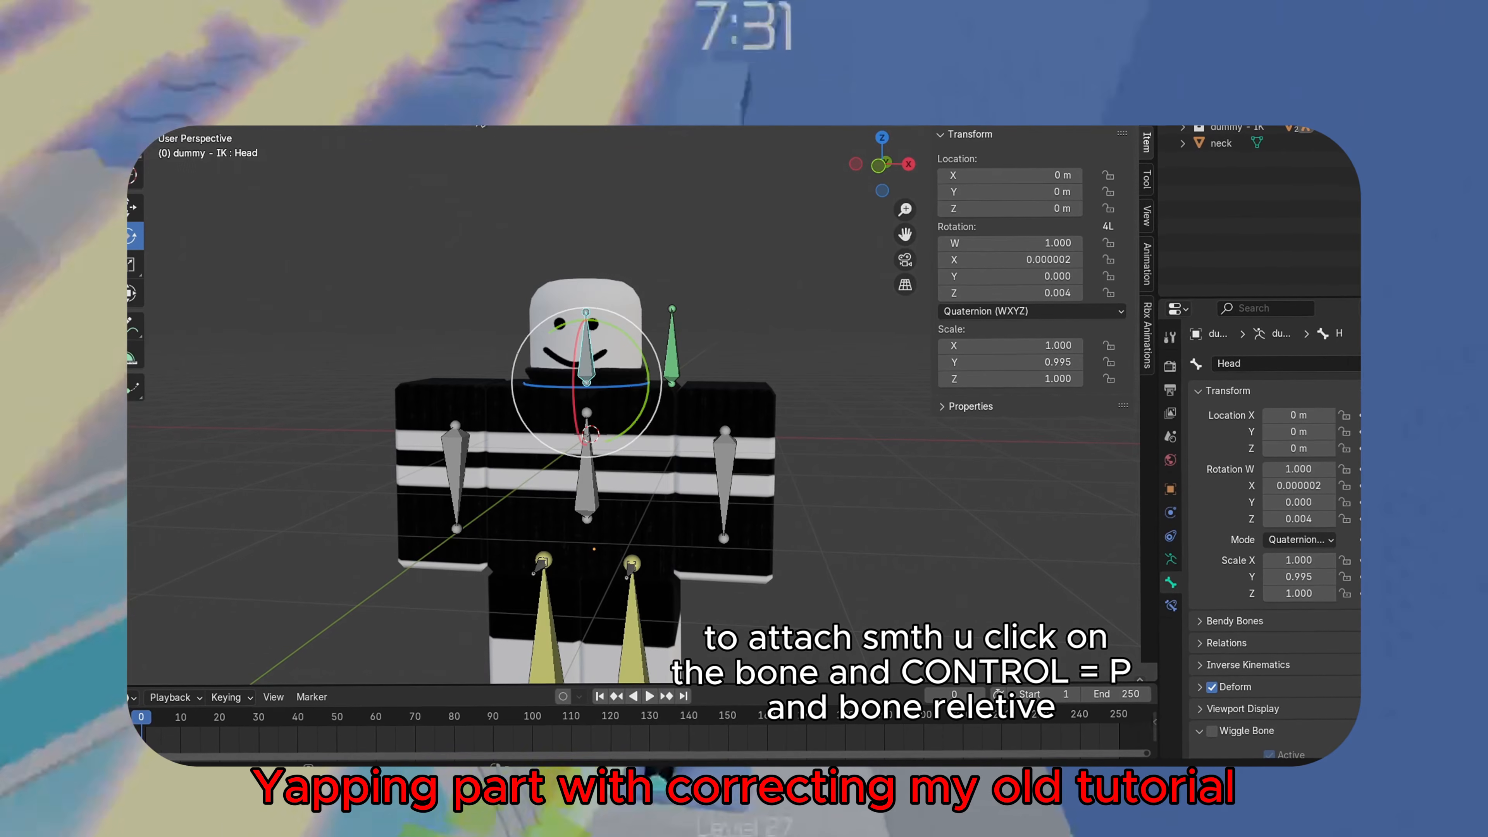
Import the hair and cone OBJ accessories from the rig folder
{"action": "left_click", "coordinate": [150, 52]}
{"action": "mouse_move", "coordinate": [176, 306]}
{"action": "left_click", "coordinate": [393, 371]}
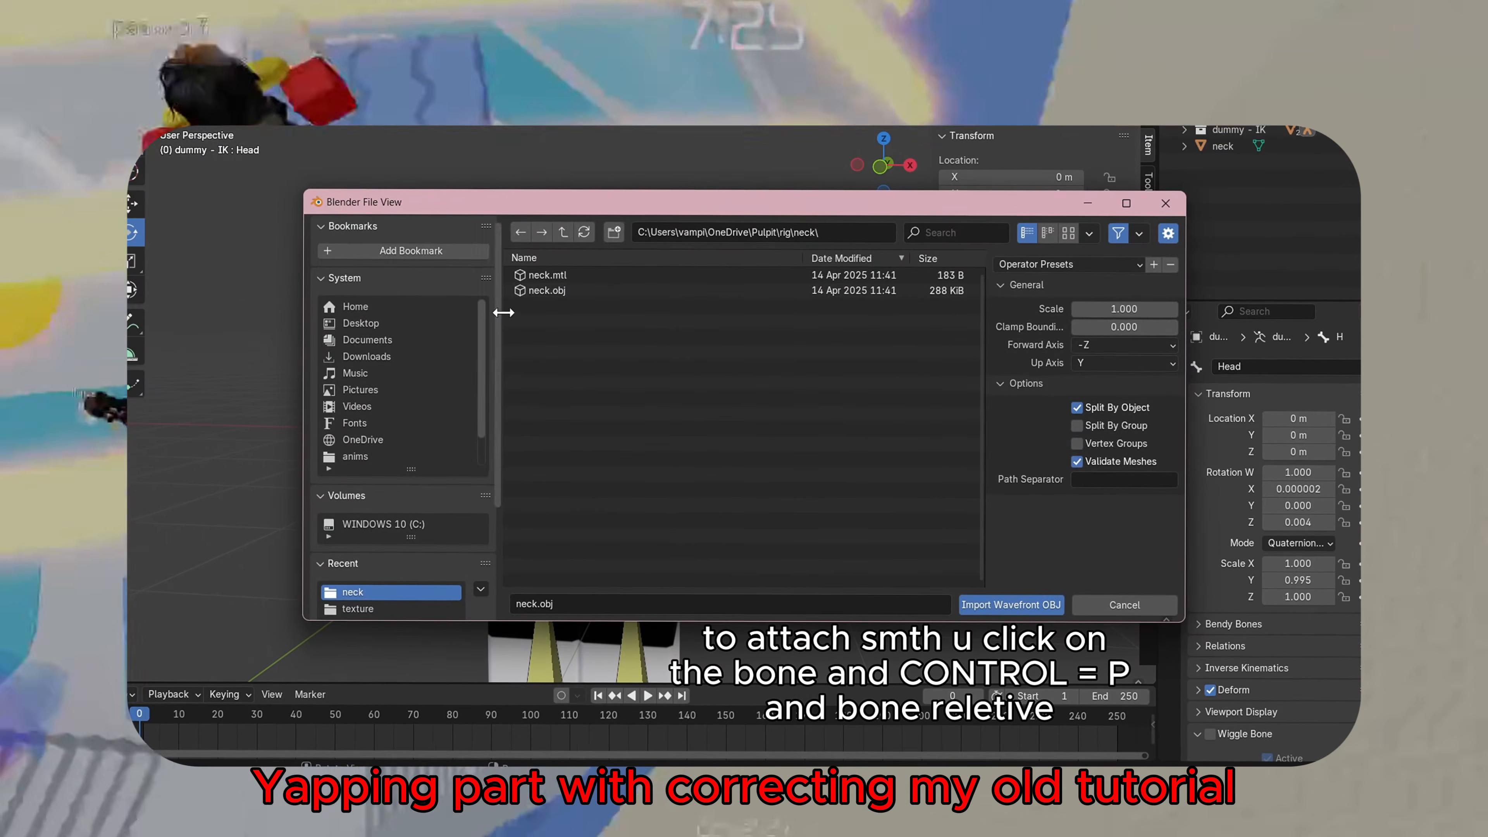
{"action": "left_click", "coordinate": [563, 232]}
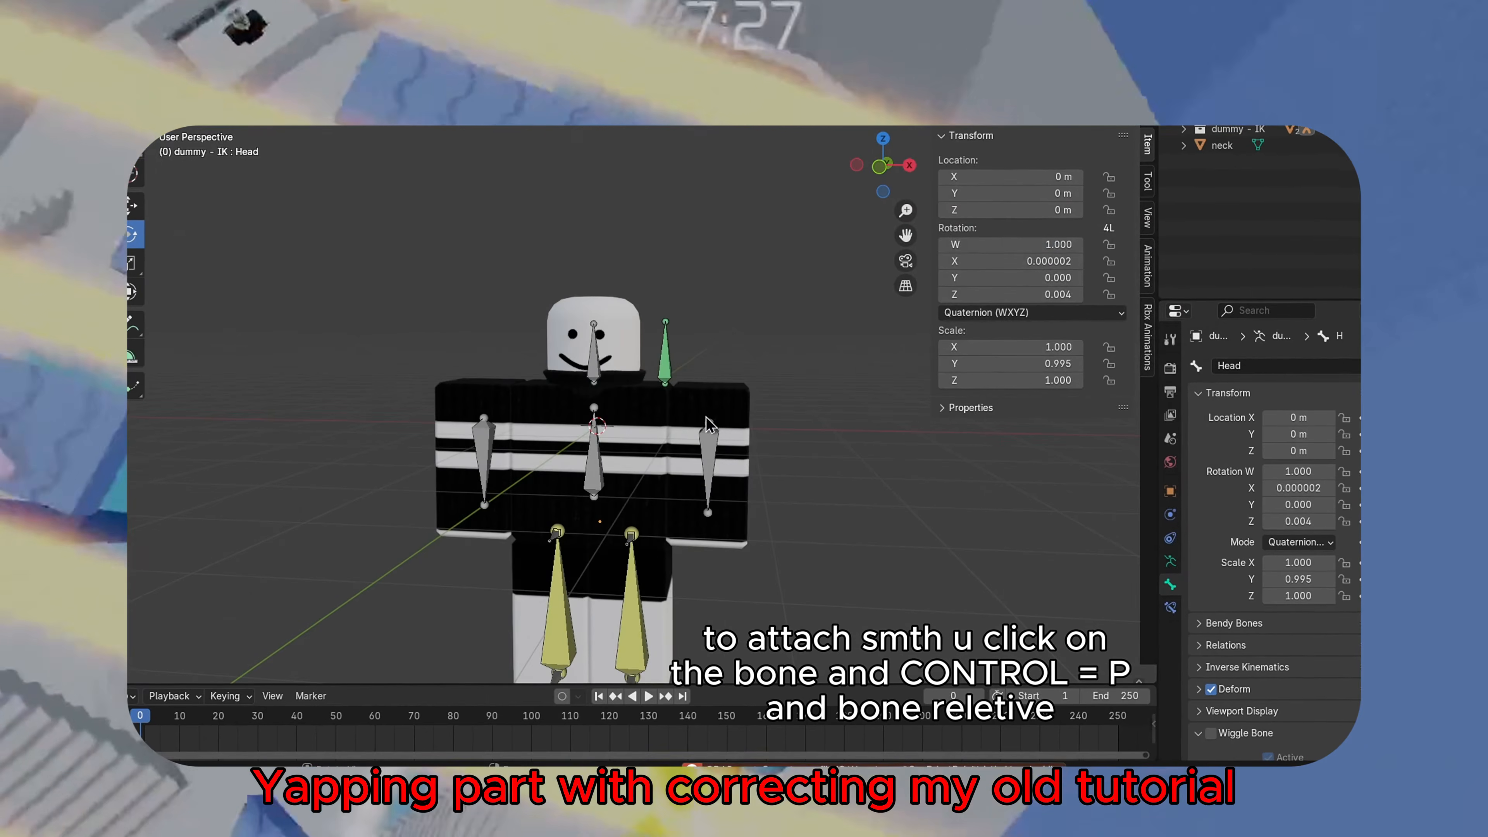
{"action": "left_click", "coordinate": [147, 117]}
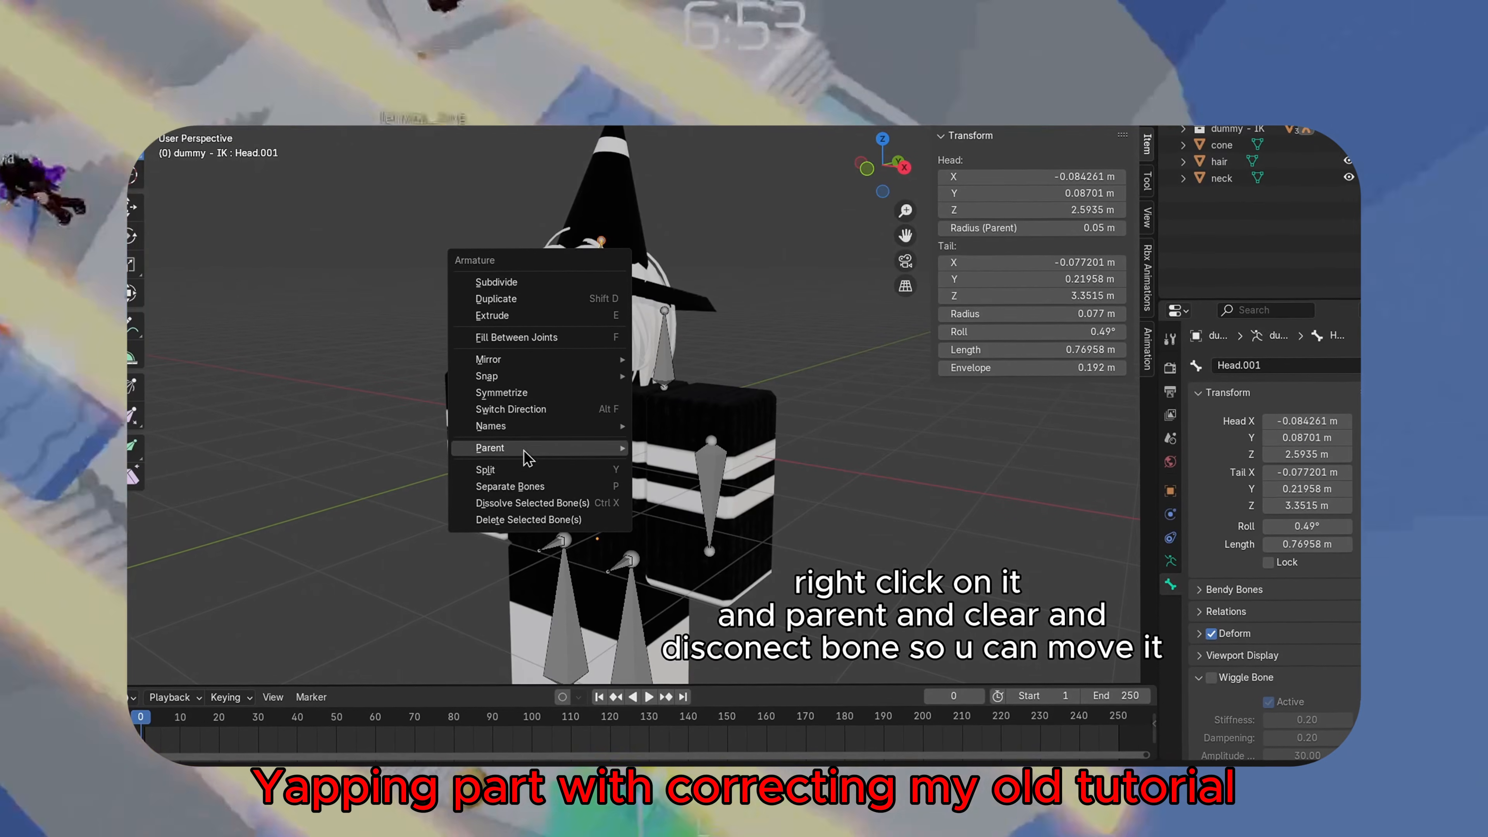
Clear the Head.001 bone's parent using Disconnect Bone so it can move freely
{"action": "mouse_move", "coordinate": [530, 454]}
{"action": "left_click", "coordinate": [682, 466]}
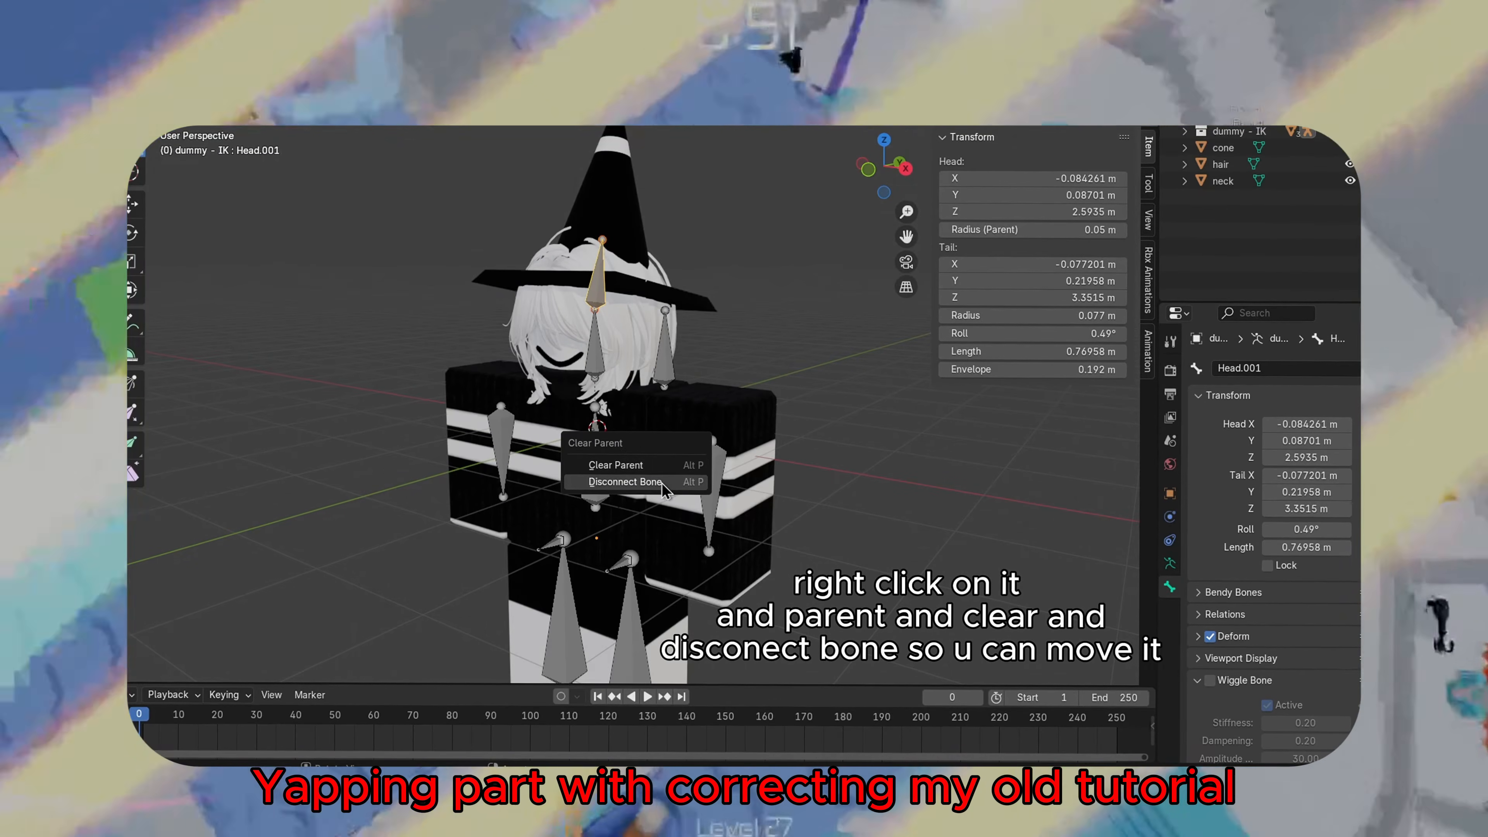
{"action": "left_click", "coordinate": [624, 482]}
{"action": "left_click", "coordinate": [135, 206]}
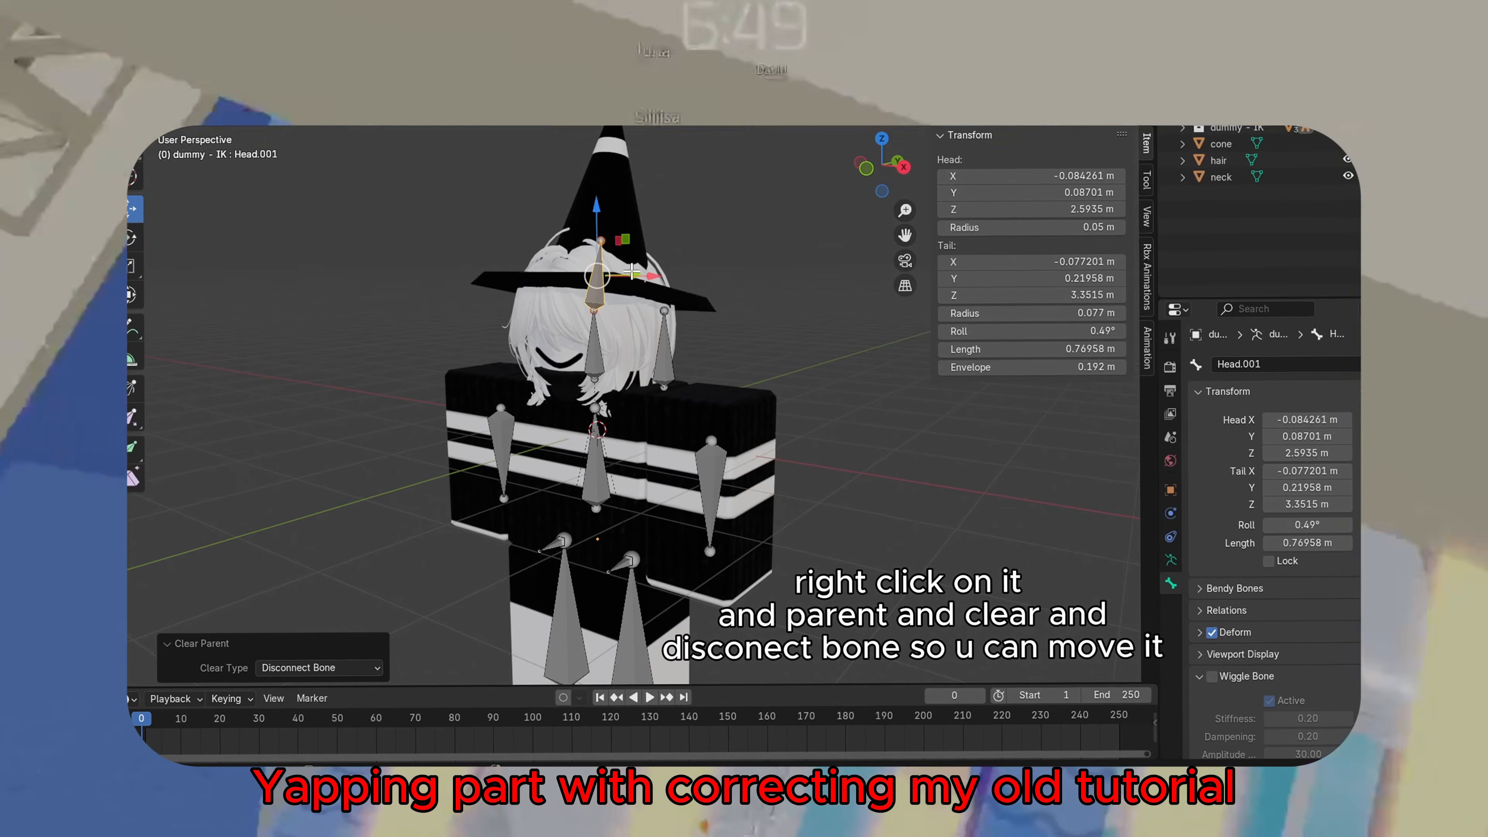
Move the Head.001 bone up into the cone hat
{"action": "middle_click_drag", "start_coordinate": [632, 272], "coordinate": [569, 290]}
{"action": "left_click_drag", "start_coordinate": [657, 271], "coordinate": [666, 212]}
{"action": "middle_click_drag", "start_coordinate": [667, 213], "coordinate": [999, 203]}
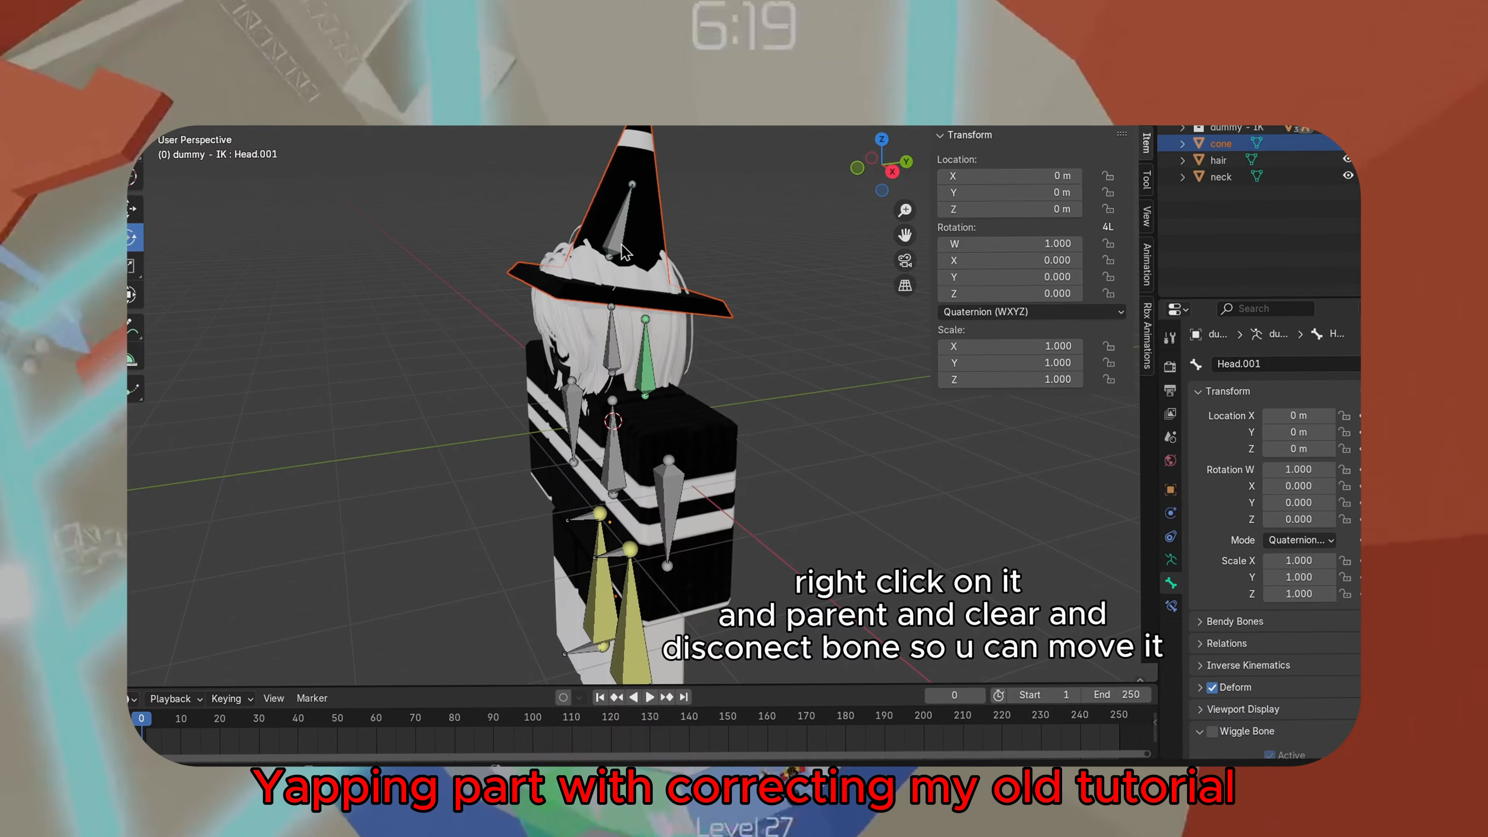
Parent the cone hat to the Head.001 bone
{"action": "left_click", "coordinate": [635, 250]}
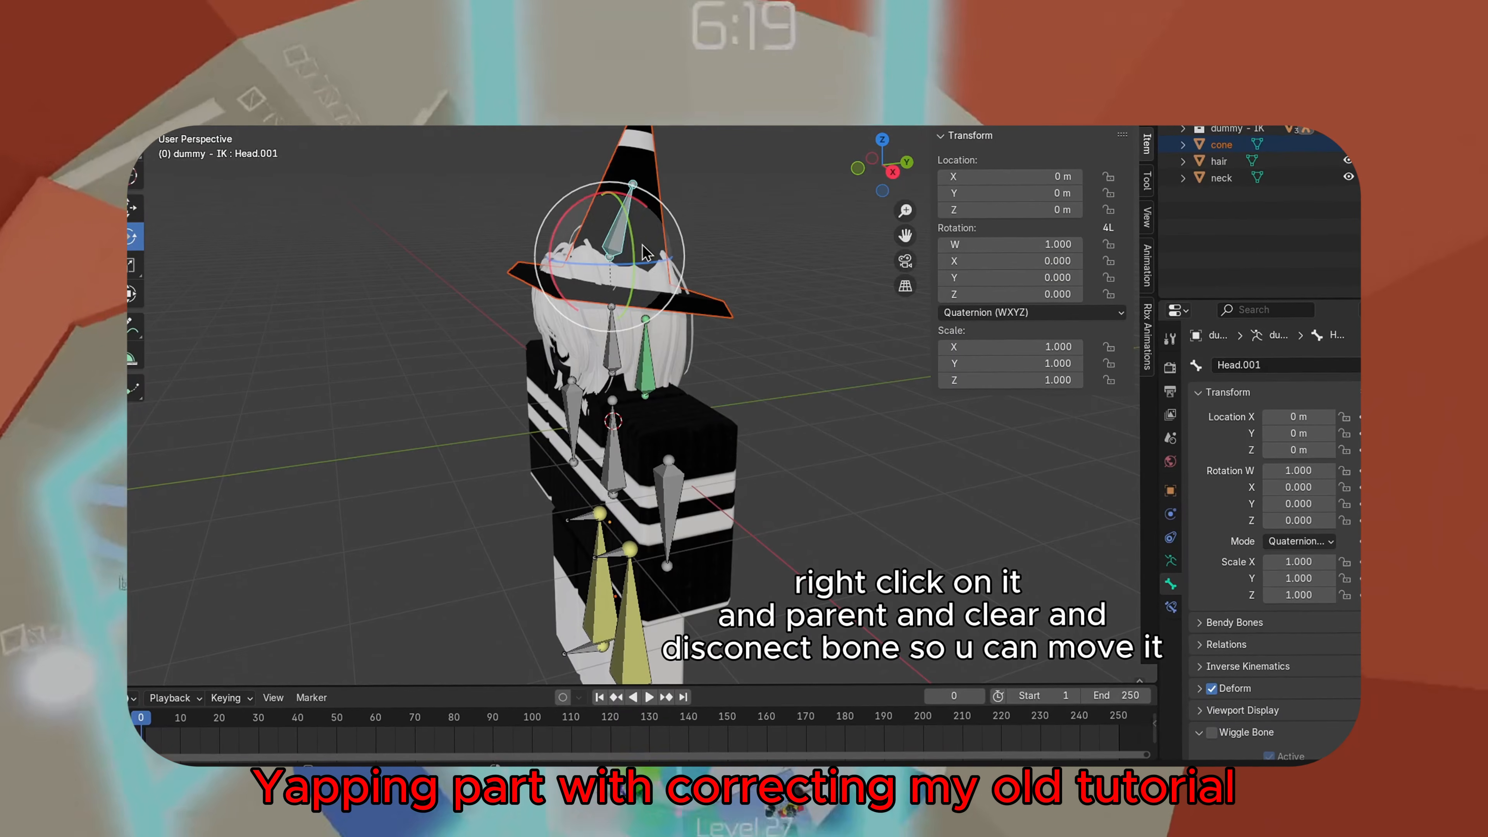
{"action": "key", "text": "ctrl+p"}
{"action": "left_click", "coordinate": [748, 250]}
Rotate the hat, head, torso and arm bones to try out a pose
{"action": "middle_click_drag", "start_coordinate": [747, 253], "coordinate": [696, 336]}
{"action": "left_click", "coordinate": [588, 362]}
{"action": "mouse_move", "coordinate": [601, 369]}
{"action": "left_mouse_down"}
{"action": "mouse_move", "coordinate": [603, 317]}
{"action": "mouse_move", "coordinate": [615, 346]}
{"action": "left_mouse_up"}
{"action": "key", "text": "ctrl+z"}
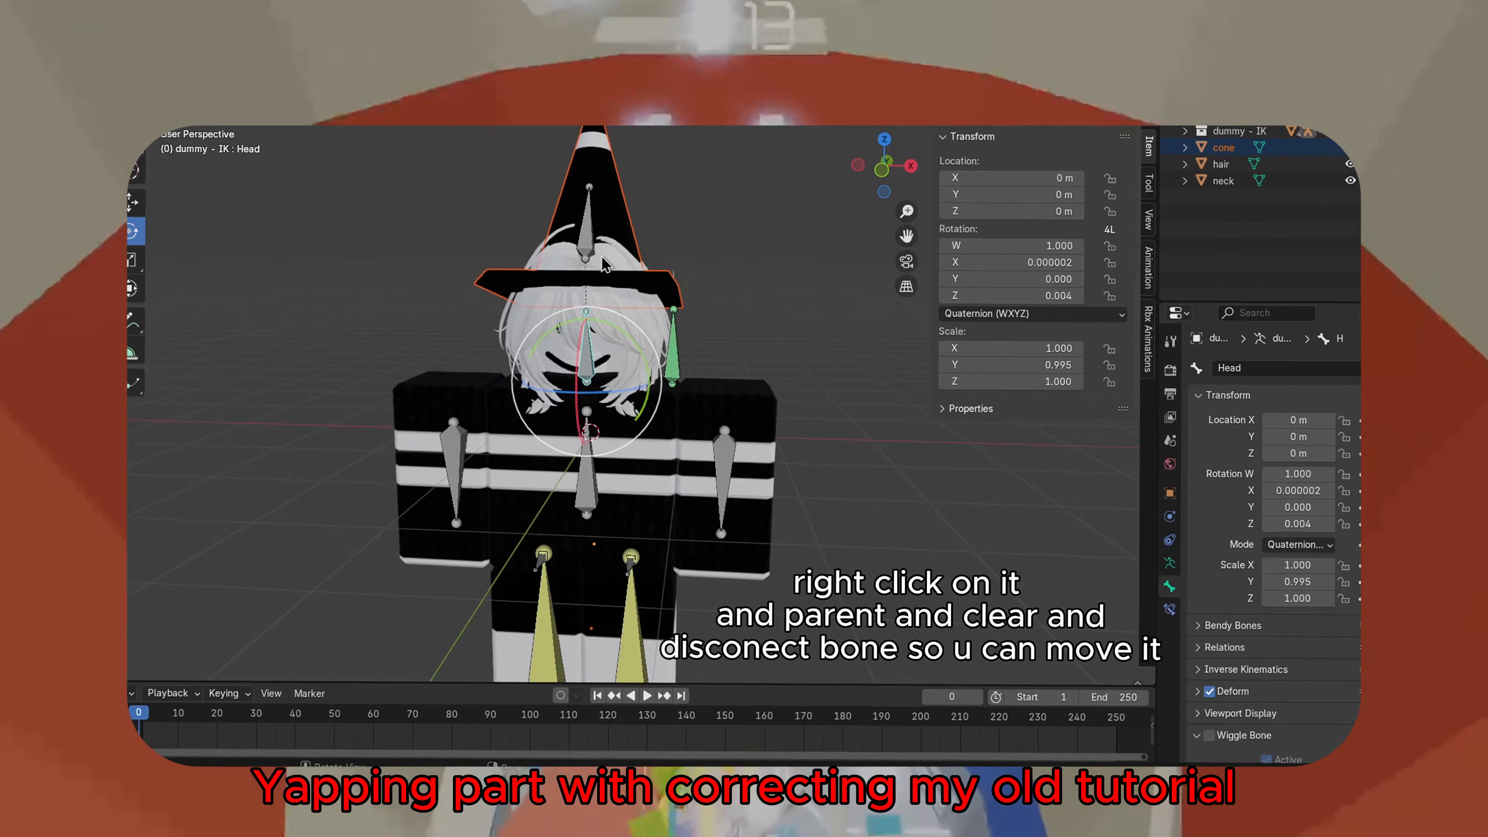
{"action": "left_click", "coordinate": [592, 258]}
{"action": "left_click_drag", "start_coordinate": [609, 270], "coordinate": [606, 278]}
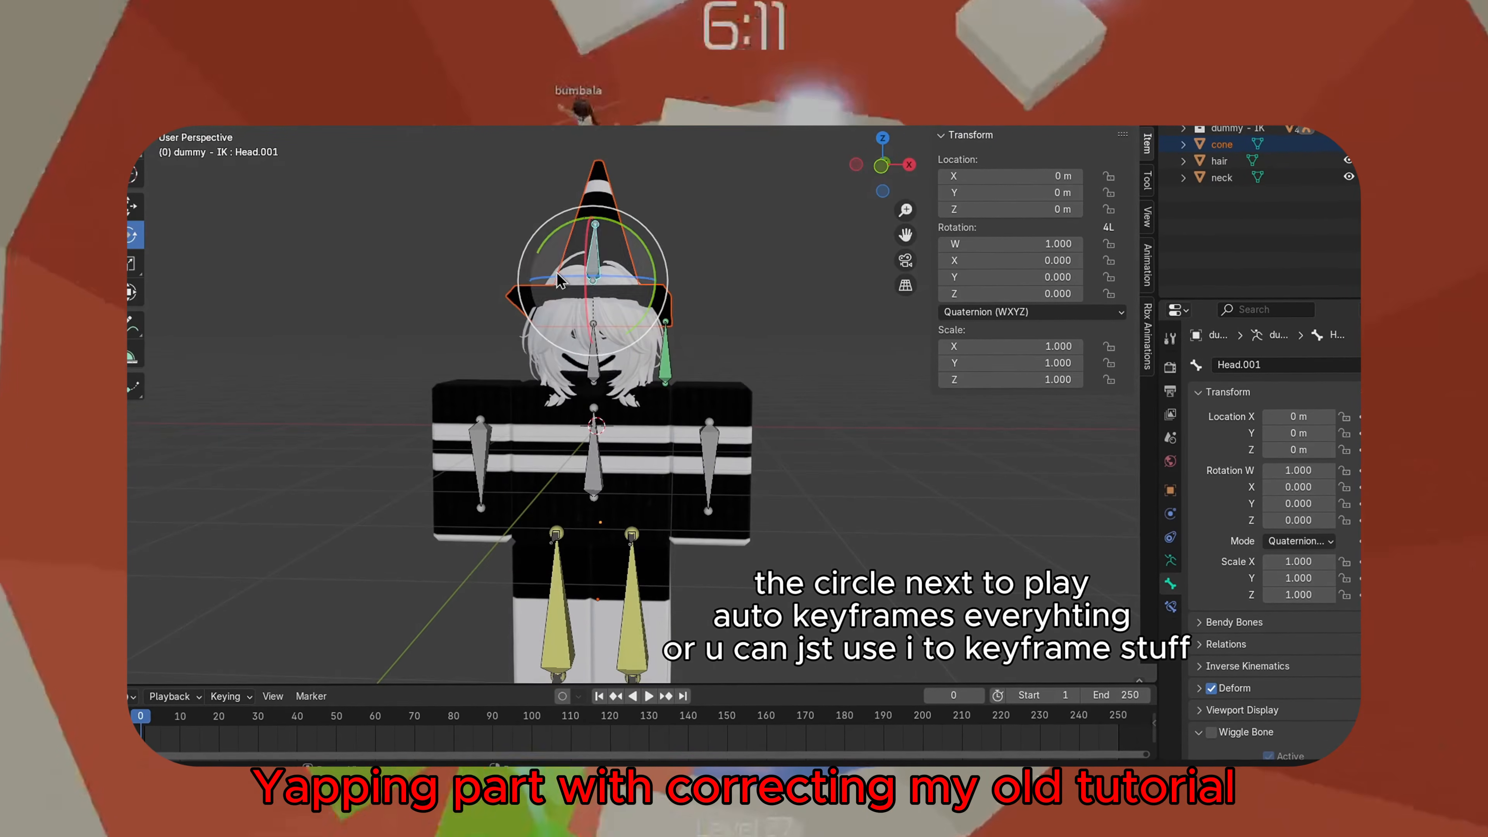
{"action": "left_click", "coordinate": [594, 463]}
{"action": "mouse_move", "coordinate": [598, 469]}
{"action": "left_mouse_down"}
{"action": "mouse_move", "coordinate": [626, 463]}
{"action": "mouse_move", "coordinate": [607, 474]}
{"action": "left_mouse_up"}
{"action": "left_click", "coordinate": [593, 361]}
{"action": "left_click_drag", "start_coordinate": [601, 369], "coordinate": [607, 387]}
{"action": "left_click", "coordinate": [707, 457]}
{"action": "left_click_drag", "start_coordinate": [709, 446], "coordinate": [726, 352]}
{"action": "left_click", "coordinate": [594, 258]}
{"action": "left_click_drag", "start_coordinate": [648, 247], "coordinate": [658, 273]}
{"action": "left_click", "coordinate": [495, 458]}
{"action": "left_click_drag", "start_coordinate": [497, 451], "coordinate": [512, 463]}
Enlarge the timeline and insert keyframes for all bones at the first frame
{"action": "scroll", "coordinate": [615, 551], "scroll_direction": "down", "scroll_amount": 3}
{"action": "left_click", "coordinate": [630, 540]}
{"action": "left_click_drag", "start_coordinate": [352, 685], "coordinate": [352, 596]}
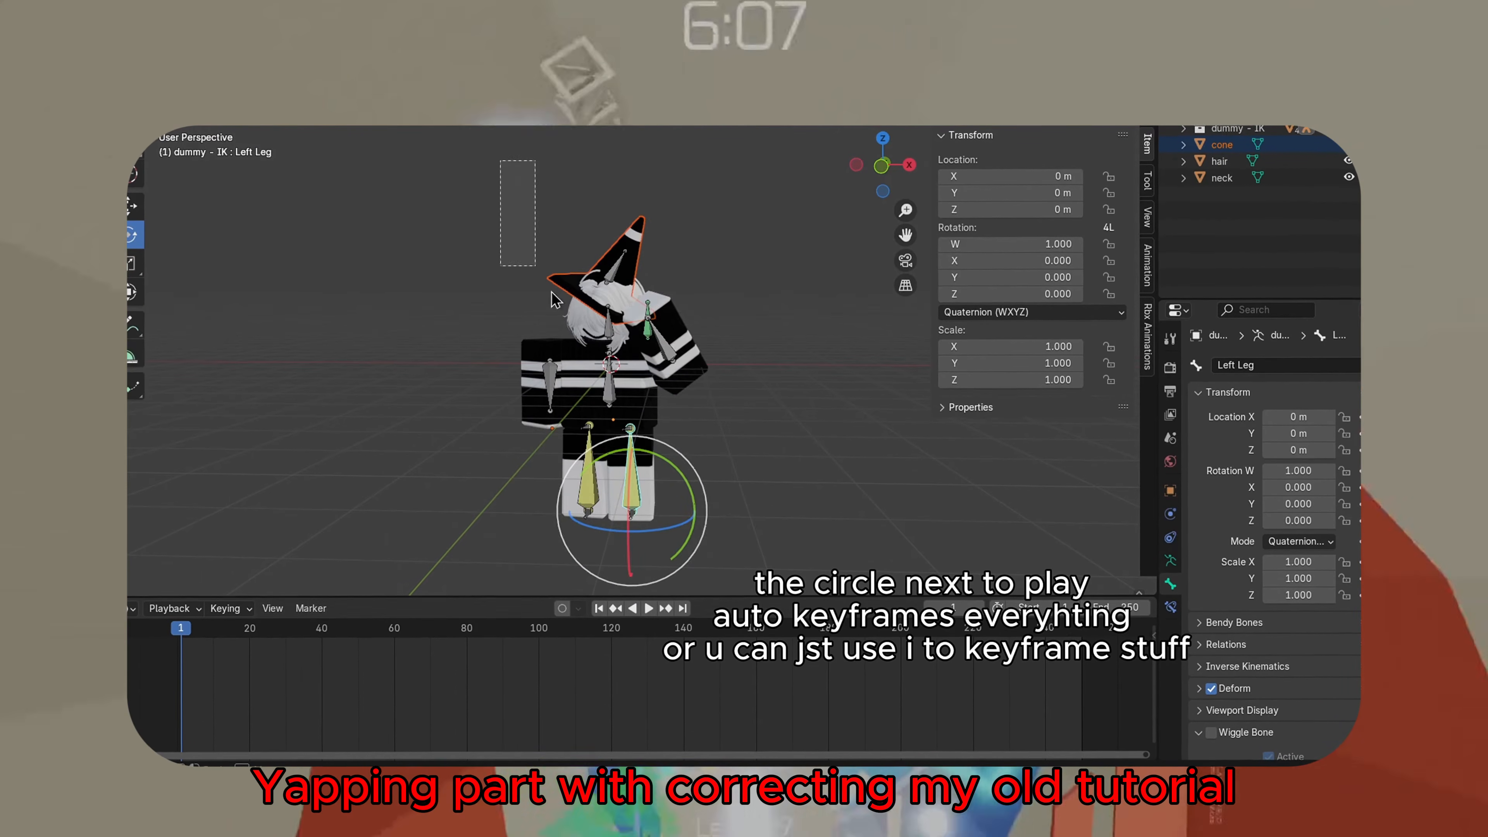
{"action": "key", "text": "a"}
{"action": "key", "text": "i"}
Enable auto keying and insert keyframes on all selected bones
{"action": "left_click", "coordinate": [561, 606]}
{"action": "key", "text": "Right"}
{"action": "scroll", "coordinate": [609, 469], "scroll_direction": "up", "scroll_amount": 2}
{"action": "left_click", "coordinate": [570, 527]}
{"action": "key", "text": "a"}
{"action": "left_click", "coordinate": [731, 190]}
{"action": "left_click", "coordinate": [730, 189]}
{"action": "key", "text": "a"}
{"action": "key", "text": "i"}
At frame 40, rotate the torso, head and left arm bones into a new pose
{"action": "left_click_drag", "start_coordinate": [618, 556], "coordinate": [594, 558]}
{"action": "left_click_drag", "start_coordinate": [180, 625], "coordinate": [314, 651]}
{"action": "left_click", "coordinate": [600, 405]}
{"action": "left_click_drag", "start_coordinate": [613, 416], "coordinate": [618, 431]}
{"action": "left_click", "coordinate": [598, 319]}
{"action": "left_click_drag", "start_coordinate": [606, 355], "coordinate": [612, 368]}
{"action": "left_click", "coordinate": [688, 337]}
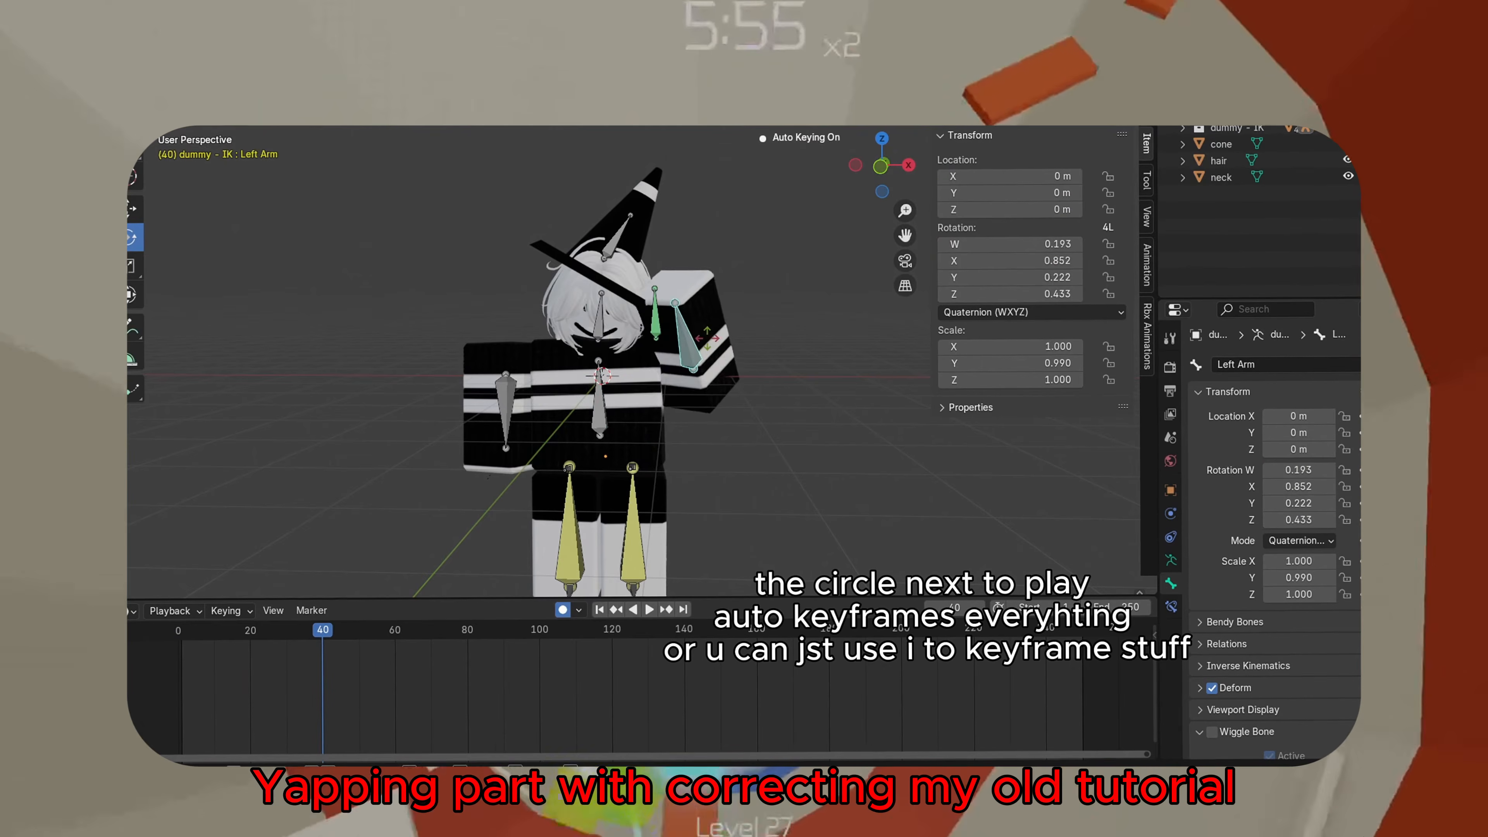
{"action": "left_click_drag", "start_coordinate": [551, 308], "coordinate": [592, 331]}
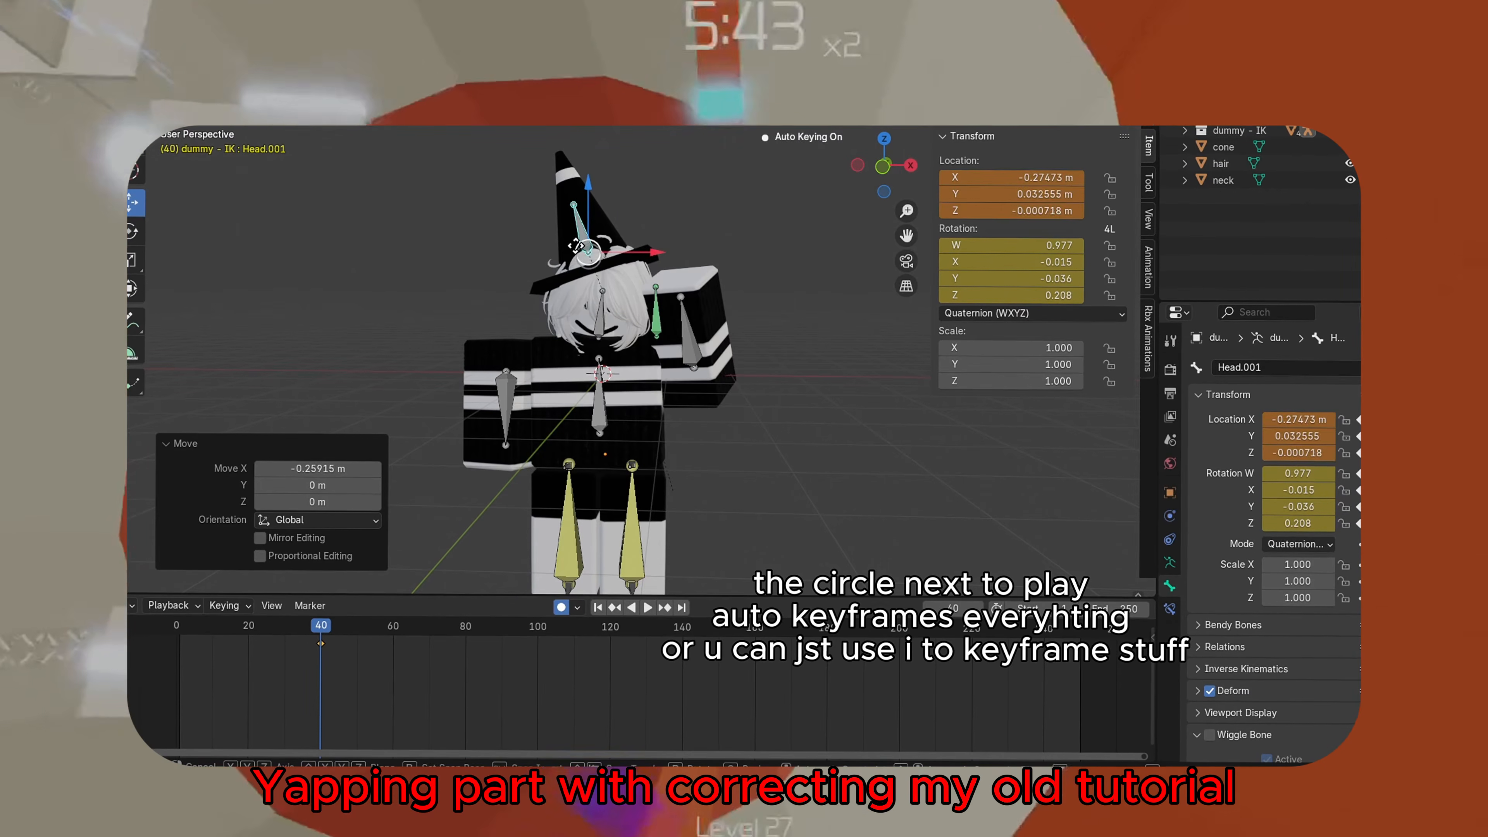
Rotate the left arm at frame 0 and play back the animation
{"action": "left_click", "coordinate": [620, 286]}
{"action": "left_click", "coordinate": [177, 626]}
{"action": "key", "text": "r"}
{"action": "left_click", "coordinate": [610, 283]}
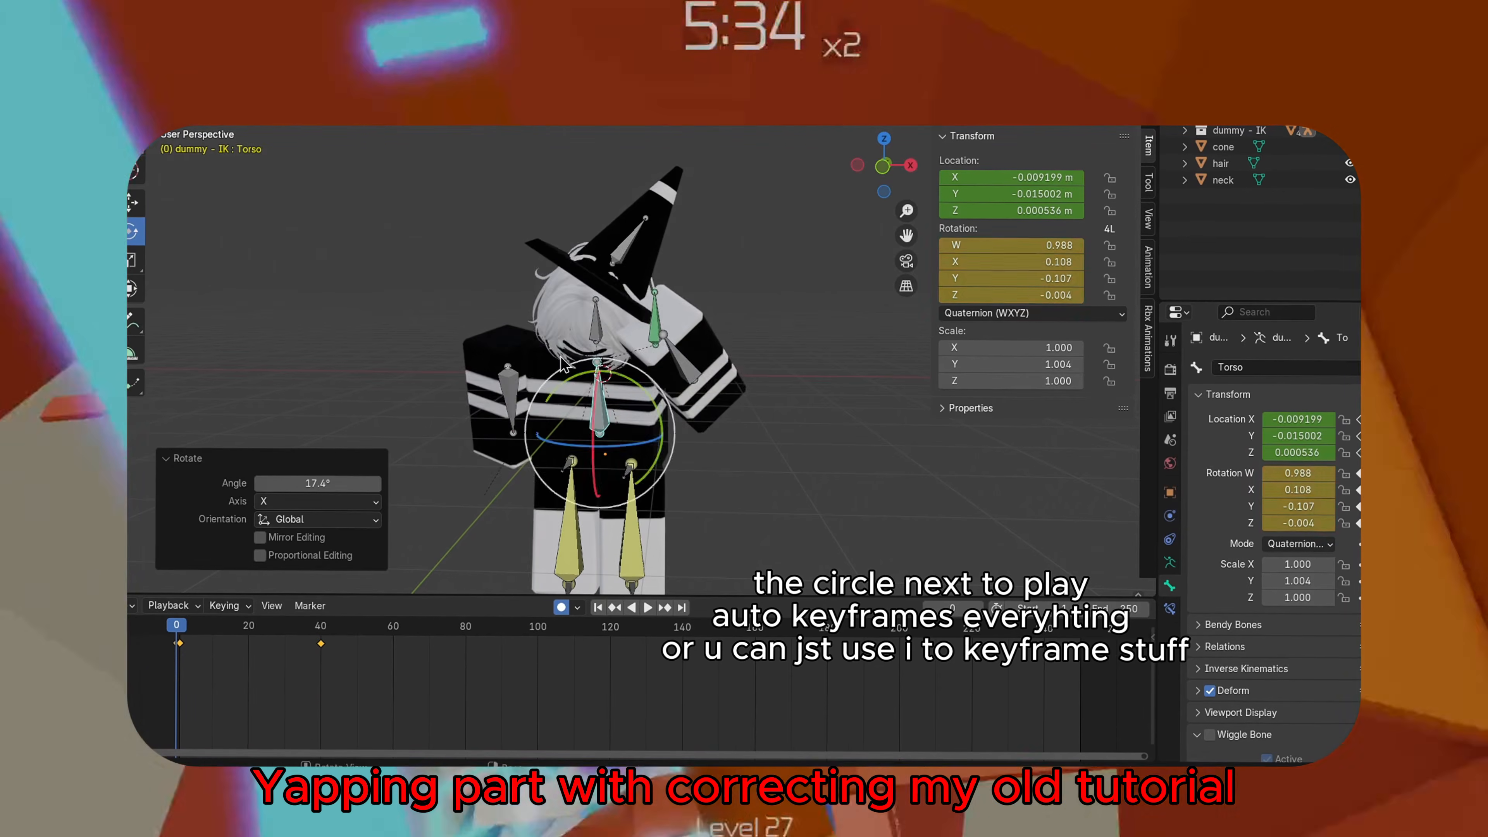
{"action": "left_click_drag", "start_coordinate": [568, 394], "coordinate": [540, 405]}
{"action": "key", "text": "space"}
Re-pose the torso and head bones at frame 0 and play back the animation
{"action": "key", "text": "space"}
Delete the keyframes at frame 0
{"action": "left_click", "coordinate": [178, 625]}
{"action": "left_click_drag", "start_coordinate": [190, 654], "coordinate": [167, 636]}
{"action": "key", "text": "Delete"}
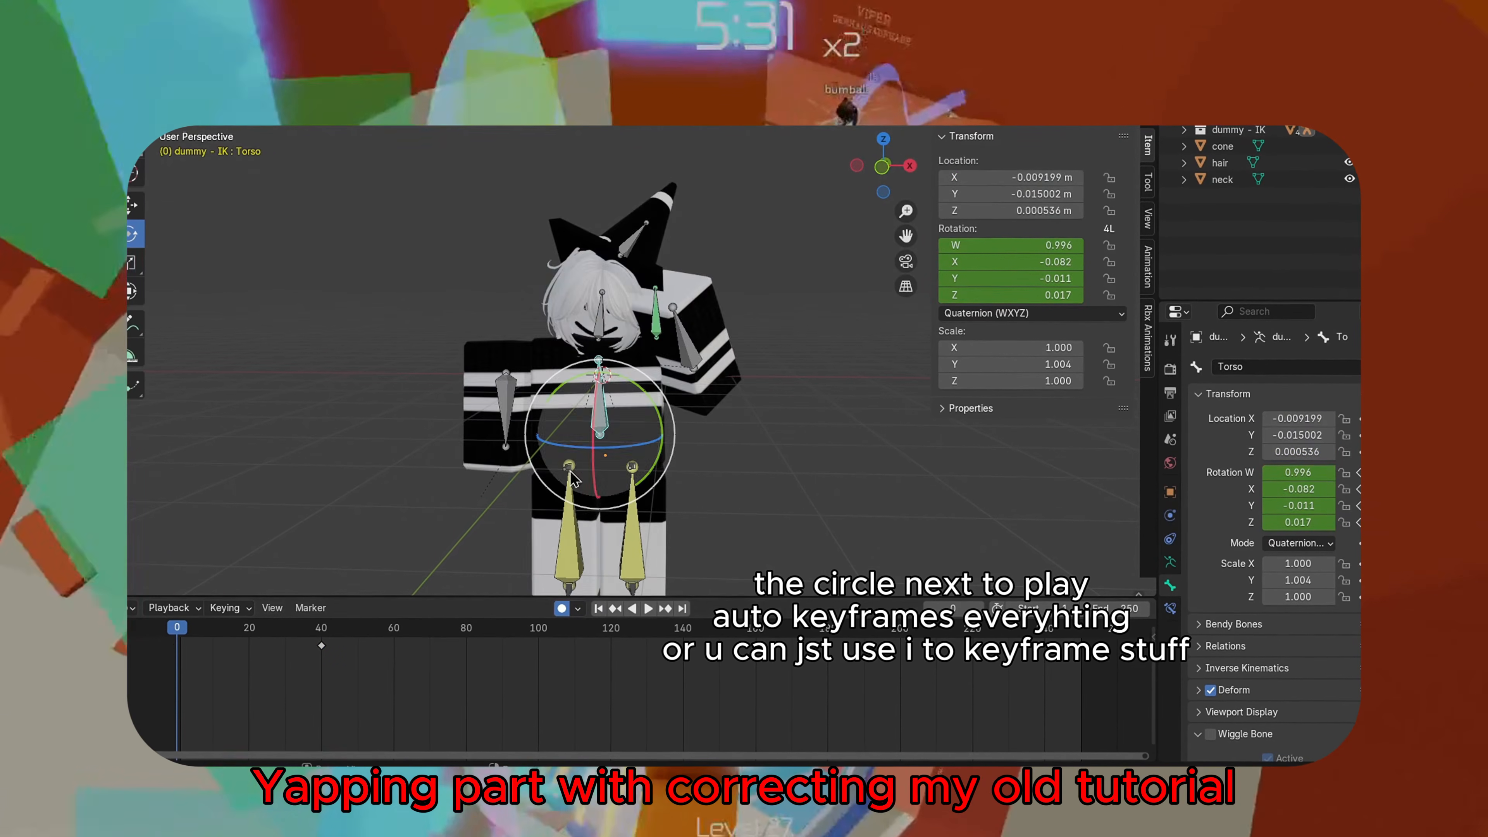
{"action": "left_click_drag", "start_coordinate": [547, 466], "coordinate": [509, 480]}
{"action": "key", "text": "space"}
{"action": "key", "text": "space"}
{"action": "left_click_drag", "start_coordinate": [348, 632], "coordinate": [178, 631]}
{"action": "left_click", "coordinate": [598, 320]}
{"action": "left_click_drag", "start_coordinate": [592, 328], "coordinate": [639, 321]}
{"action": "key", "text": "space"}
{"action": "key", "text": "space"}
{"action": "left_click", "coordinate": [177, 627]}
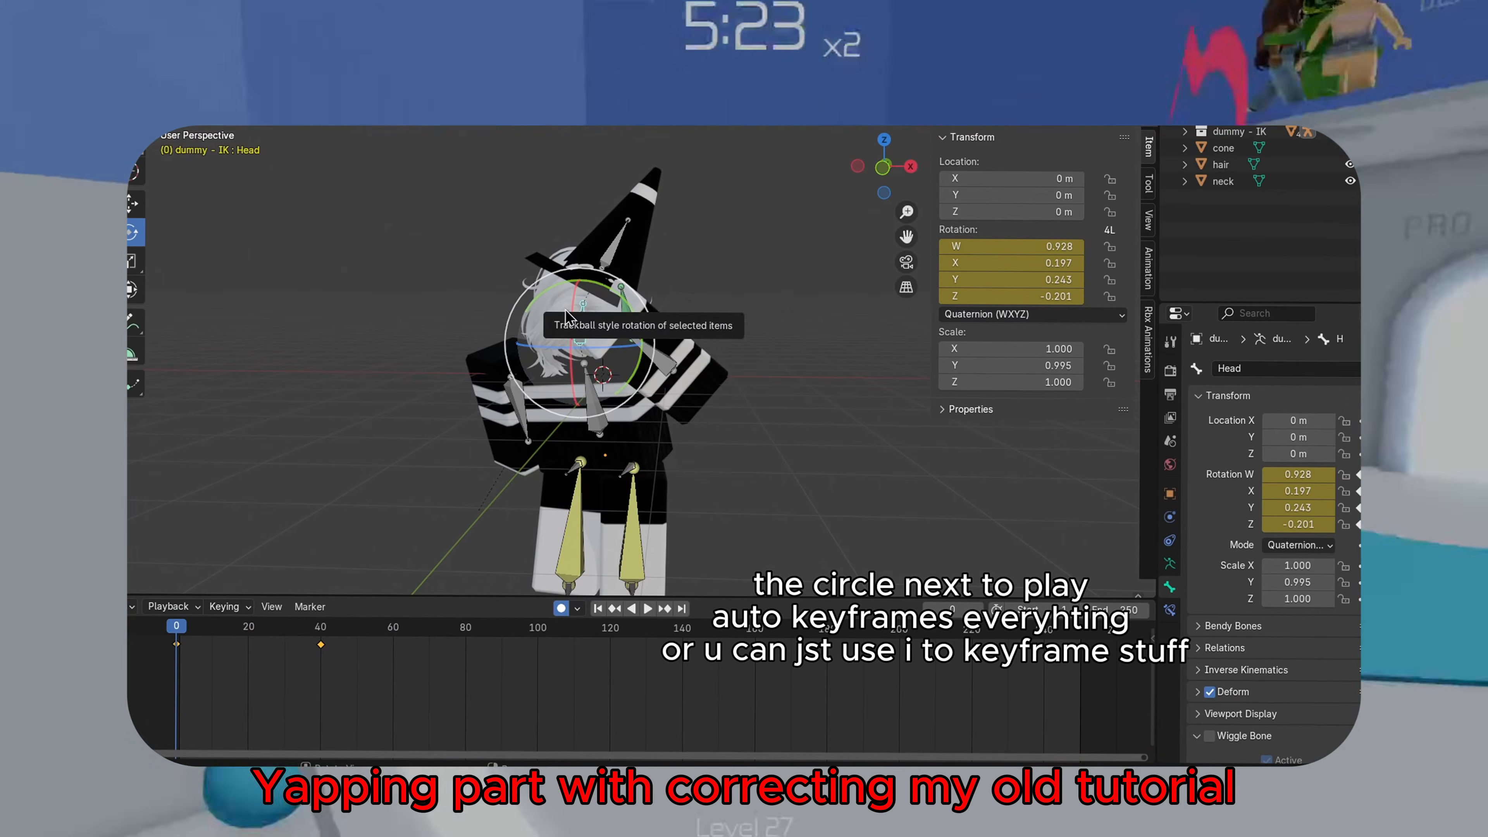
Adjust the hat and left arm poses around frame 33 and preview the playback
{"action": "left_click", "coordinate": [297, 627]}
{"action": "left_click", "coordinate": [586, 234]}
{"action": "left_click", "coordinate": [287, 681]}
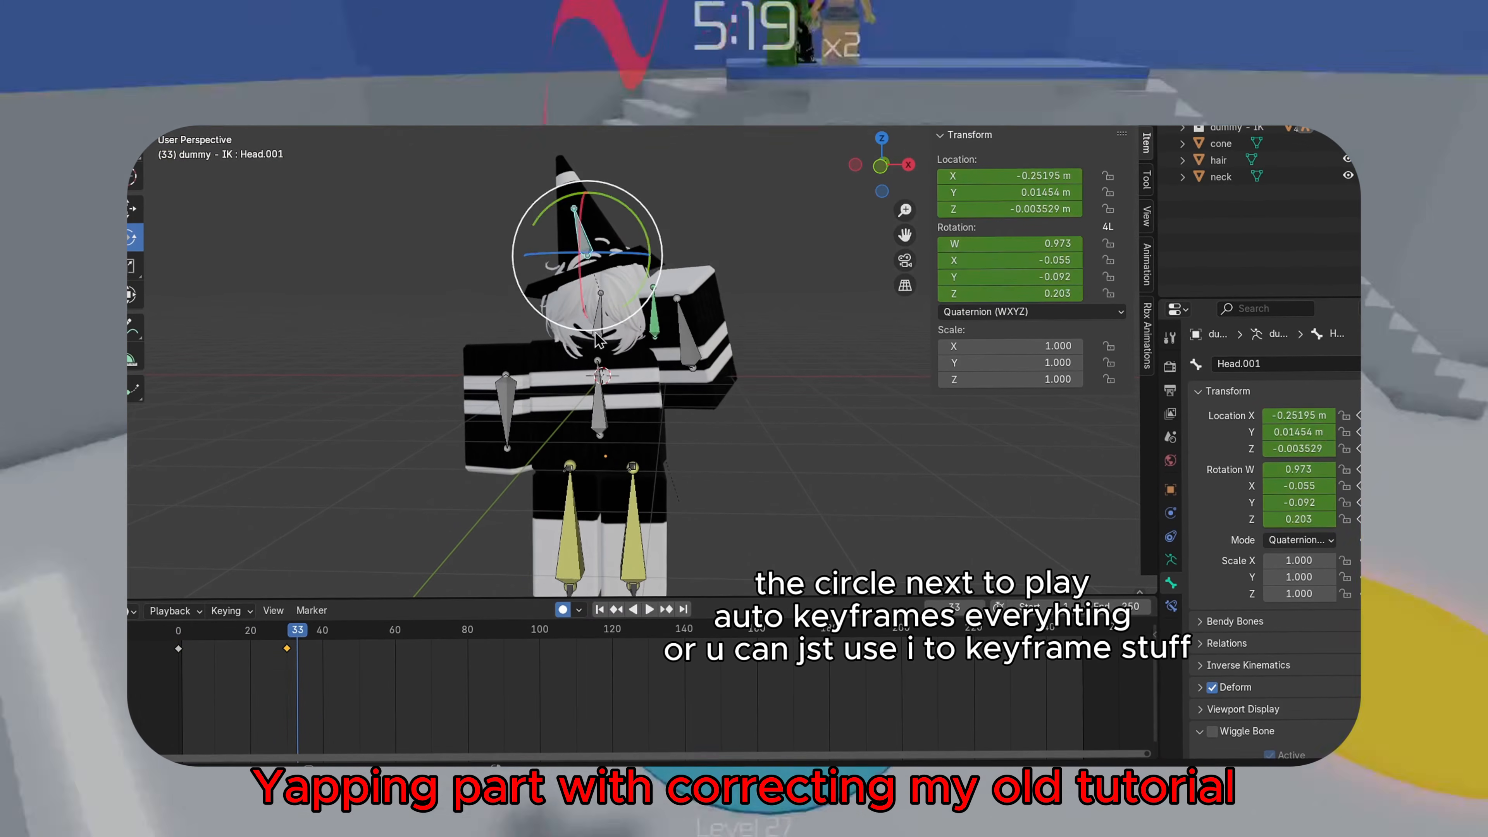
{"action": "key", "text": "space"}
{"action": "left_click", "coordinate": [691, 337]}
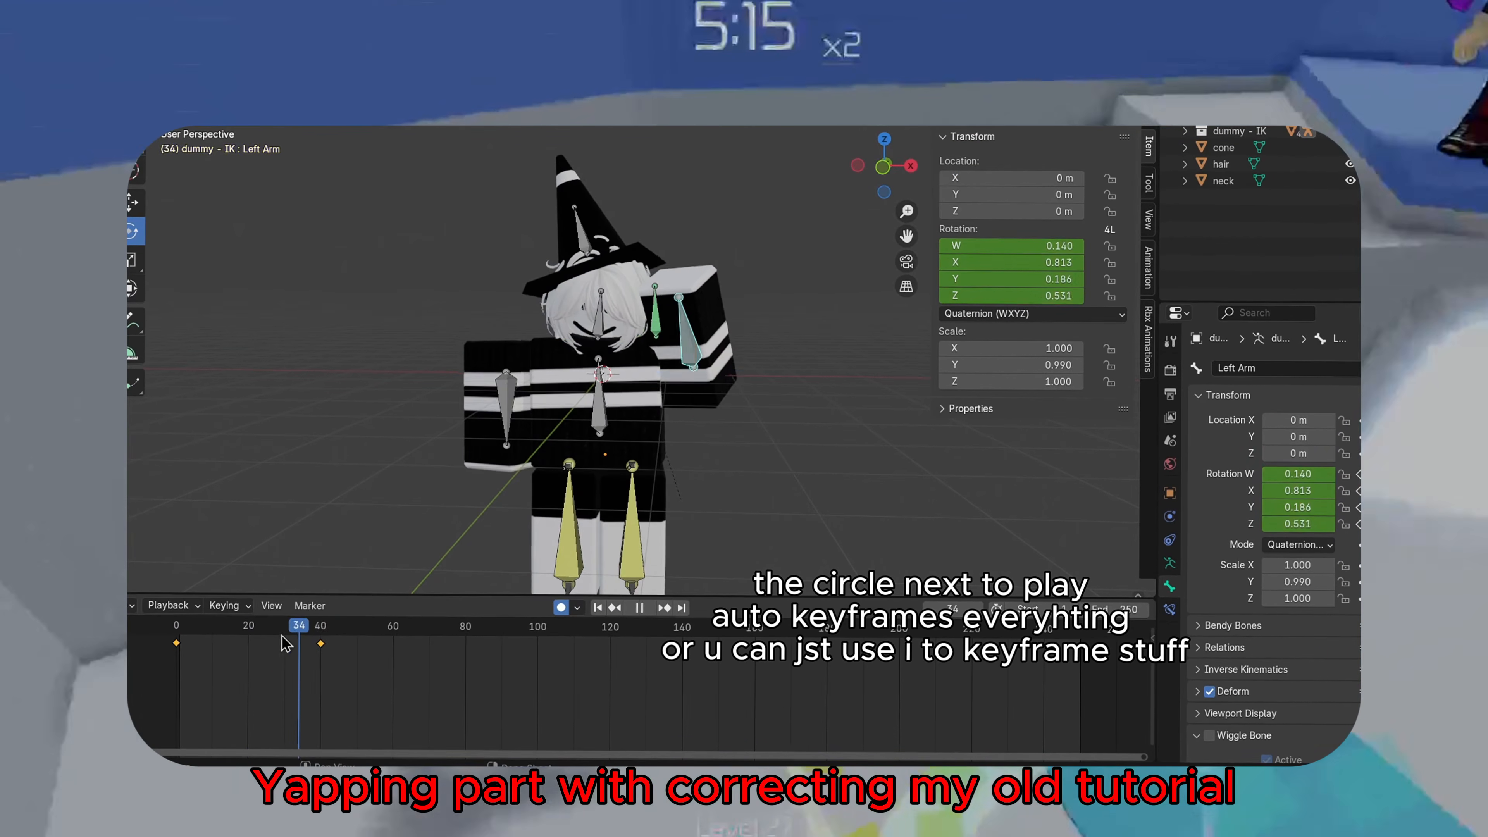
{"action": "left_click_drag", "start_coordinate": [315, 645], "coordinate": [226, 633]}
{"action": "left_click_drag", "start_coordinate": [717, 298], "coordinate": [738, 311]}
{"action": "key", "text": "space"}
{"action": "key", "text": "space"}
{"action": "mouse_move", "coordinate": [305, 626]}
{"action": "left_mouse_down"}
{"action": "mouse_move", "coordinate": [334, 655]}
{"action": "mouse_move", "coordinate": [321, 645]}
{"action": "left_mouse_up"}
Jump to the start frame and rotate the head bone
{"action": "left_click", "coordinate": [507, 410]}
{"action": "key", "text": "shift+Left"}
{"action": "left_click", "coordinate": [601, 317]}
{"action": "left_click_drag", "start_coordinate": [644, 252], "coordinate": [621, 226]}
Set the selected keyframes' interpolation mode to Bounce and play back the result
{"action": "right_click", "coordinate": [234, 668]}
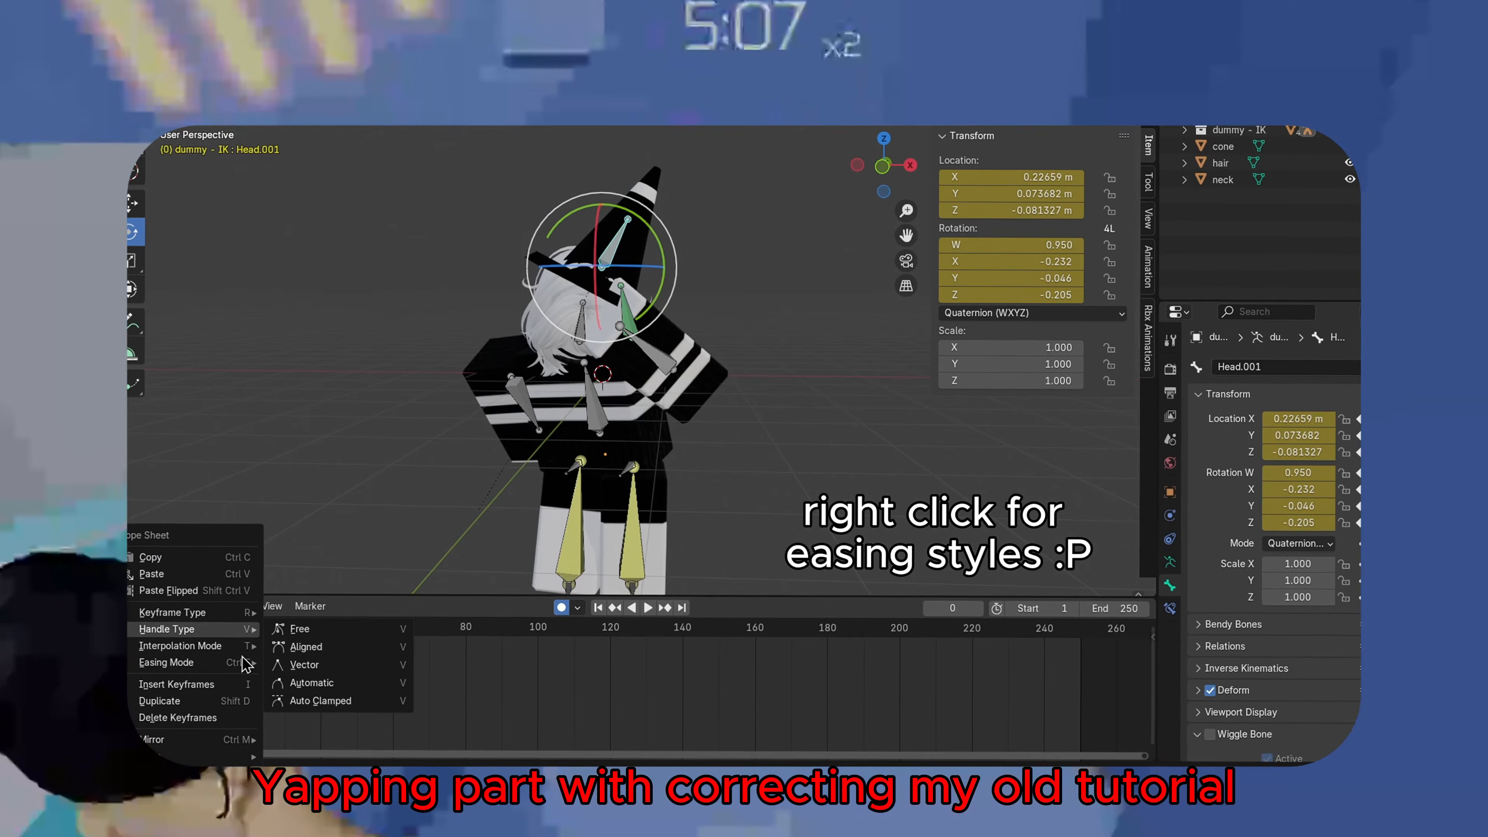
{"action": "right_click", "coordinate": [381, 647]}
{"action": "mouse_move", "coordinate": [398, 647]}
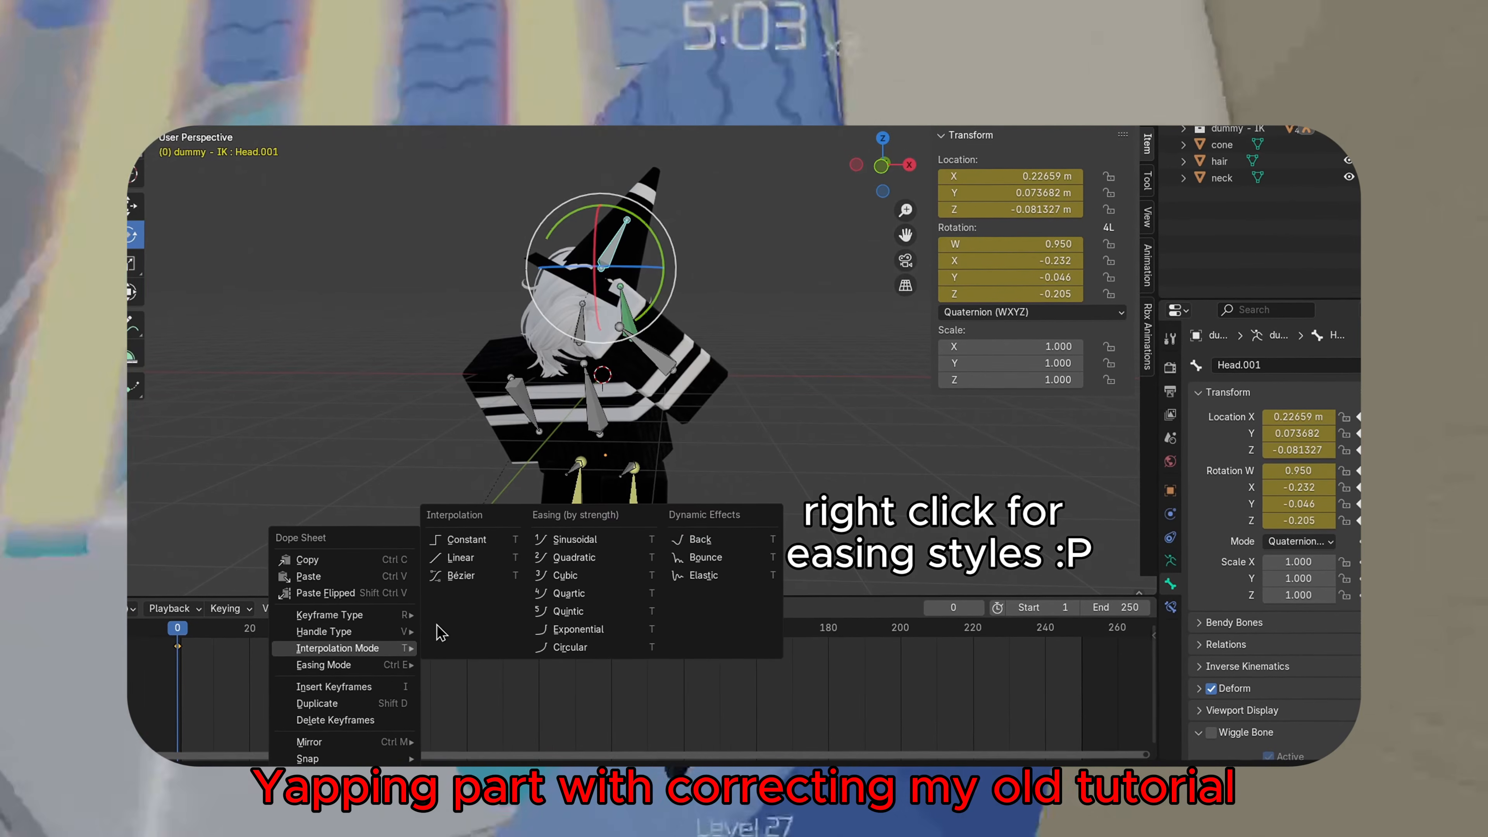
{"action": "left_click", "coordinate": [700, 559]}
{"action": "key", "text": "space"}
{"action": "key", "text": "Escape"}
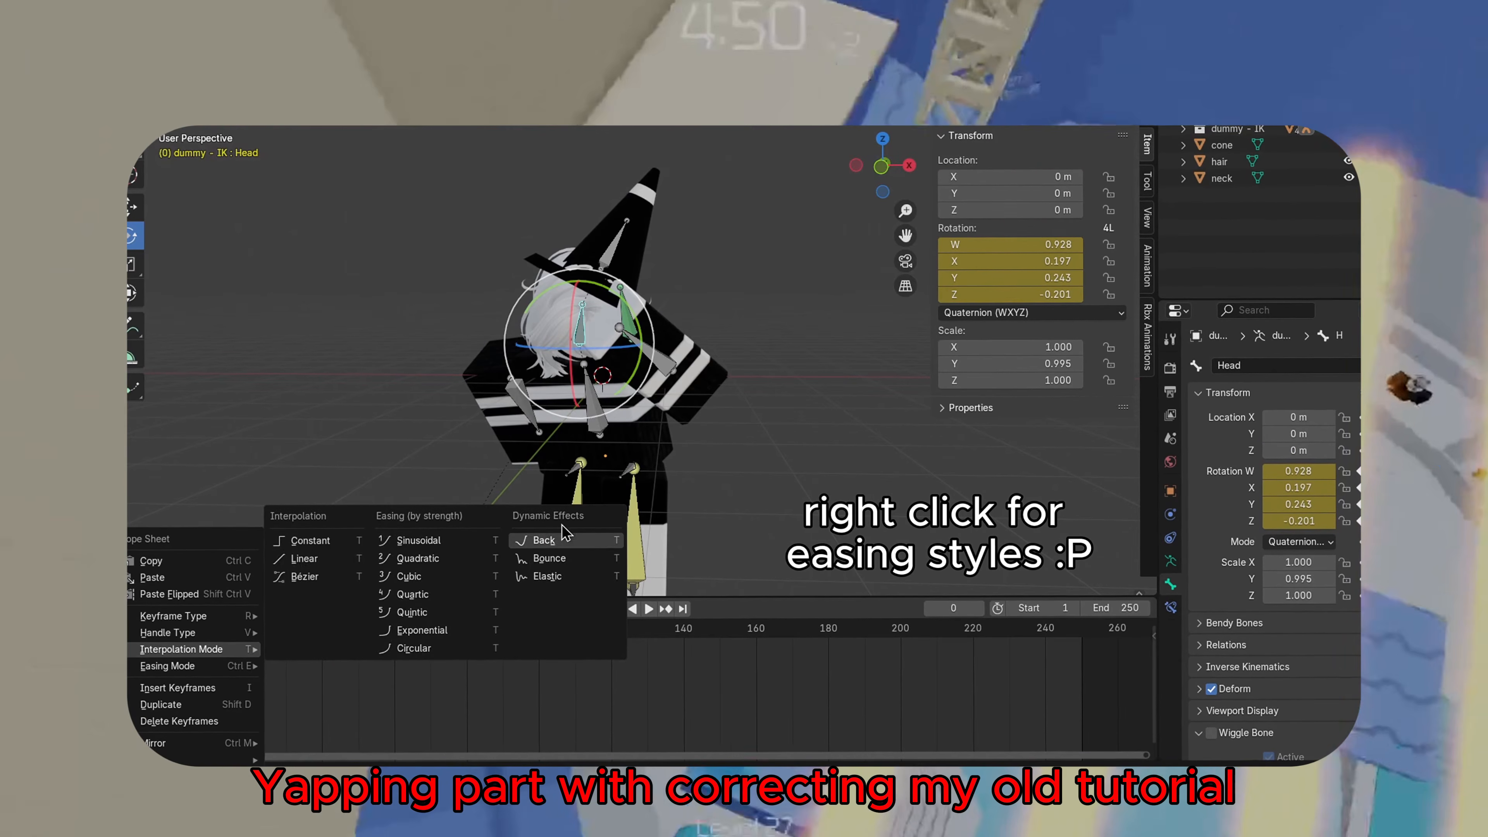
{"action": "left_click", "coordinate": [552, 555]}
{"action": "key", "text": "space"}
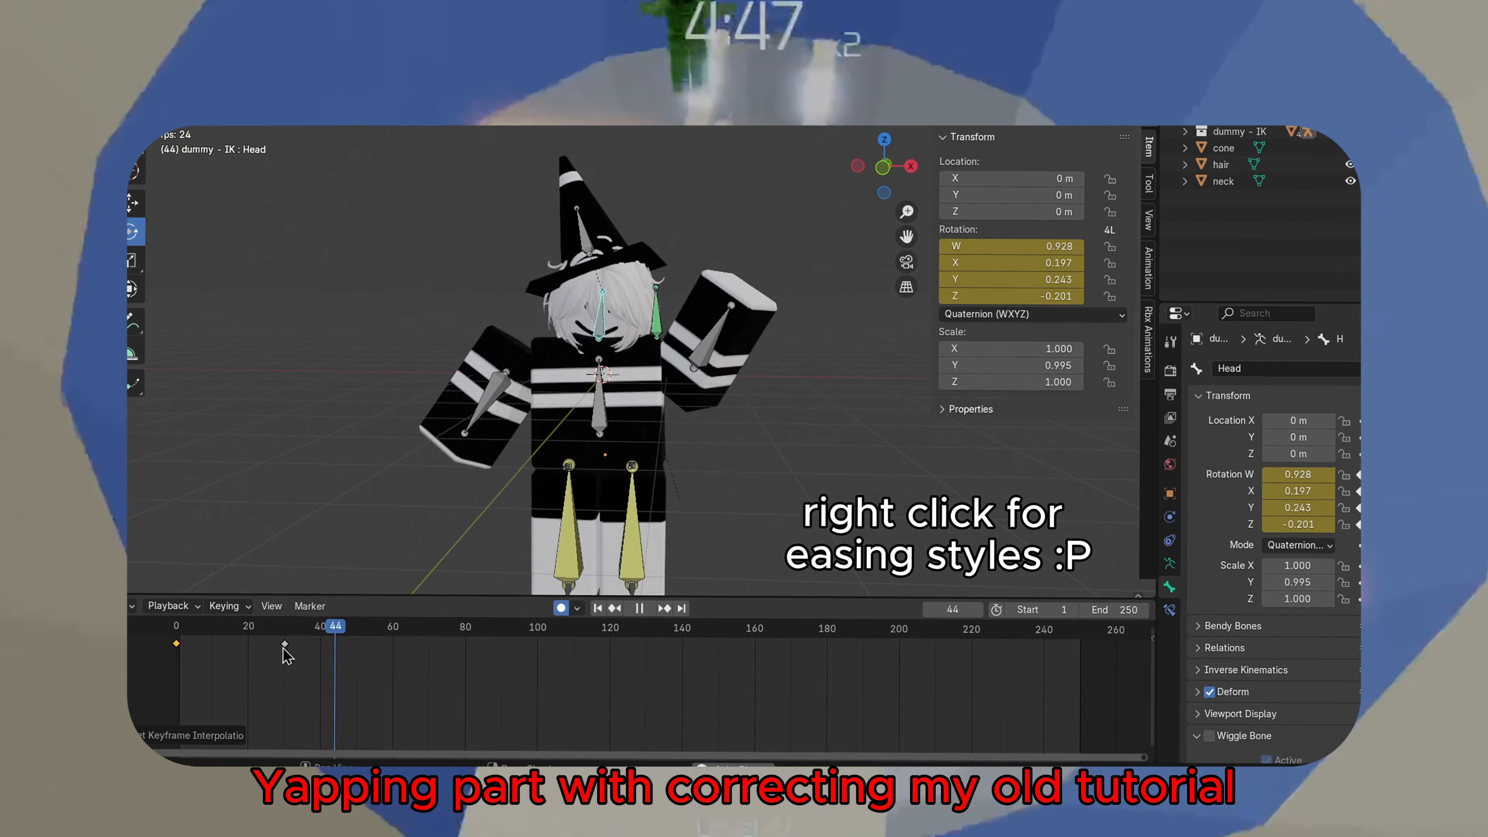
{"action": "key", "text": "space"}
Open the keyframe easing modes and scrub through the animation
{"action": "right_click", "coordinate": [286, 655]}
{"action": "mouse_move", "coordinate": [314, 668]}
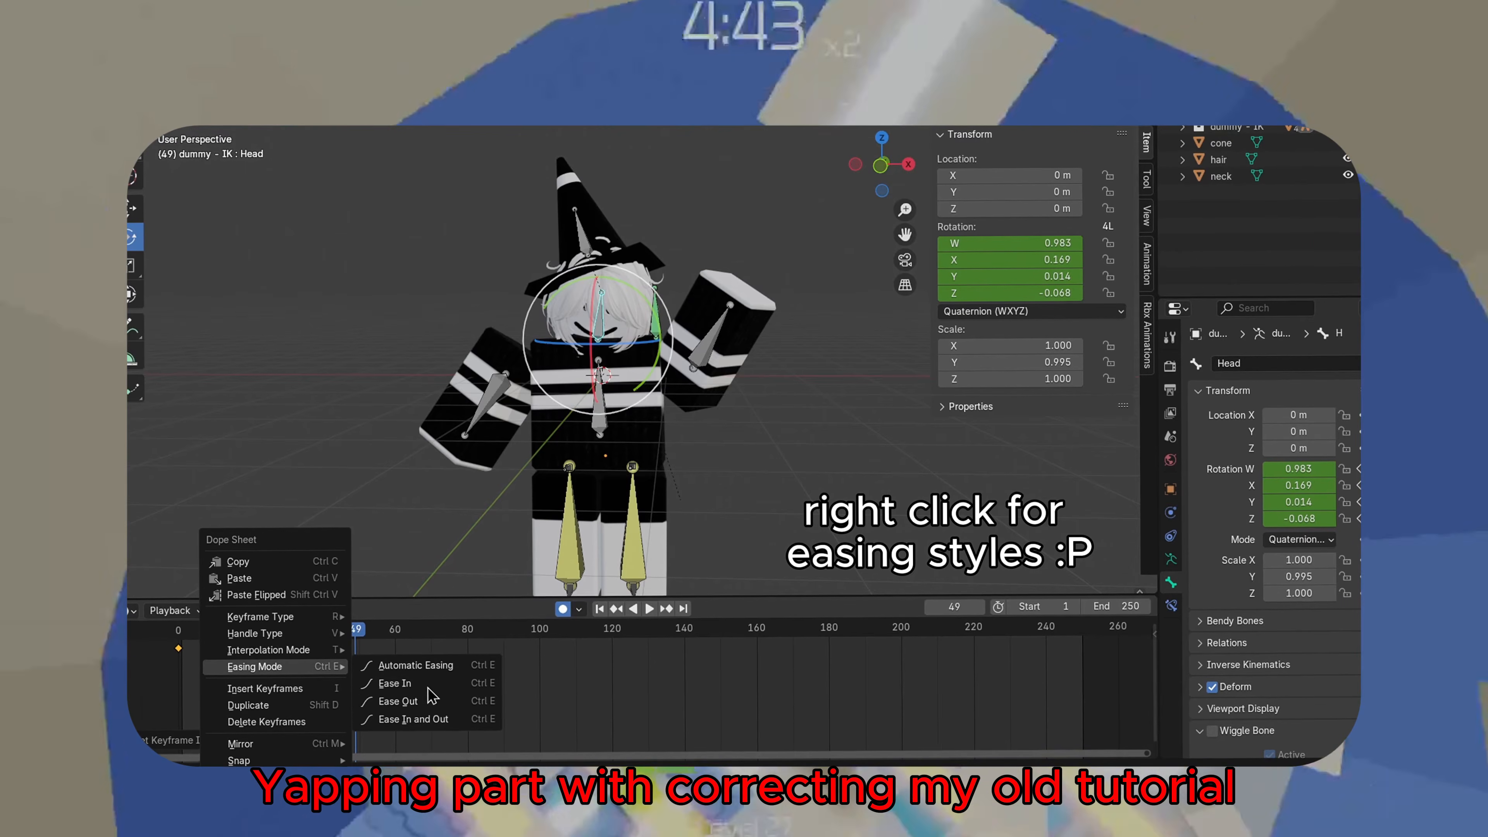
{"action": "left_click_drag", "start_coordinate": [334, 643], "coordinate": [156, 645]}
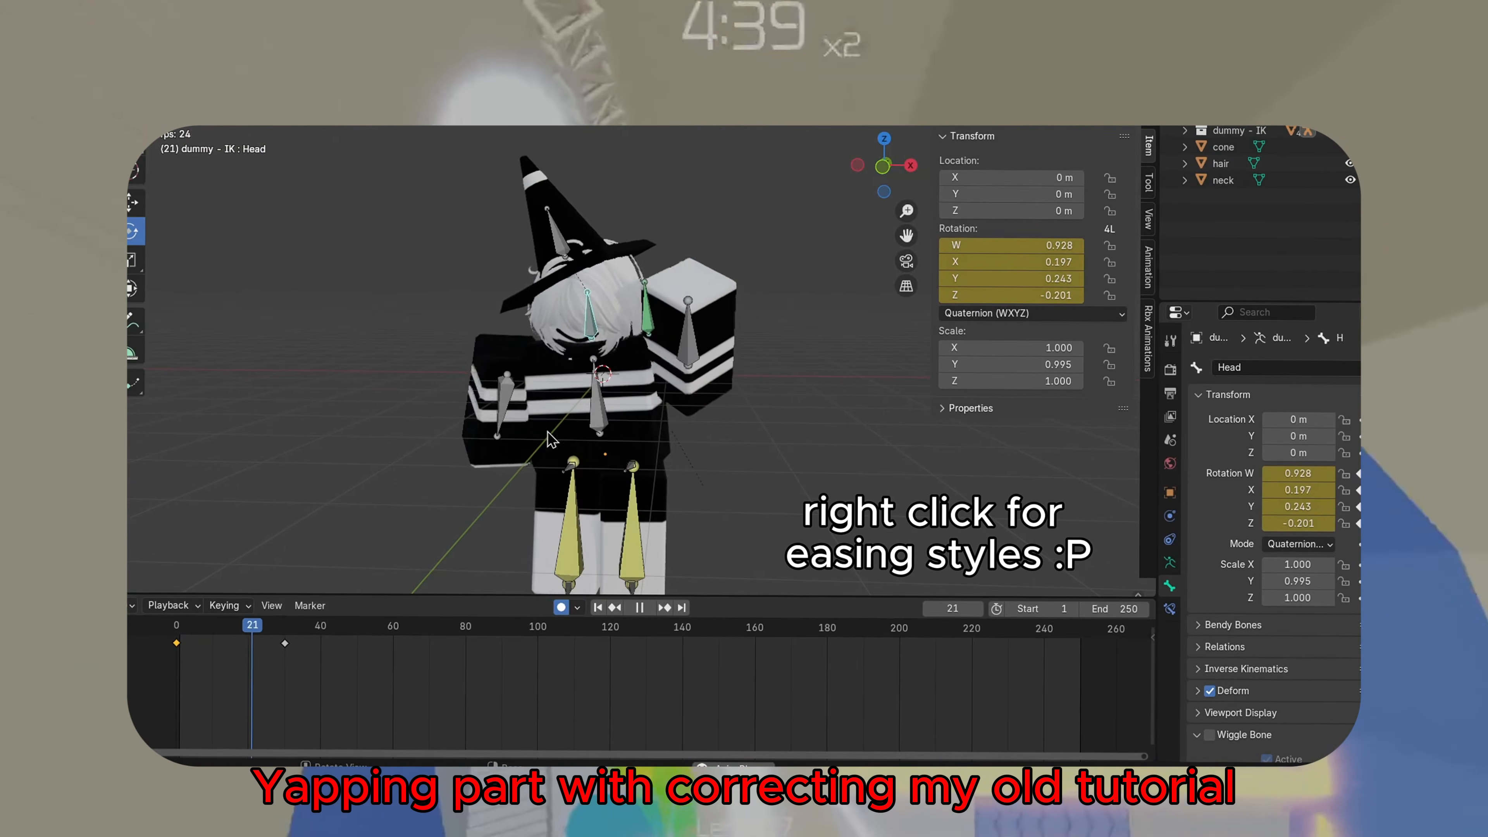
{"action": "key", "text": "space"}
Set the torso keyframes' interpolation mode to Bounce and preview it
{"action": "left_click", "coordinate": [597, 411]}
{"action": "mouse_move", "coordinate": [243, 644]}
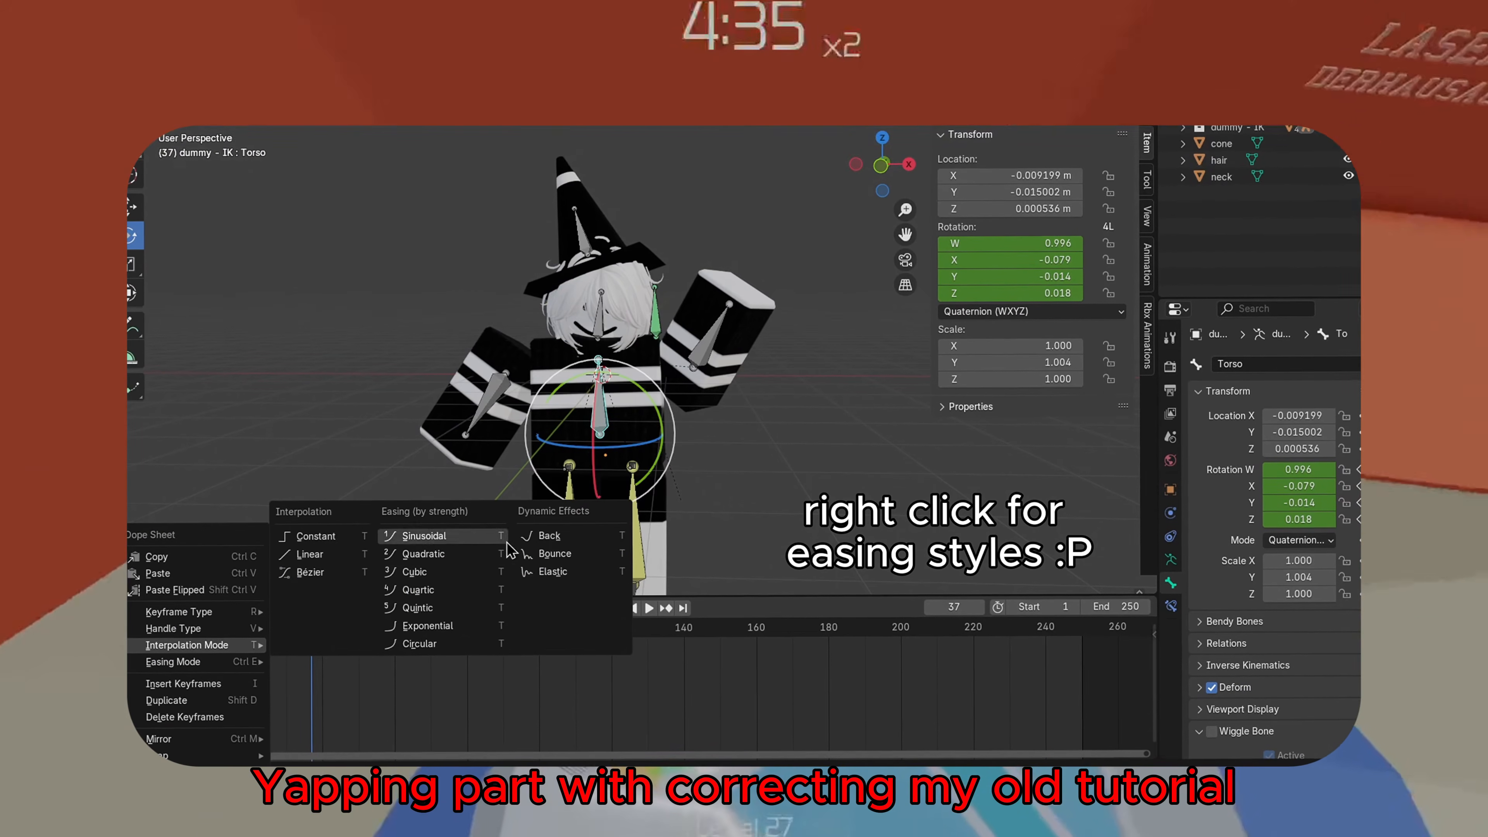
{"action": "left_click", "coordinate": [539, 552]}
{"action": "left_click_drag", "start_coordinate": [315, 636], "coordinate": [135, 647]}
{"action": "key", "text": "space"}
Pick another interpolation mode for the torso keyframes and play it back
{"action": "key", "text": "space"}
{"action": "right_click", "coordinate": [283, 647]}
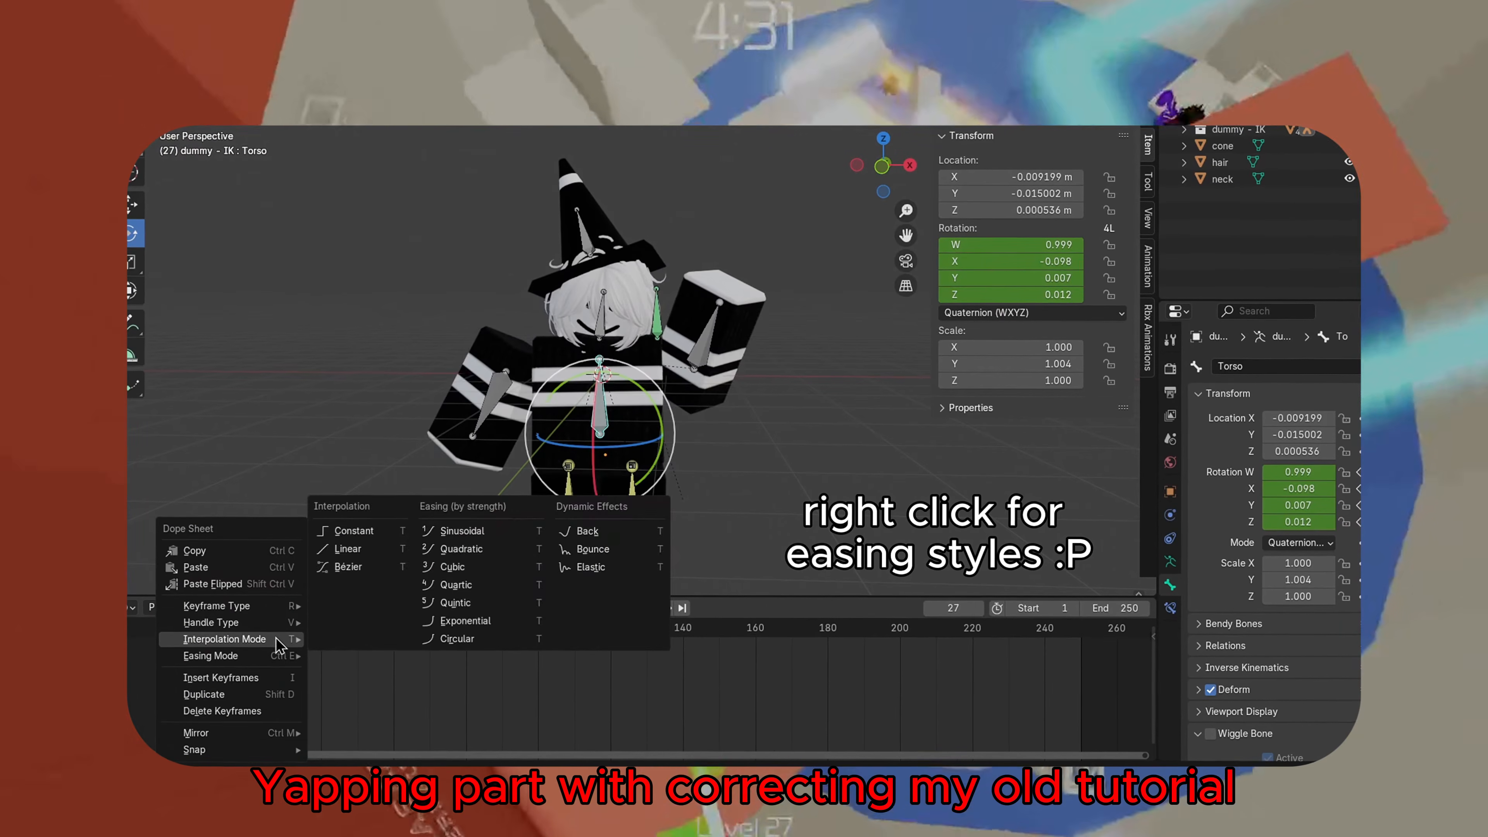
{"action": "left_click", "coordinate": [345, 677]}
{"action": "left_click_drag", "start_coordinate": [278, 632], "coordinate": [138, 646]}
{"action": "key", "text": "space"}
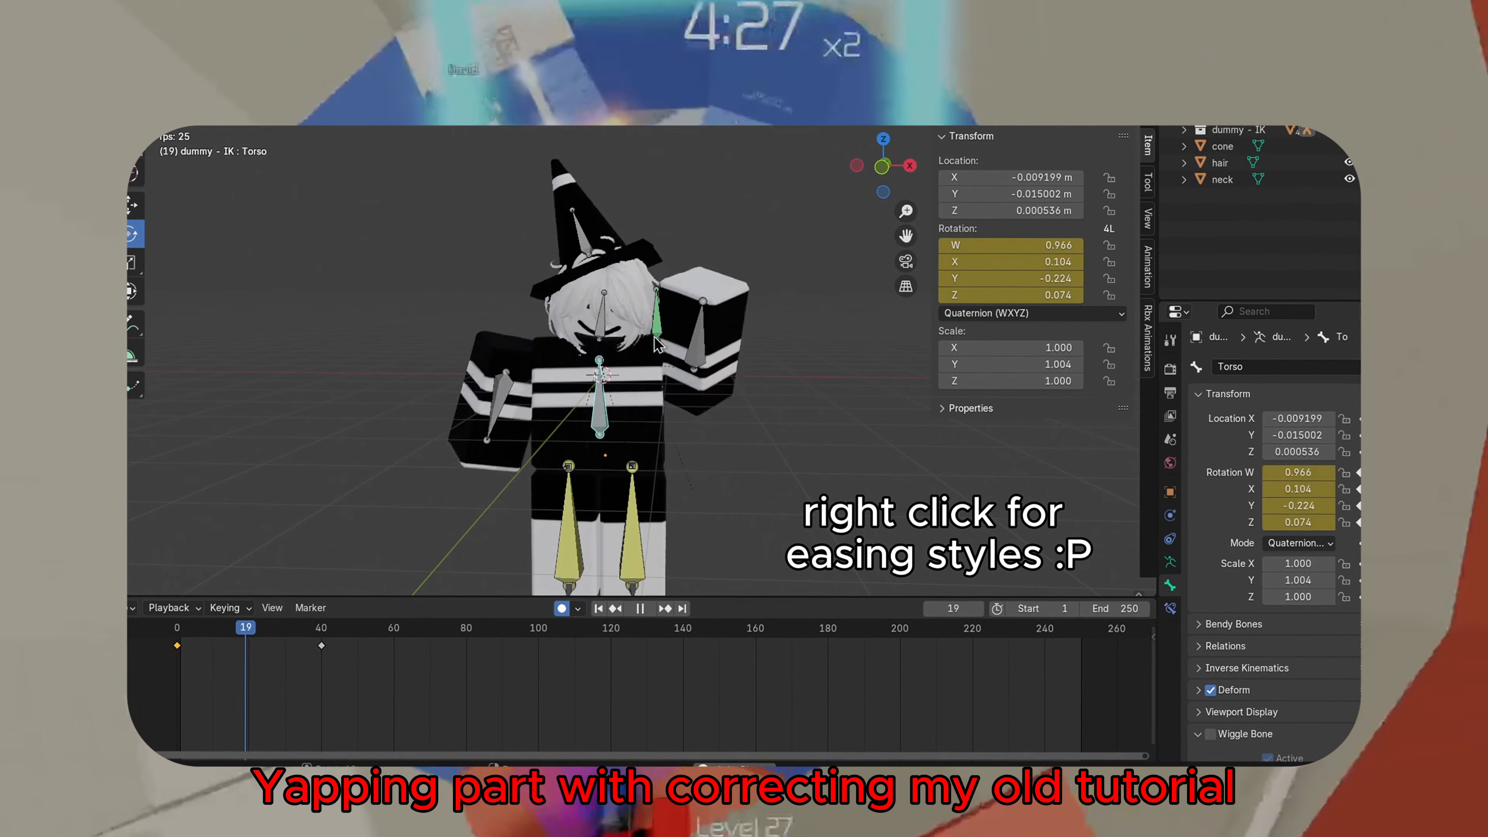
Open the keyframe context menu to see the interpolation and easing options, then close it
{"action": "right_click", "coordinate": [232, 668]}
{"action": "mouse_move", "coordinate": [229, 667]}
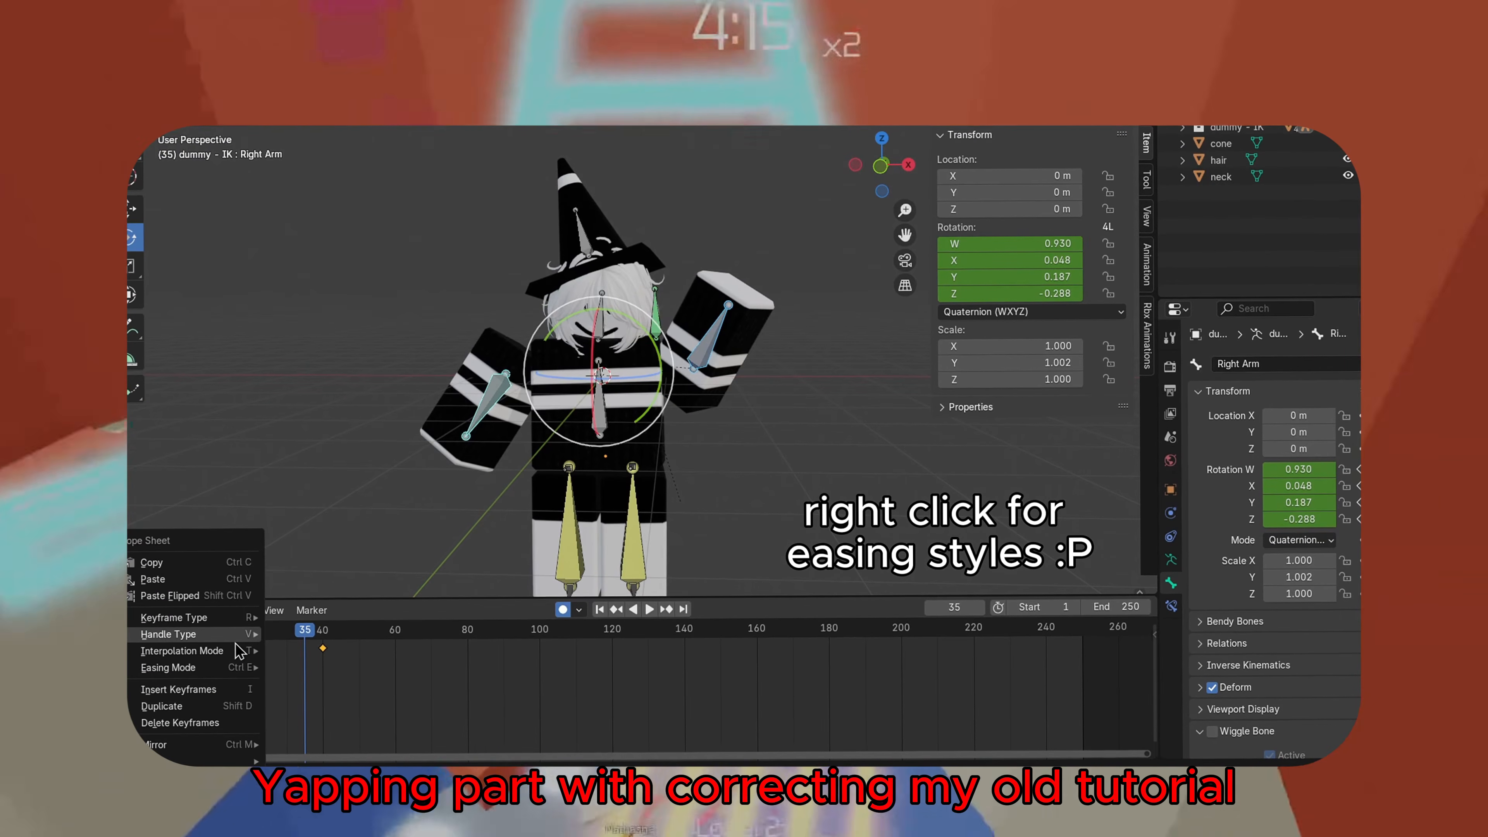
{"action": "left_click", "coordinate": [410, 544]}
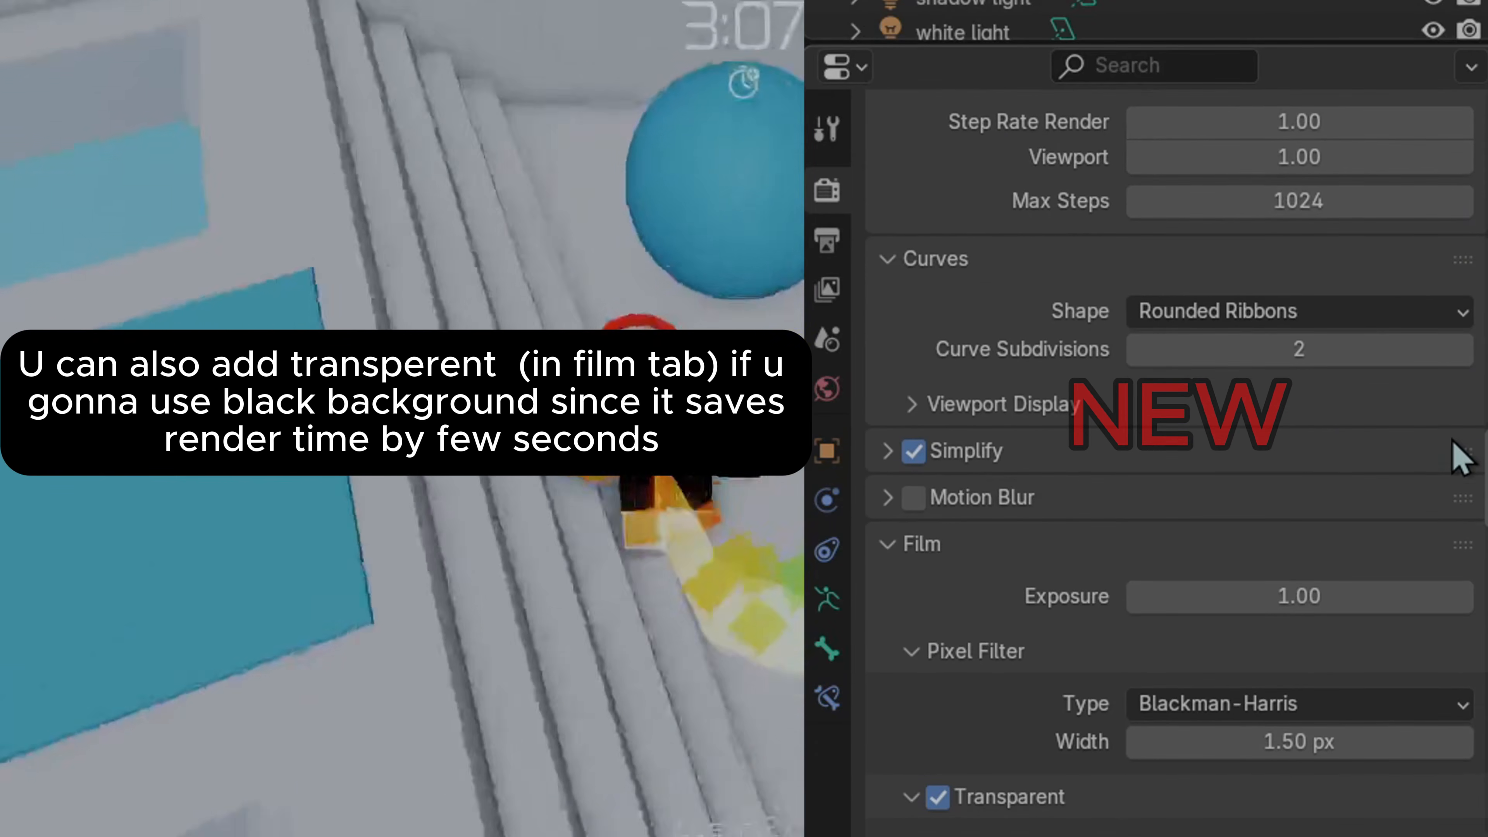
Review the render settings' Curves, Simplify and output format sections
{"action": "left_click", "coordinate": [1305, 442]}
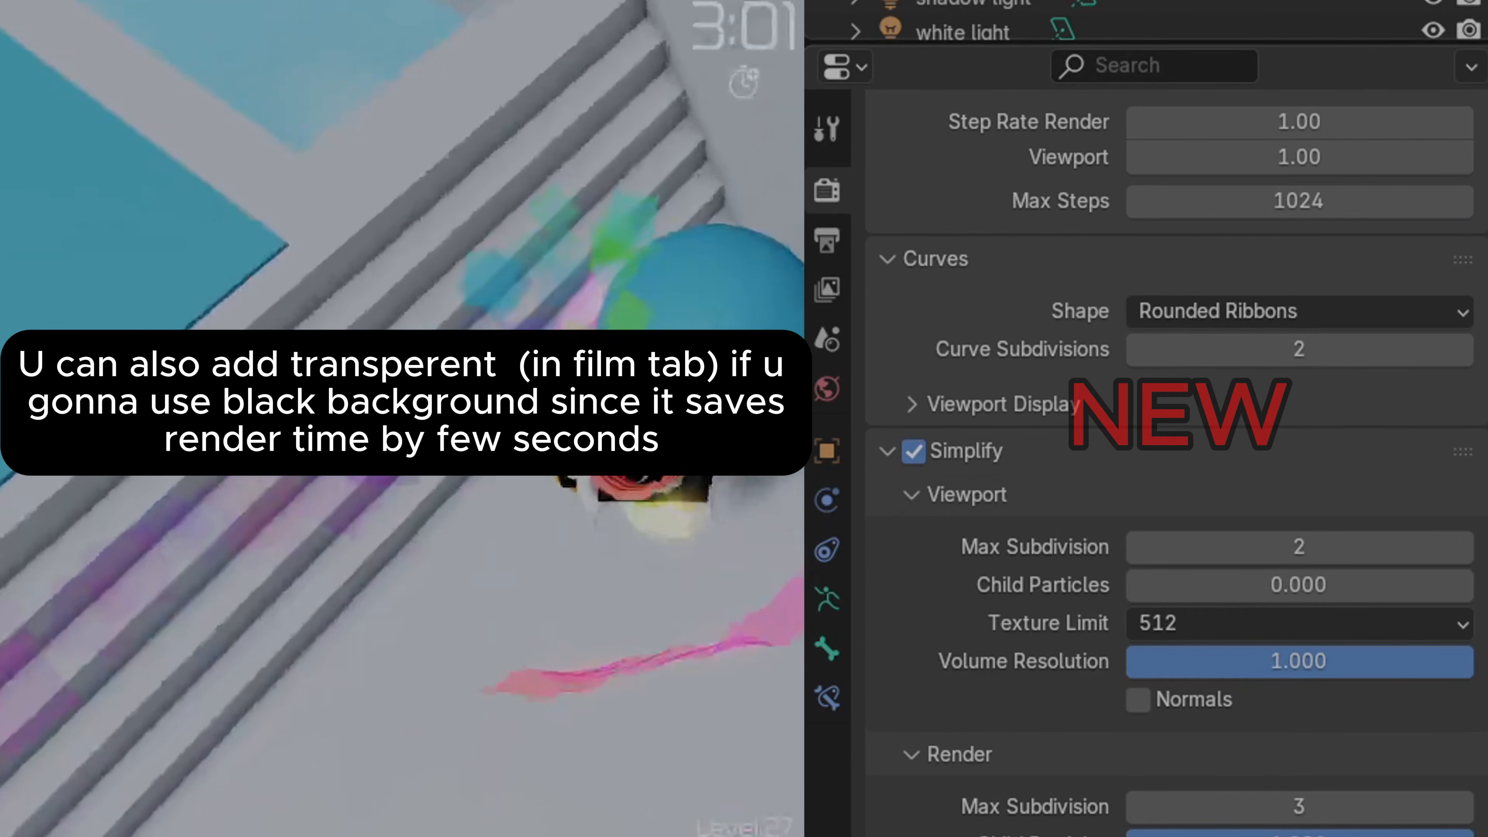
{"action": "left_click_drag", "start_coordinate": [1485, 452], "coordinate": [1483, 509]}
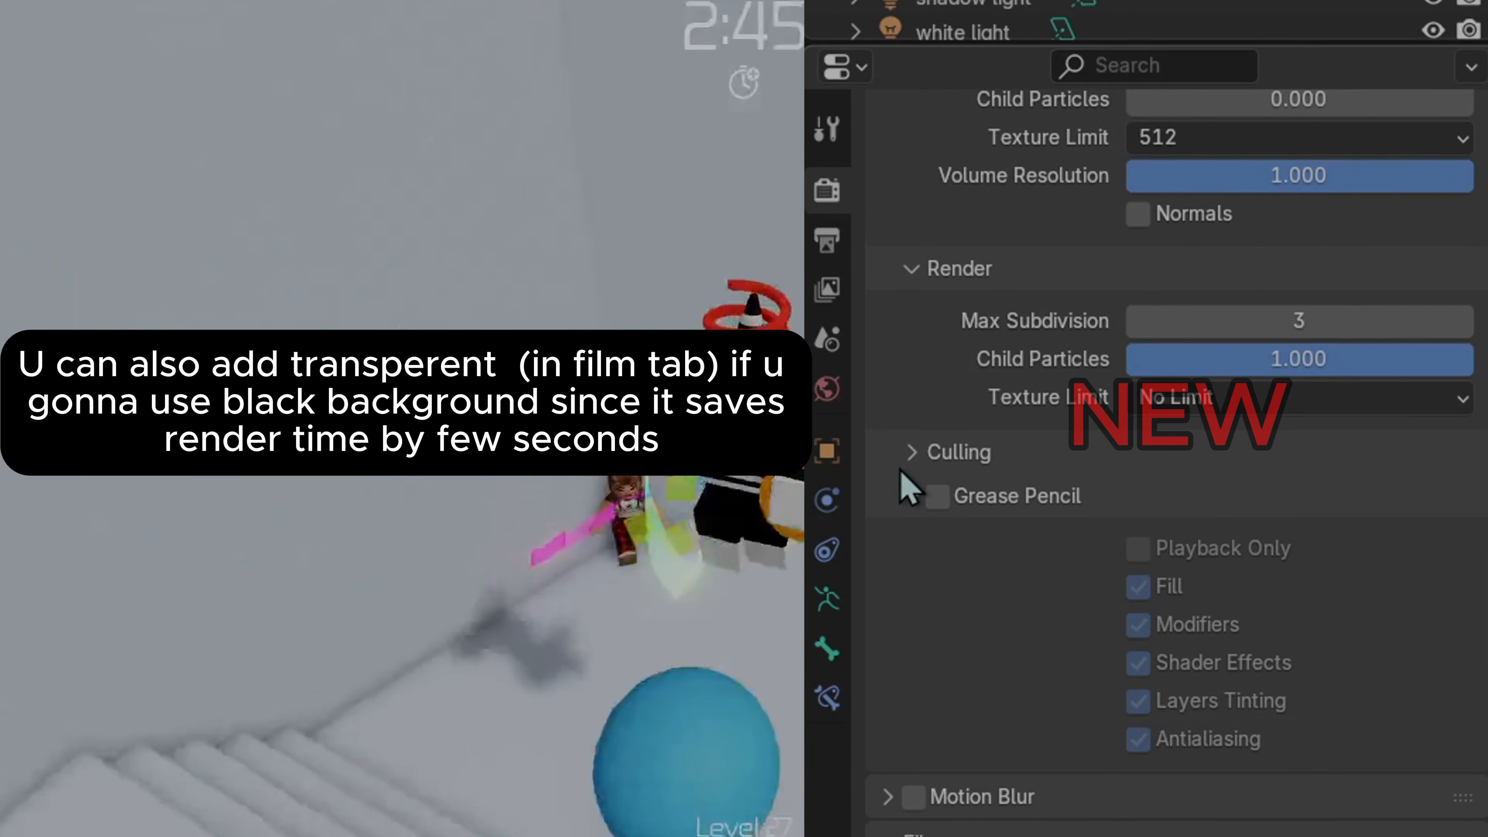
{"action": "left_click_drag", "start_coordinate": [1482, 510], "coordinate": [1373, 797]}
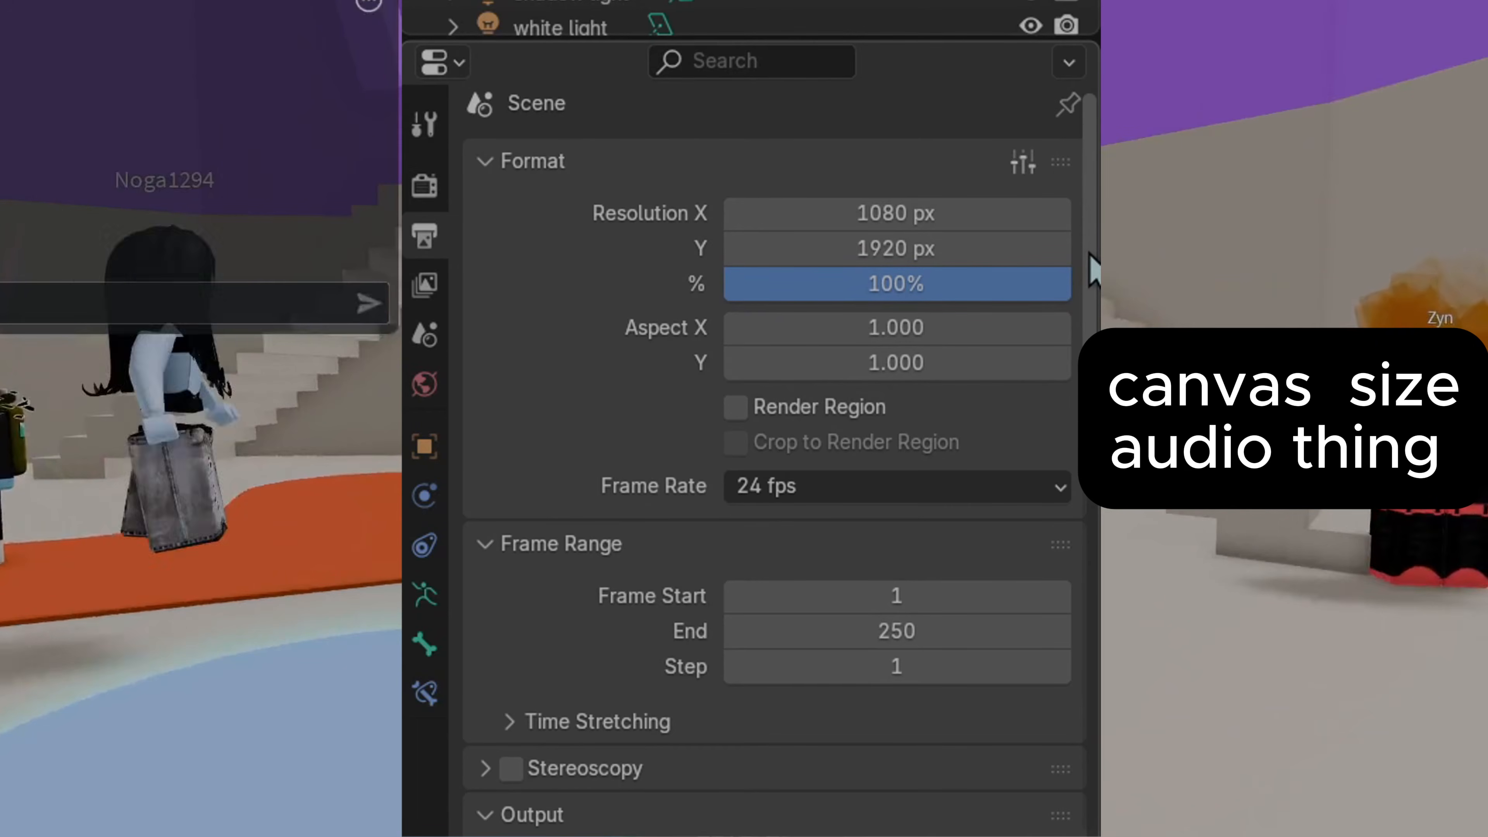
{"action": "left_click_drag", "start_coordinate": [1090, 256], "coordinate": [1091, 274]}
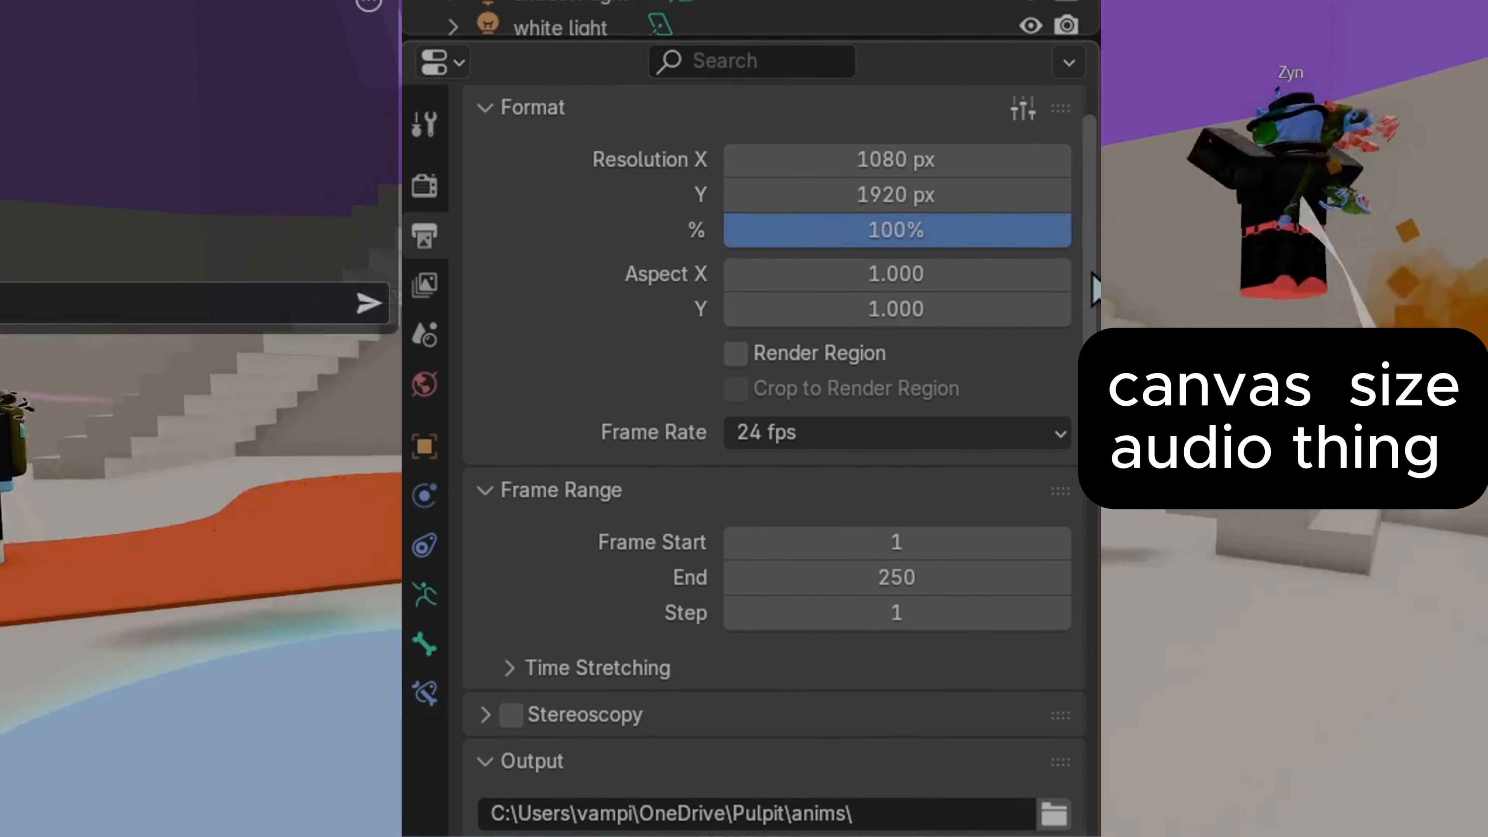
{"action": "scroll", "coordinate": [774, 461], "scroll_direction": "down", "scroll_amount": 2}
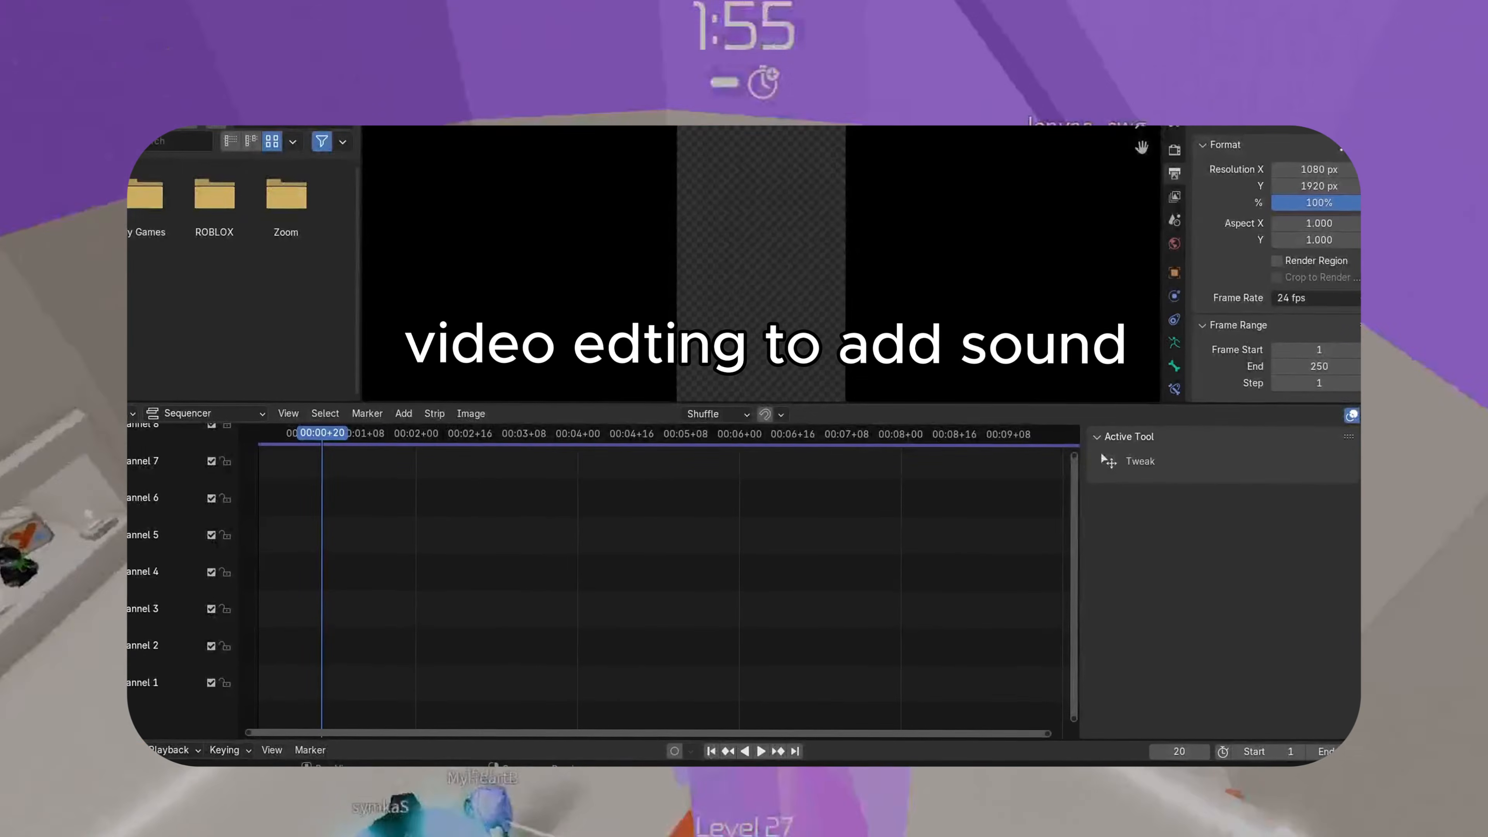
Add the ssstik.io_1745443352023.mp3 sound strip to the sequencer starting at frame 0
{"action": "left_click_drag", "start_coordinate": [322, 440], "coordinate": [255, 441]}
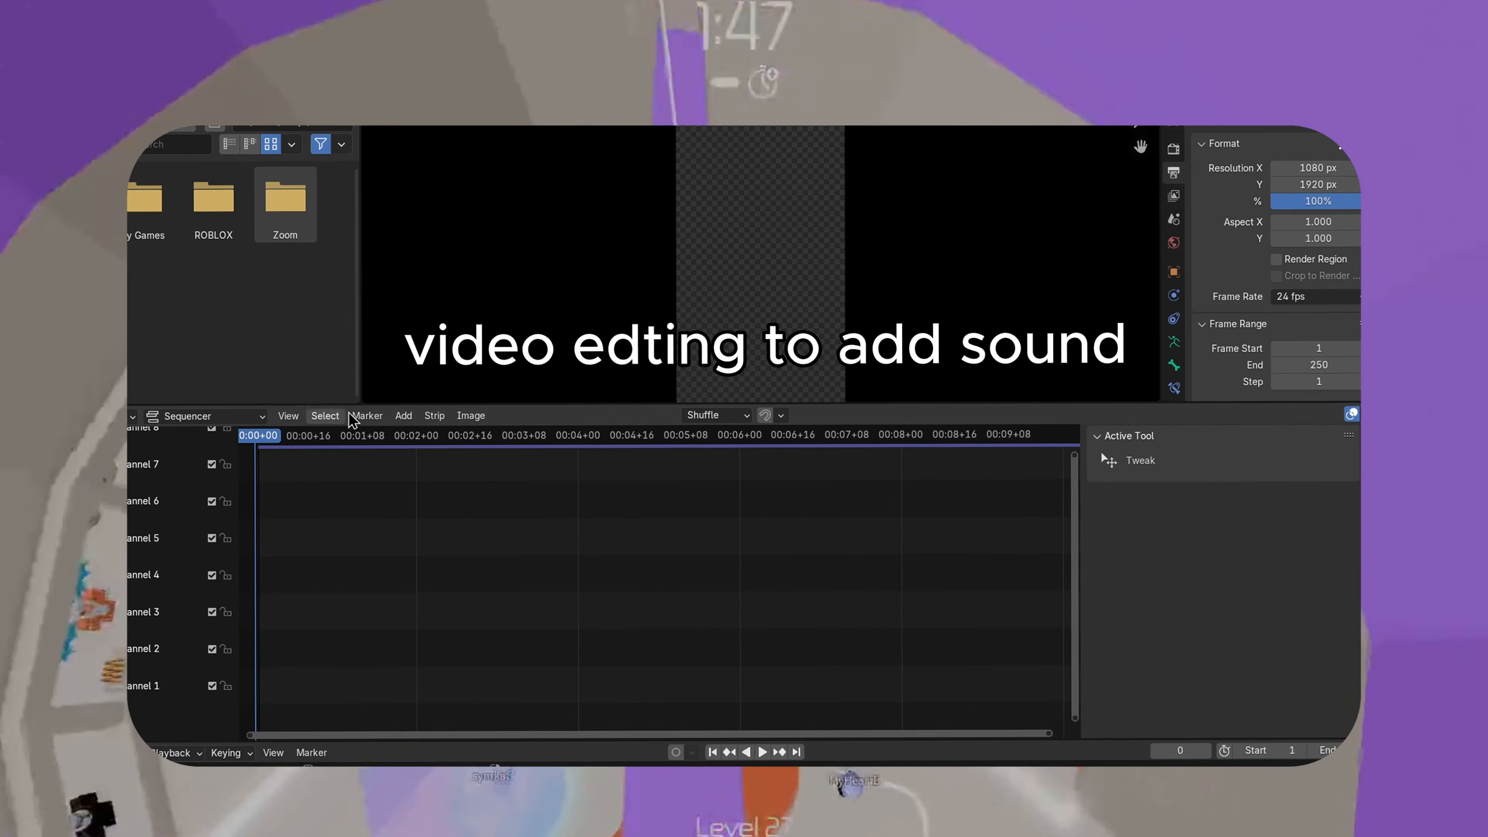
{"action": "left_click", "coordinate": [404, 415]}
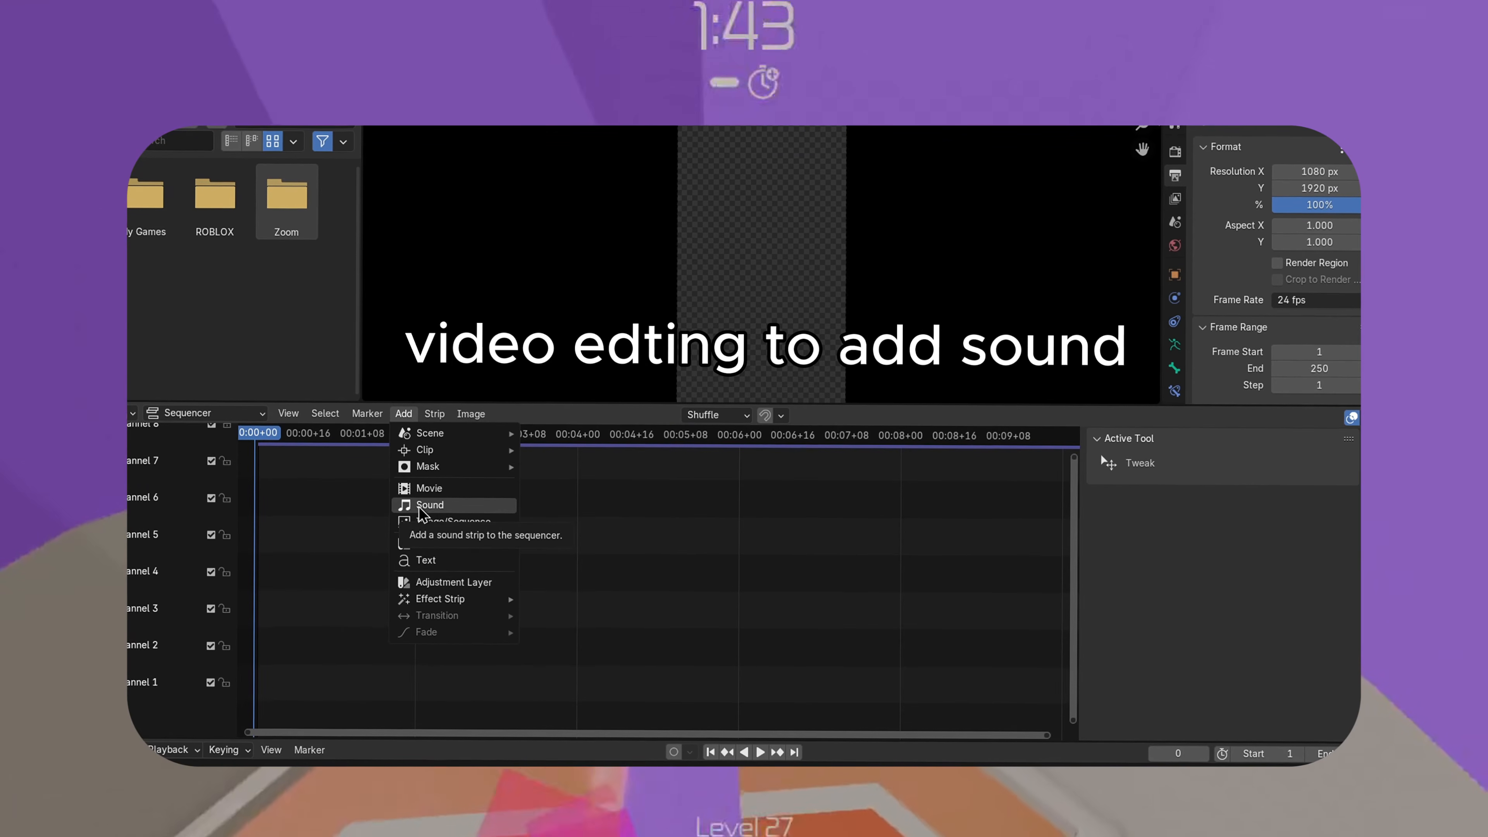
{"action": "left_click", "coordinate": [429, 505]}
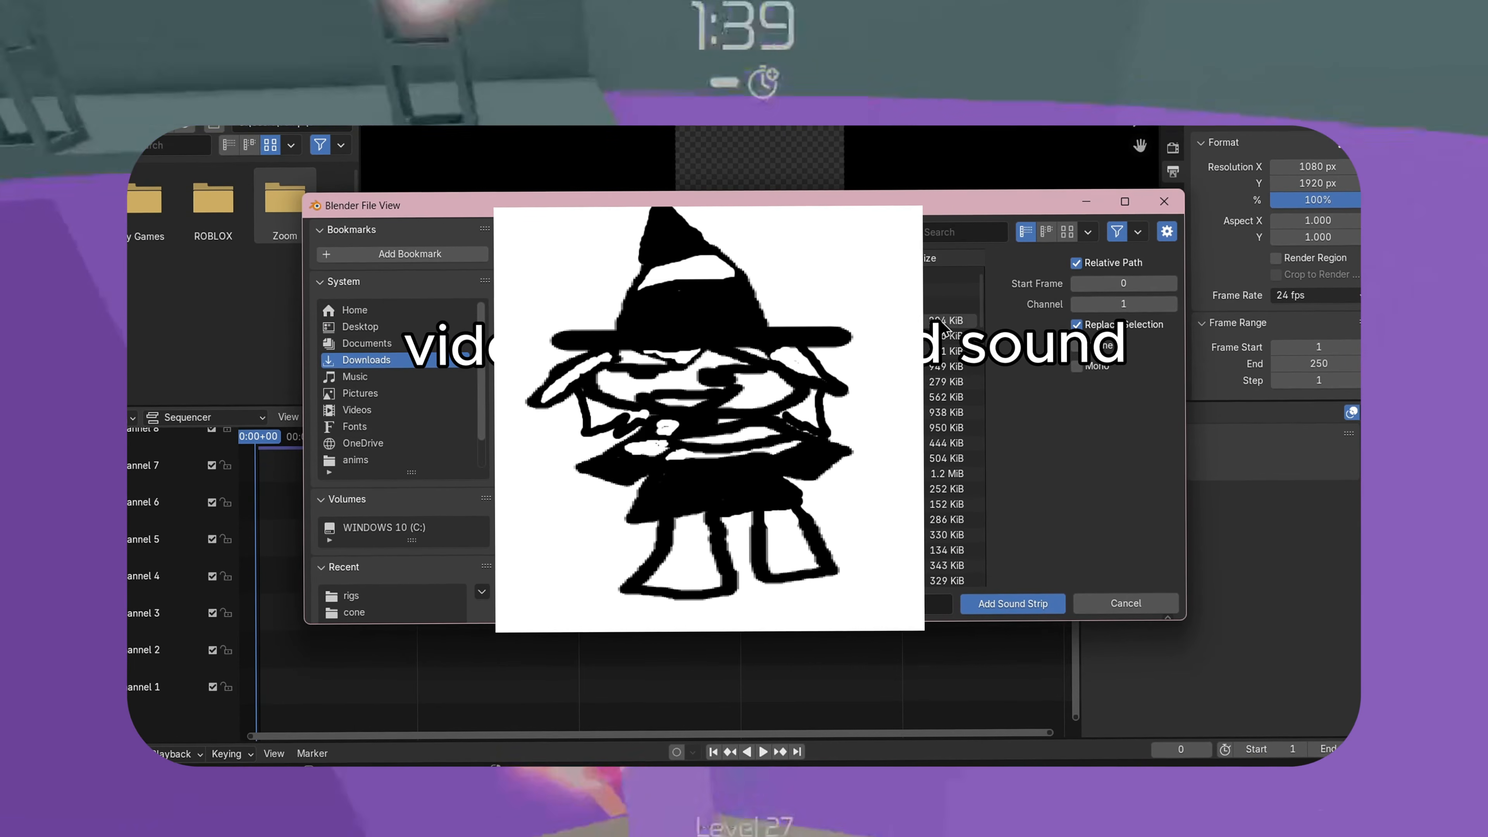
{"action": "left_click", "coordinate": [1020, 604]}
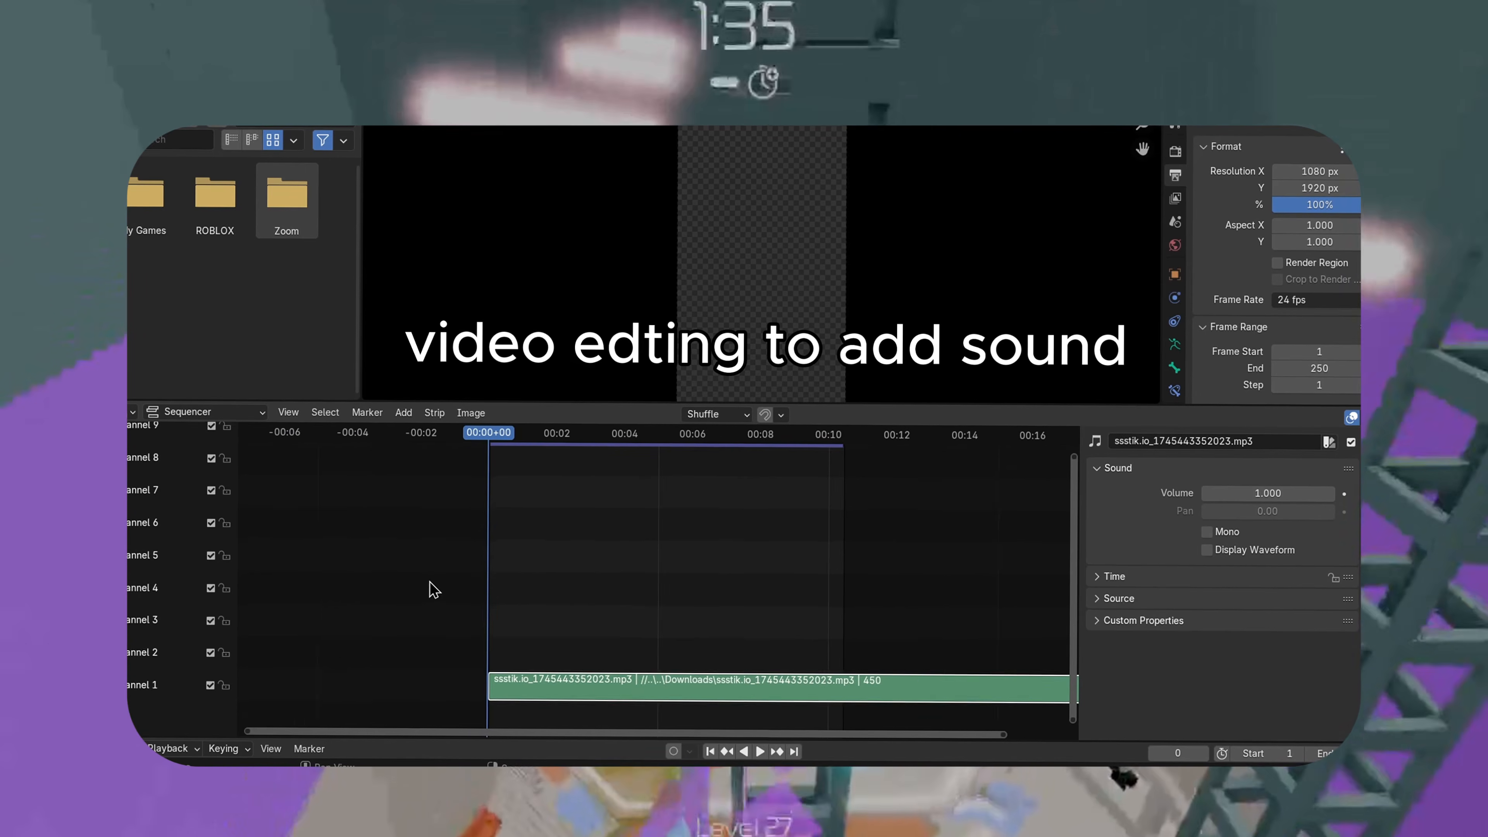
Play and scrub through the sound strip to check its length
{"action": "left_click_drag", "start_coordinate": [463, 437], "coordinate": [497, 505]}
{"action": "scroll", "coordinate": [617, 519], "scroll_direction": "down", "scroll_amount": 1}
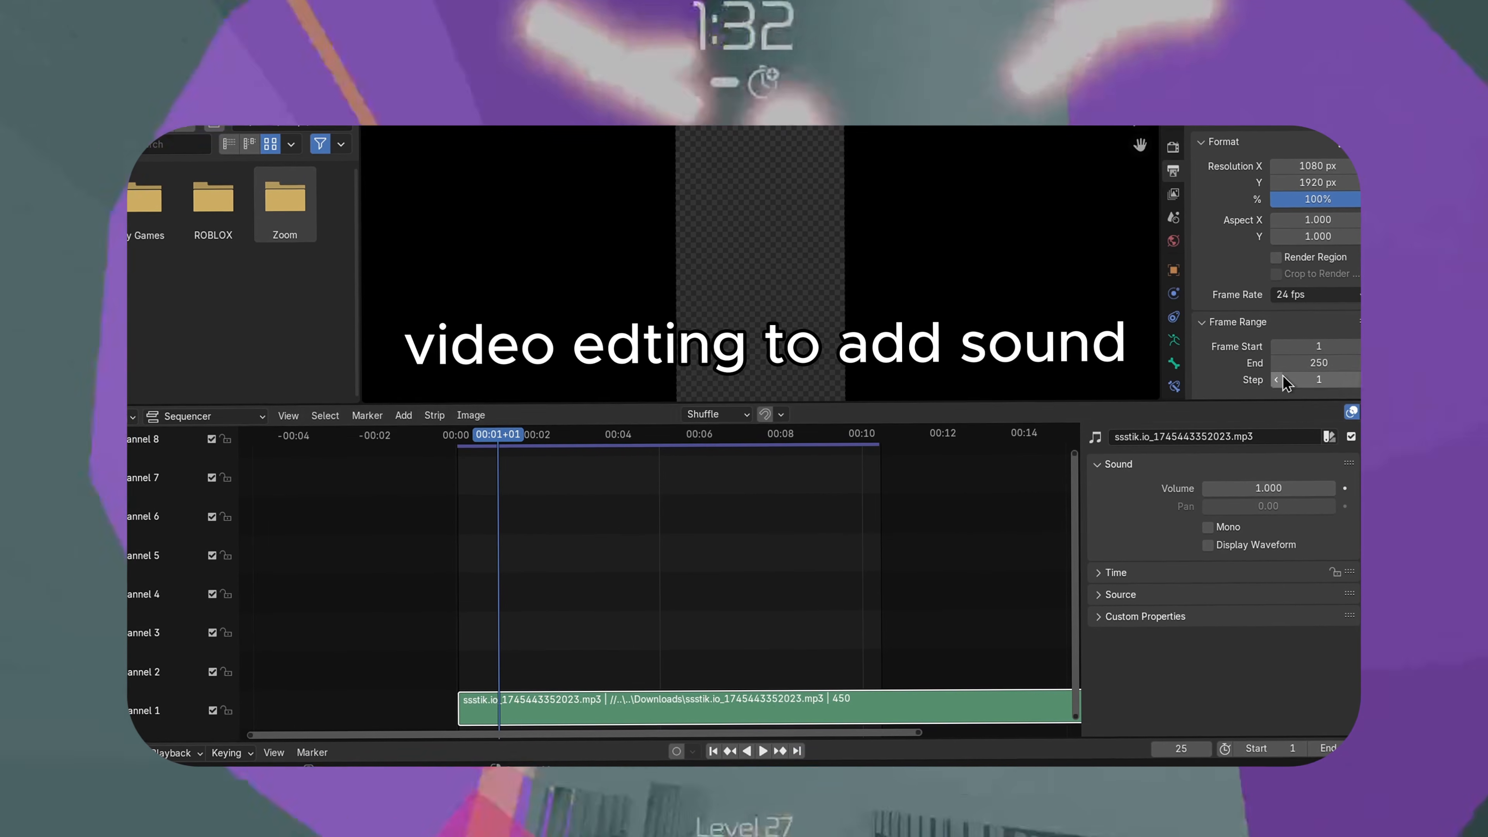
{"action": "key", "text": "space"}
{"action": "key", "text": "space"}
{"action": "left_click_drag", "start_coordinate": [721, 438], "coordinate": [887, 473]}
Set the scene's end frame to 300
{"action": "left_click", "coordinate": [1319, 367]}
{"action": "type", "text": "3"}
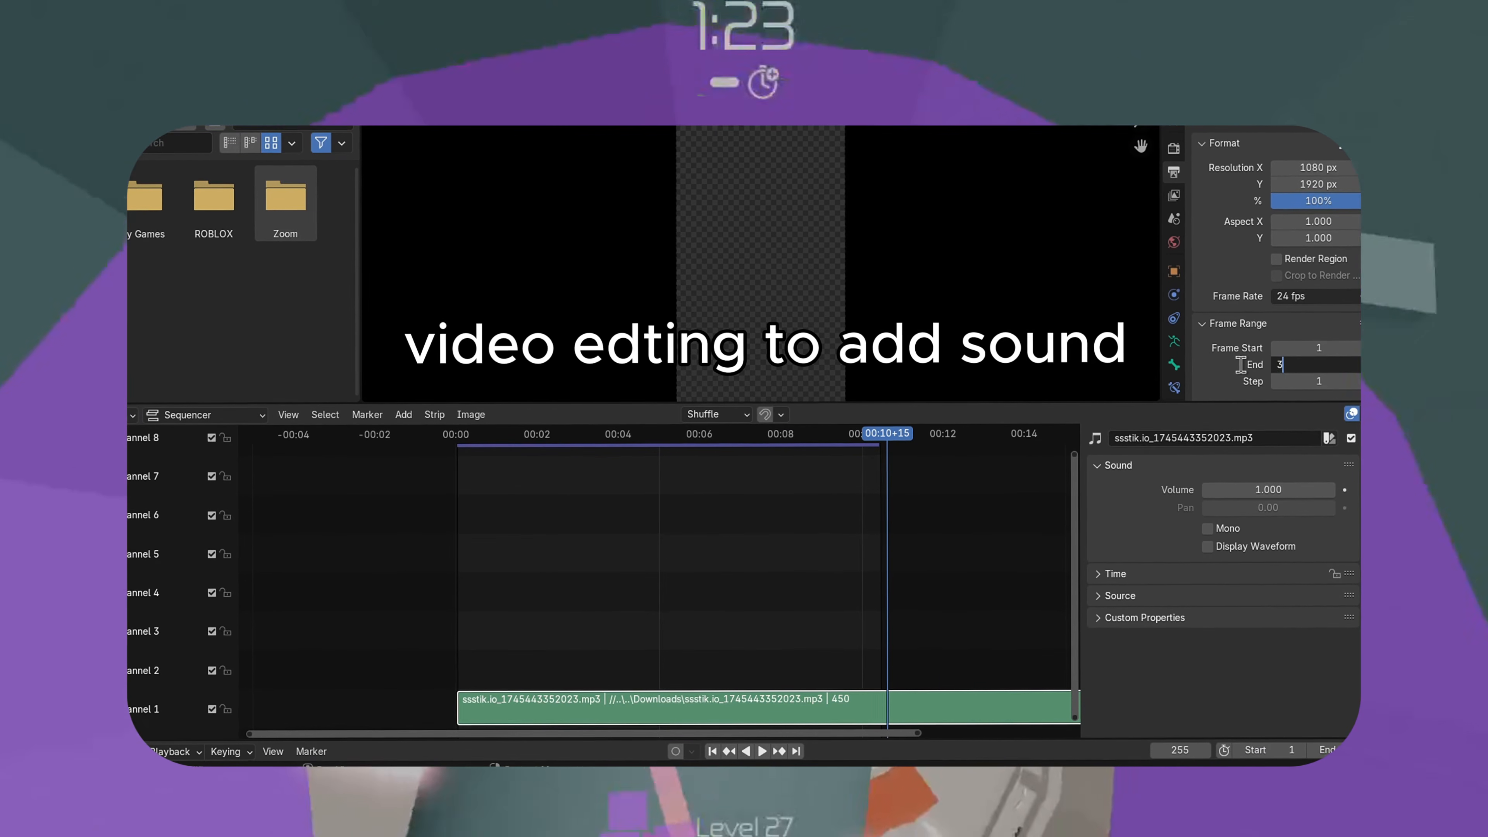
{"action": "type", "text": "00"}
{"action": "key", "text": "Return"}
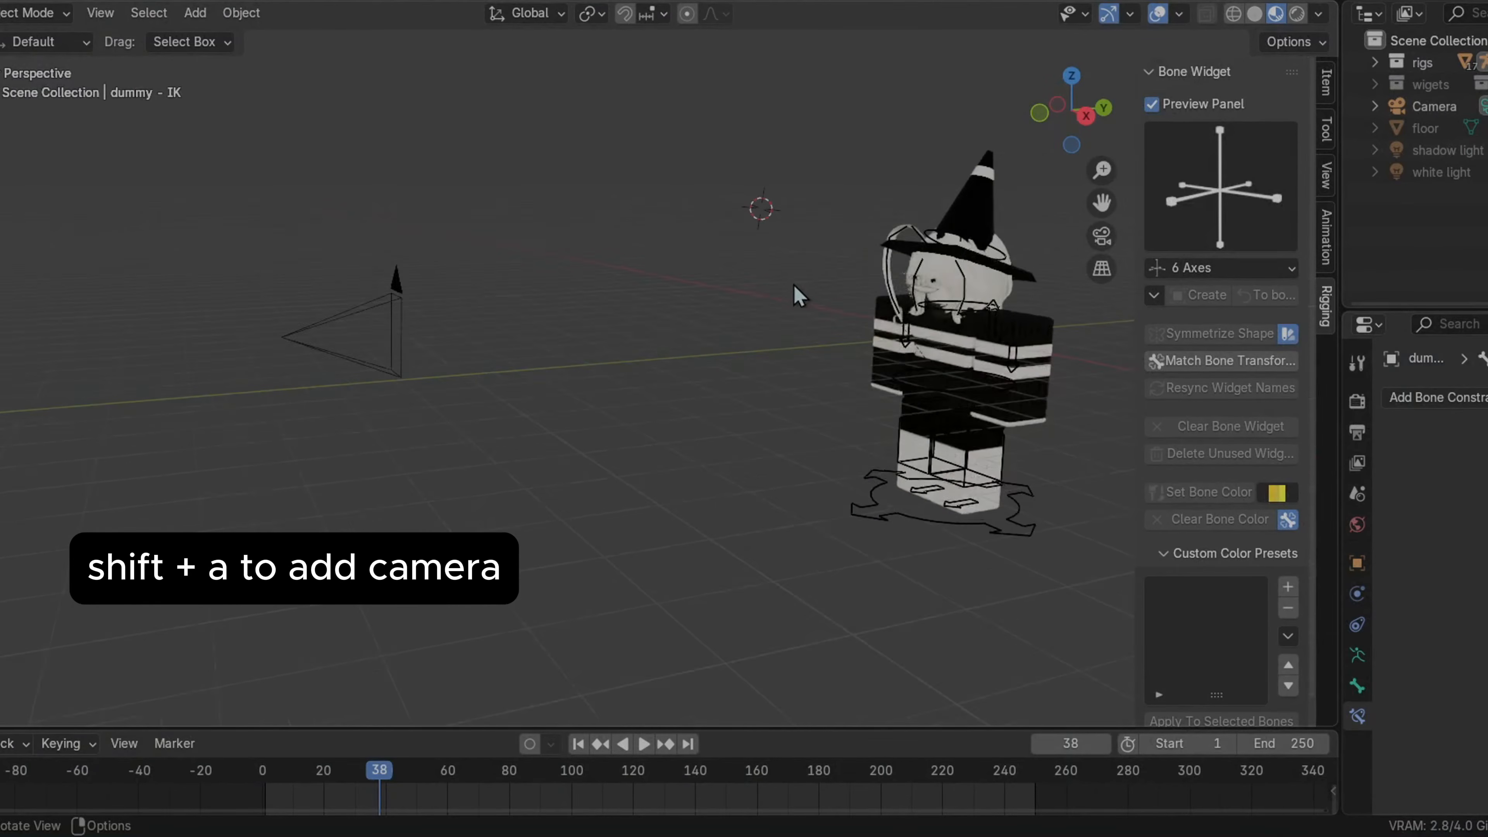
{"action": "scroll", "coordinate": [794, 284], "scroll_direction": "up", "scroll_amount": 1}
{"action": "middle_click_drag", "start_coordinate": [794, 284], "coordinate": [630, 293]}
{"action": "left_click_drag", "start_coordinate": [1094, 204], "coordinate": [1371, 220]}
{"action": "middle_click_drag", "start_coordinate": [803, 276], "coordinate": [822, 276]}
{"action": "left_click", "coordinate": [581, 342]}
{"action": "middle_click_drag", "start_coordinate": [675, 302], "coordinate": [680, 317]}
{"action": "left_click_drag", "start_coordinate": [588, 324], "coordinate": [562, 369]}
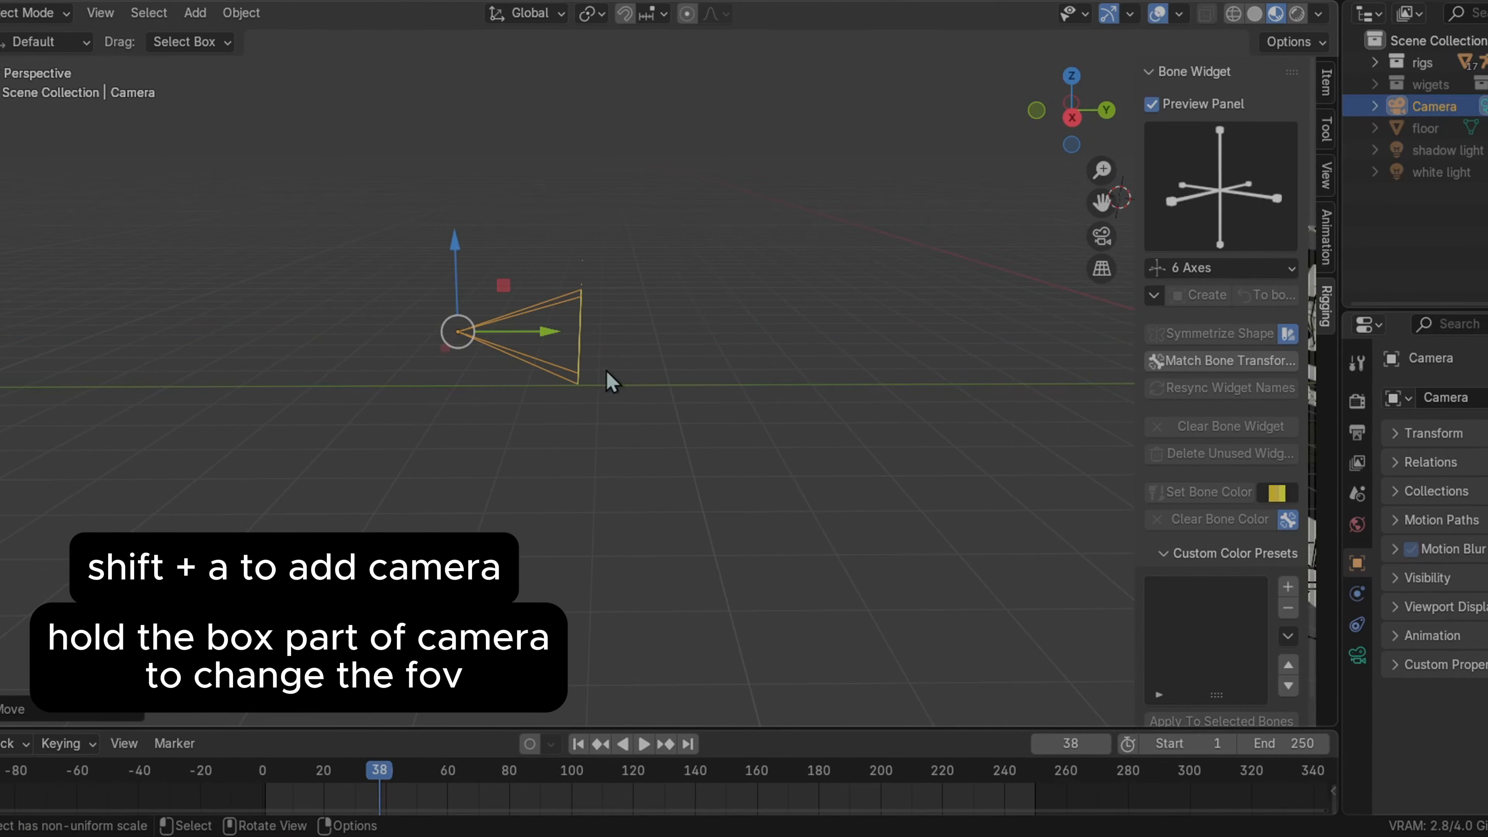
Split the viewport into two areas and switch the new one to the camera view
{"action": "left_click_drag", "start_coordinate": [1139, 71], "coordinate": [1145, 69]}
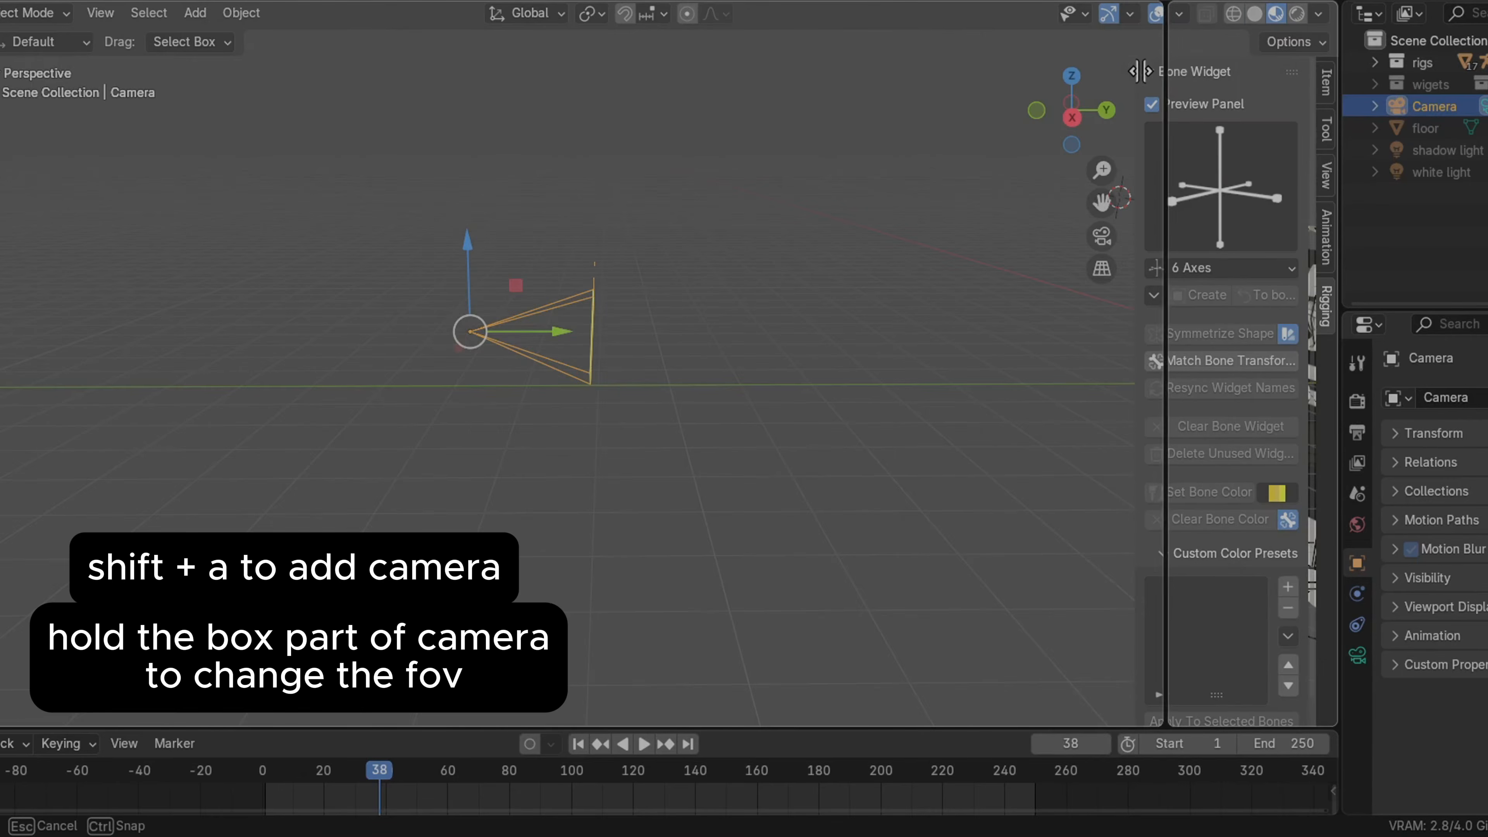
{"action": "left_click_drag", "start_coordinate": [906, 109], "coordinate": [906, 168]}
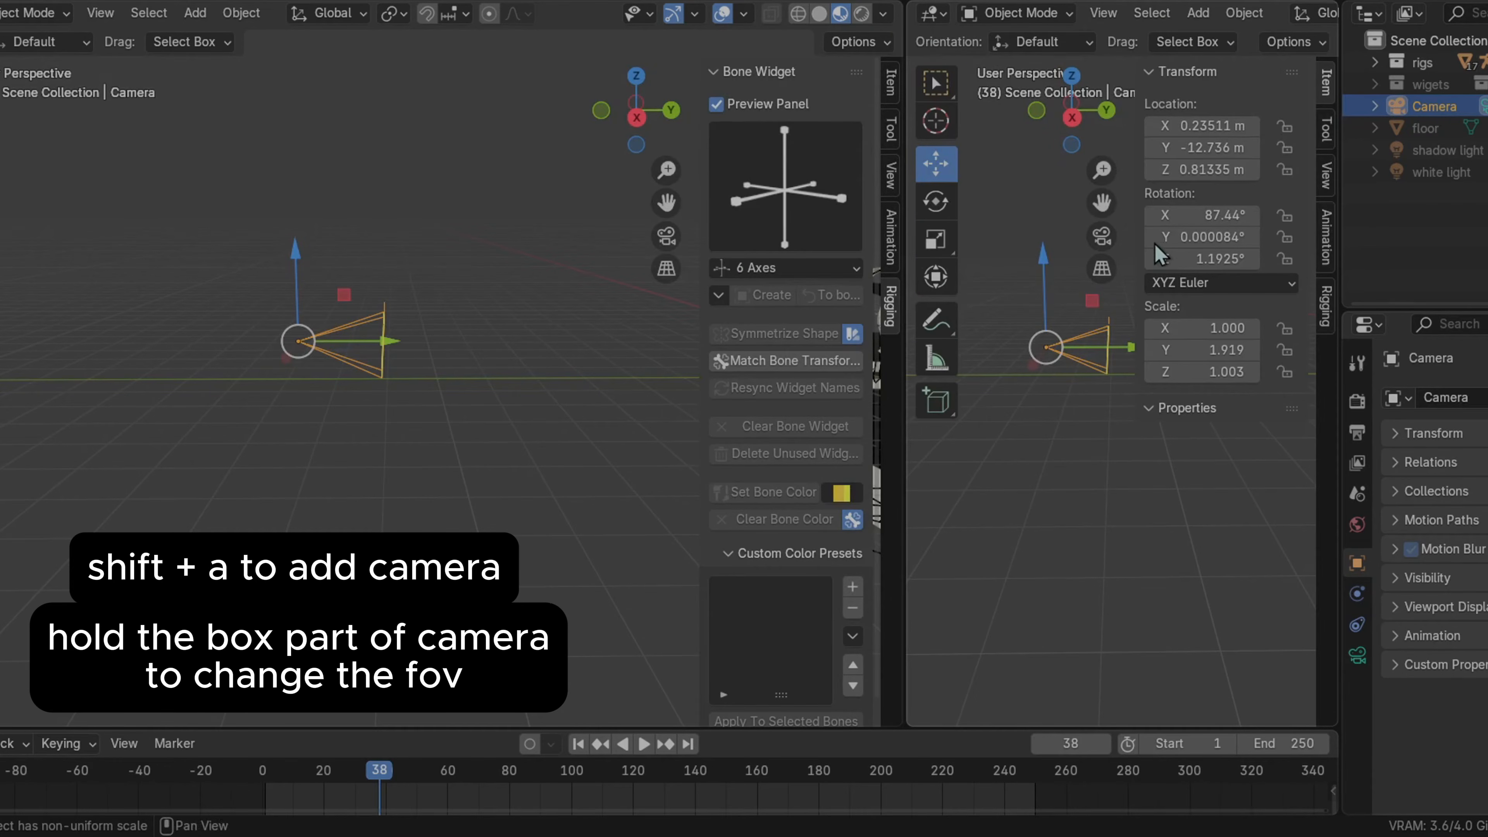
{"action": "left_click", "coordinate": [1100, 236]}
{"action": "left_click_drag", "start_coordinate": [1131, 224], "coordinate": [1398, 268]}
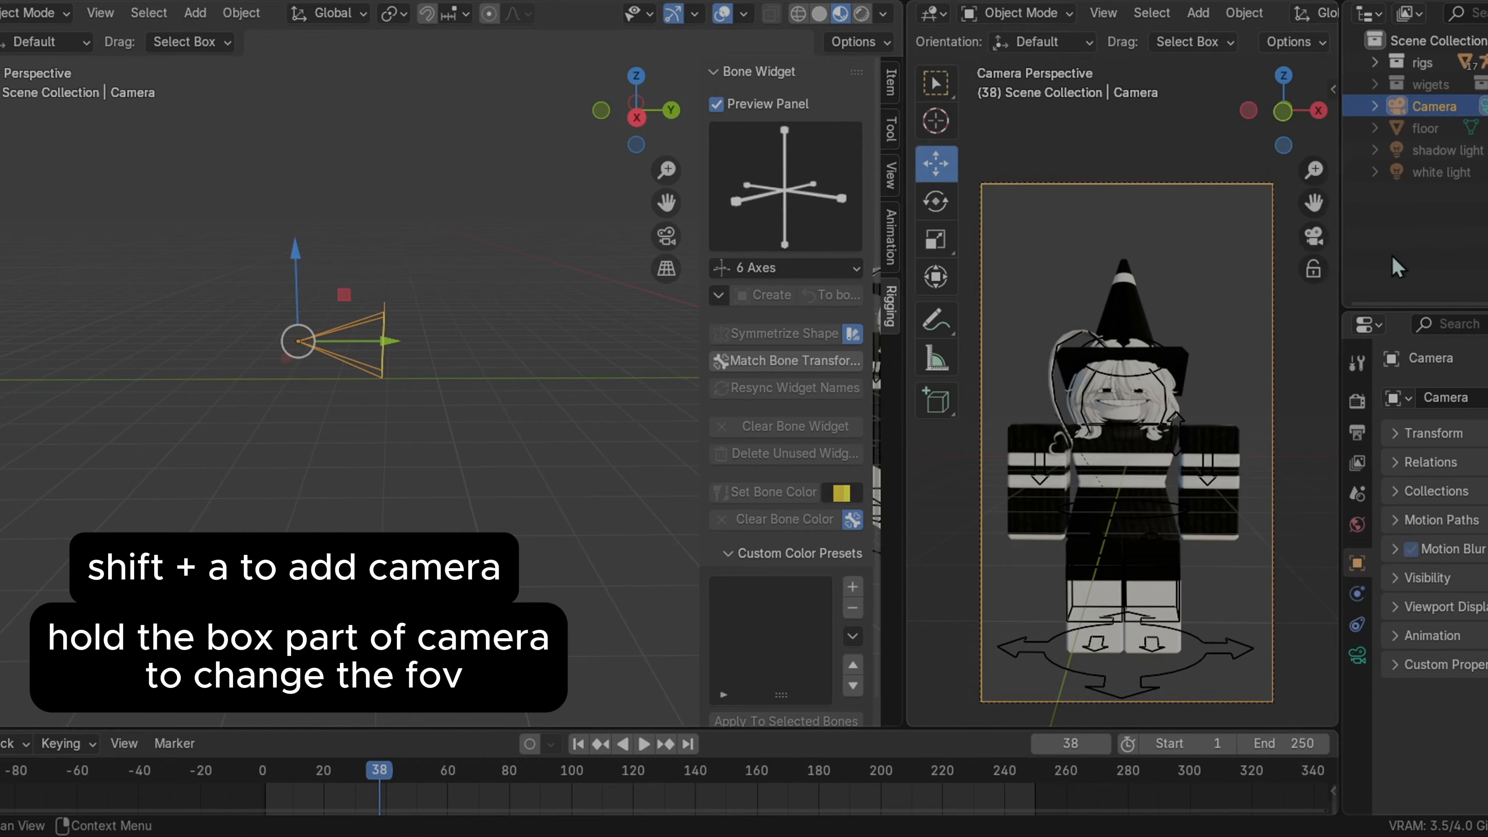
Hide the sidebar and adjust the camera's field of view by dragging its frame in the viewport
{"action": "left_click_drag", "start_coordinate": [697, 235], "coordinate": [867, 246]}
{"action": "left_click_drag", "start_coordinate": [1315, 205], "coordinate": [1327, 143]}
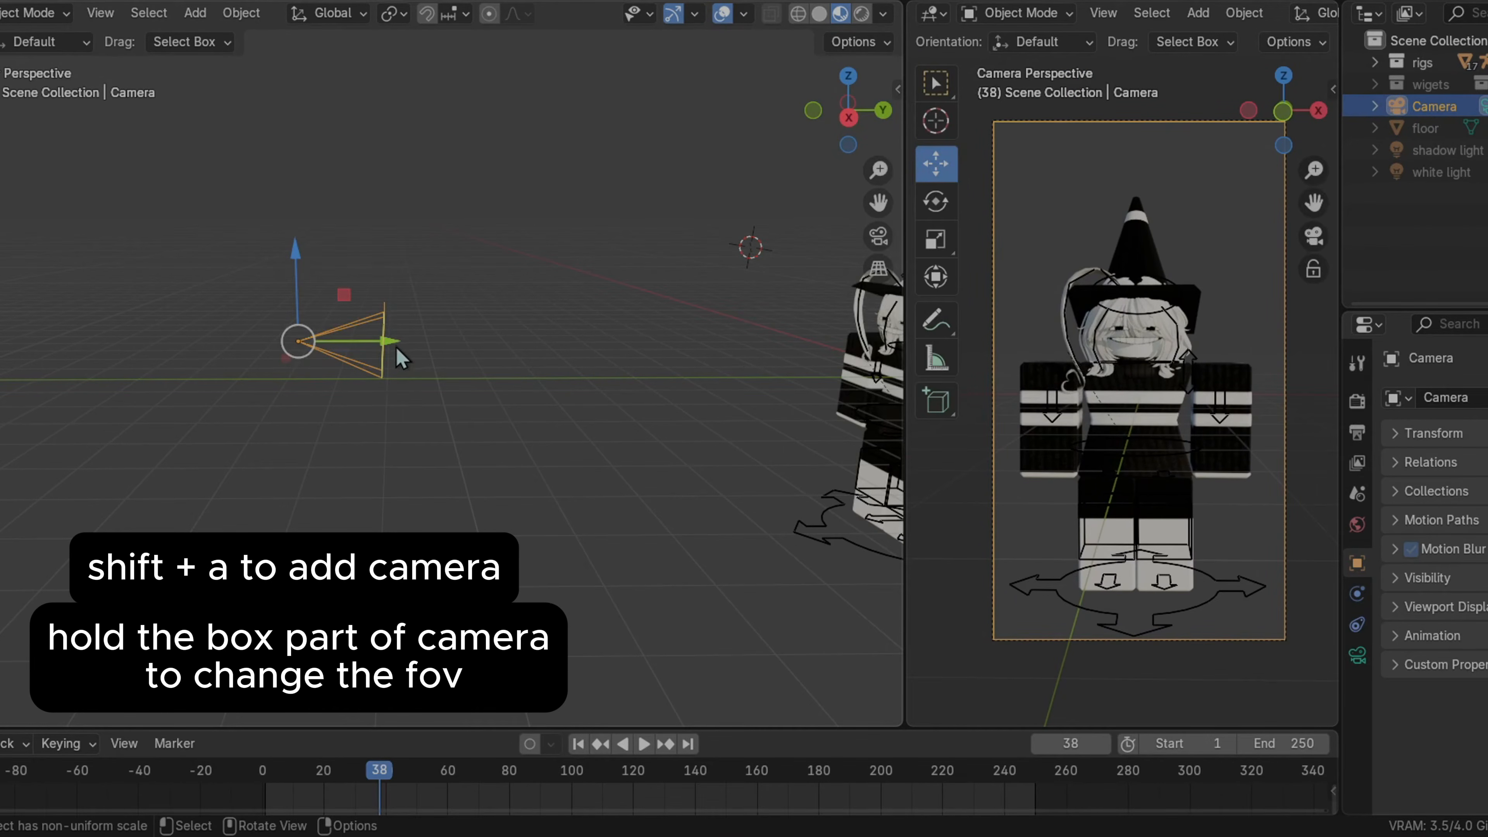
{"action": "left_click_drag", "start_coordinate": [400, 357], "coordinate": [440, 371]}
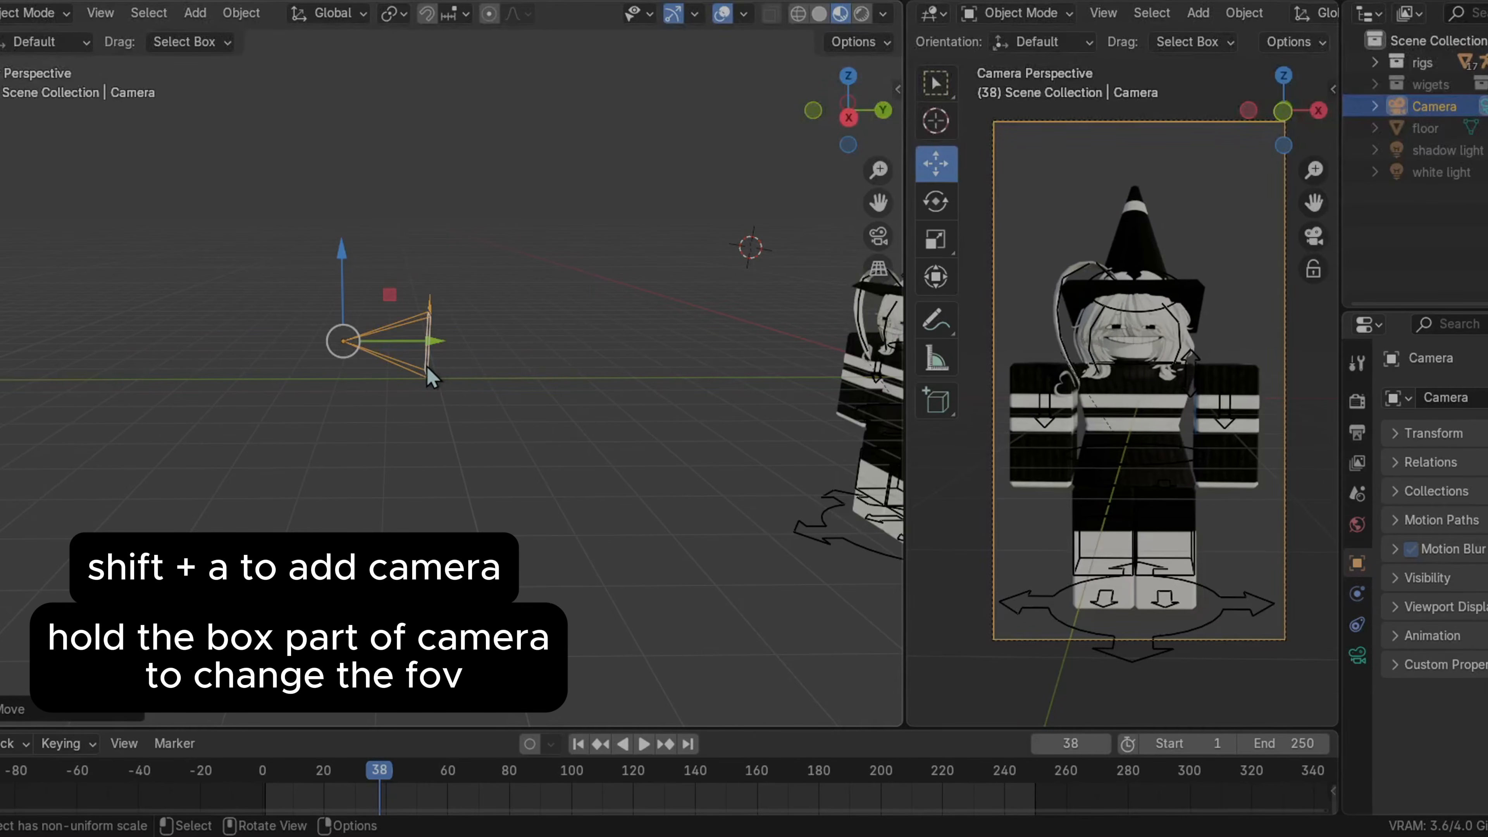
{"action": "left_click", "coordinate": [504, 377]}
{"action": "middle_click_drag", "start_coordinate": [491, 372], "coordinate": [375, 384]}
{"action": "middle_click_drag", "start_coordinate": [446, 330], "coordinate": [415, 345]}
{"action": "left_click", "coordinate": [432, 338]}
{"action": "left_click", "coordinate": [431, 347]}
{"action": "left_click", "coordinate": [392, 354]}
{"action": "mouse_move", "coordinate": [384, 321]}
{"action": "left_mouse_down"}
{"action": "mouse_move", "coordinate": [366, 322]}
{"action": "mouse_move", "coordinate": [387, 327]}
{"action": "left_mouse_up"}
Undo the last camera change and readjust the camera's field of view
{"action": "key", "text": "ctrl+z"}
{"action": "left_click_drag", "start_coordinate": [468, 440], "coordinate": [369, 329]}
{"action": "middle_click_drag", "start_coordinate": [450, 372], "coordinate": [470, 366]}
{"action": "left_click", "coordinate": [470, 366]}
{"action": "scroll", "coordinate": [471, 366], "scroll_direction": "up", "scroll_amount": 2}
{"action": "left_click", "coordinate": [431, 288]}
{"action": "left_click", "coordinate": [466, 229]}
{"action": "middle_click_drag", "start_coordinate": [466, 229], "coordinate": [405, 279]}
{"action": "left_click", "coordinate": [358, 305]}
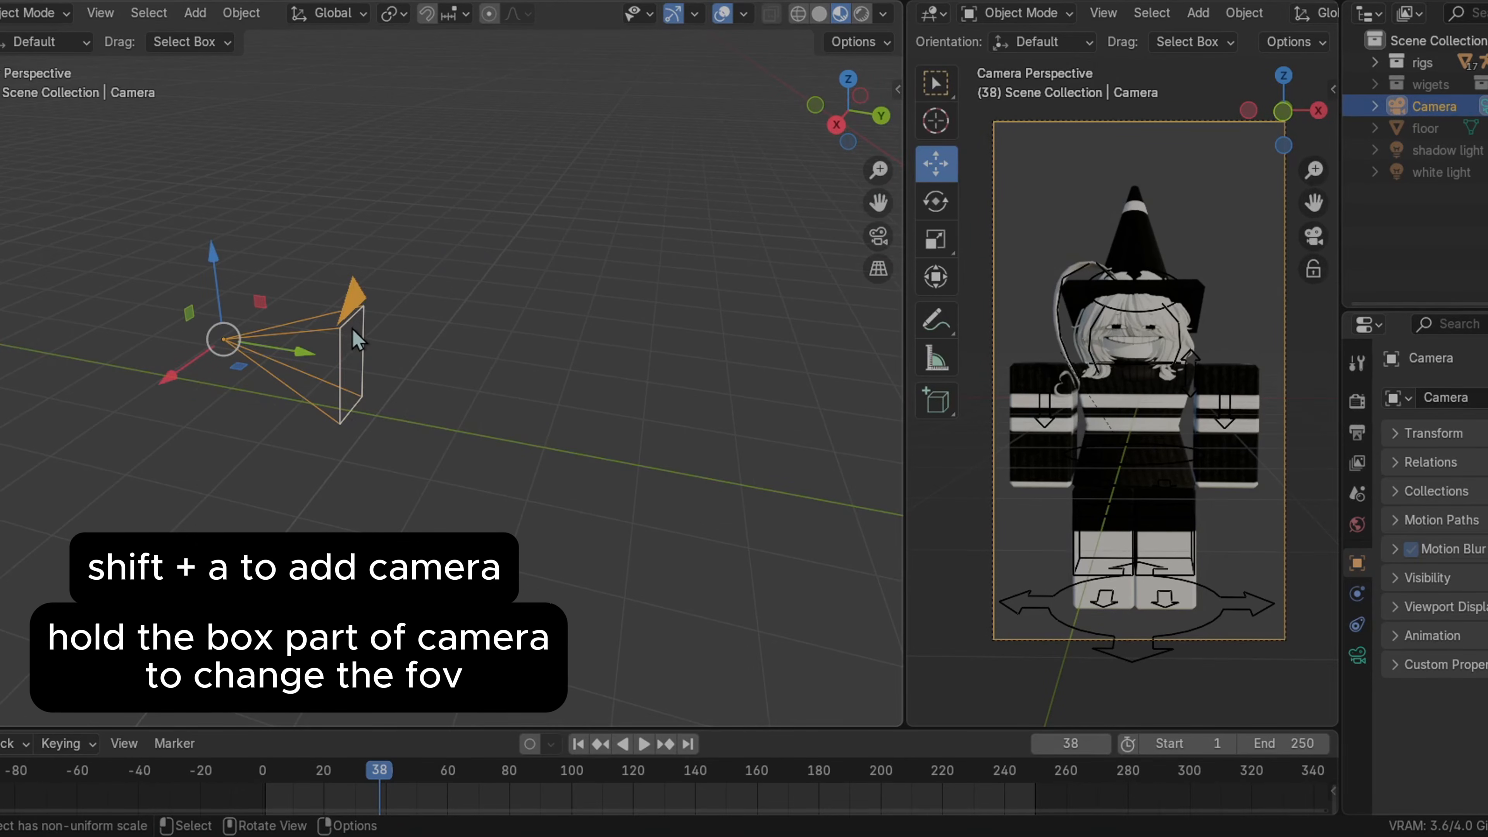
{"action": "left_click_drag", "start_coordinate": [343, 387], "coordinate": [542, 465]}
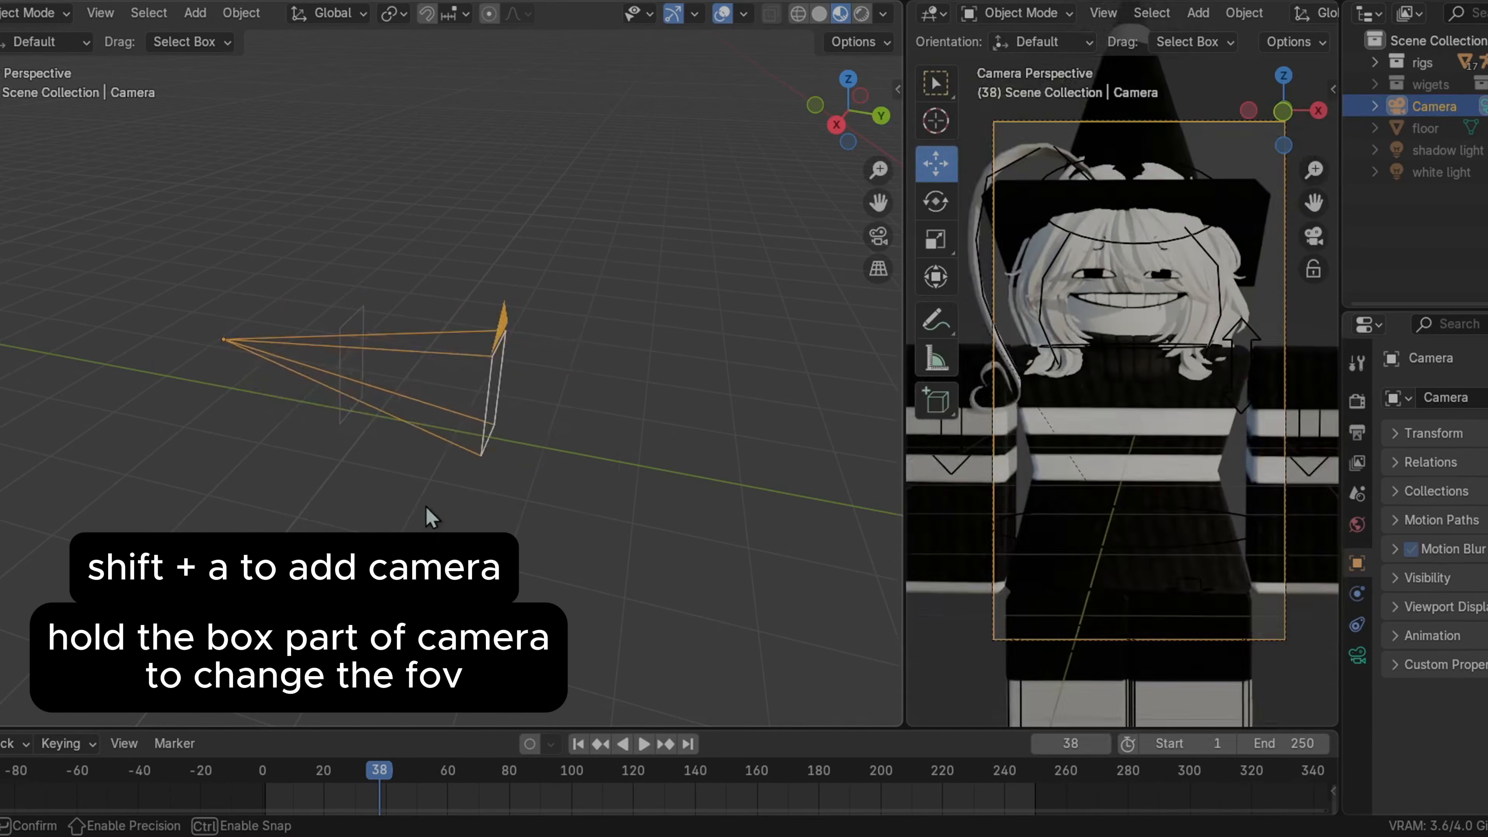
{"action": "left_click", "coordinate": [548, 460]}
{"action": "key", "text": "ctrl+z"}
{"action": "key", "text": "ctrl+z"}
Adjust the camera's frame once more
{"action": "middle_click_drag", "start_coordinate": [457, 505], "coordinate": [472, 498]}
{"action": "left_click", "coordinate": [478, 507]}
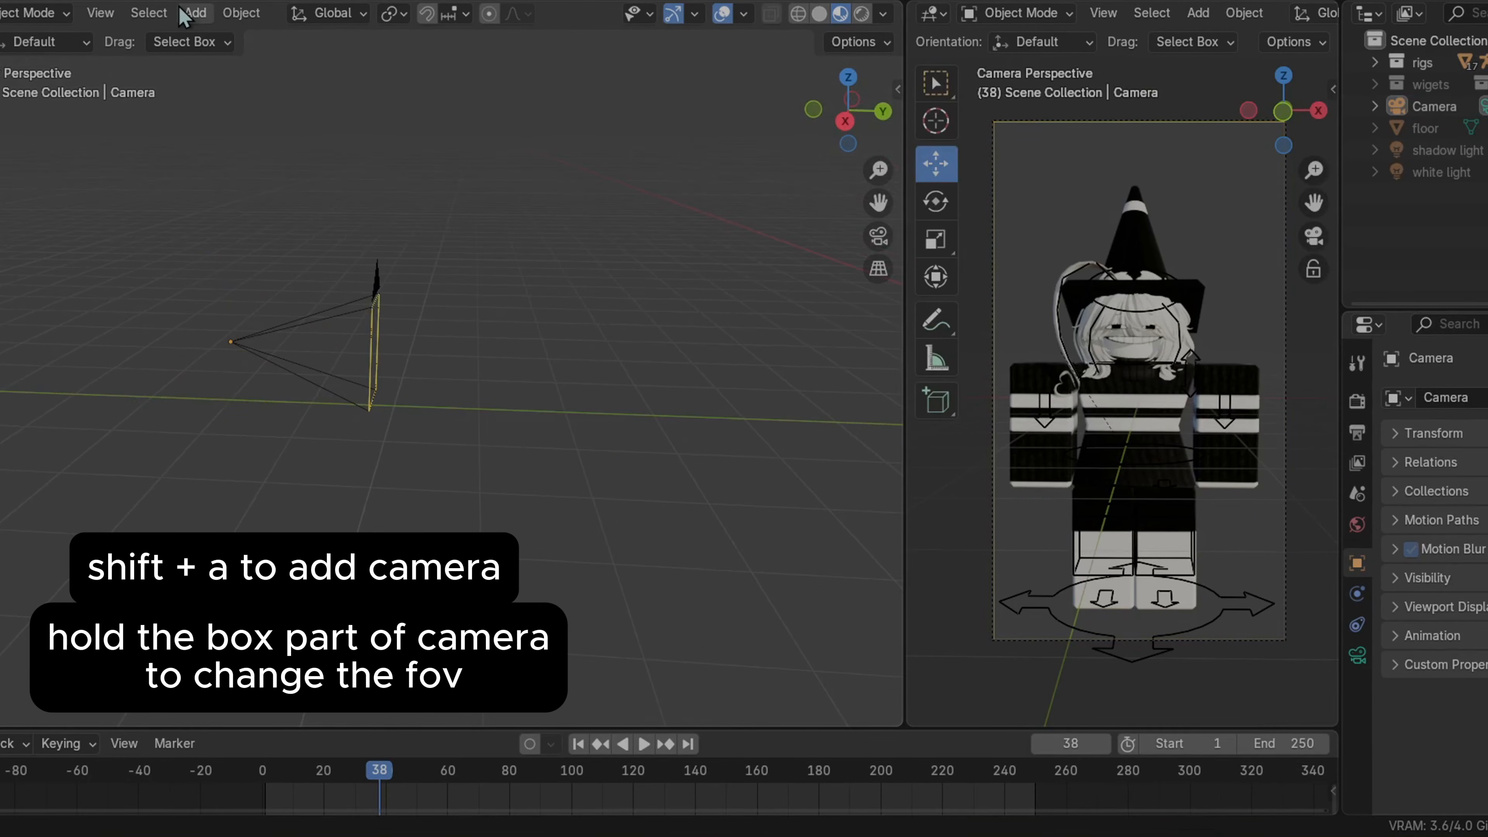
{"action": "left_click", "coordinate": [195, 13]}
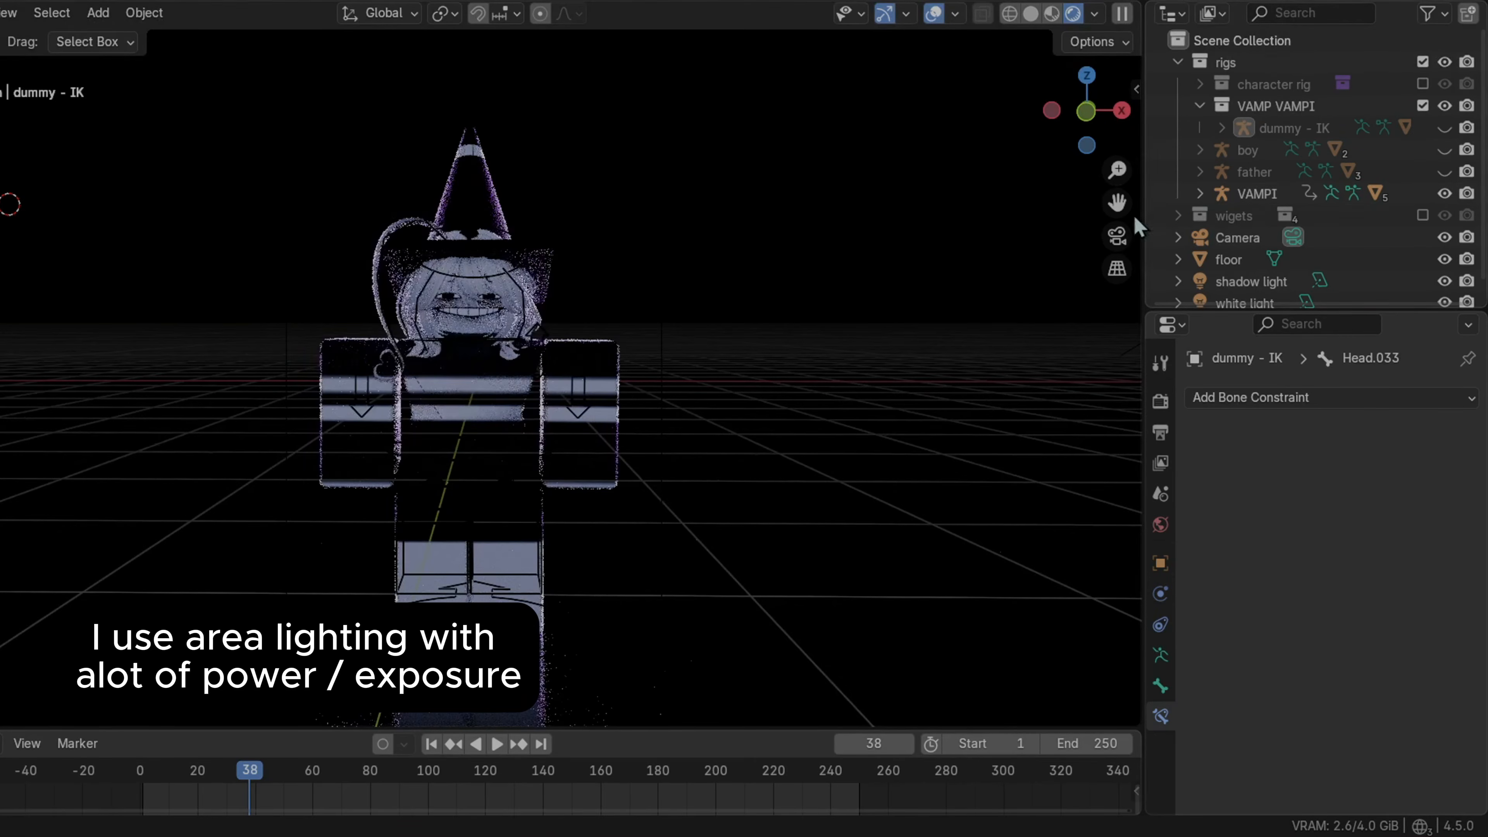
Change the viewport shading mode and orbit around the scene to view its lights
{"action": "left_click", "coordinate": [1051, 13]}
{"action": "middle_click_drag", "start_coordinate": [920, 223], "coordinate": [811, 239]}
{"action": "left_click_drag", "start_coordinate": [1110, 200], "coordinate": [225, 240]}
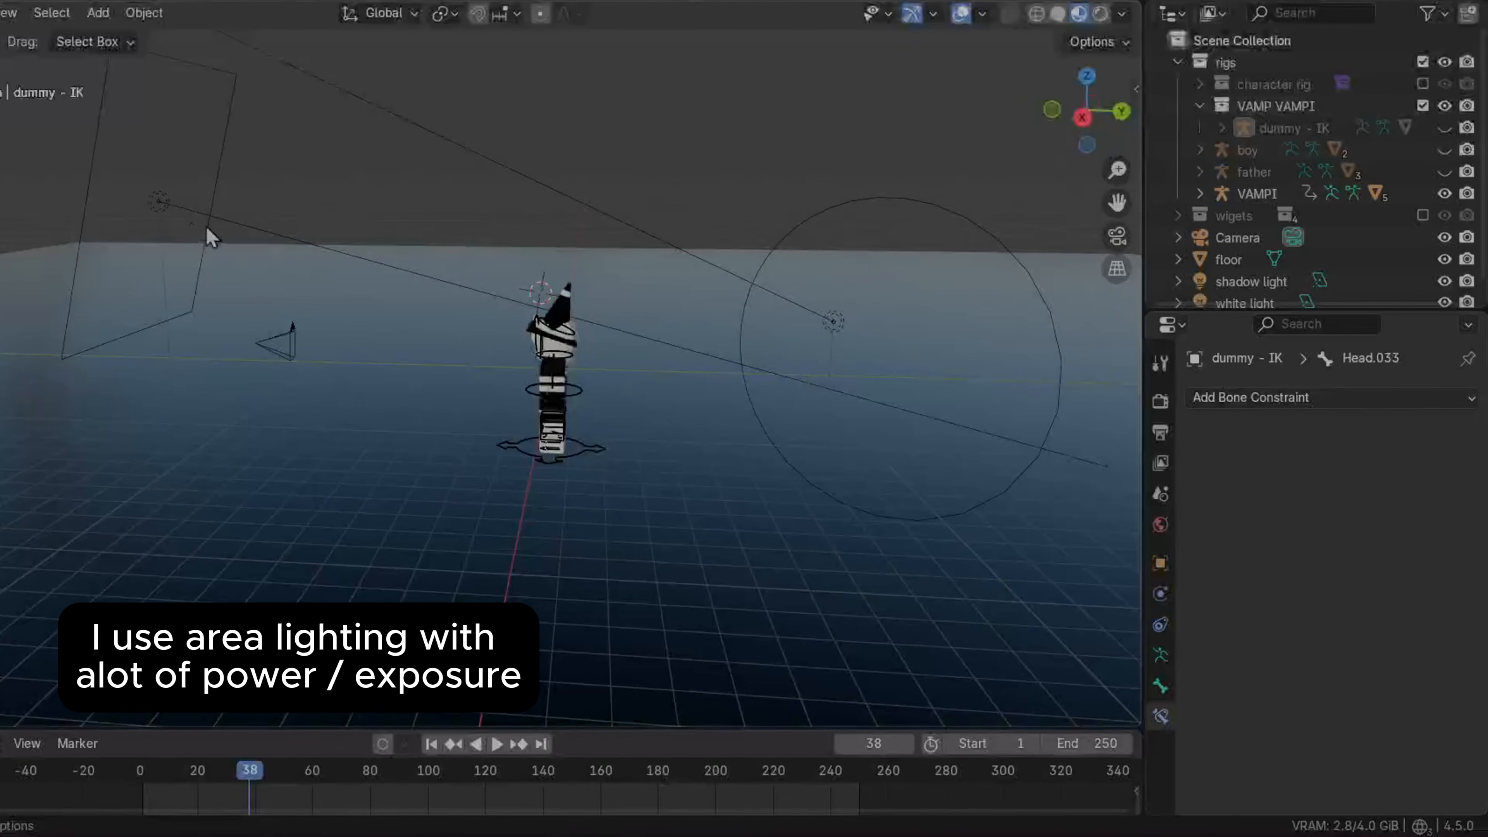
{"action": "left_click", "coordinate": [225, 157]}
{"action": "middle_click_drag", "start_coordinate": [664, 249], "coordinate": [443, 157]}
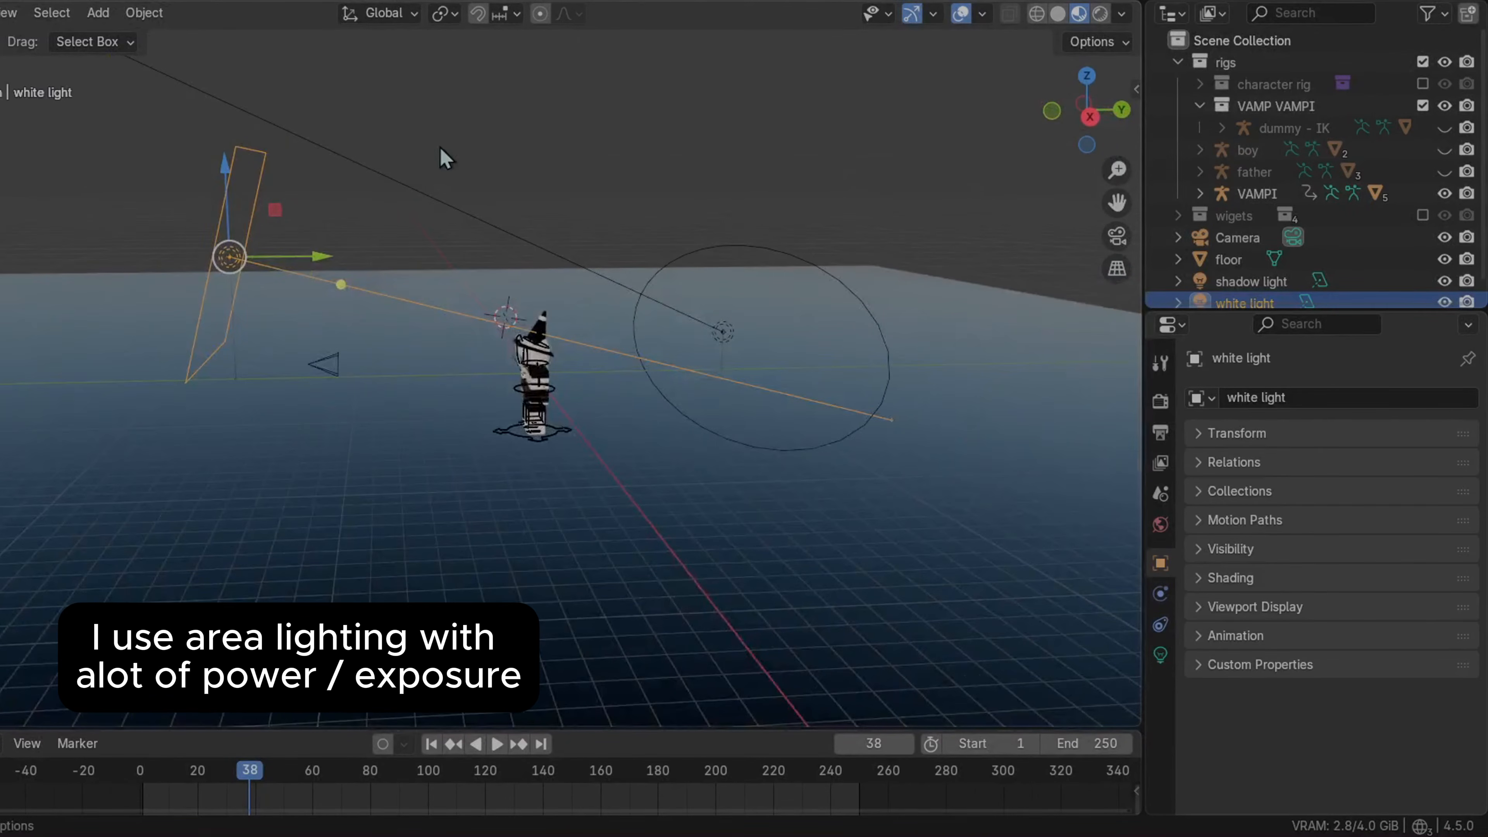
Hide the floor in the viewport and select the shadow light
{"action": "left_click", "coordinate": [855, 294]}
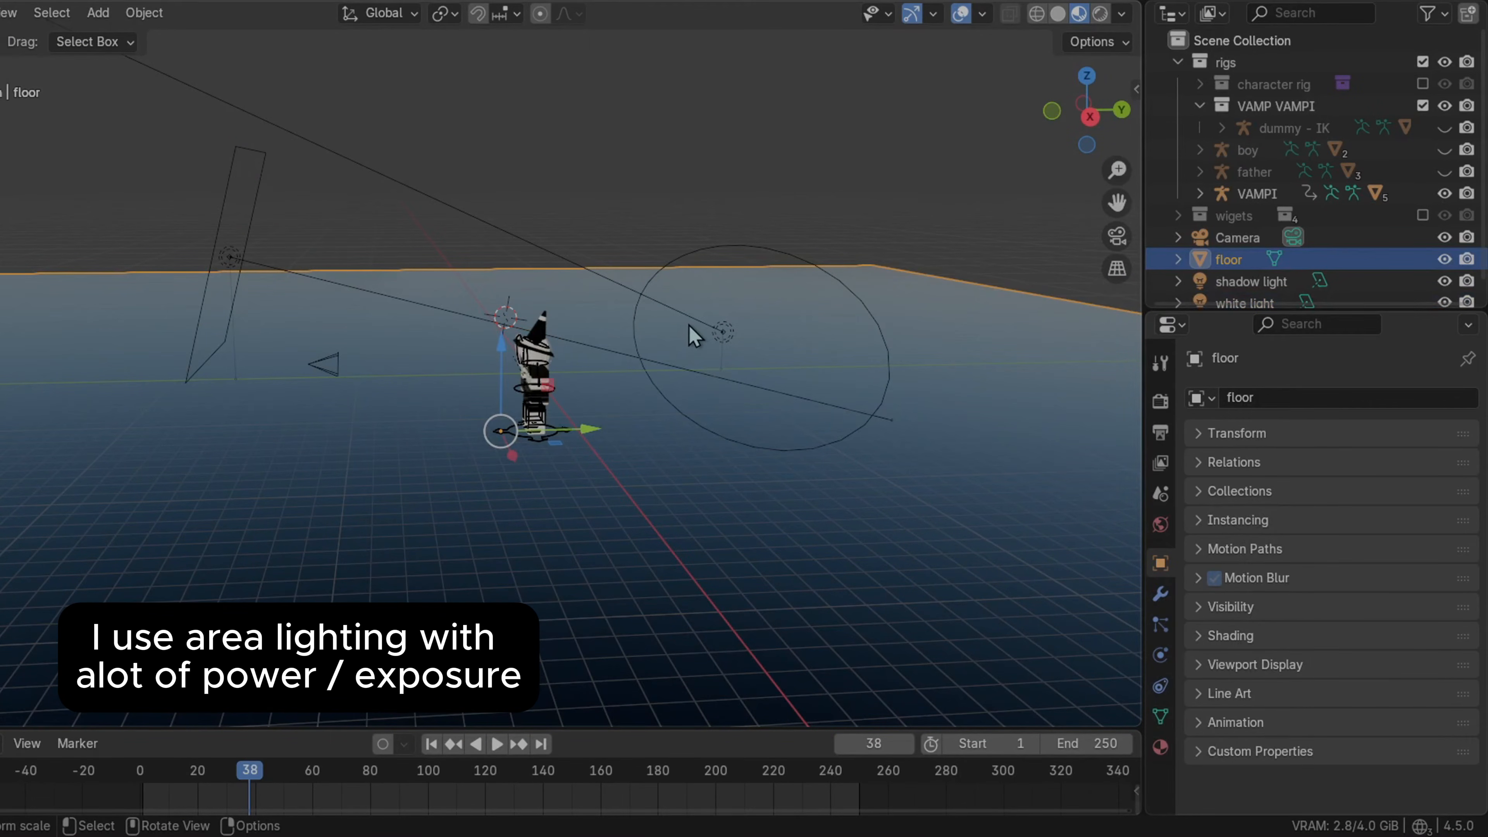
{"action": "left_click", "coordinate": [722, 333]}
{"action": "left_click", "coordinate": [1445, 259]}
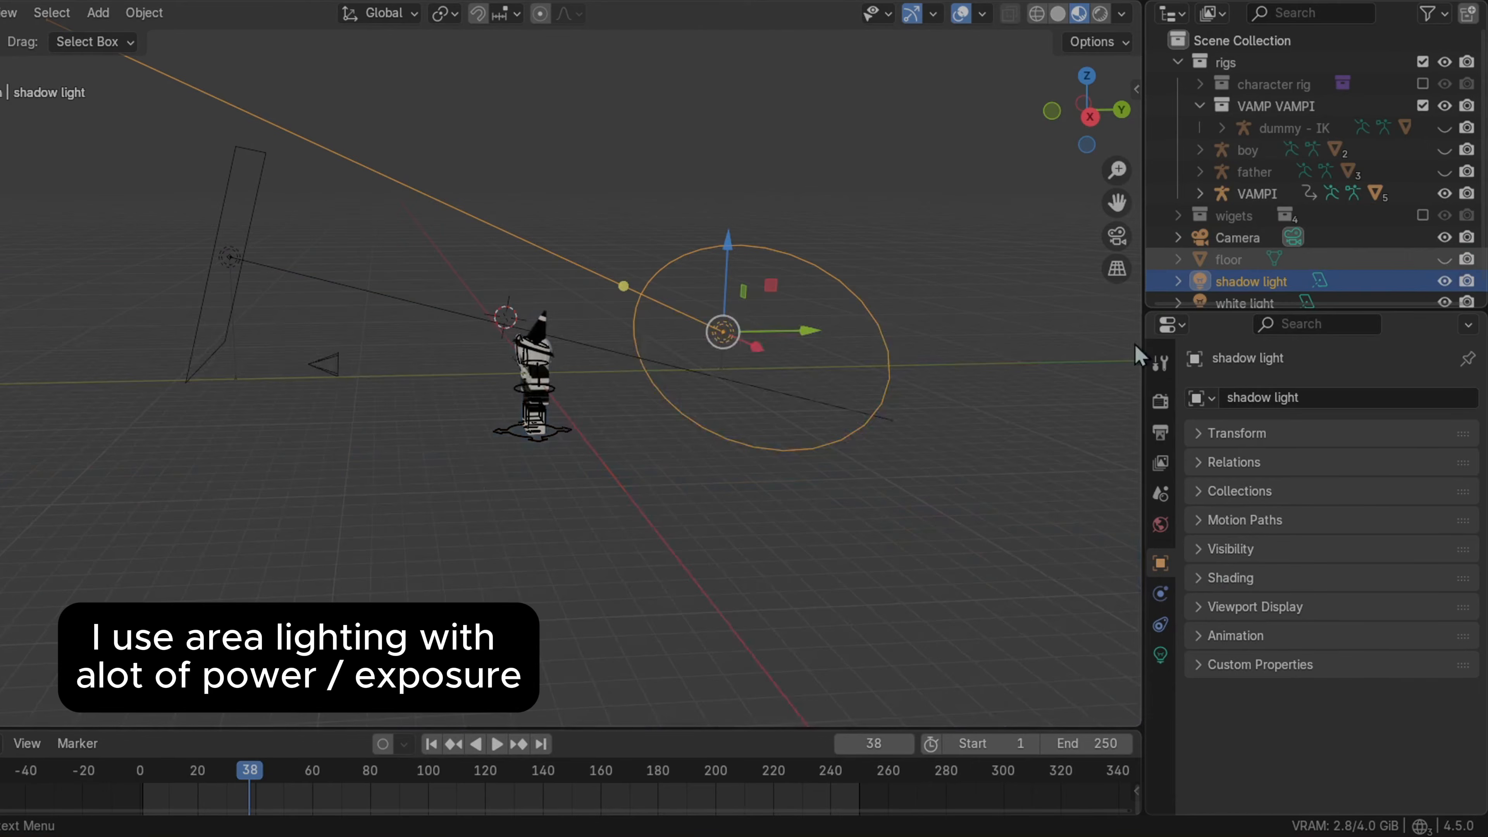
{"action": "middle_click_drag", "start_coordinate": [785, 375], "coordinate": [748, 370]}
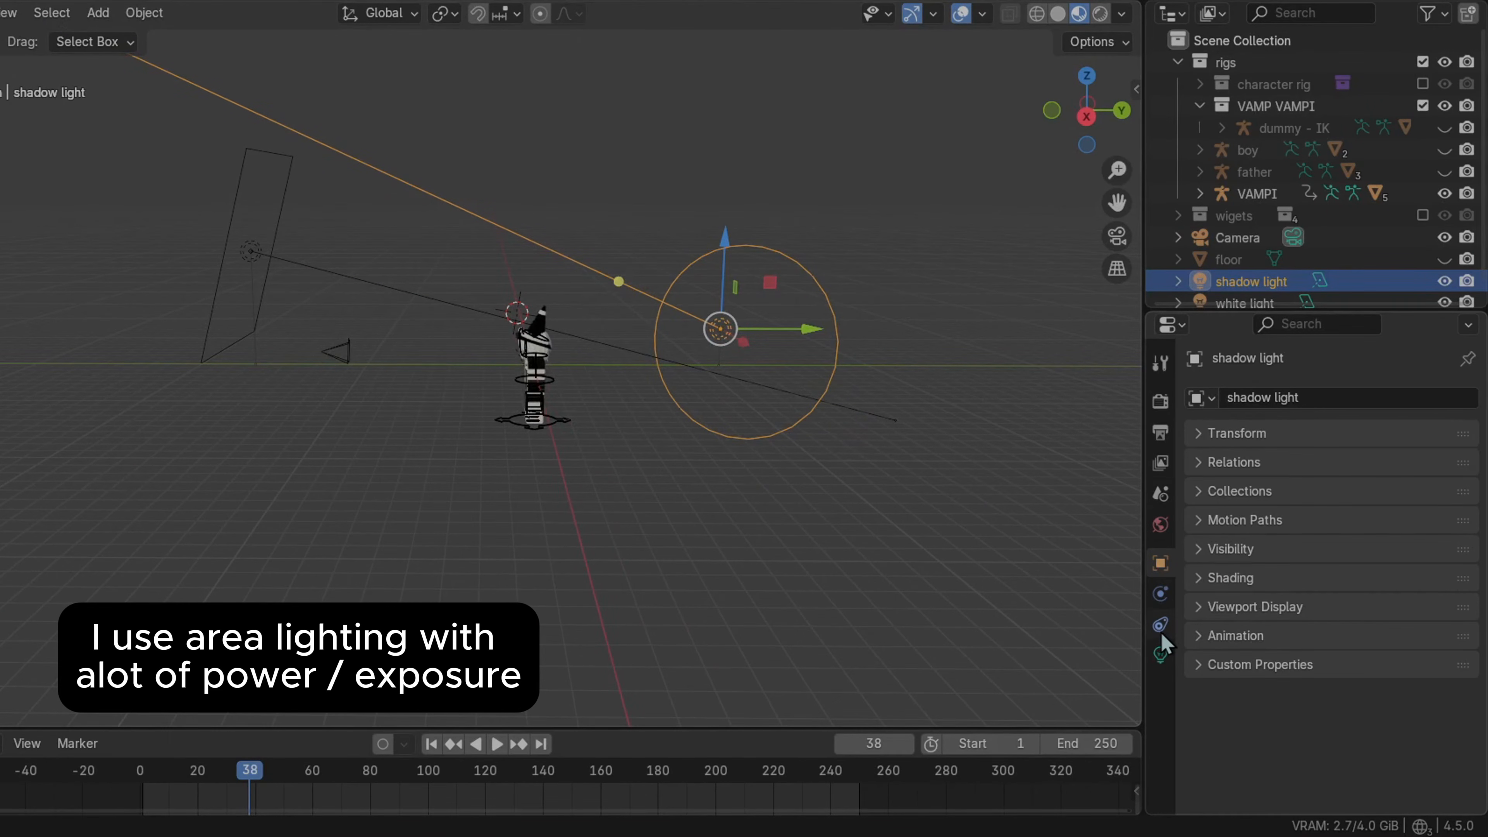
Examine the light settings of the shadow light and the white light
{"action": "left_click", "coordinate": [1160, 653]}
{"action": "scroll", "coordinate": [1230, 586], "scroll_direction": "down", "scroll_amount": 5}
{"action": "scroll", "coordinate": [1231, 582], "scroll_direction": "up", "scroll_amount": 5}
{"action": "left_click_drag", "start_coordinate": [1483, 418], "coordinate": [1471, 581]}
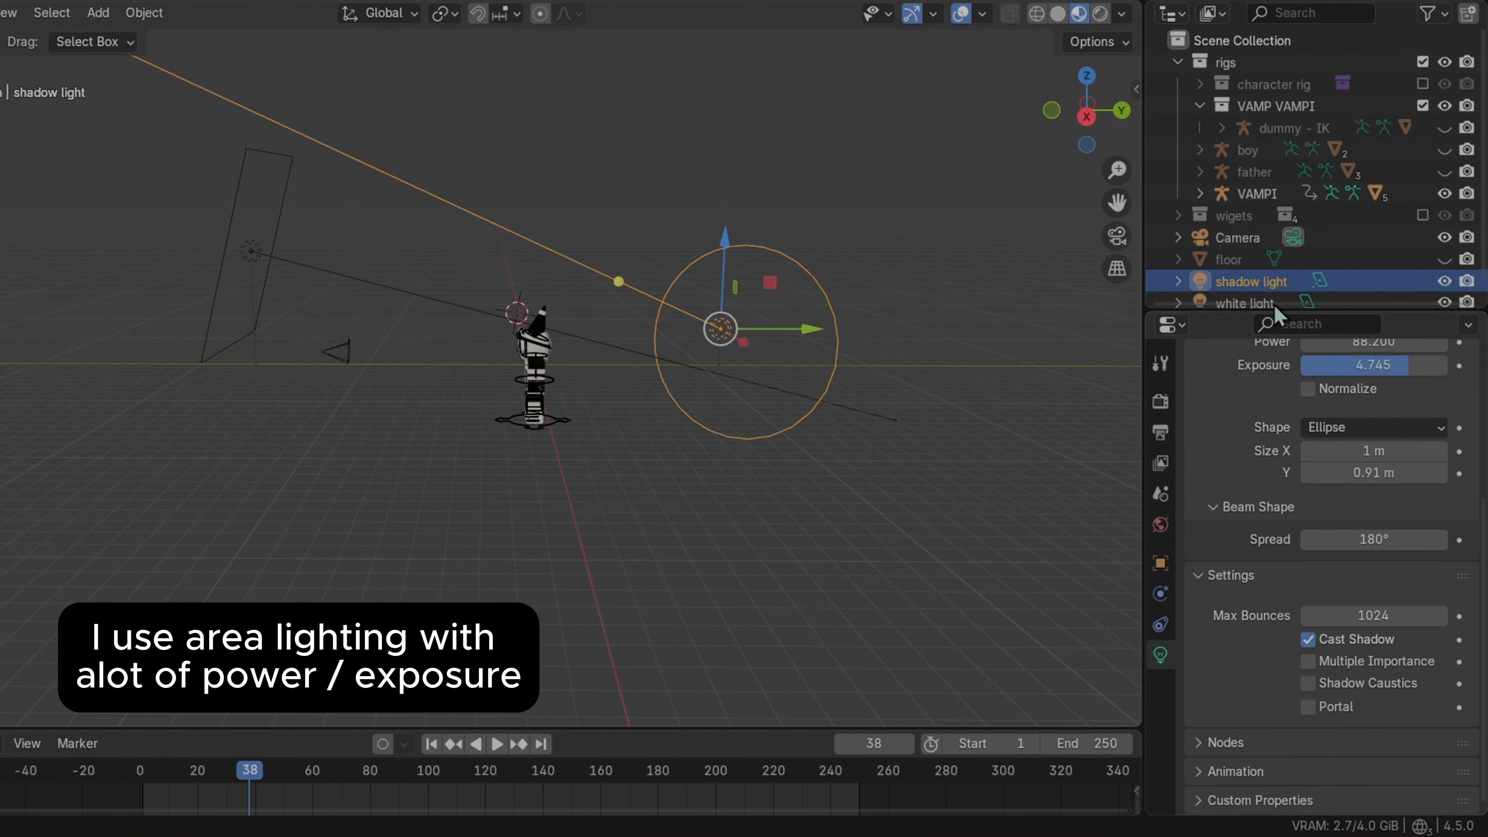
{"action": "left_click", "coordinate": [263, 266]}
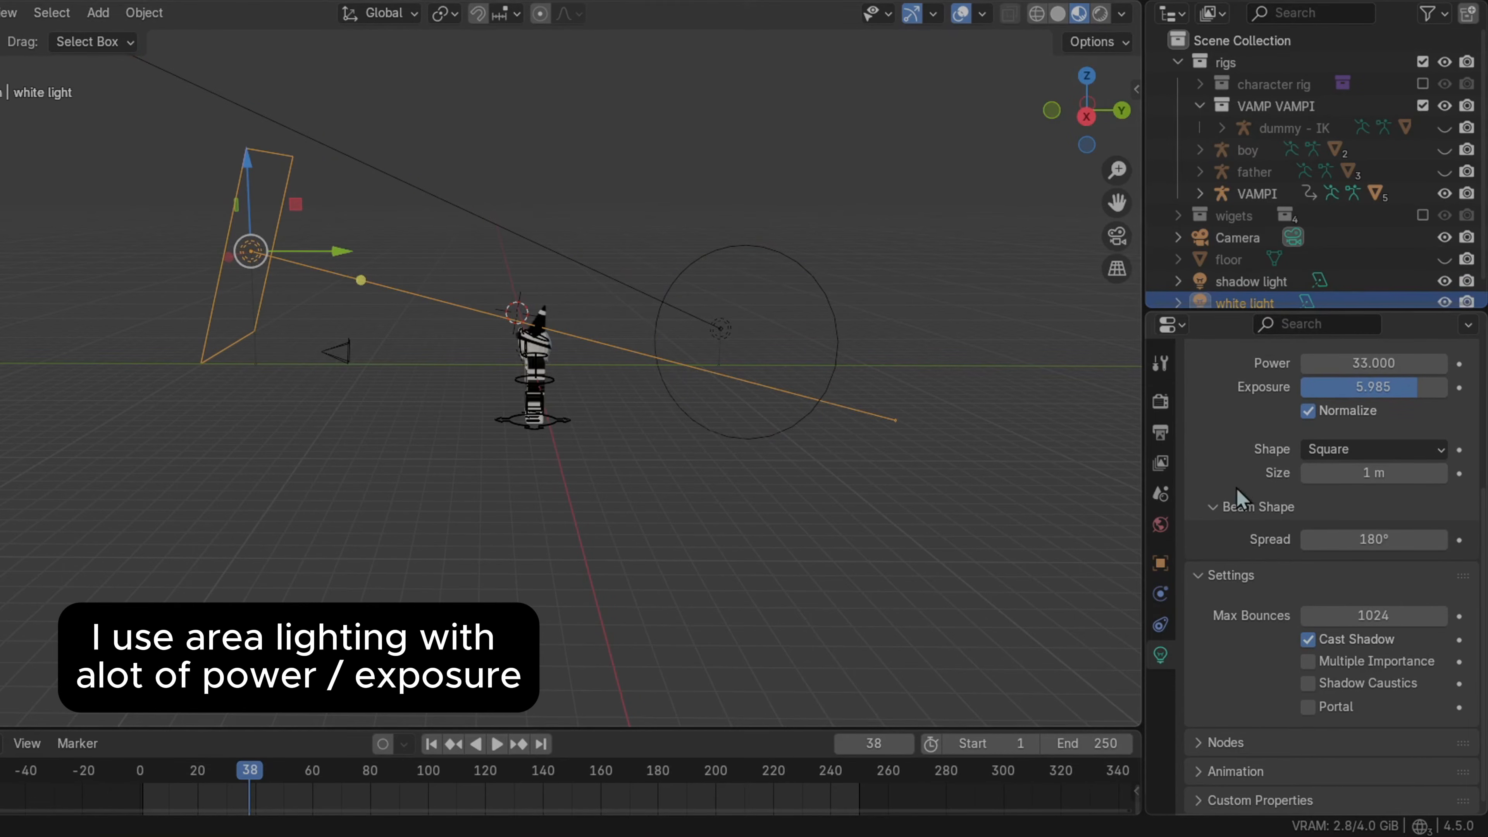
{"action": "scroll", "coordinate": [1485, 524], "scroll_direction": "up", "scroll_amount": 7}
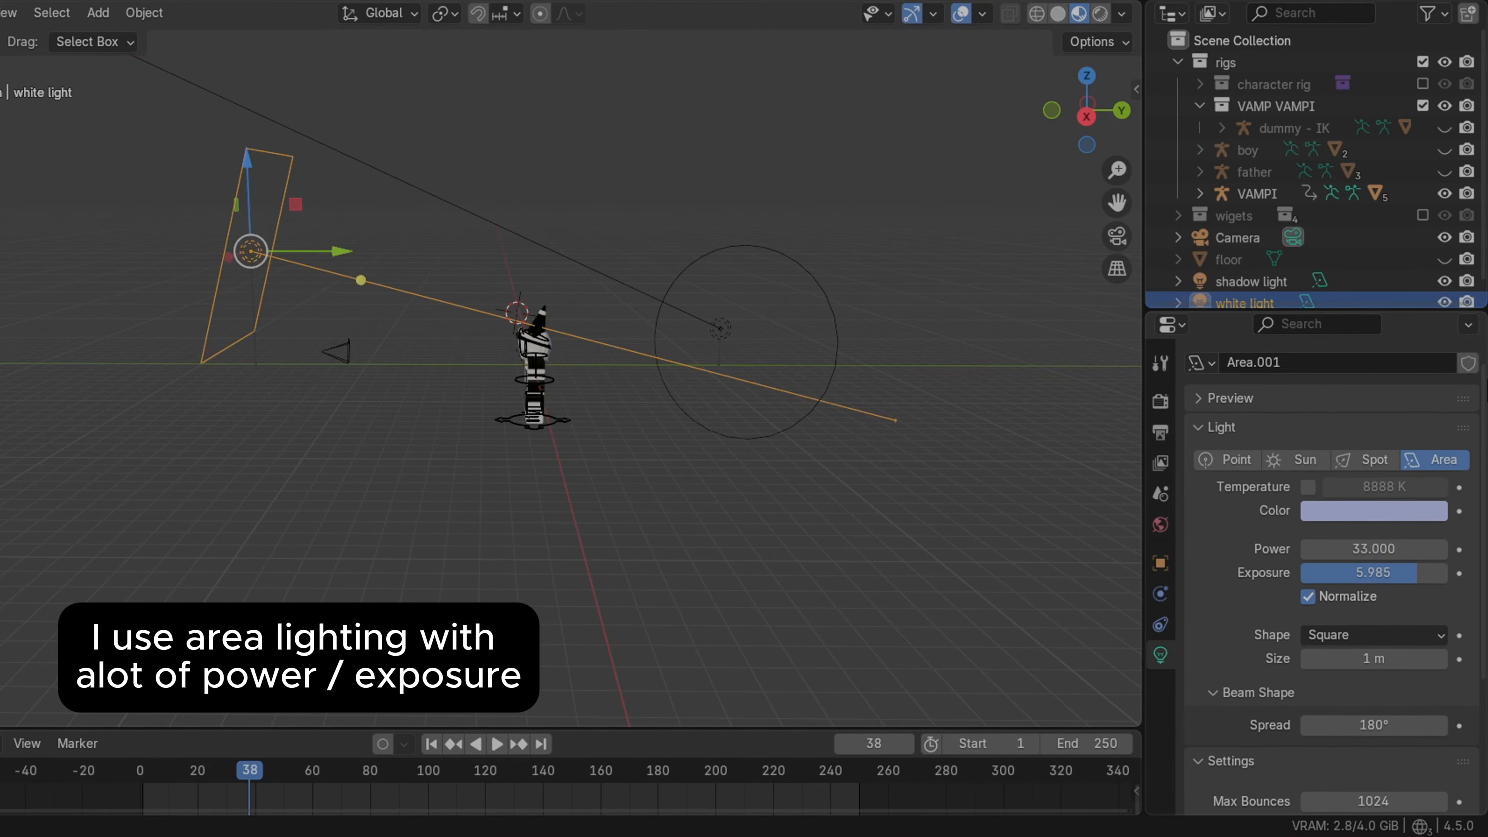
{"action": "scroll", "coordinate": [1472, 577], "scroll_direction": "down", "scroll_amount": 7}
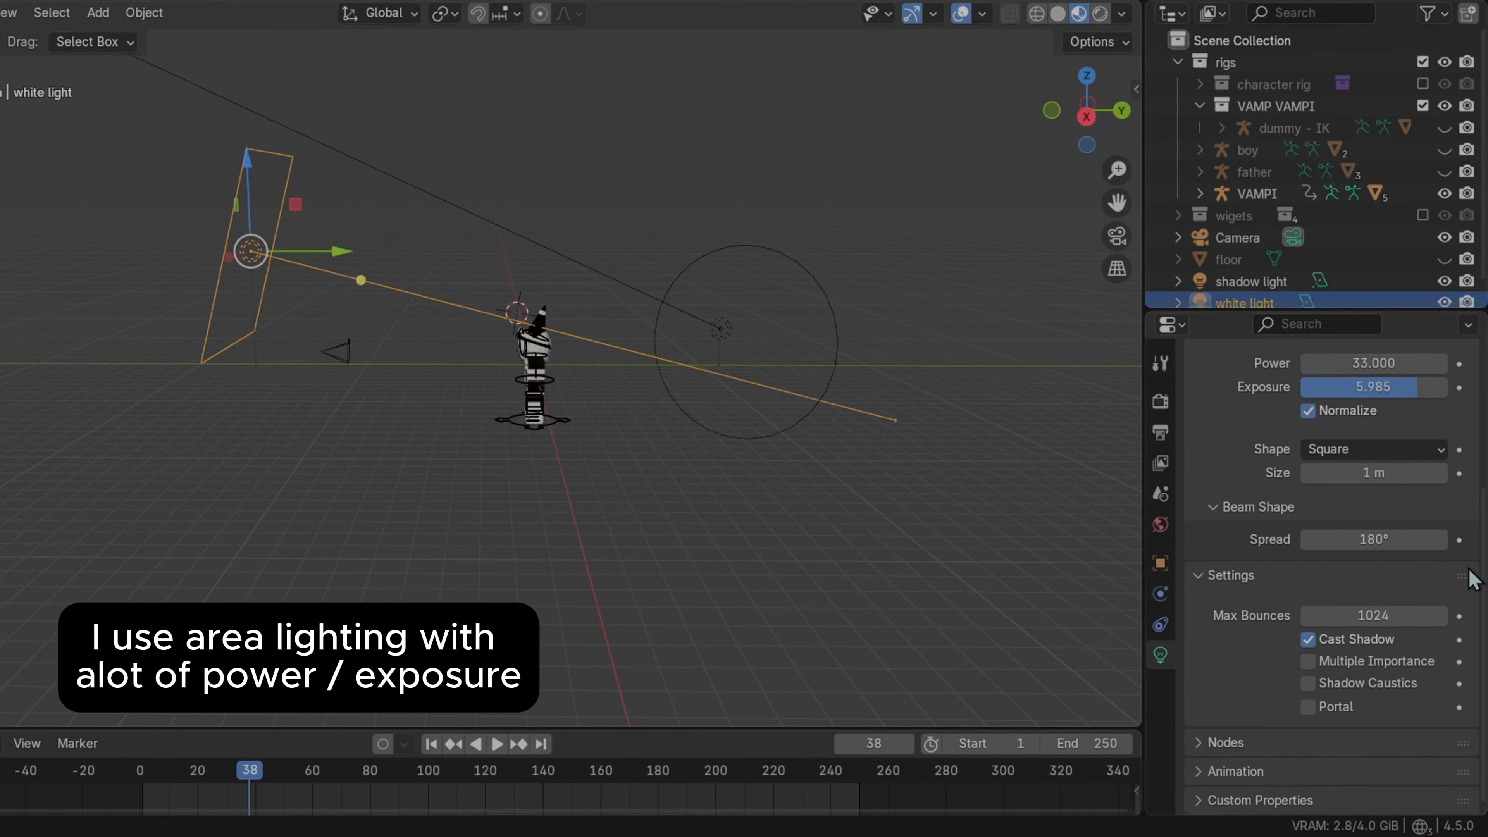
{"action": "left_click", "coordinate": [628, 199]}
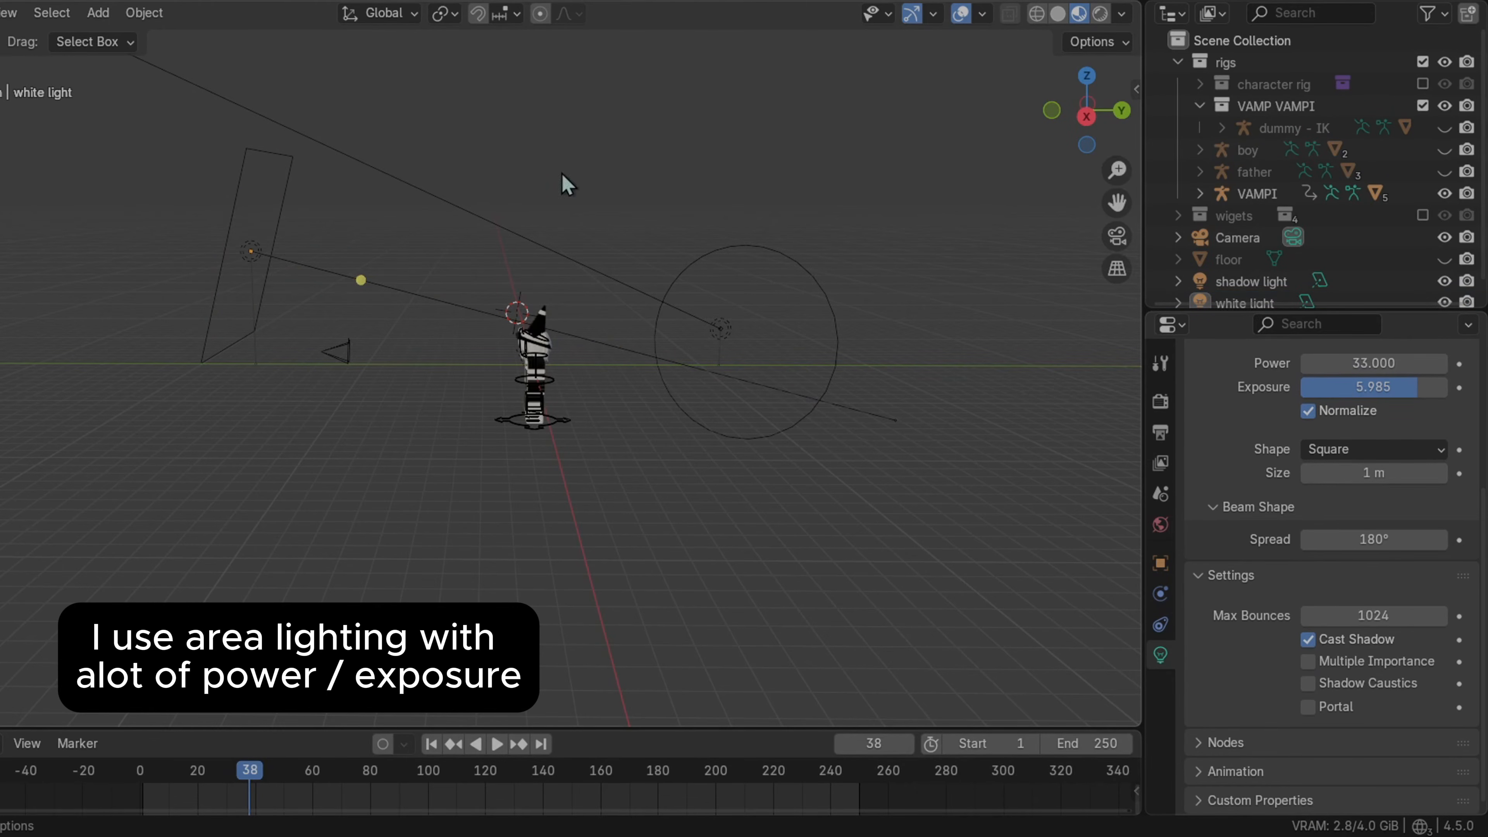
Open the shadow light's object properties
{"action": "left_click", "coordinate": [98, 12]}
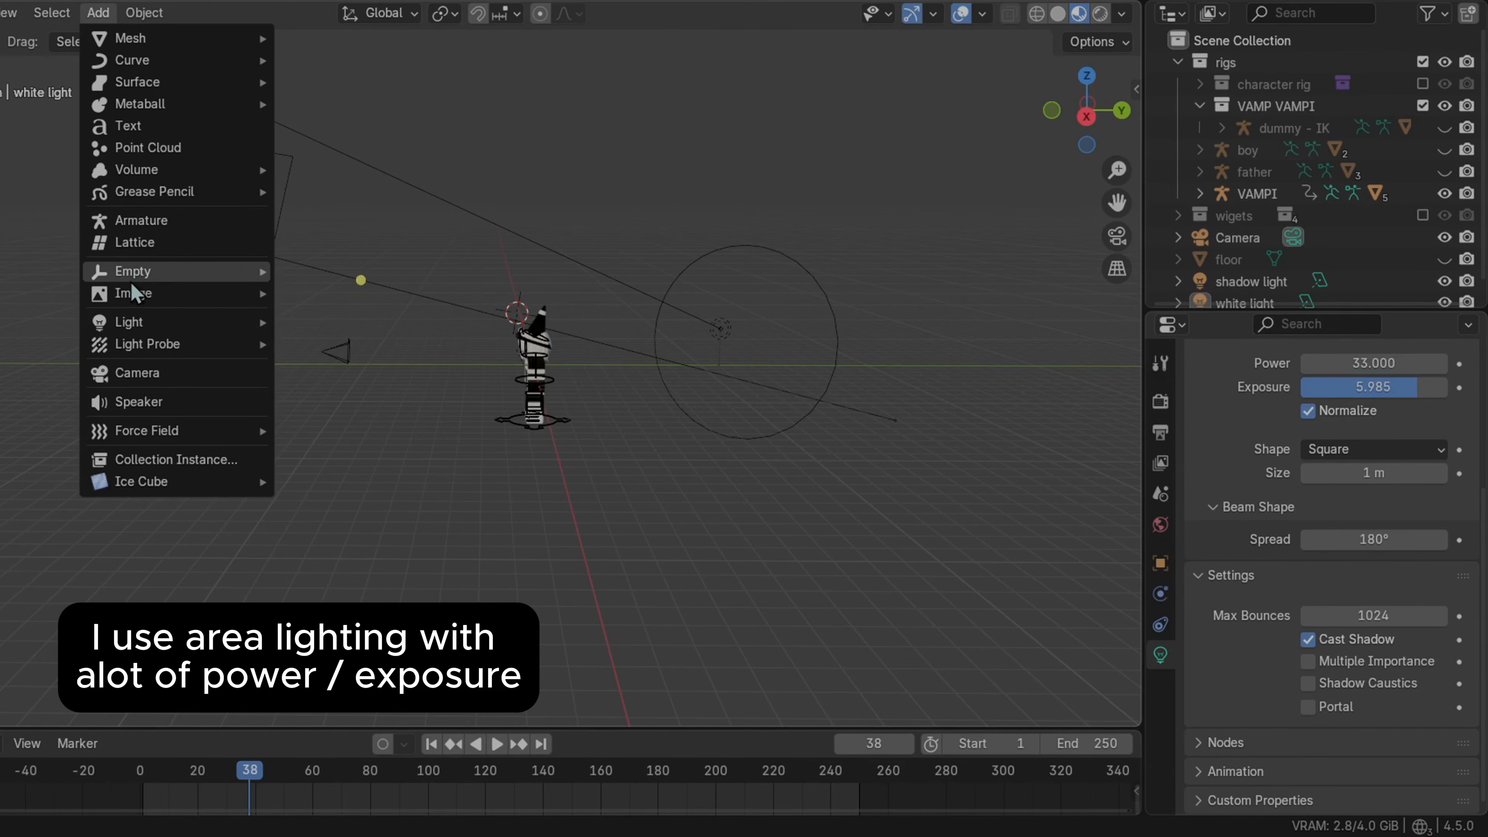
{"action": "mouse_move", "coordinate": [140, 300]}
{"action": "mouse_move", "coordinate": [181, 332]}
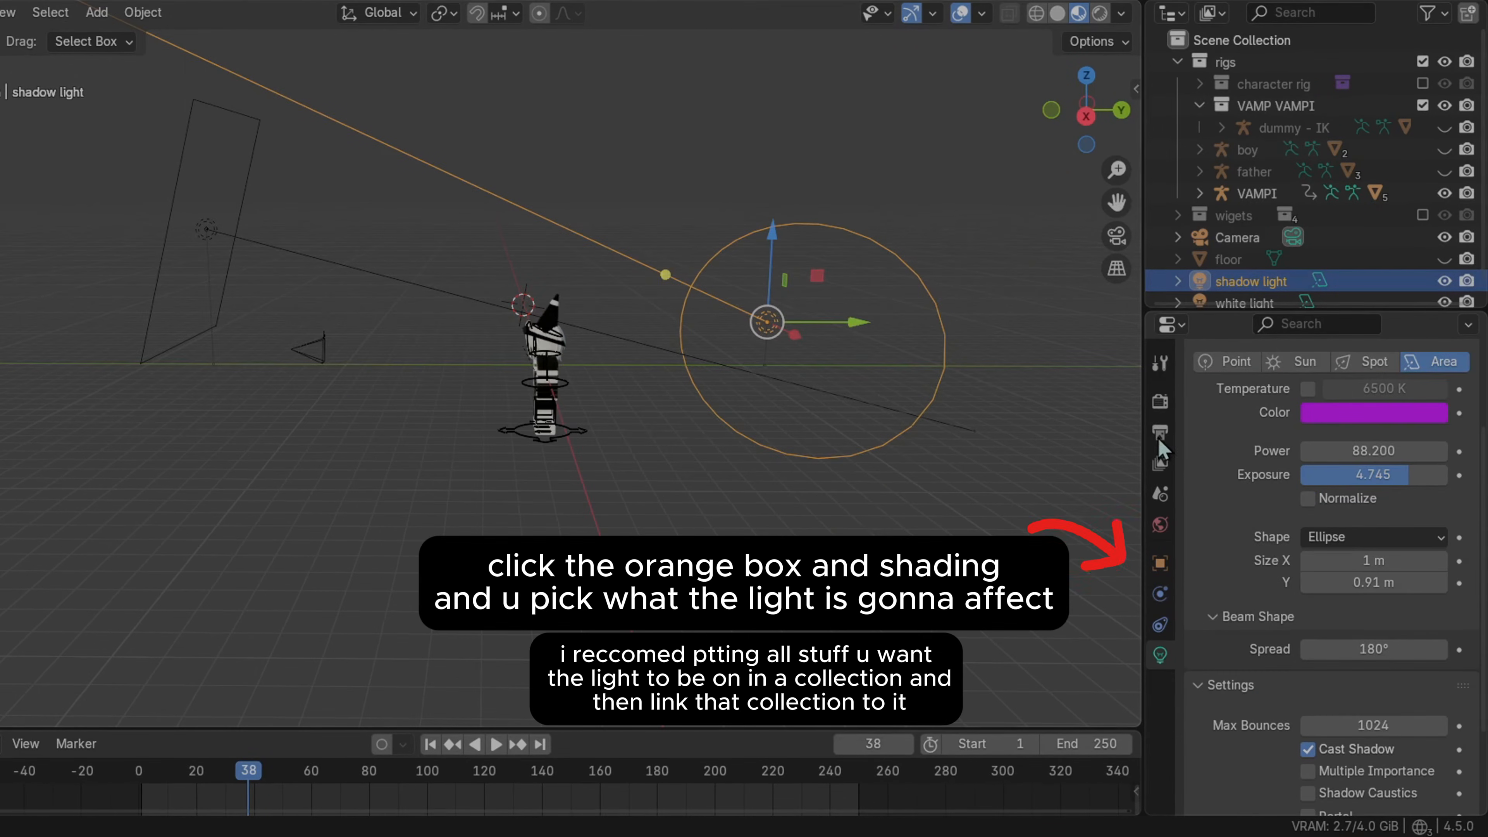
{"action": "left_click", "coordinate": [1159, 563]}
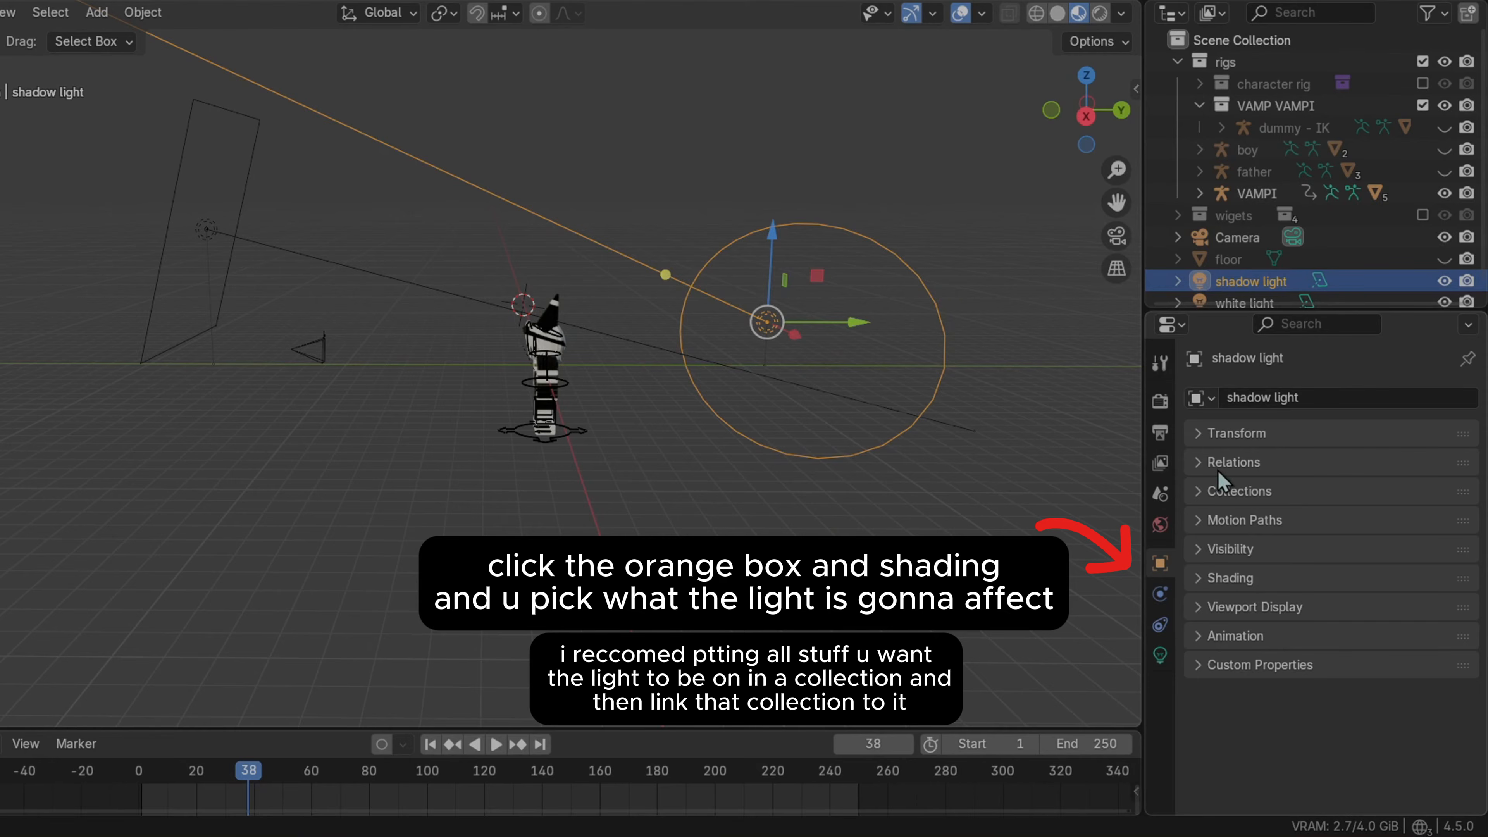
Expand the shadow light's Shading section to view its Light Linking collection, then orbit the rendered view
{"action": "left_click", "coordinate": [1230, 578]}
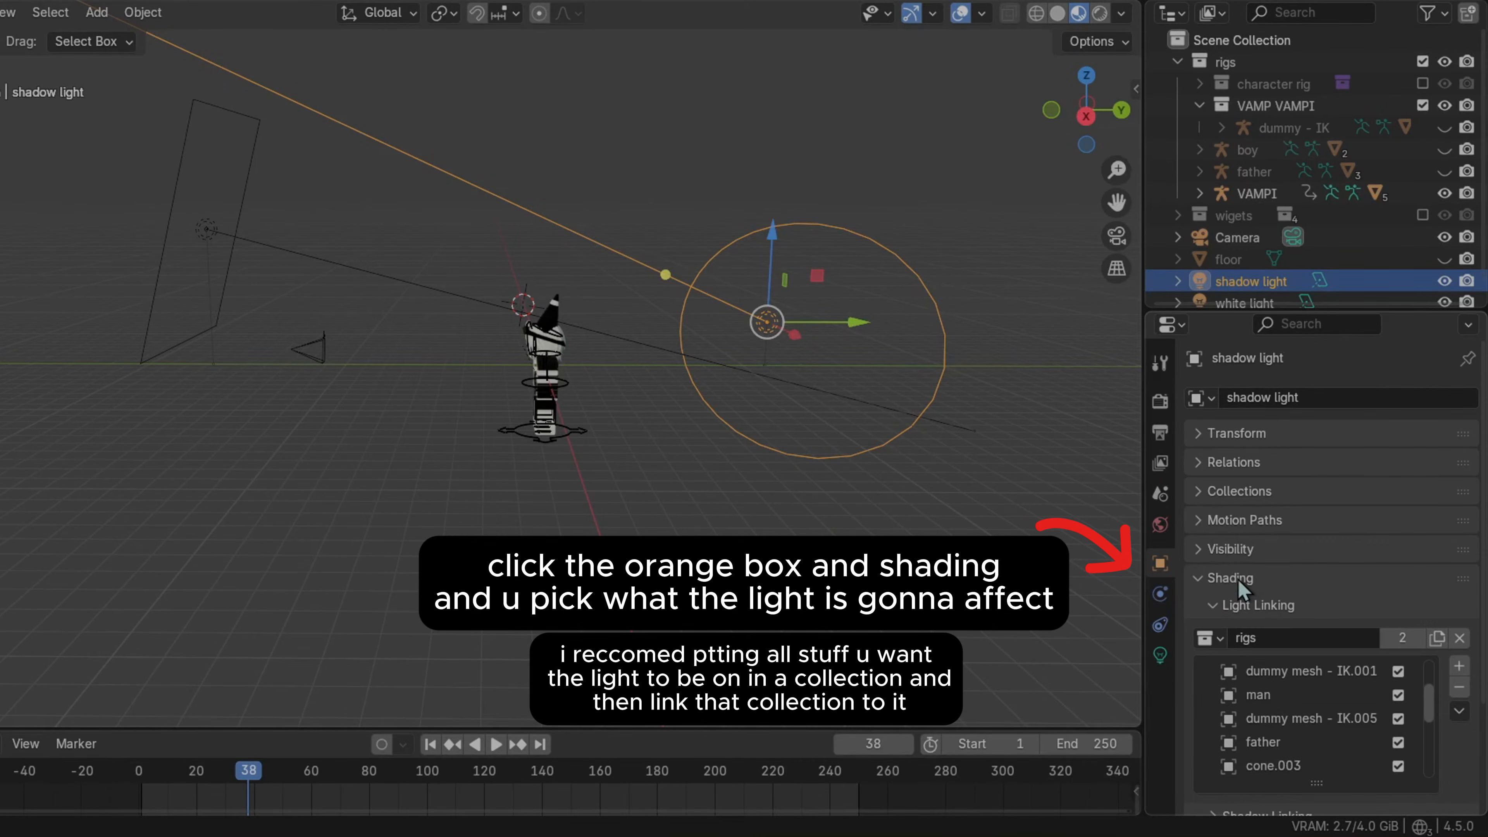
{"action": "scroll", "coordinate": [1236, 579], "scroll_direction": "down", "scroll_amount": 3}
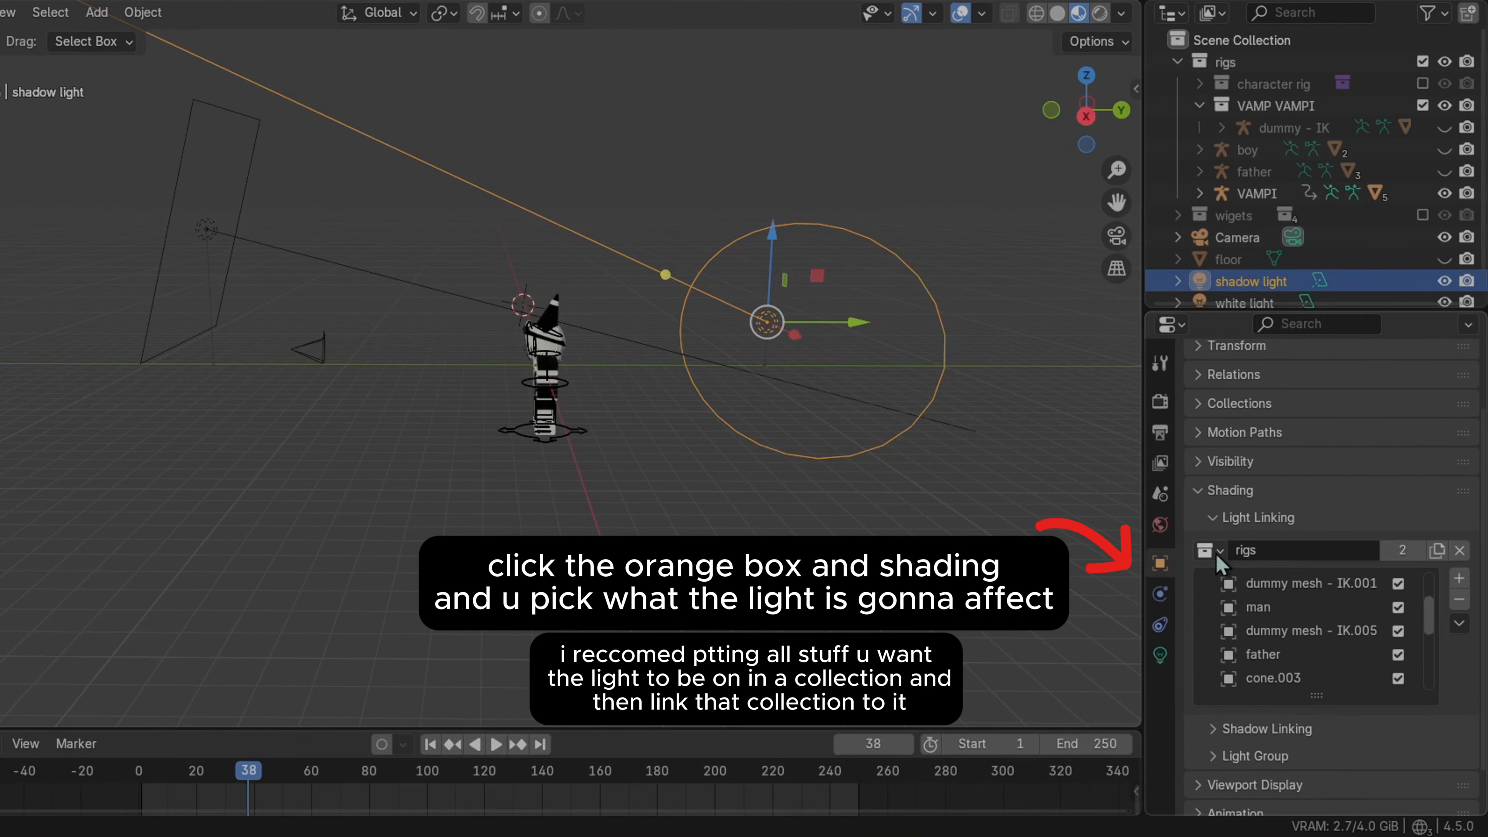
{"action": "left_click", "coordinate": [1207, 551]}
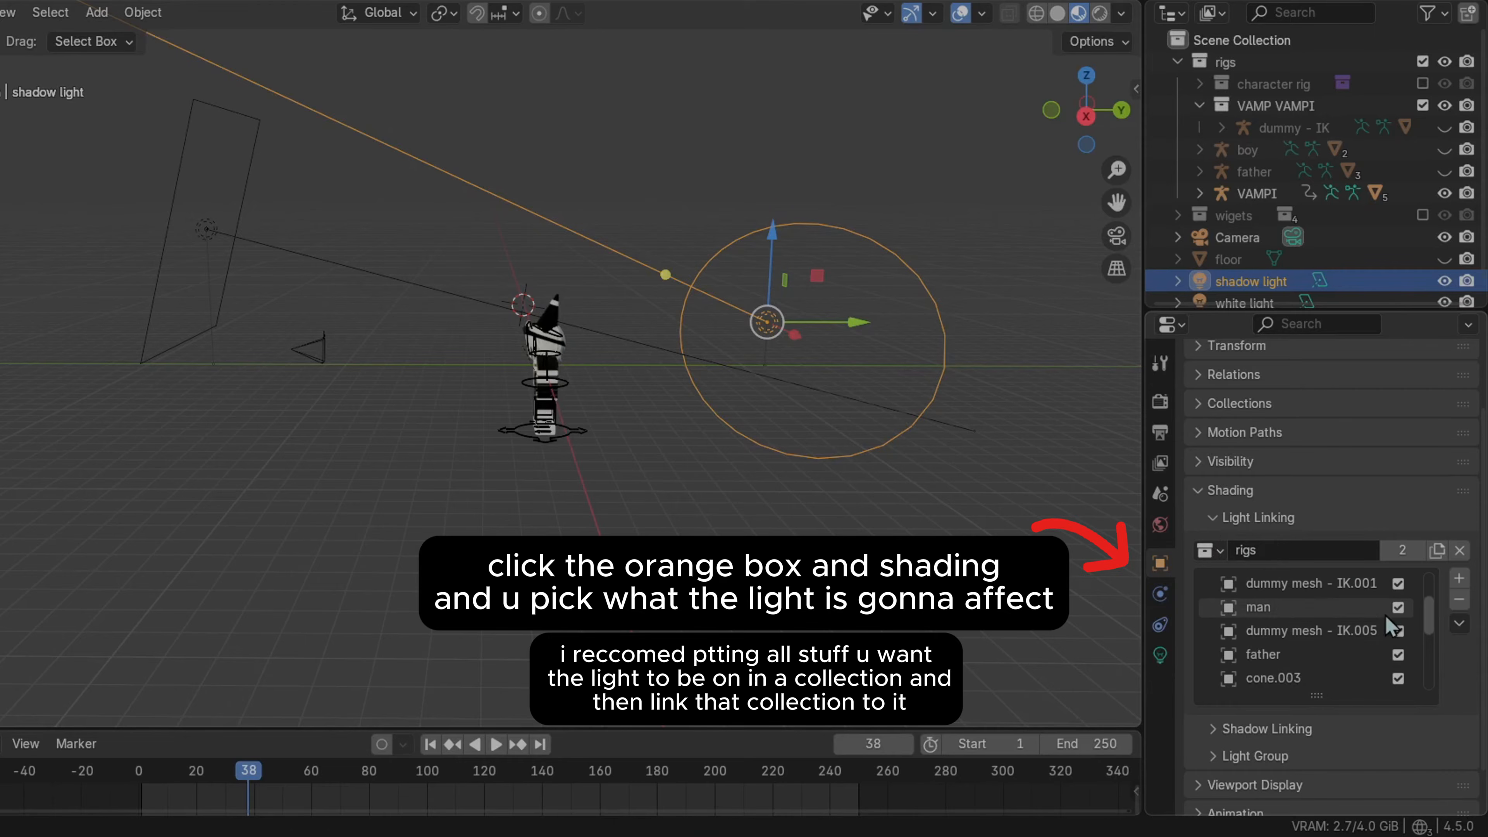
{"action": "left_click", "coordinate": [1178, 62]}
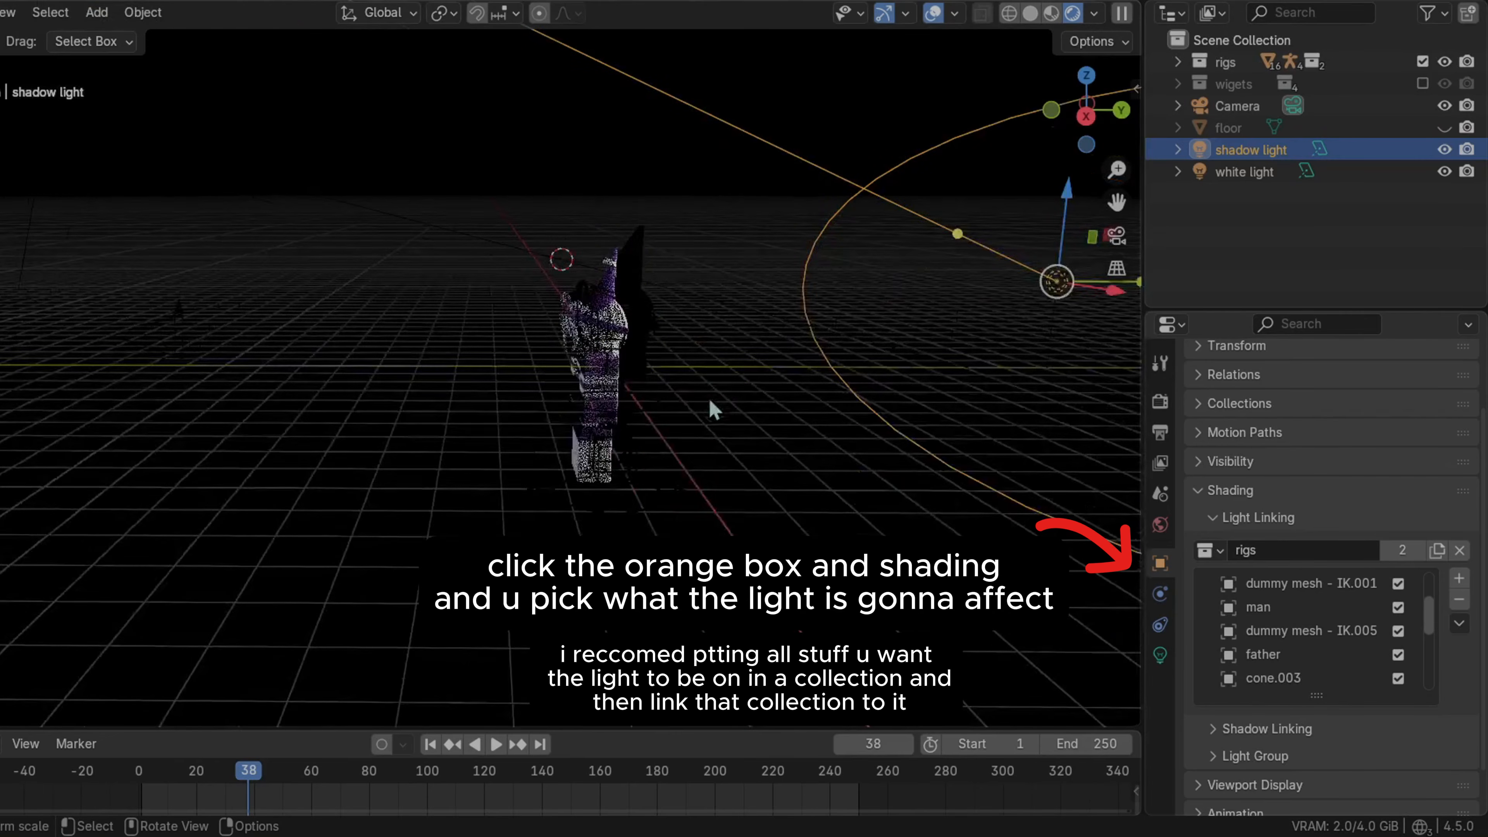
{"action": "middle_click_drag", "start_coordinate": [713, 402], "coordinate": [797, 401]}
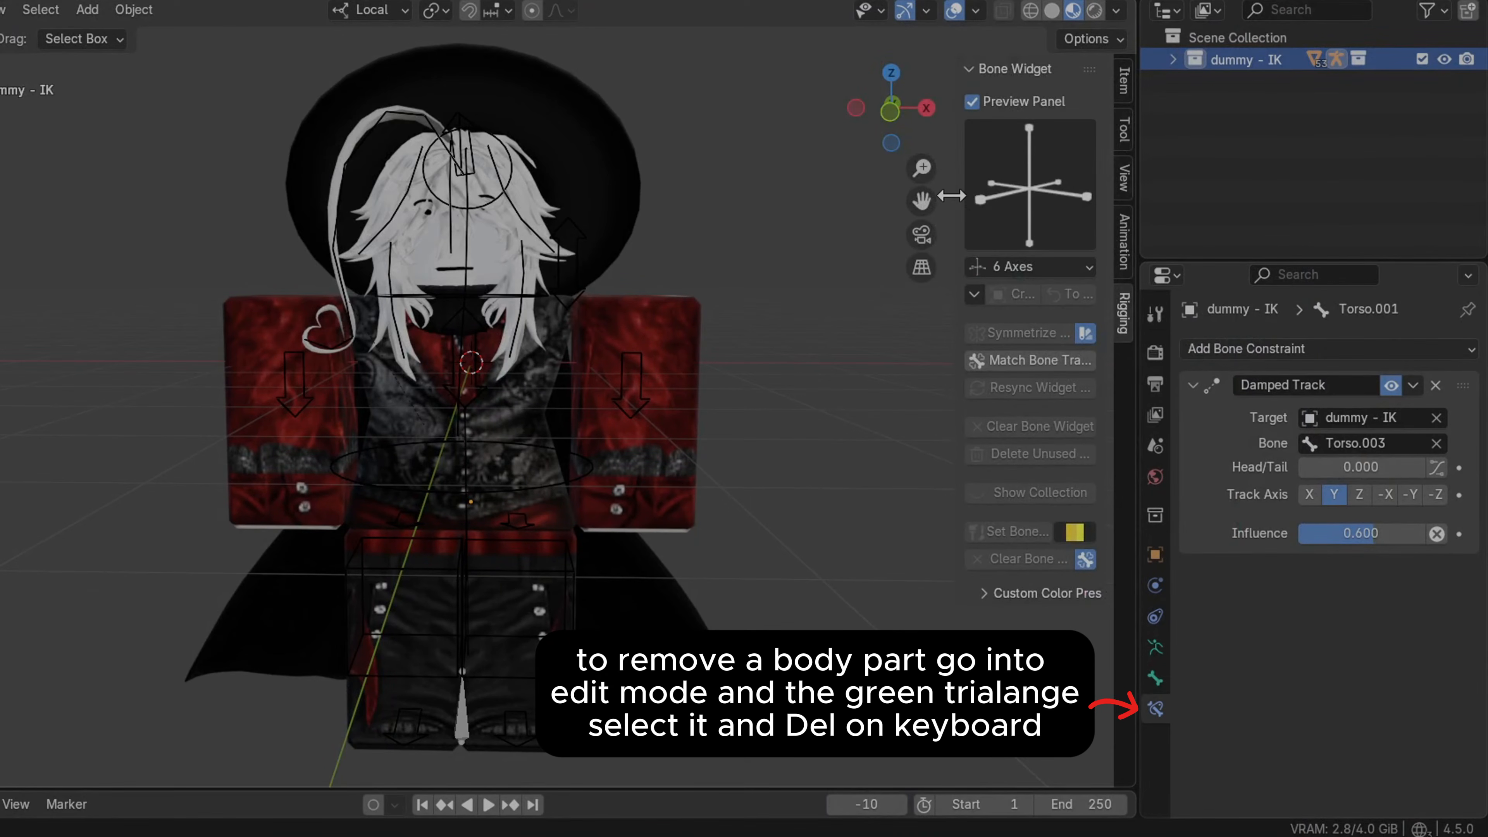
{"action": "left_click_drag", "start_coordinate": [951, 196], "coordinate": [1113, 195]}
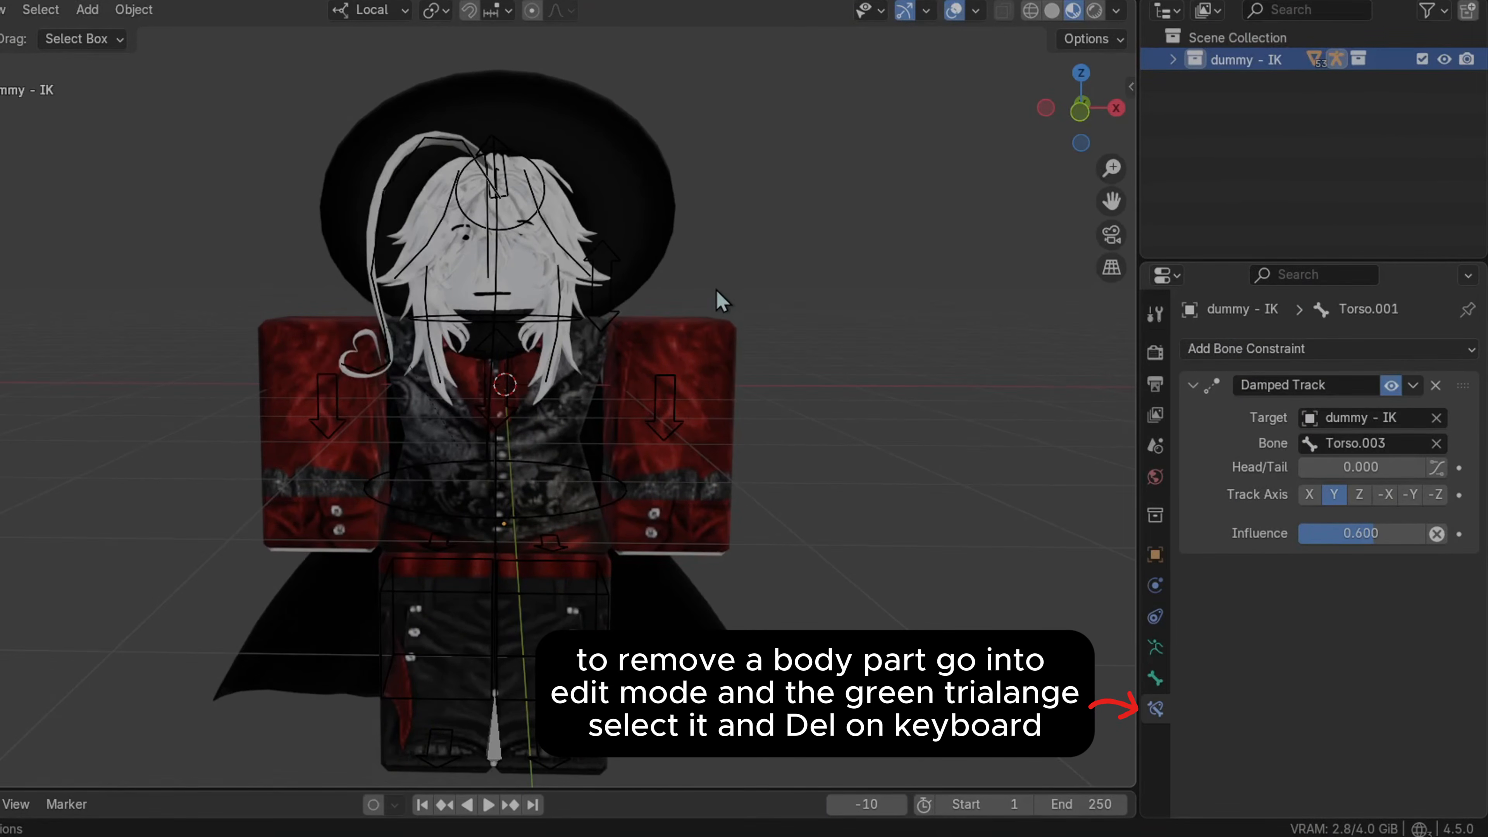
Enter Edit Mode on the dummy mesh and hide the hair, hat, heart and neck objects
{"action": "left_click", "coordinate": [710, 363]}
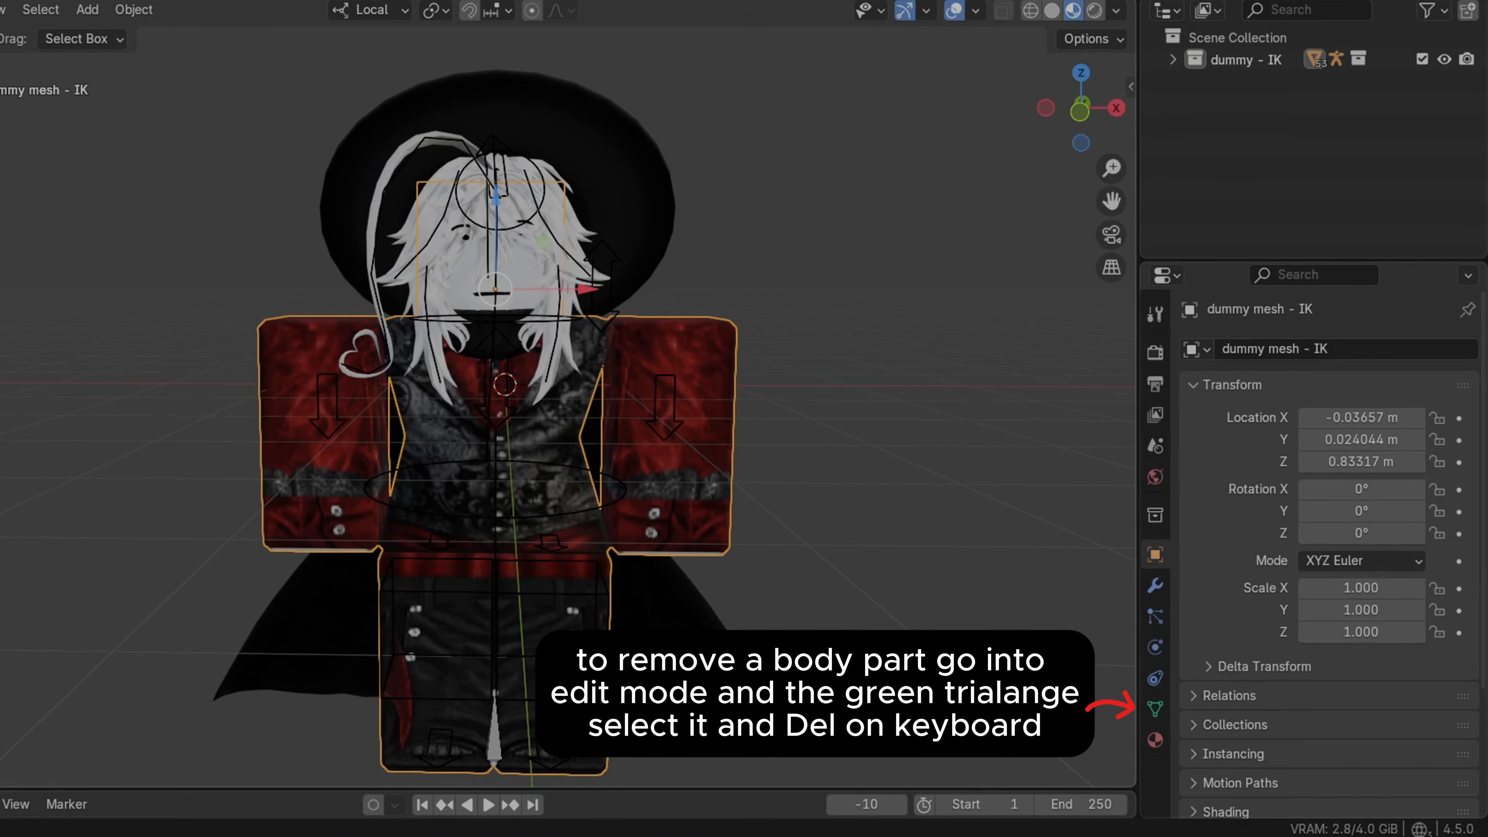
{"action": "key", "text": "Tab"}
{"action": "key", "text": "l"}
{"action": "left_click", "coordinate": [735, 220]}
{"action": "middle_click_drag", "start_coordinate": [793, 239], "coordinate": [794, 236]}
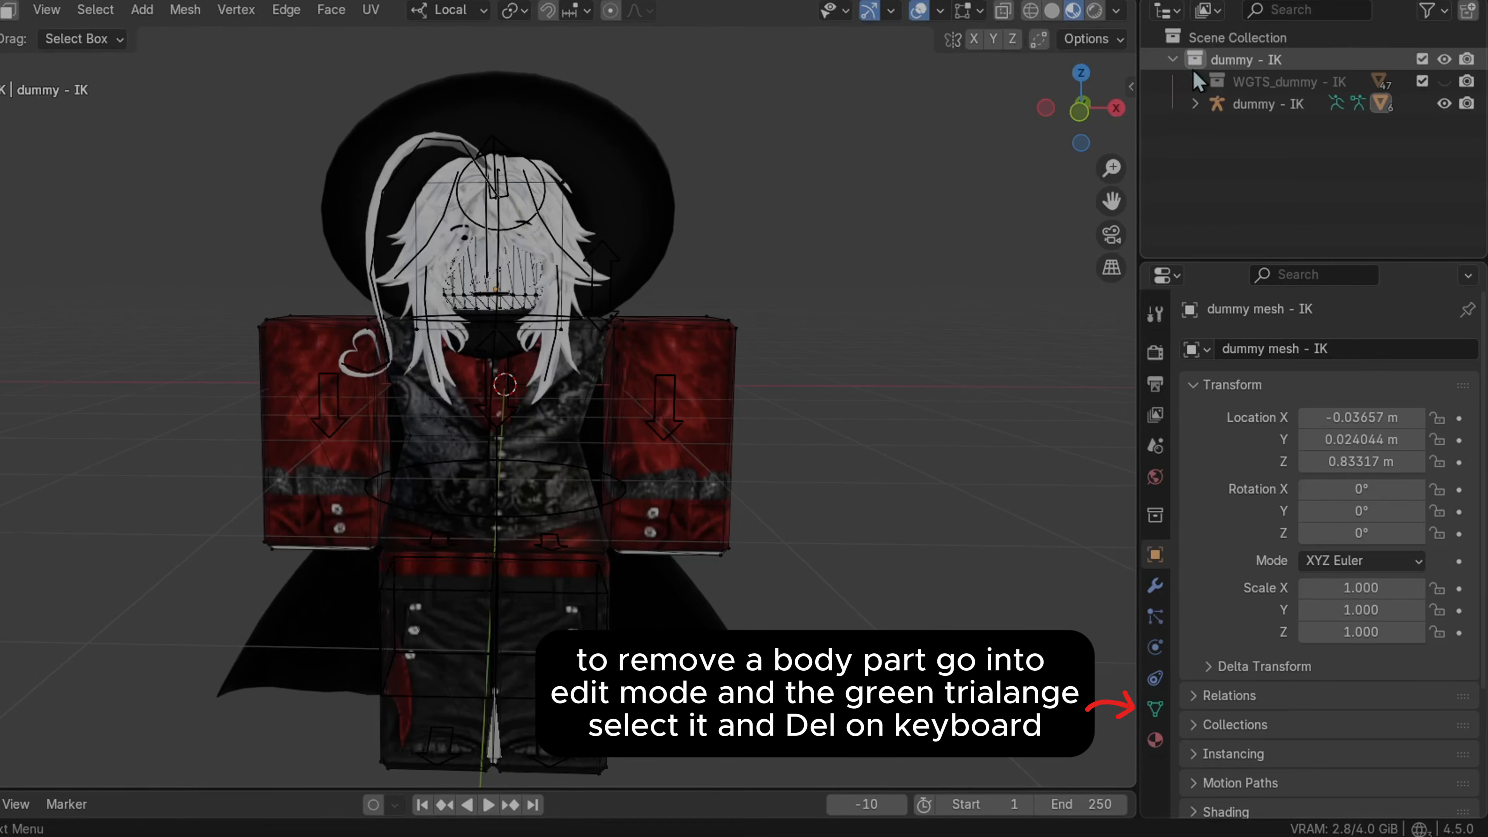
{"action": "left_click", "coordinate": [1195, 81]}
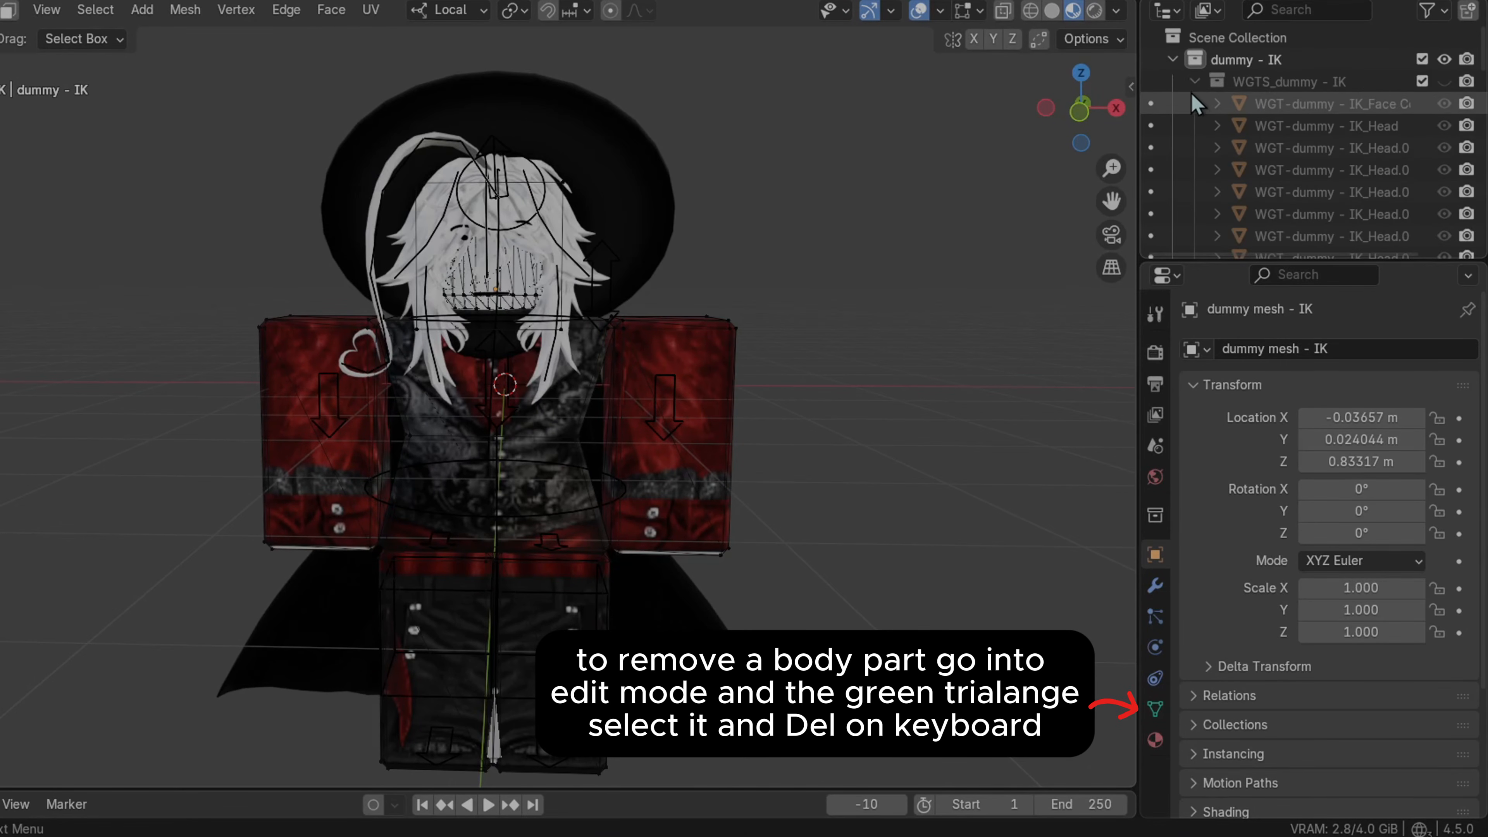
{"action": "left_click", "coordinate": [1195, 81]}
{"action": "left_click", "coordinate": [1195, 103]}
{"action": "scroll", "coordinate": [1318, 176], "scroll_direction": "down", "scroll_amount": 2}
{"action": "left_click_drag", "start_coordinate": [1444, 236], "coordinate": [1444, 169]}
{"action": "middle_click_drag", "start_coordinate": [767, 176], "coordinate": [867, 193]}
Select the Head vertex group's vertices in the mesh data properties and delete them
{"action": "left_click", "coordinate": [1154, 587]}
{"action": "left_click", "coordinate": [1155, 646]}
{"action": "left_click", "coordinate": [1156, 709]}
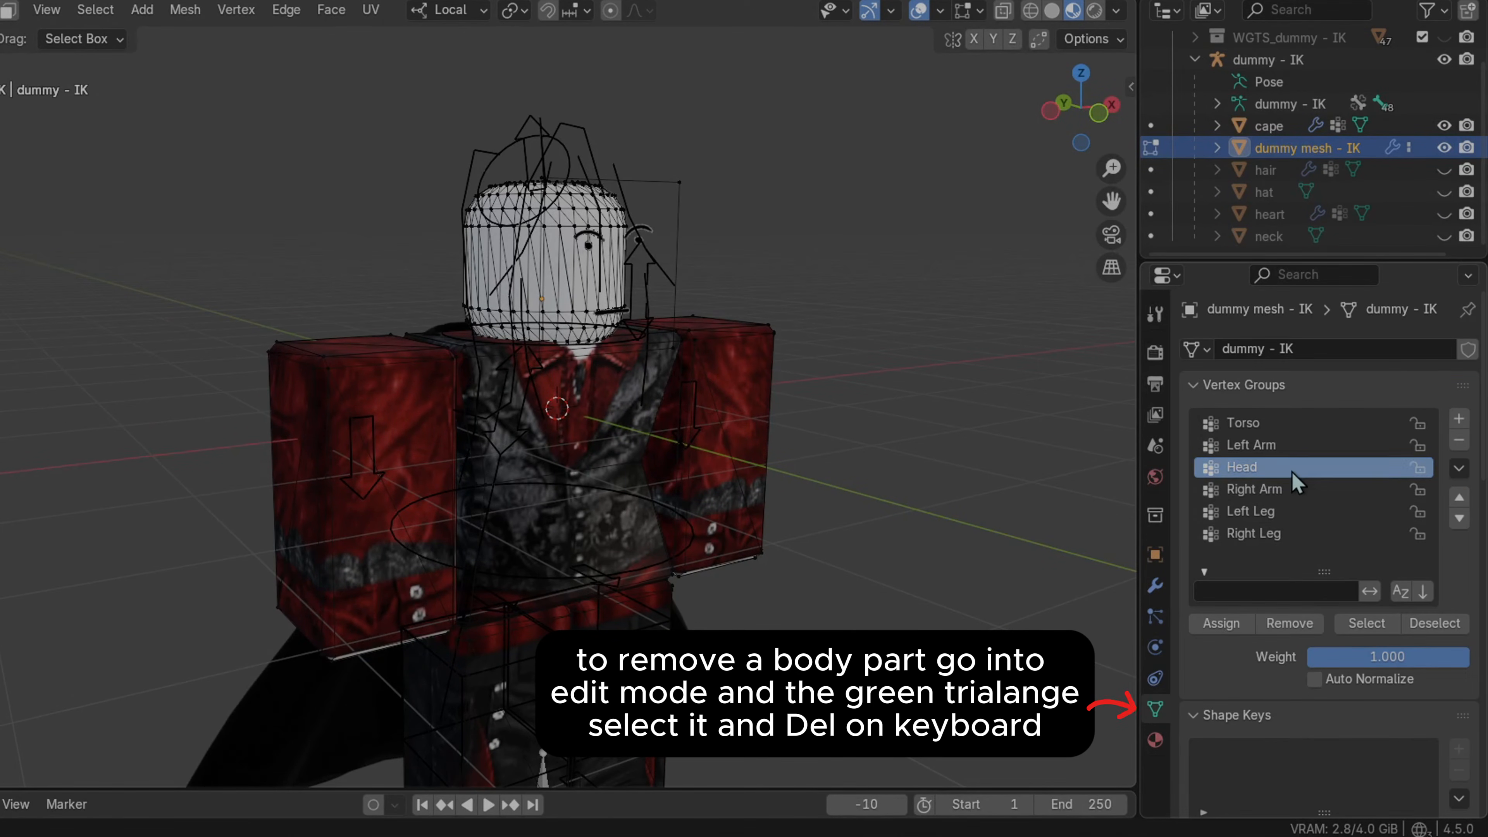
{"action": "left_click", "coordinate": [1362, 623]}
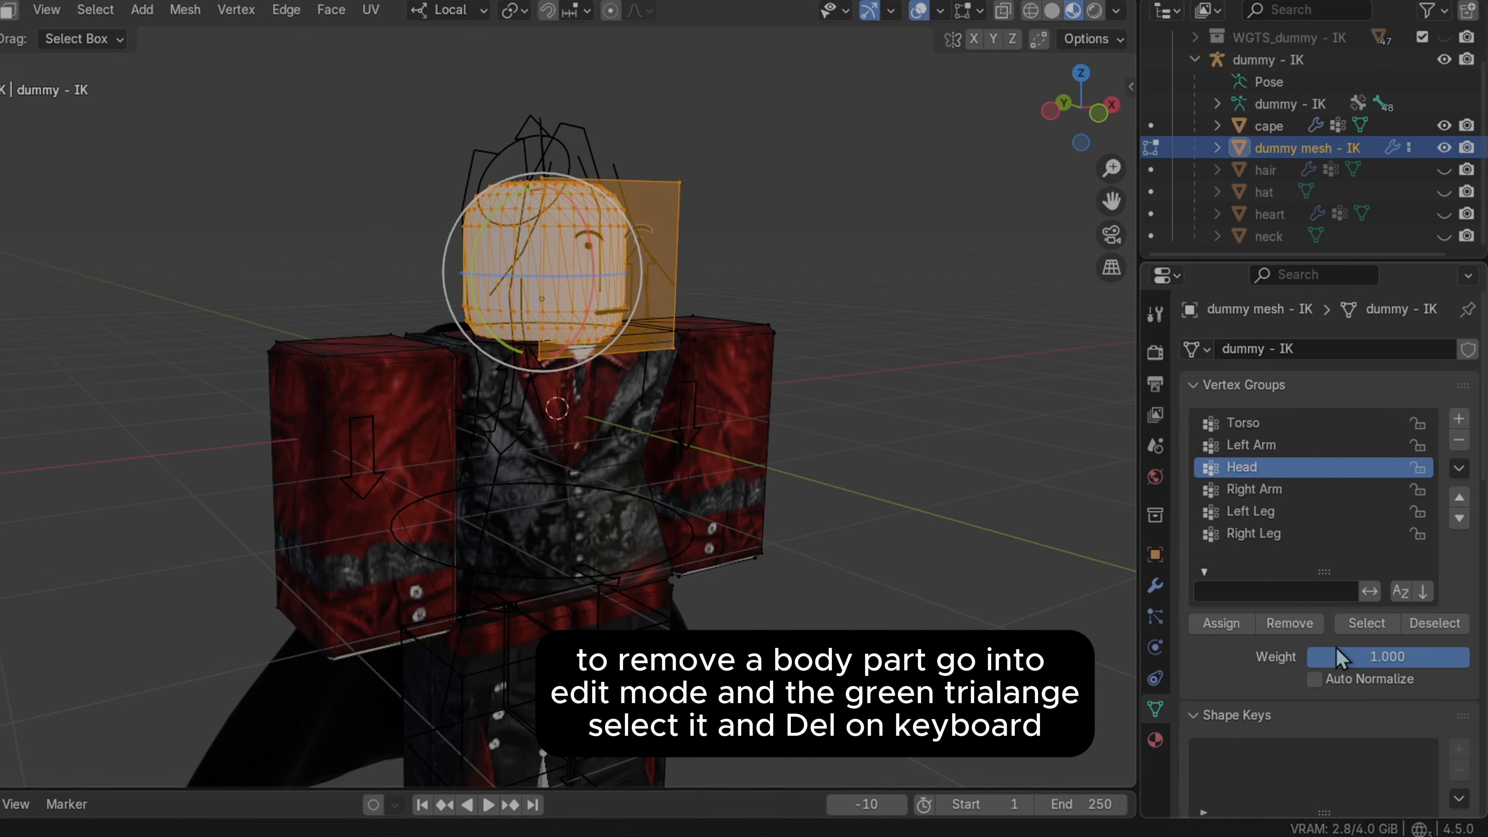
{"action": "key", "text": "Delete"}
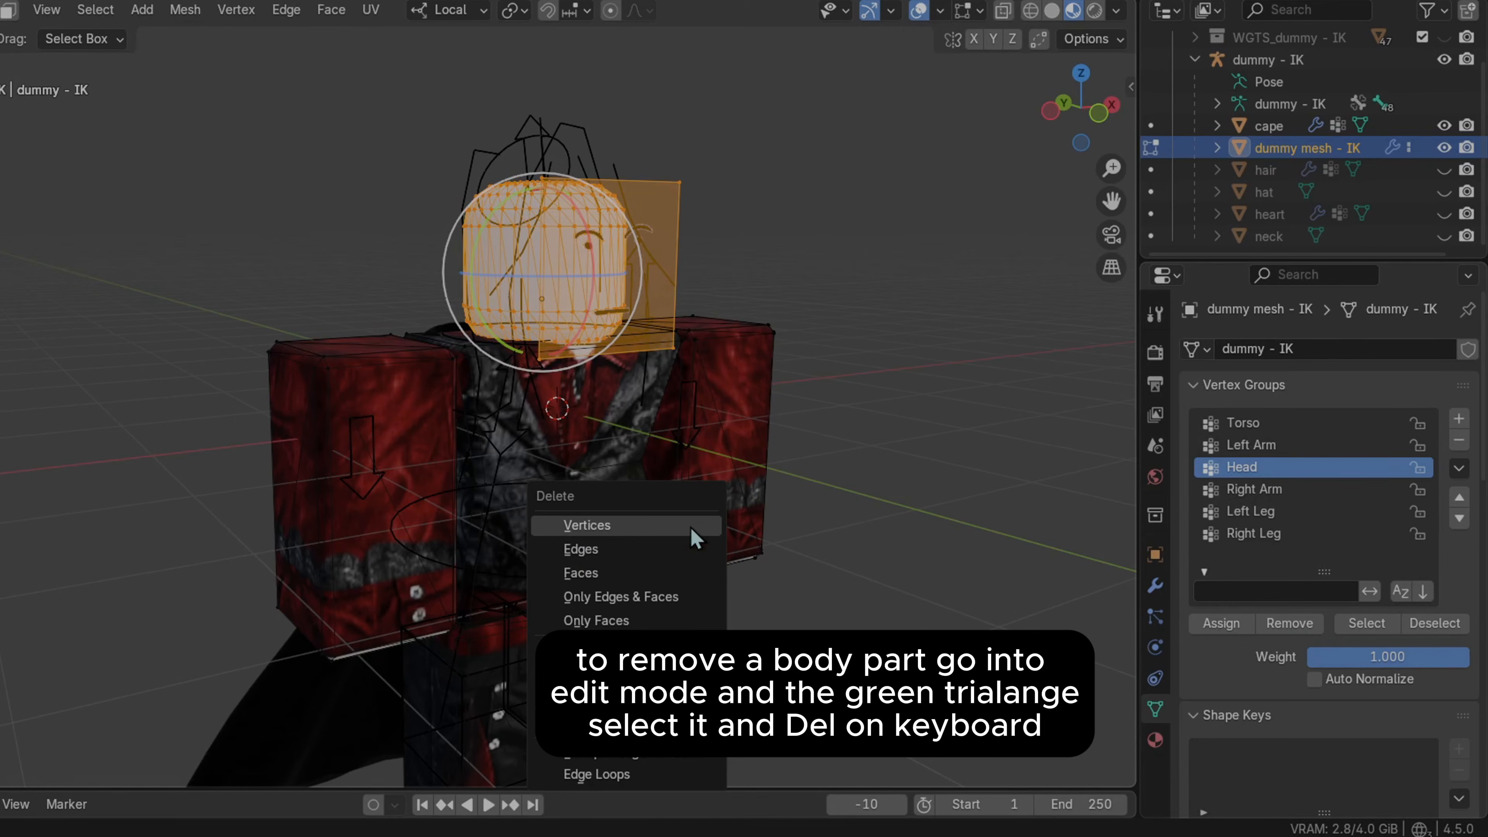
{"action": "left_click", "coordinate": [649, 531]}
Select the Right Arm vertex group's vertices and delete them
{"action": "middle_click_drag", "start_coordinate": [652, 485], "coordinate": [1029, 475]}
{"action": "left_click", "coordinate": [1246, 490]}
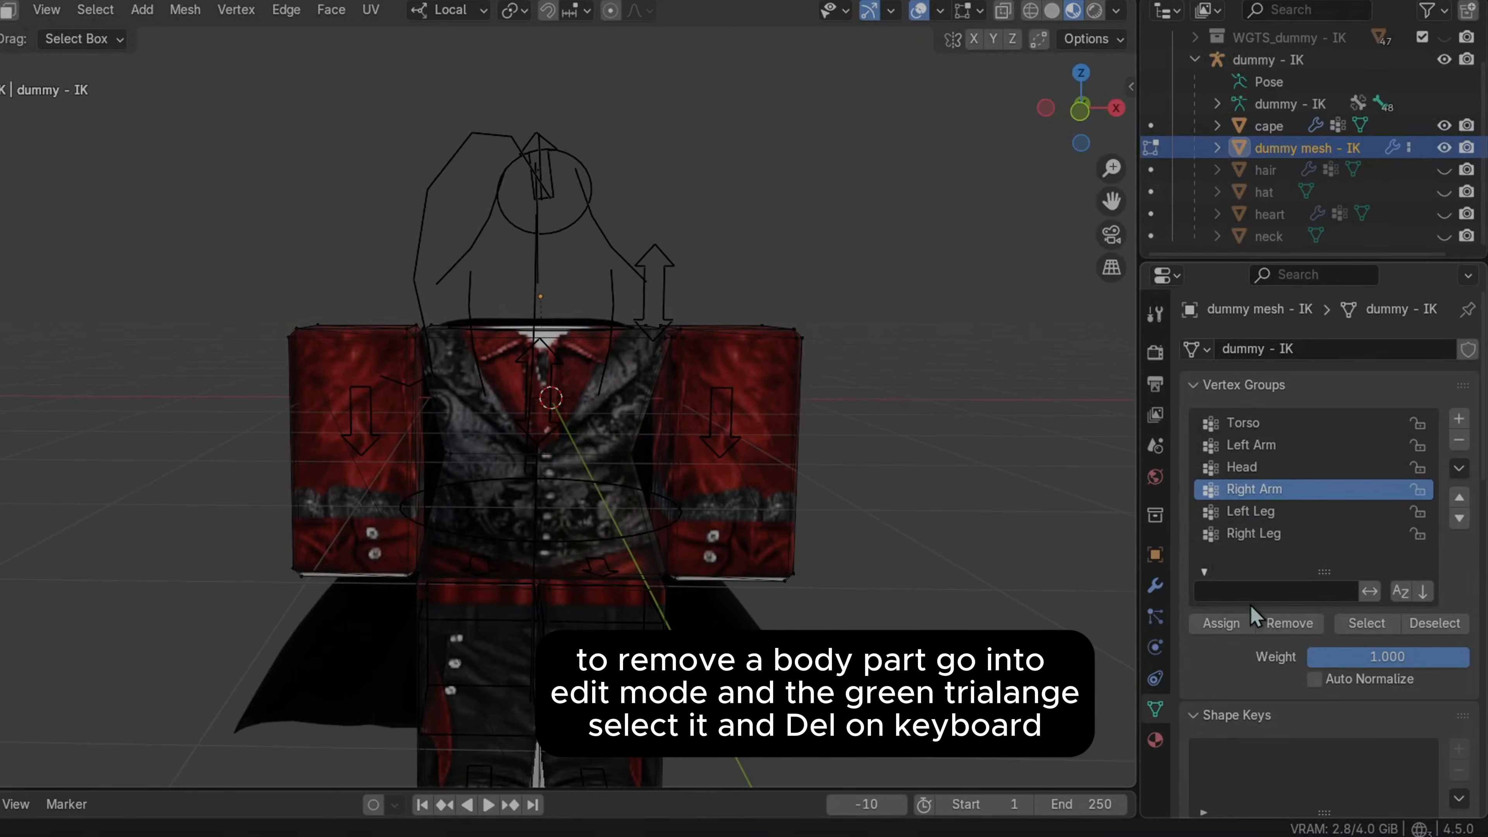
{"action": "left_click", "coordinate": [1365, 623]}
{"action": "key", "text": "Delete"}
{"action": "left_click", "coordinate": [676, 476]}
{"action": "mouse_move", "coordinate": [674, 472]}
{"action": "middle_mouse_down"}
{"action": "mouse_move", "coordinate": [807, 442]}
{"action": "mouse_move", "coordinate": [665, 445]}
{"action": "middle_mouse_up"}
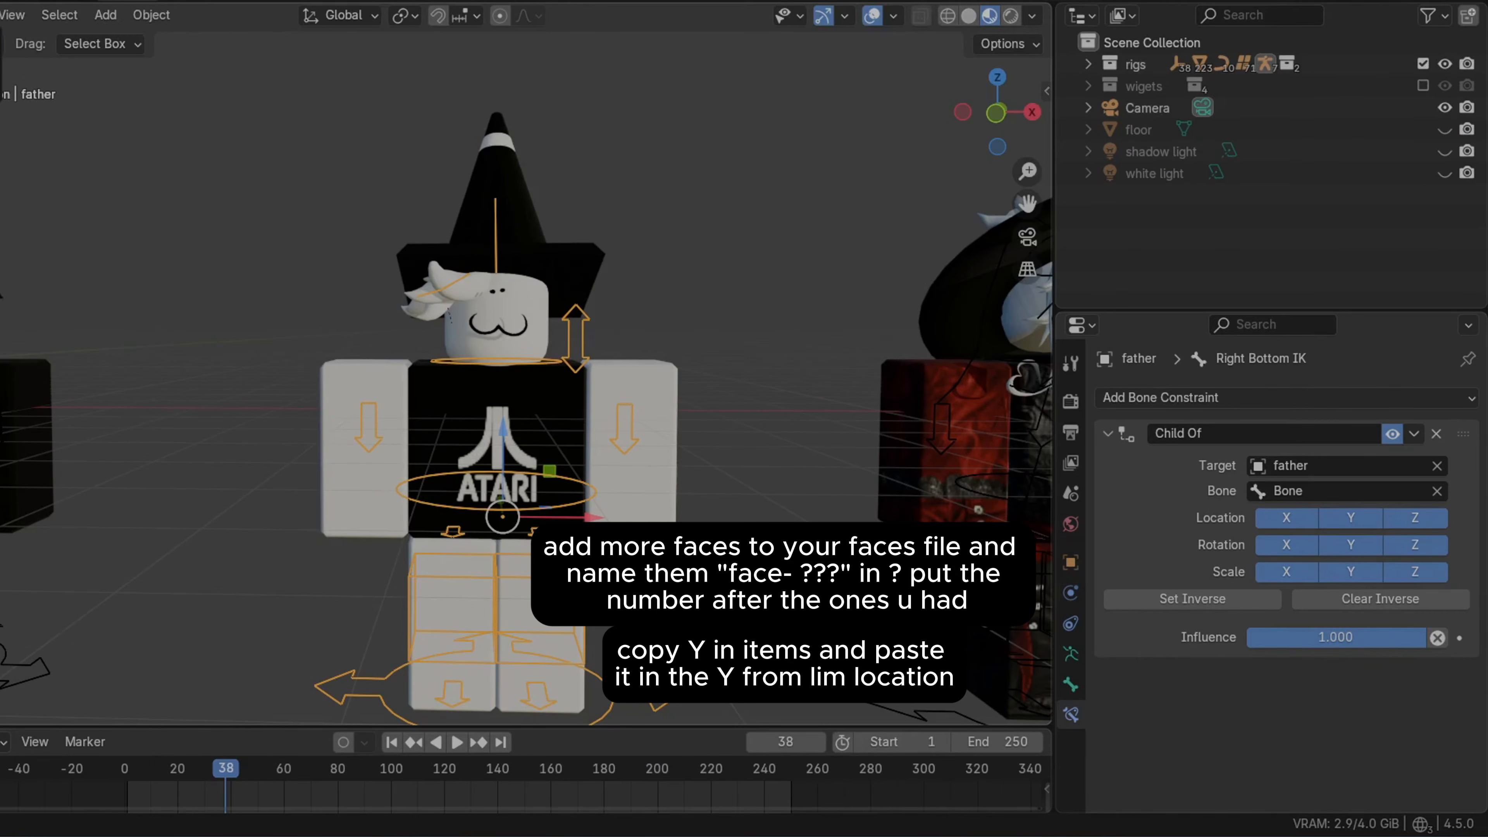
{"action": "key", "text": "ctrl+Tab"}
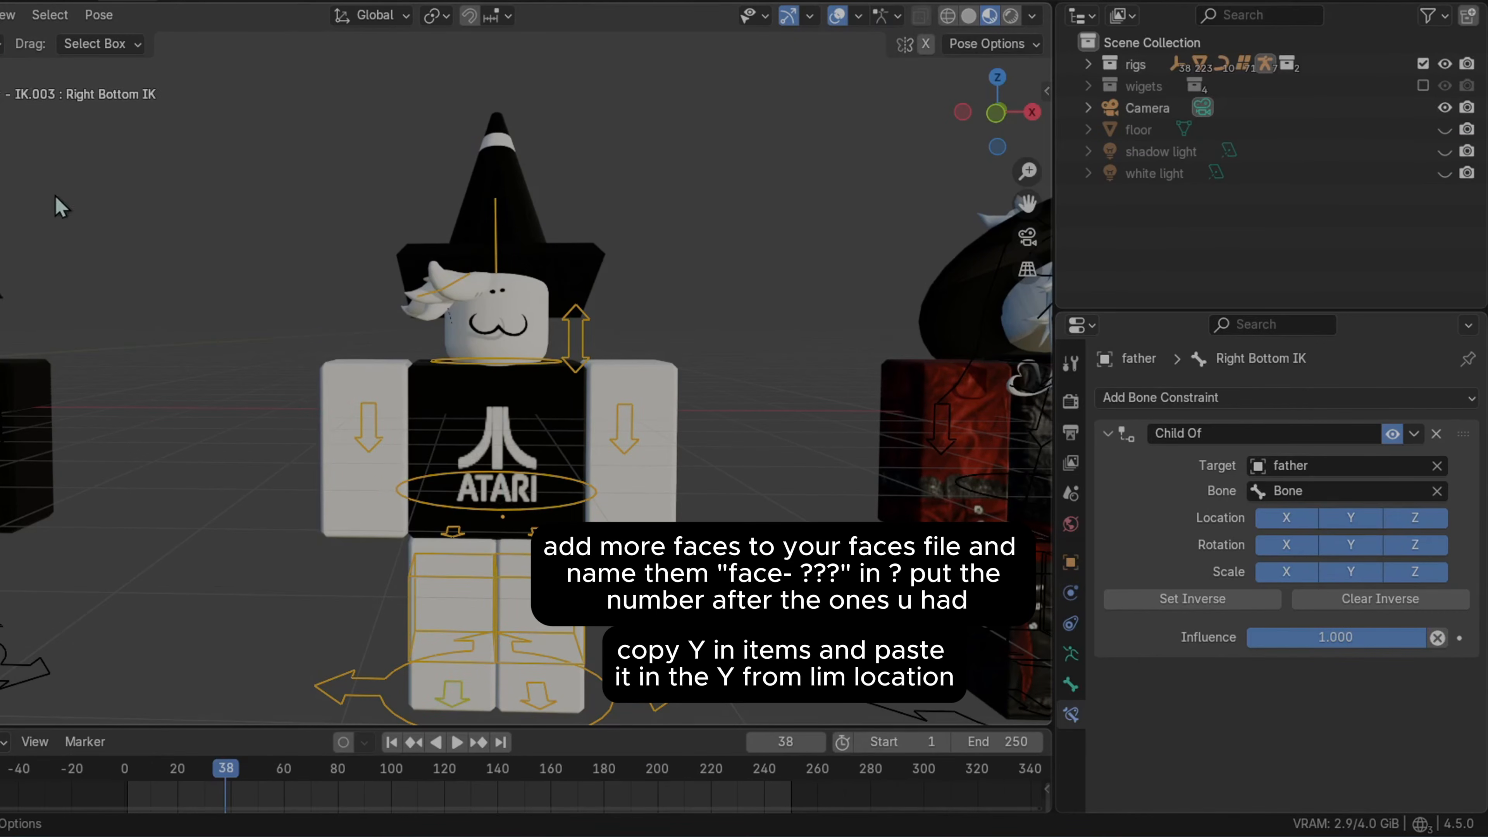
Select the Face Control bone, open its bone constraints and try pasting a new Limit Location minimum Y
{"action": "scroll", "coordinate": [713, 308], "scroll_direction": "up", "scroll_amount": 2}
{"action": "left_click", "coordinate": [648, 304]}
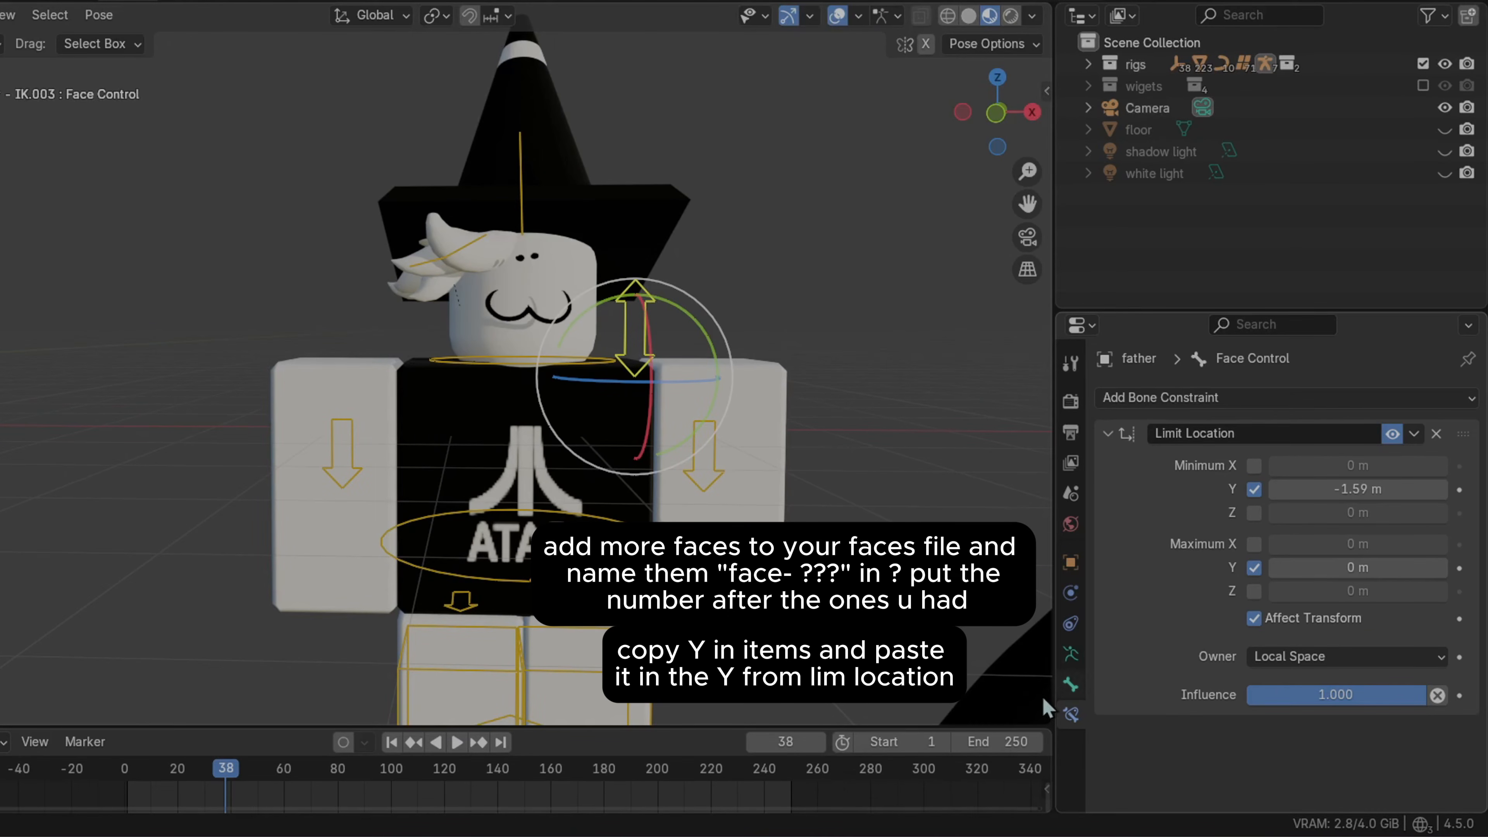
{"action": "left_click", "coordinate": [1071, 687]}
{"action": "left_click", "coordinate": [1070, 711]}
{"action": "key", "text": "ctrl+v"}
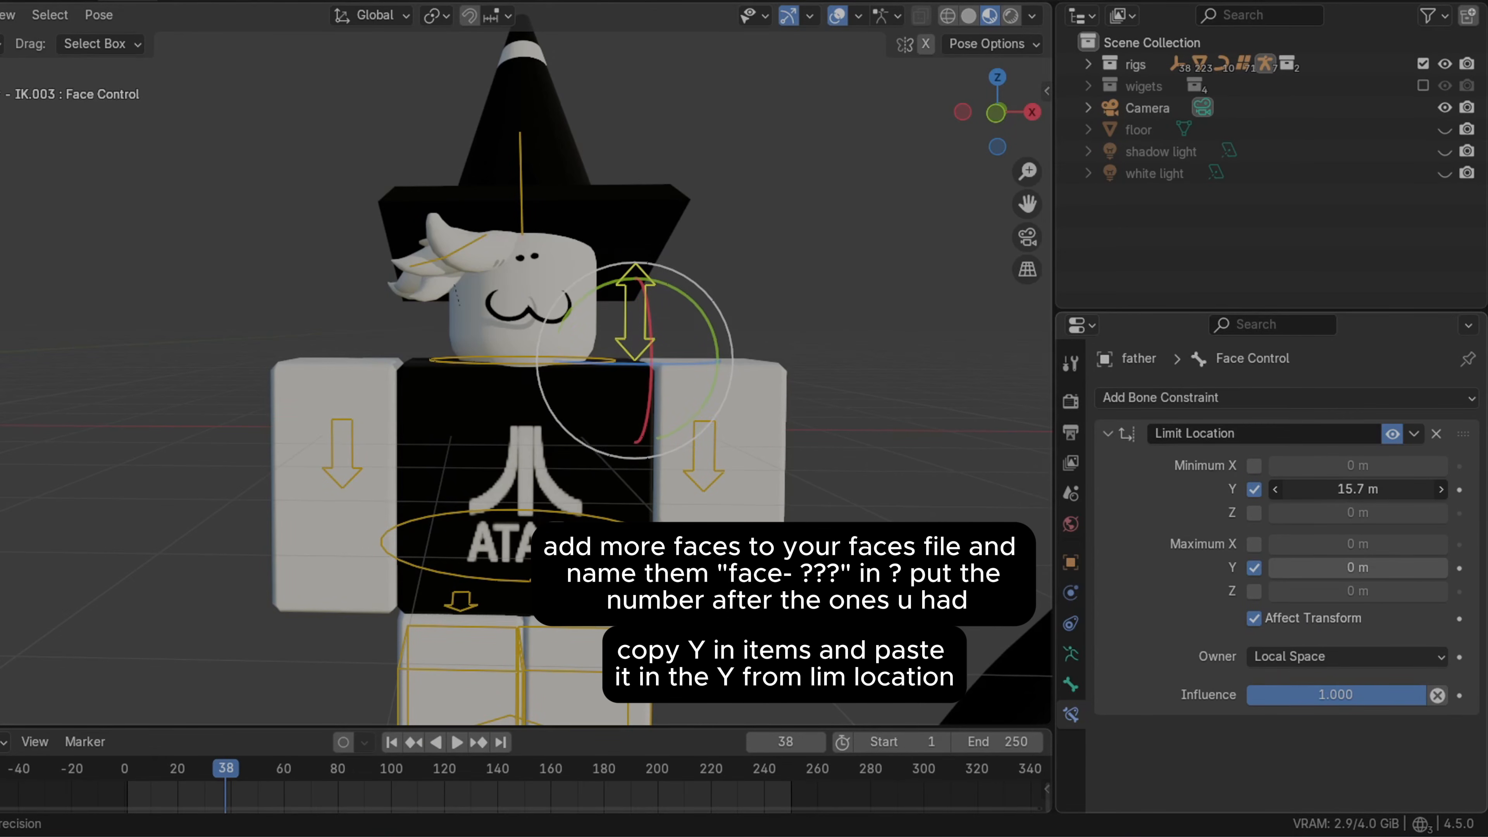
{"action": "left_click_drag", "start_coordinate": [1358, 490], "coordinate": [1430, 489]}
{"action": "key", "text": "ctrl+z"}
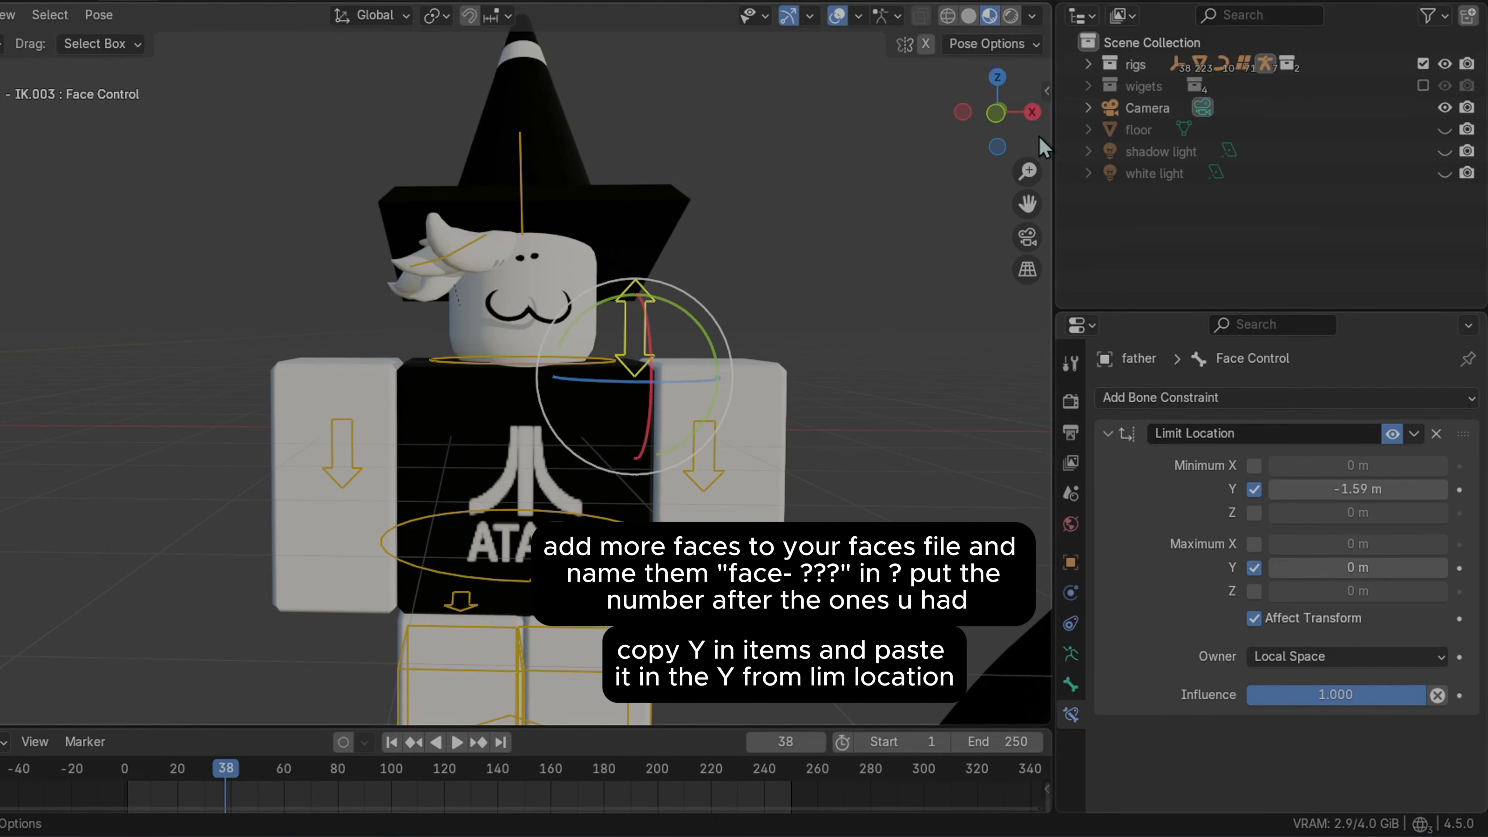
Copy the Face Control bone's Y location from the sidebar into the Limit Location minimum Y, giving -1.59 m
{"action": "left_click_drag", "start_coordinate": [1047, 89], "coordinate": [785, 149]}
{"action": "left_click", "coordinate": [1037, 82]}
{"action": "left_click_drag", "start_coordinate": [1321, 490], "coordinate": [1130, 403]}
{"action": "key", "text": "Escape"}
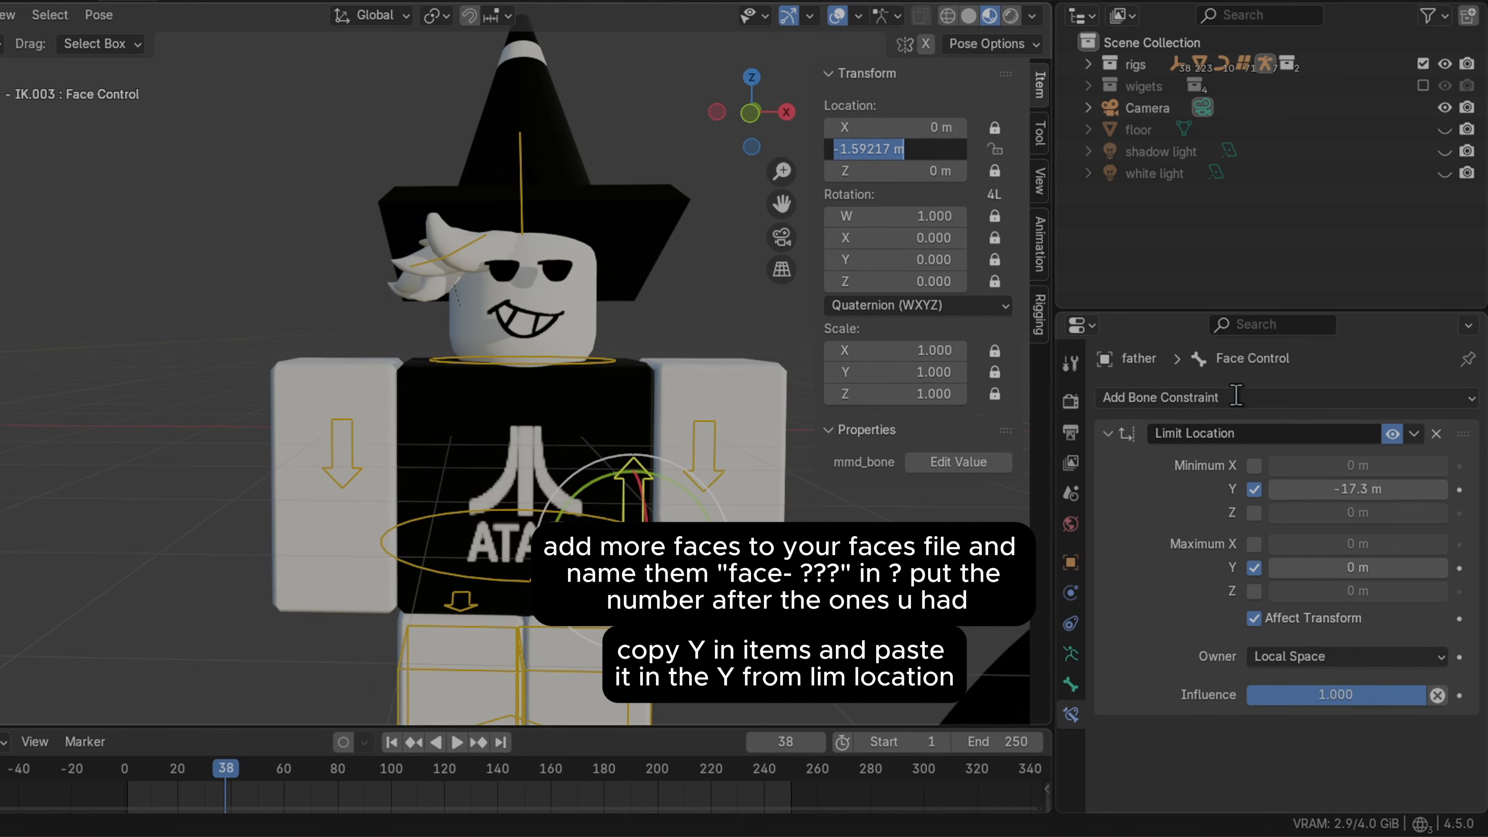
{"action": "left_click", "coordinate": [1322, 238]}
{"action": "left_click", "coordinate": [1342, 489]}
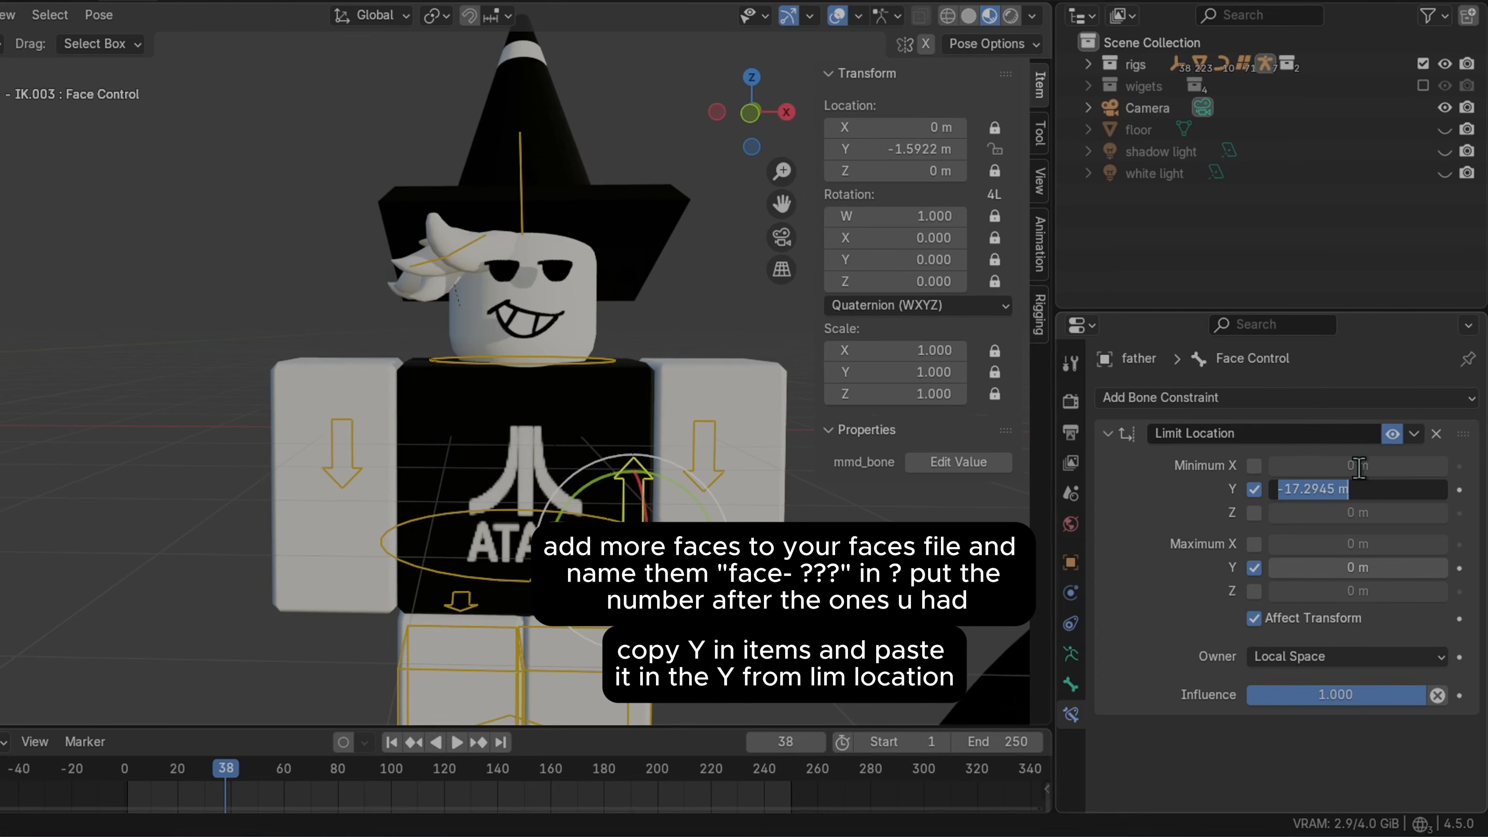
{"action": "key", "text": "Return"}
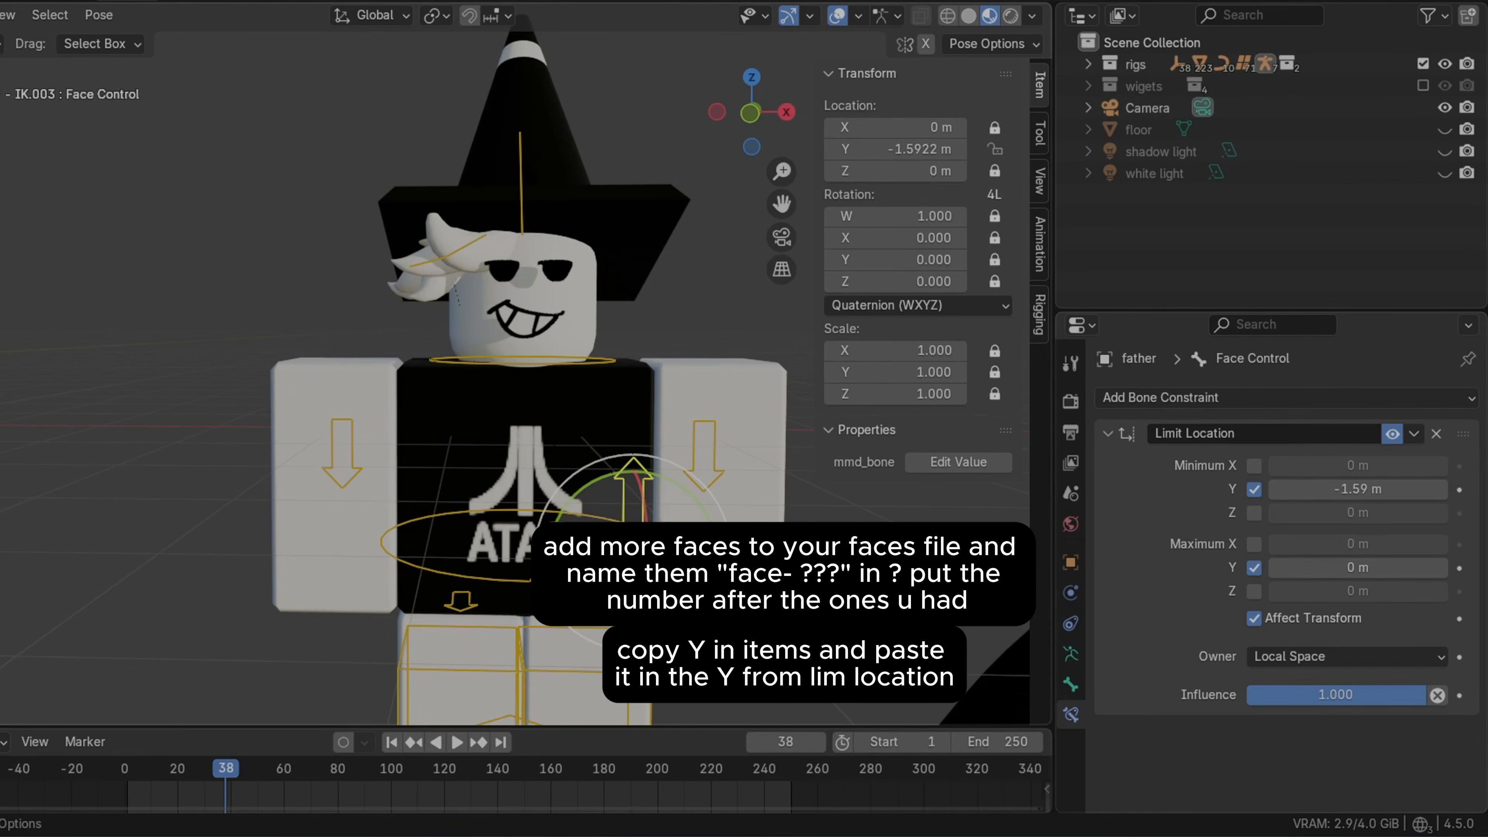
Test-move the Face Control bone along Z and cancel the move
{"action": "key", "text": "g"}
{"action": "key", "text": "z"}
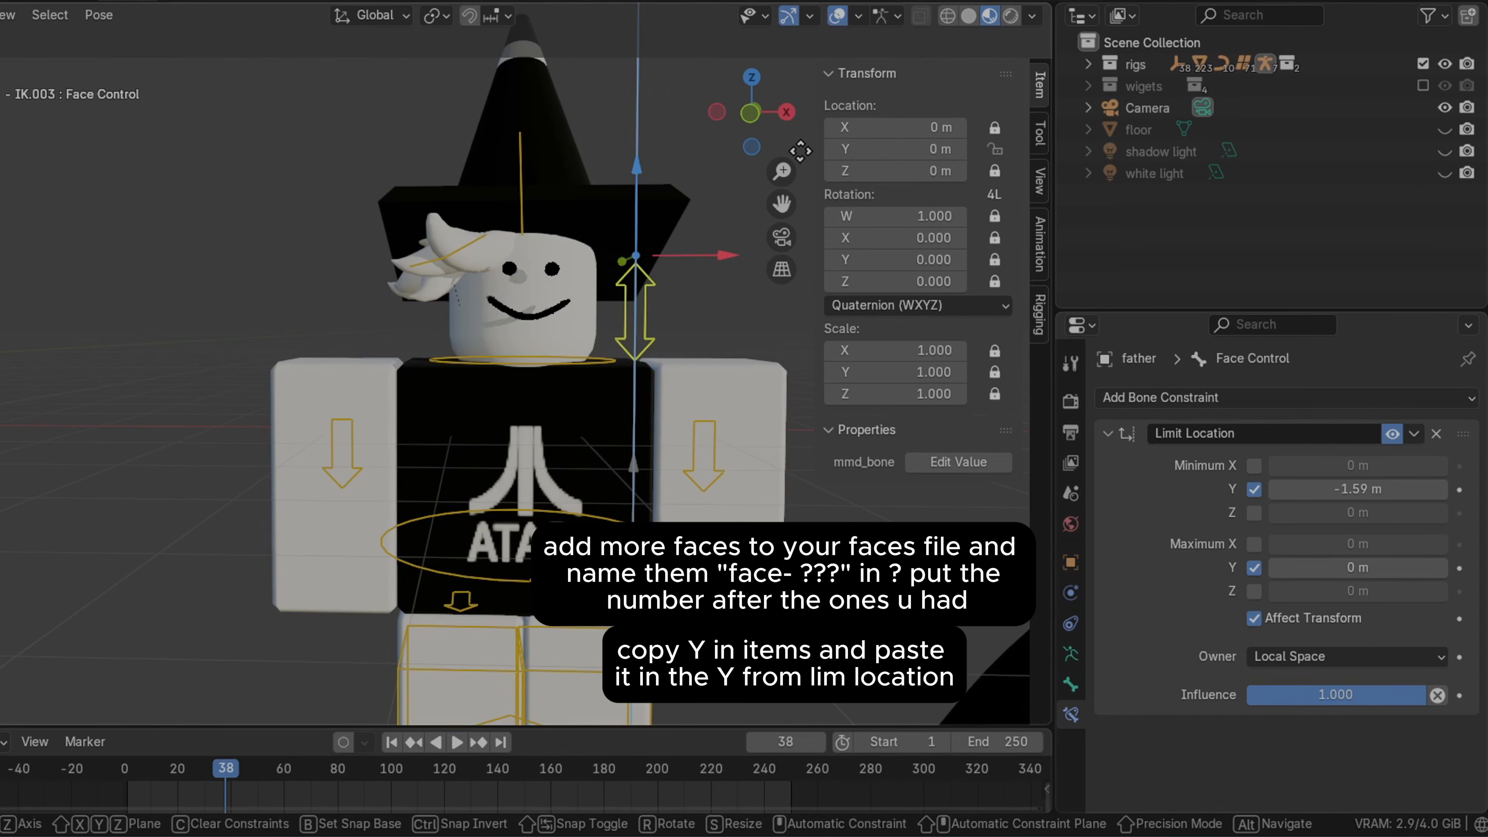
{"action": "key", "text": "Escape"}
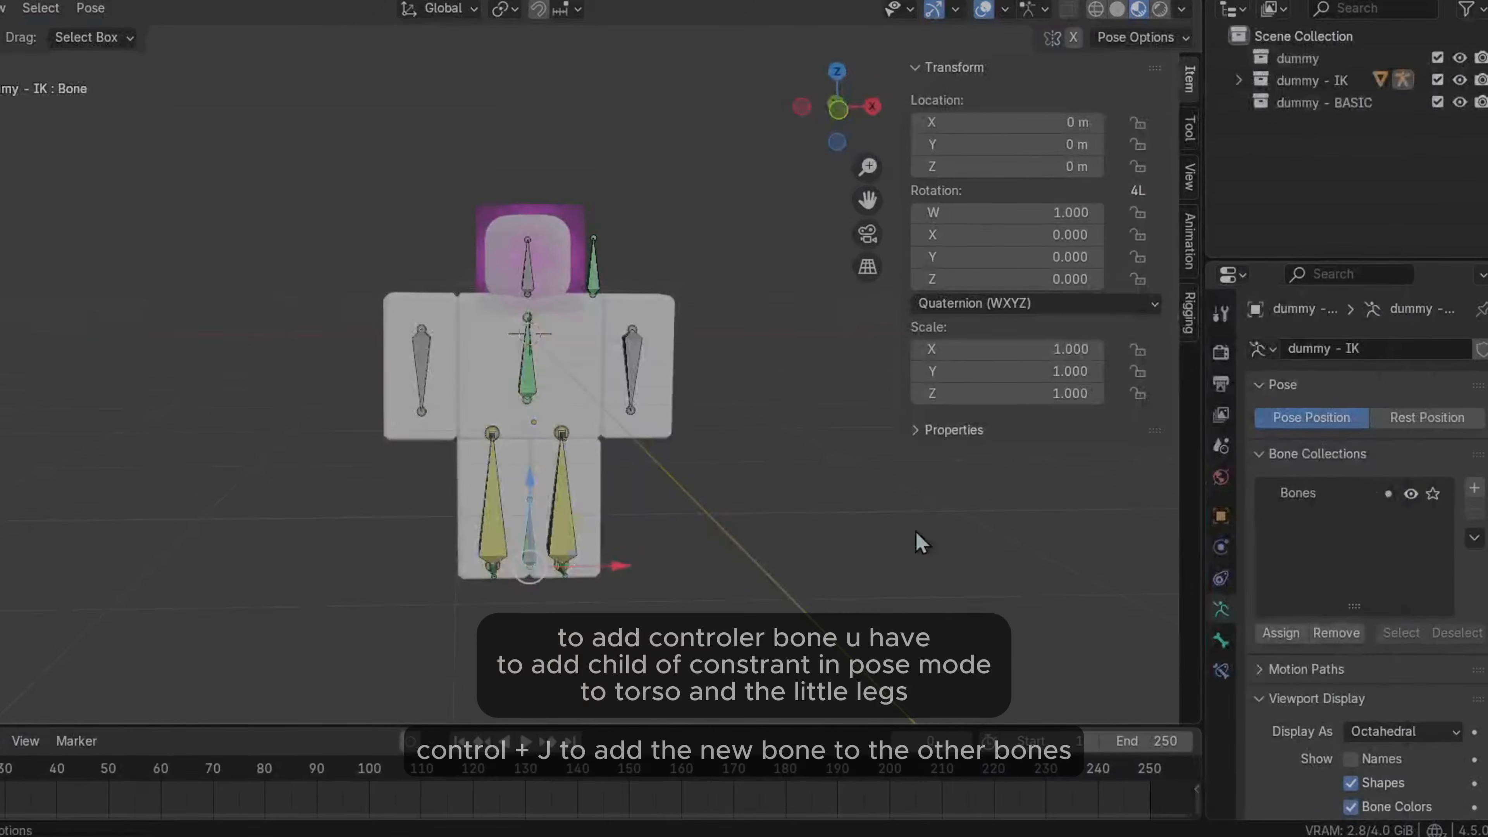
Test-move the dummy - IK bone along Z and cancel the move
{"action": "key", "text": "g"}
{"action": "key", "text": "z"}
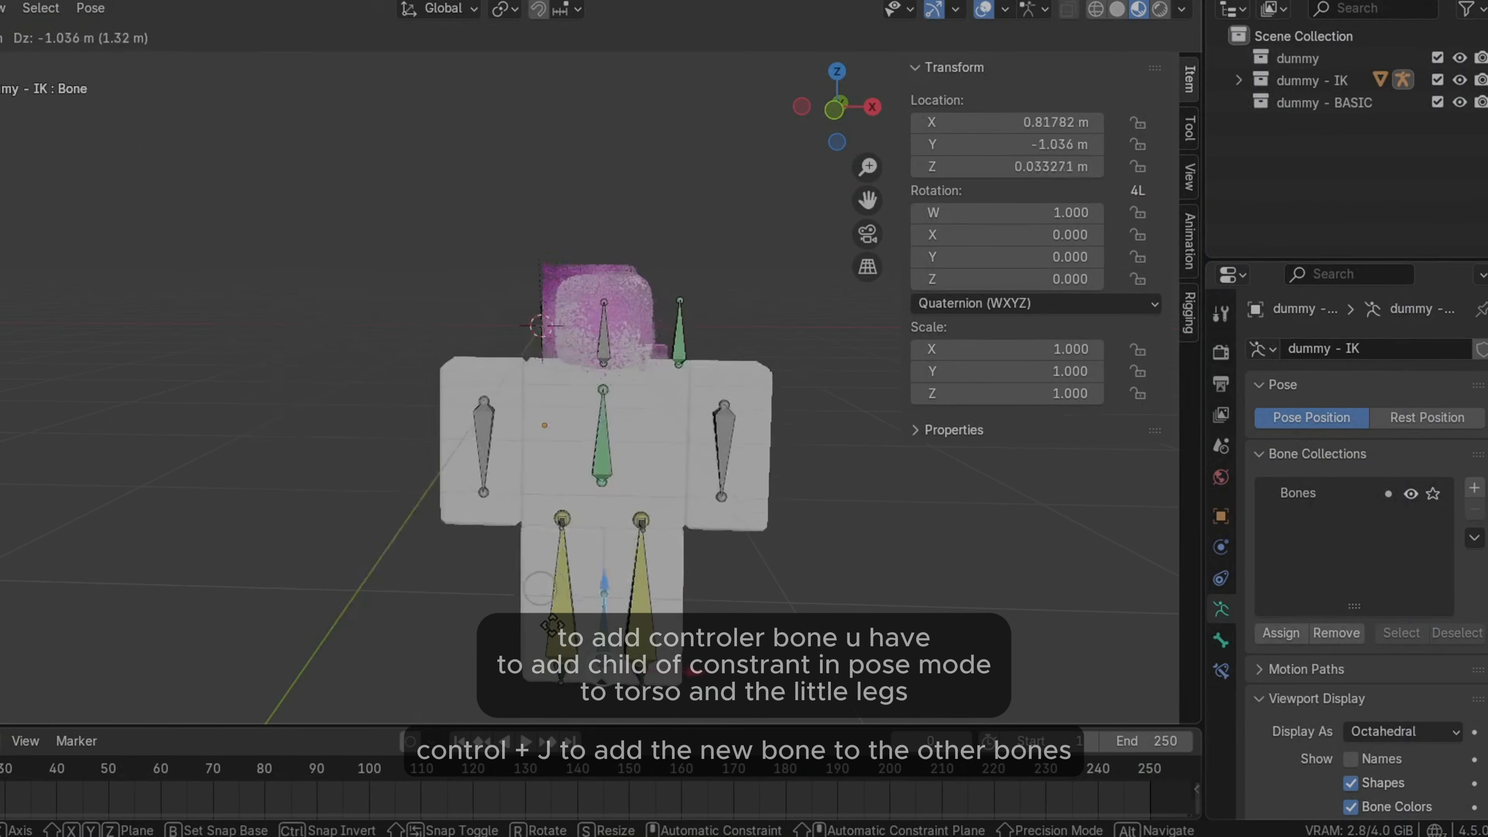
{"action": "key", "text": "Escape"}
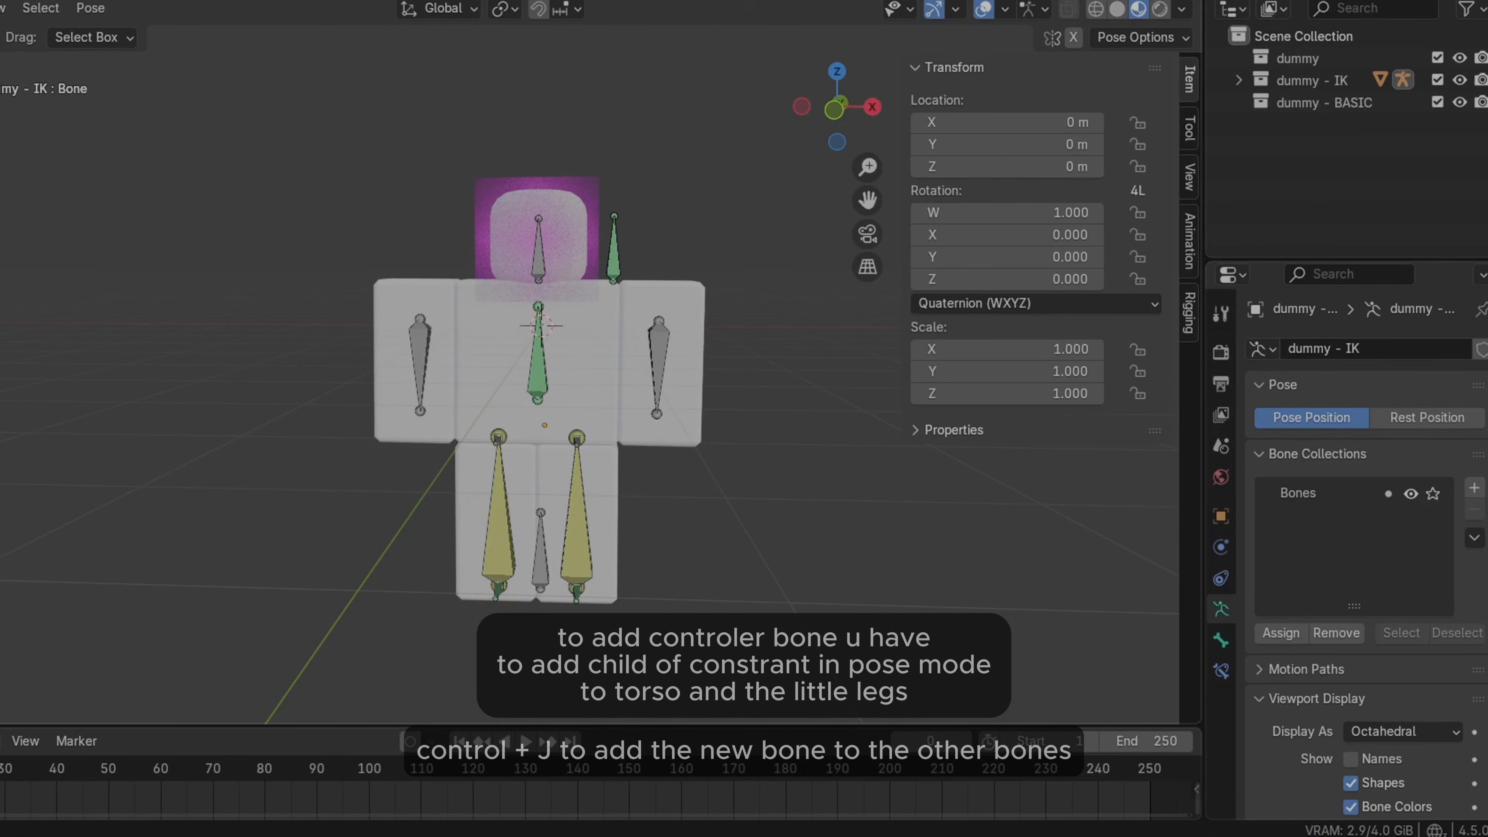
Add a new armature bone and join it into the dummy - IK rig
{"action": "key", "text": "ctrl+Tab"}
{"action": "left_click", "coordinate": [97, 7]}
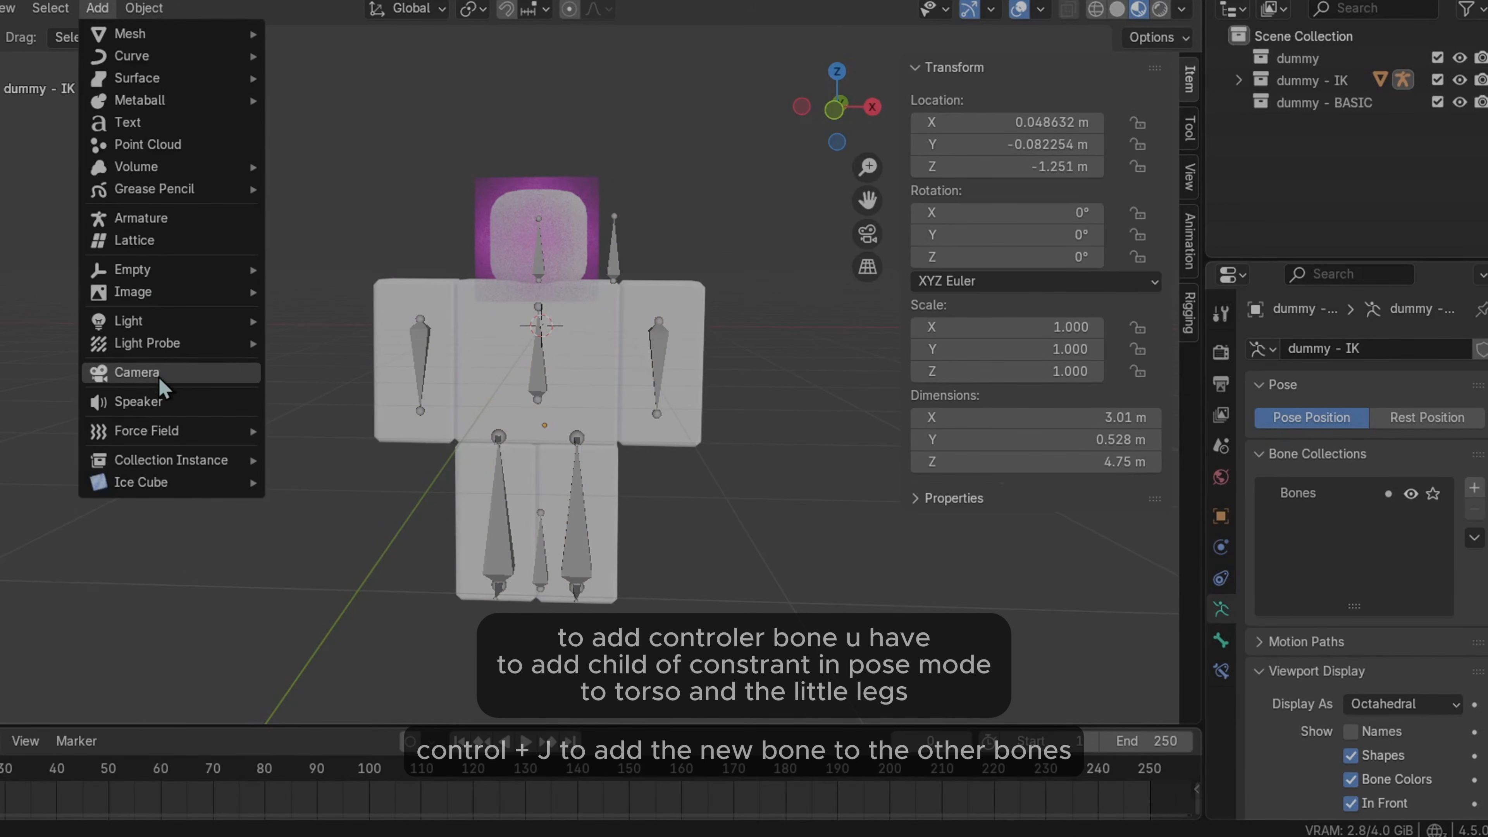
{"action": "left_click", "coordinate": [146, 220]}
{"action": "left_click_drag", "start_coordinate": [540, 259], "coordinate": [599, 68]}
{"action": "left_click_drag", "start_coordinate": [607, 138], "coordinate": [535, 574]}
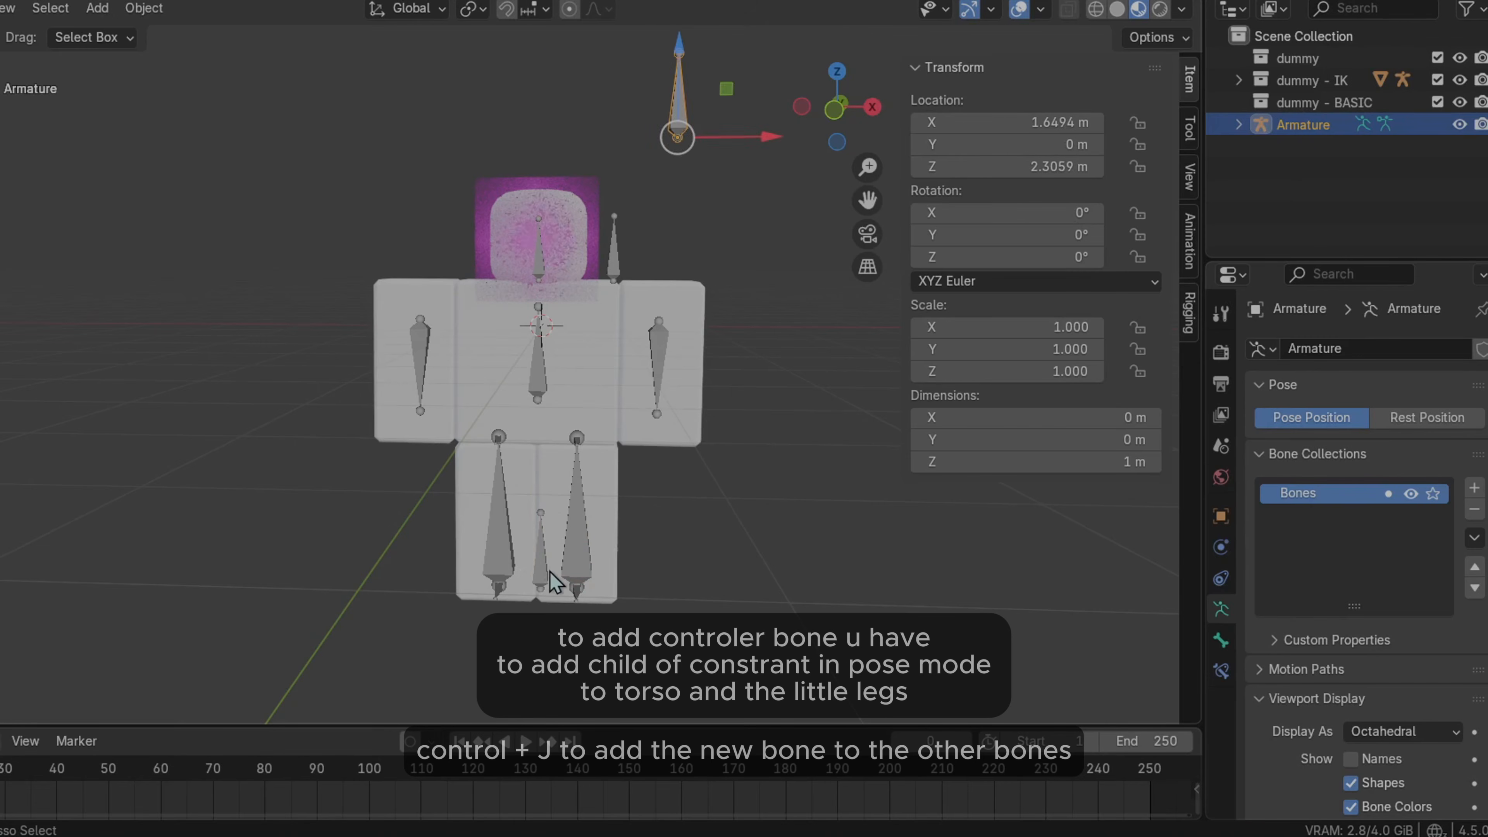
{"action": "left_click", "coordinate": [556, 396], "text": "shift"}
{"action": "key", "text": "ctrl+j"}
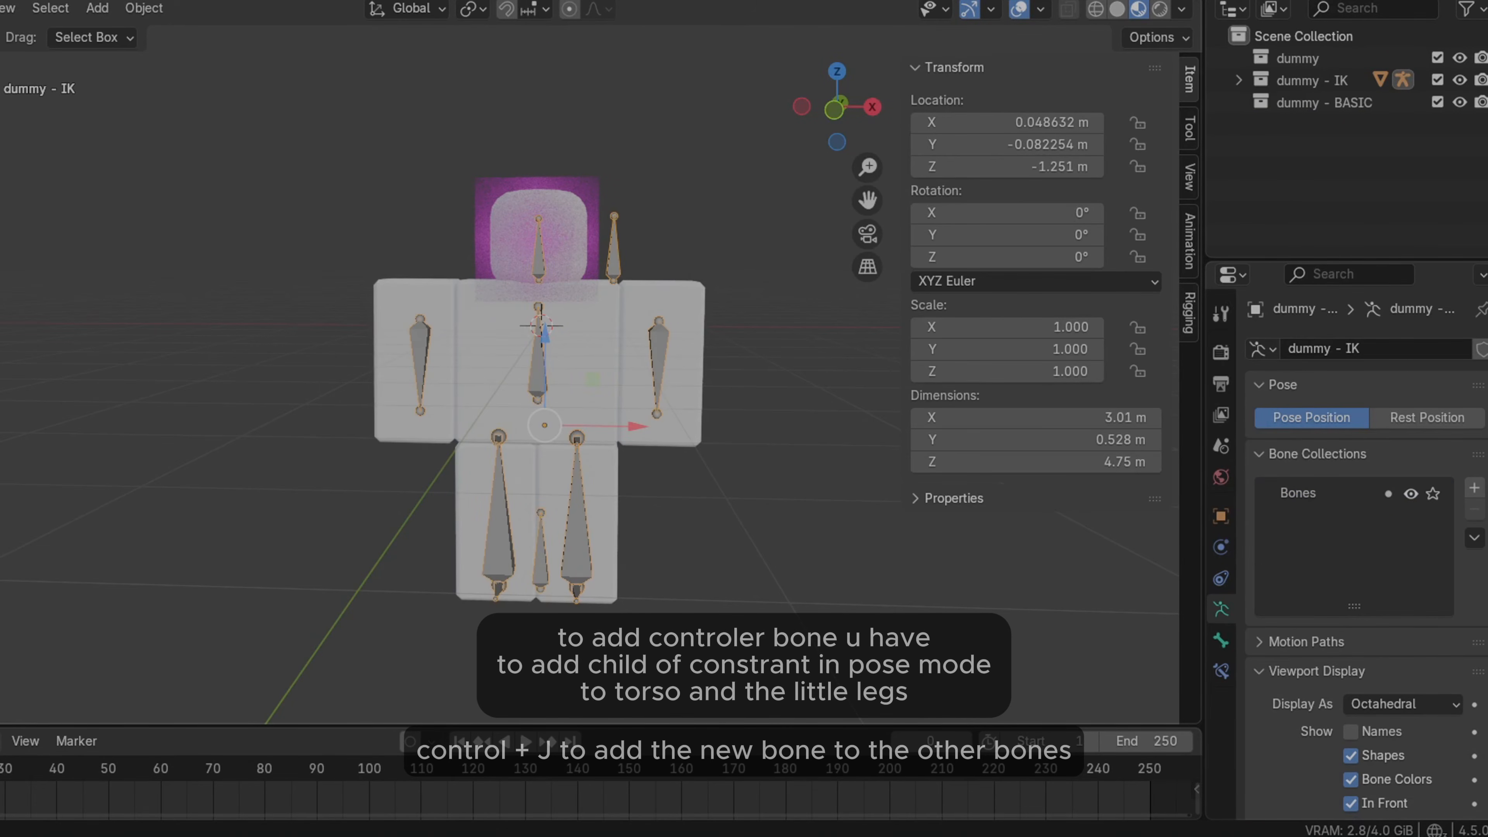
Enter Pose Mode and inspect the Torso bone's Child Of constraint
{"action": "key", "text": "ctrl+Tab"}
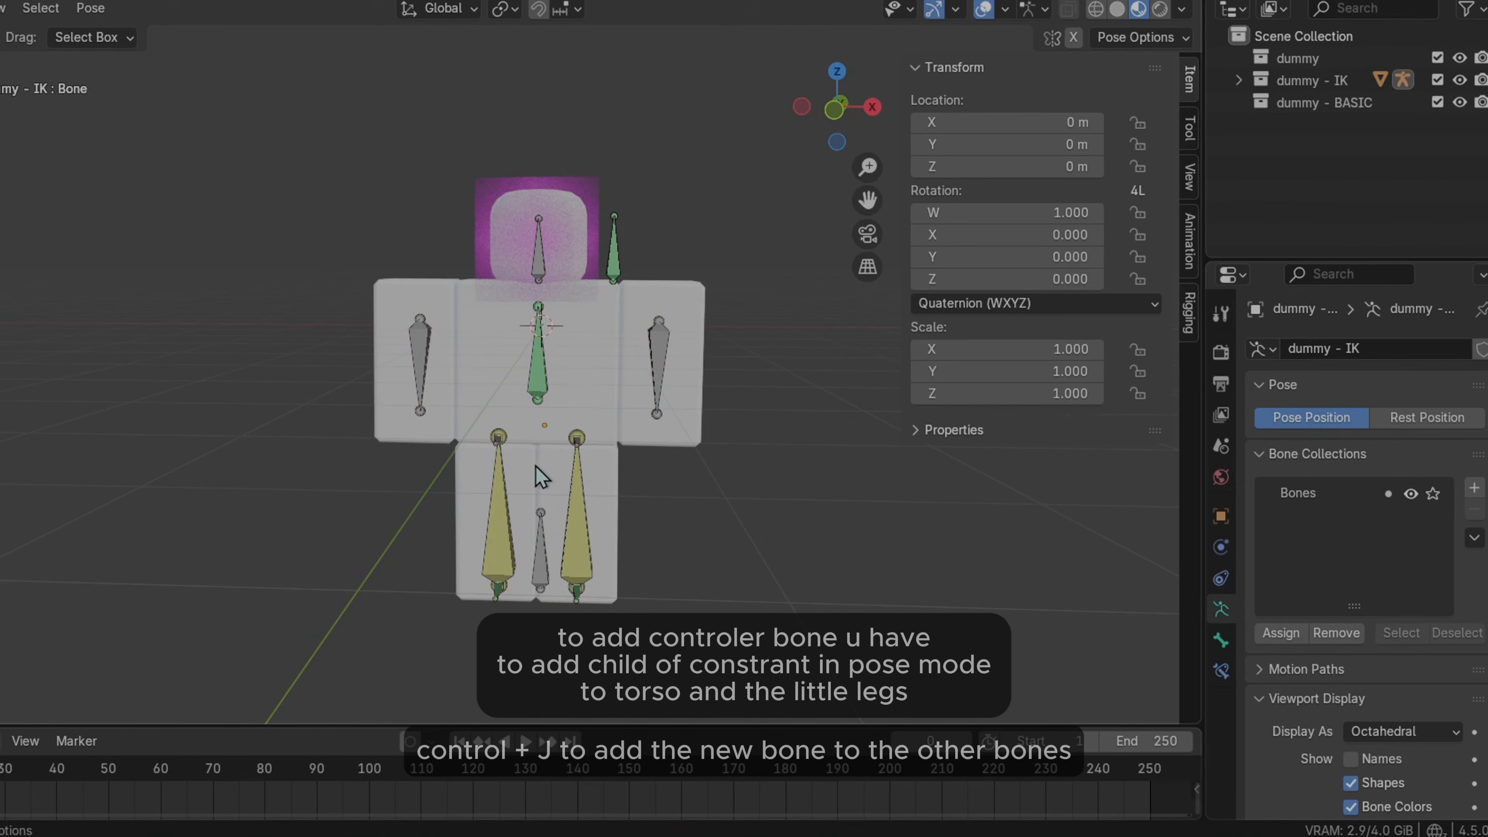
{"action": "left_click", "coordinate": [544, 574]}
{"action": "scroll", "coordinate": [651, 542], "scroll_direction": "up", "scroll_amount": 2}
{"action": "left_click_drag", "start_coordinate": [871, 197], "coordinate": [844, 125]}
{"action": "mouse_move", "coordinate": [545, 607]}
{"action": "left_mouse_down"}
{"action": "mouse_move", "coordinate": [573, 563]}
{"action": "mouse_move", "coordinate": [531, 611]}
{"action": "left_mouse_up"}
{"action": "key", "text": "ctrl+z"}
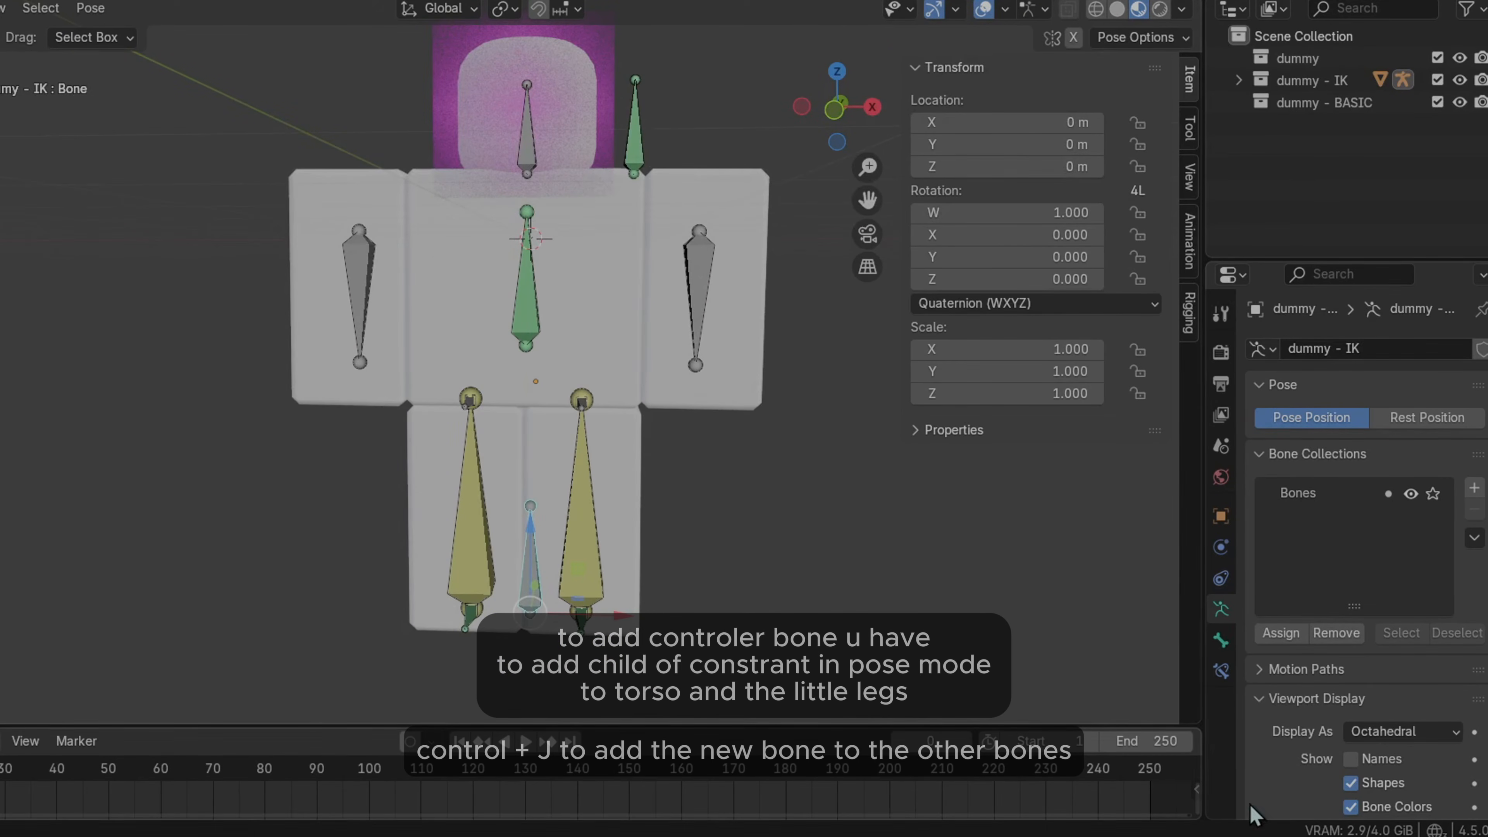
{"action": "left_click", "coordinate": [1222, 669]}
{"action": "left_click", "coordinate": [535, 314]}
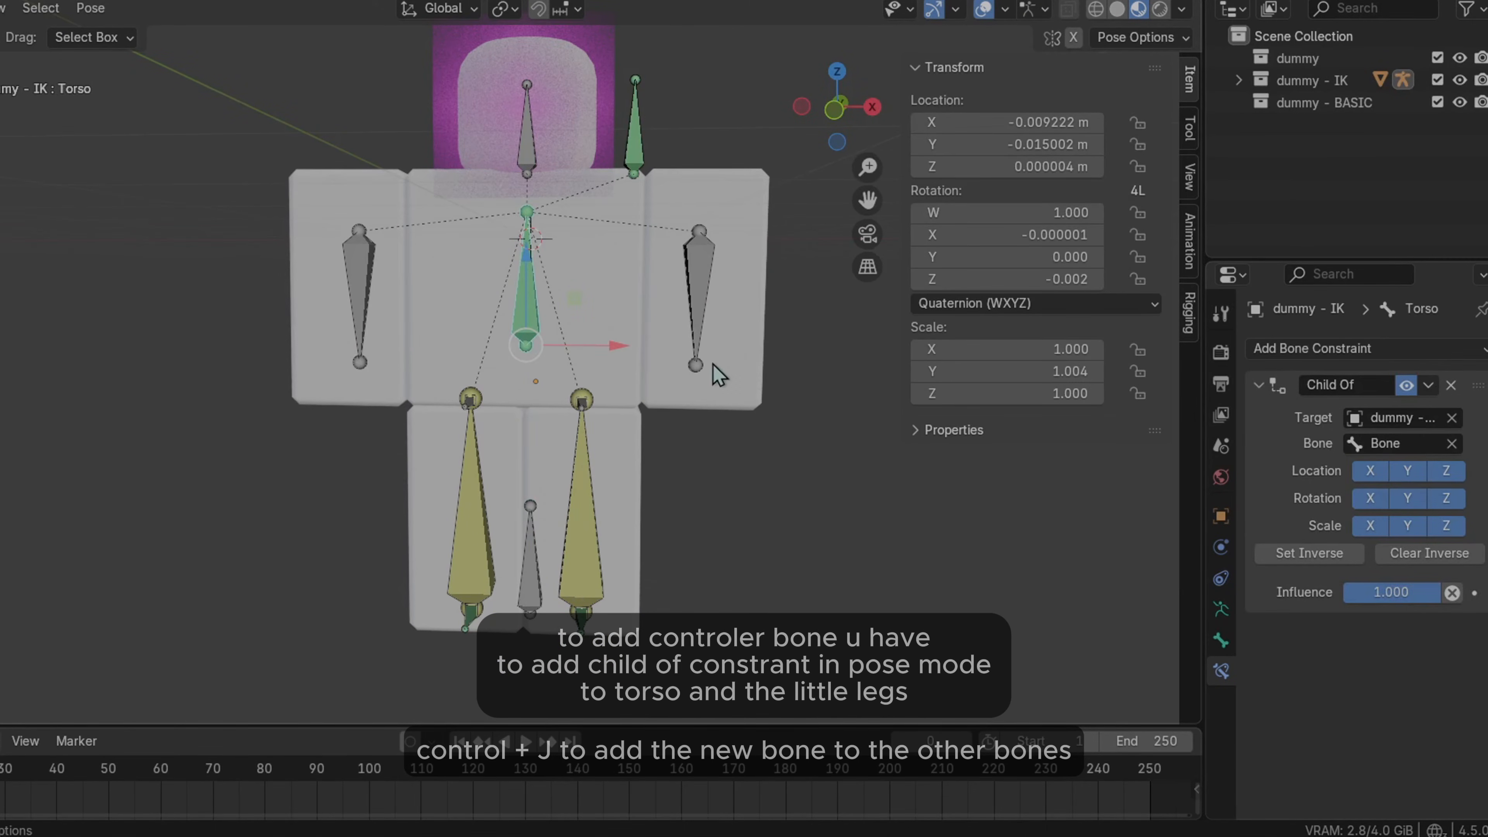
{"action": "left_click_drag", "start_coordinate": [1197, 405], "coordinate": [1027, 405]}
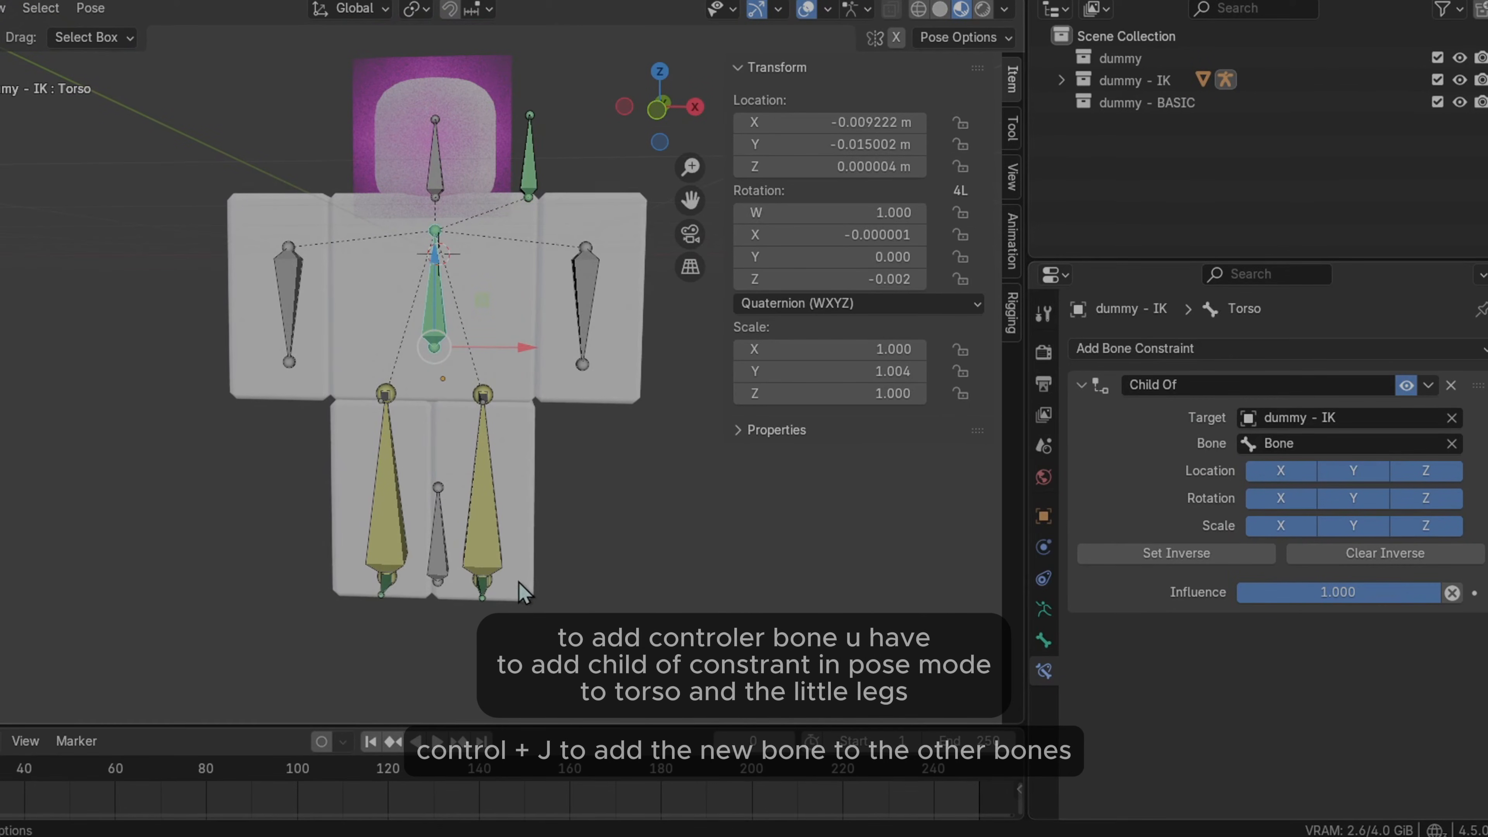
Add a Child Of bone constraint to the Right Bottom IK leg bone
{"action": "left_click", "coordinate": [478, 597]}
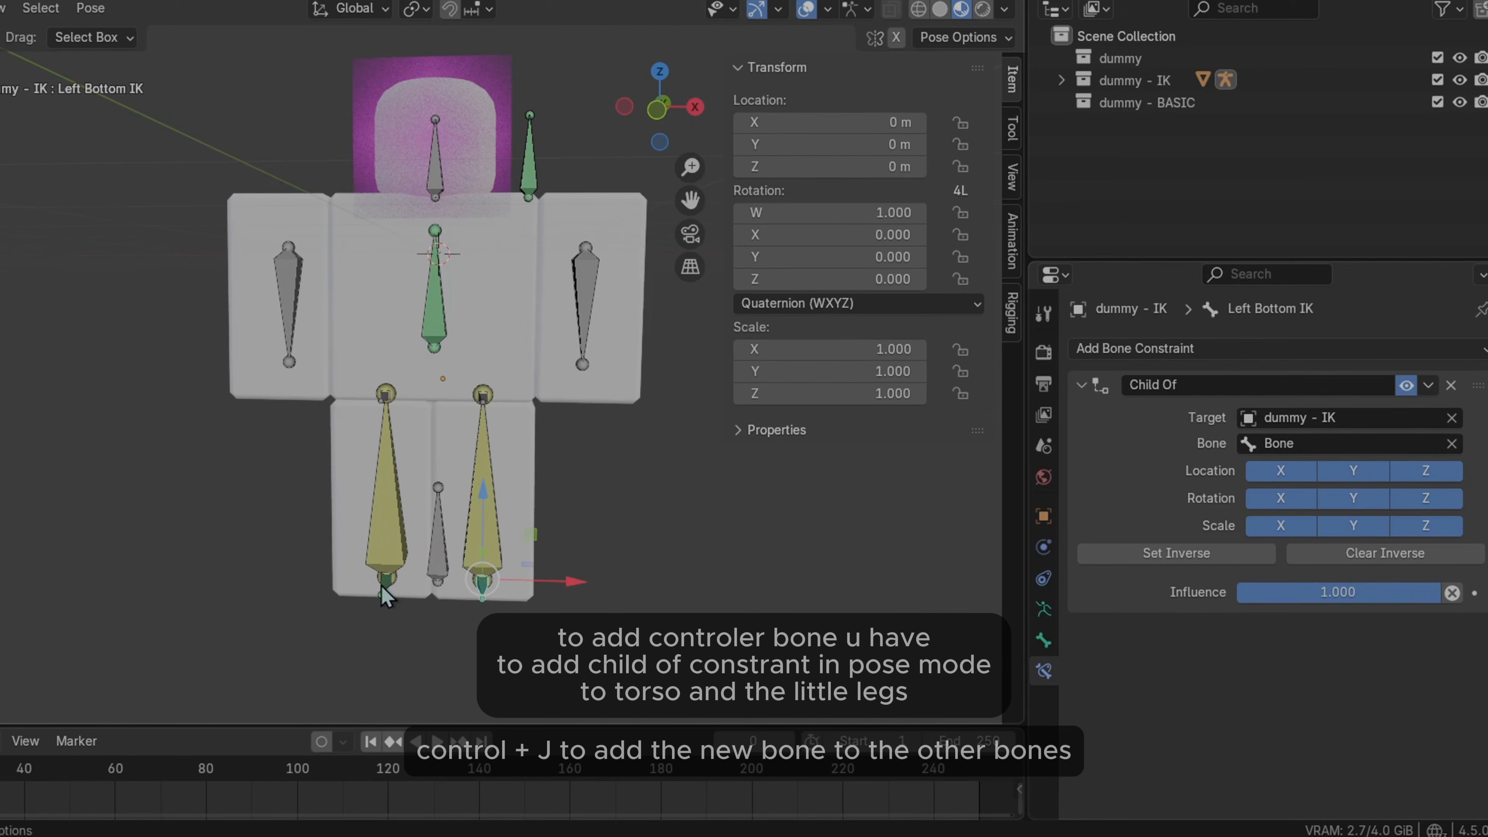
{"action": "left_click", "coordinate": [1160, 350]}
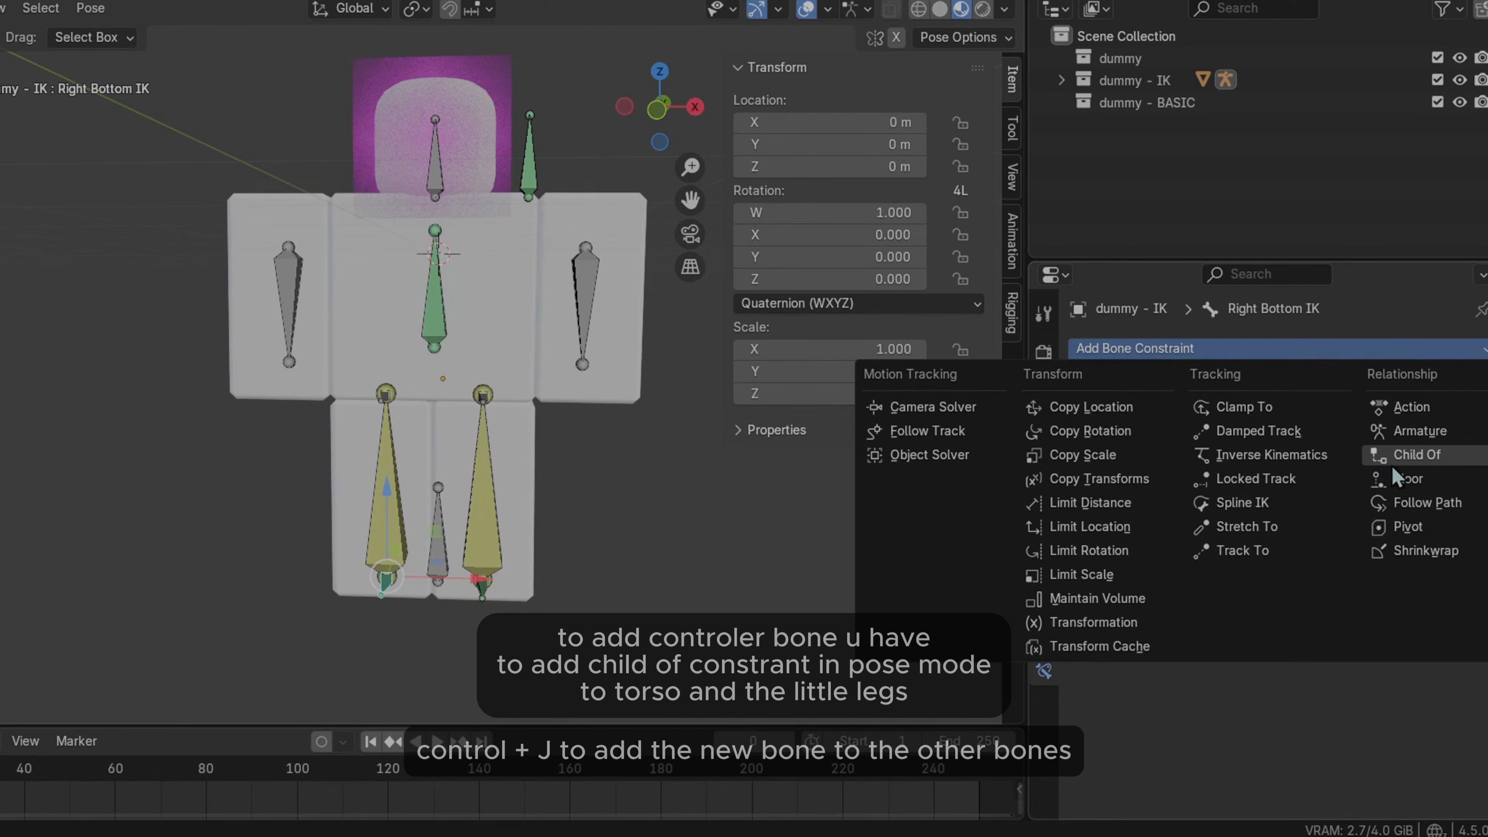
{"action": "left_click", "coordinate": [1414, 456]}
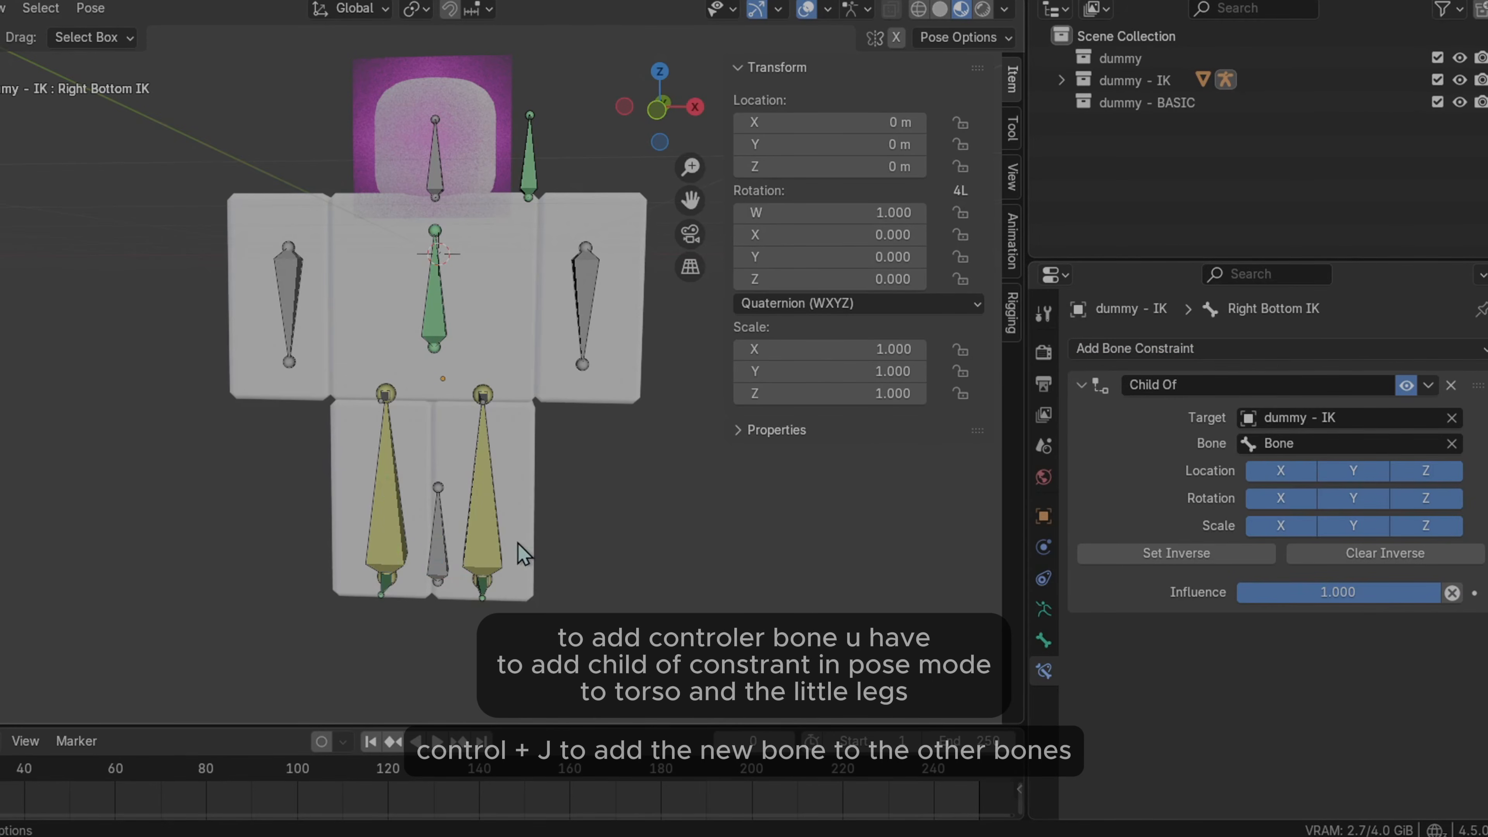
Select the new controller bone and move it along the Z axis
{"action": "left_click", "coordinate": [439, 580]}
{"action": "key", "text": "g"}
{"action": "key", "text": "z"}
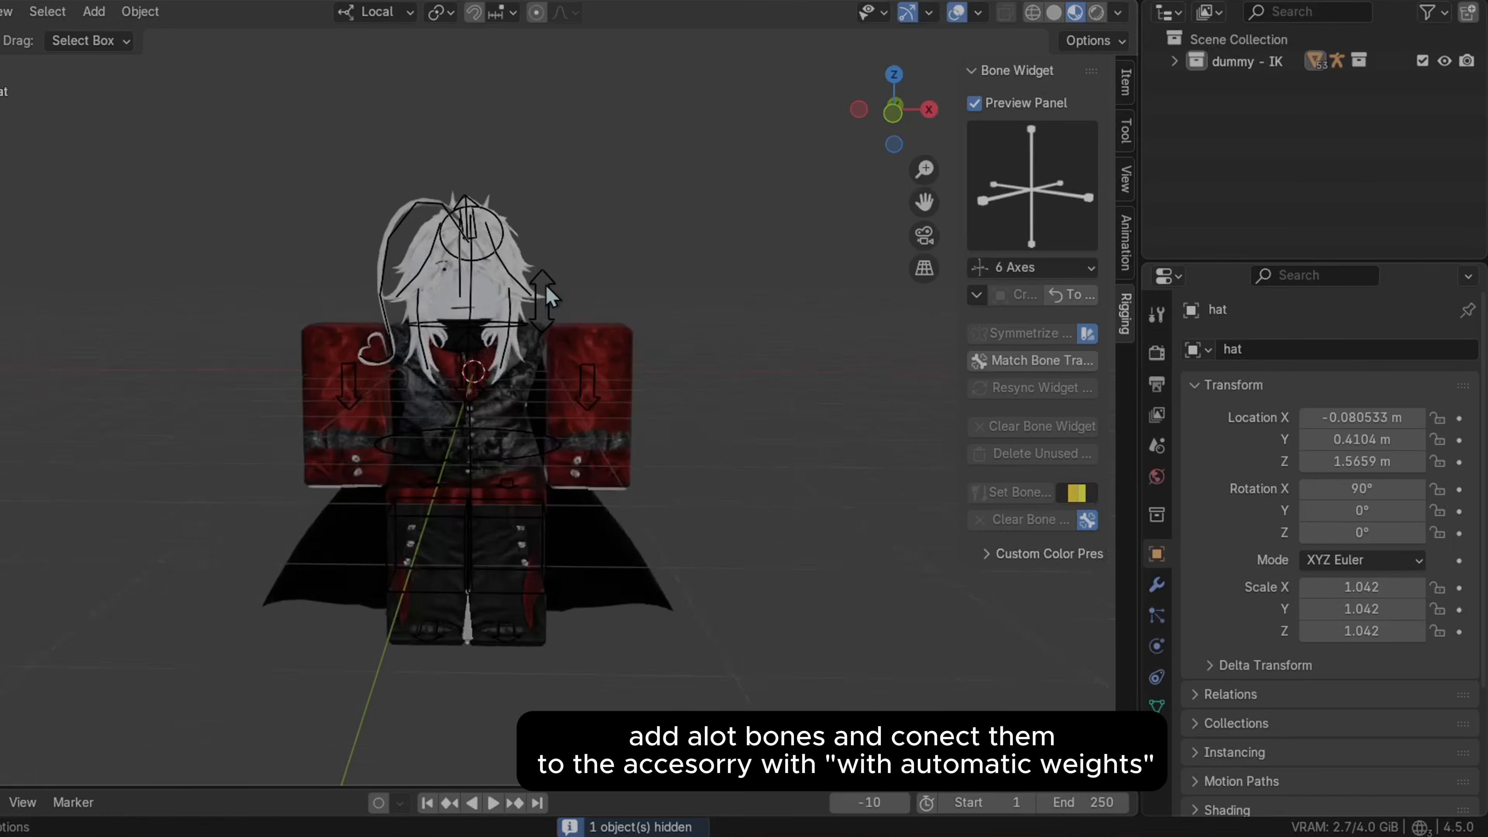
{"action": "middle_click_drag", "start_coordinate": [481, 332], "coordinate": [592, 299]}
{"action": "scroll", "coordinate": [827, 278], "scroll_direction": "up", "scroll_amount": 3}
{"action": "middle_click_drag", "start_coordinate": [900, 188], "coordinate": [761, 314], "text": "shift"}
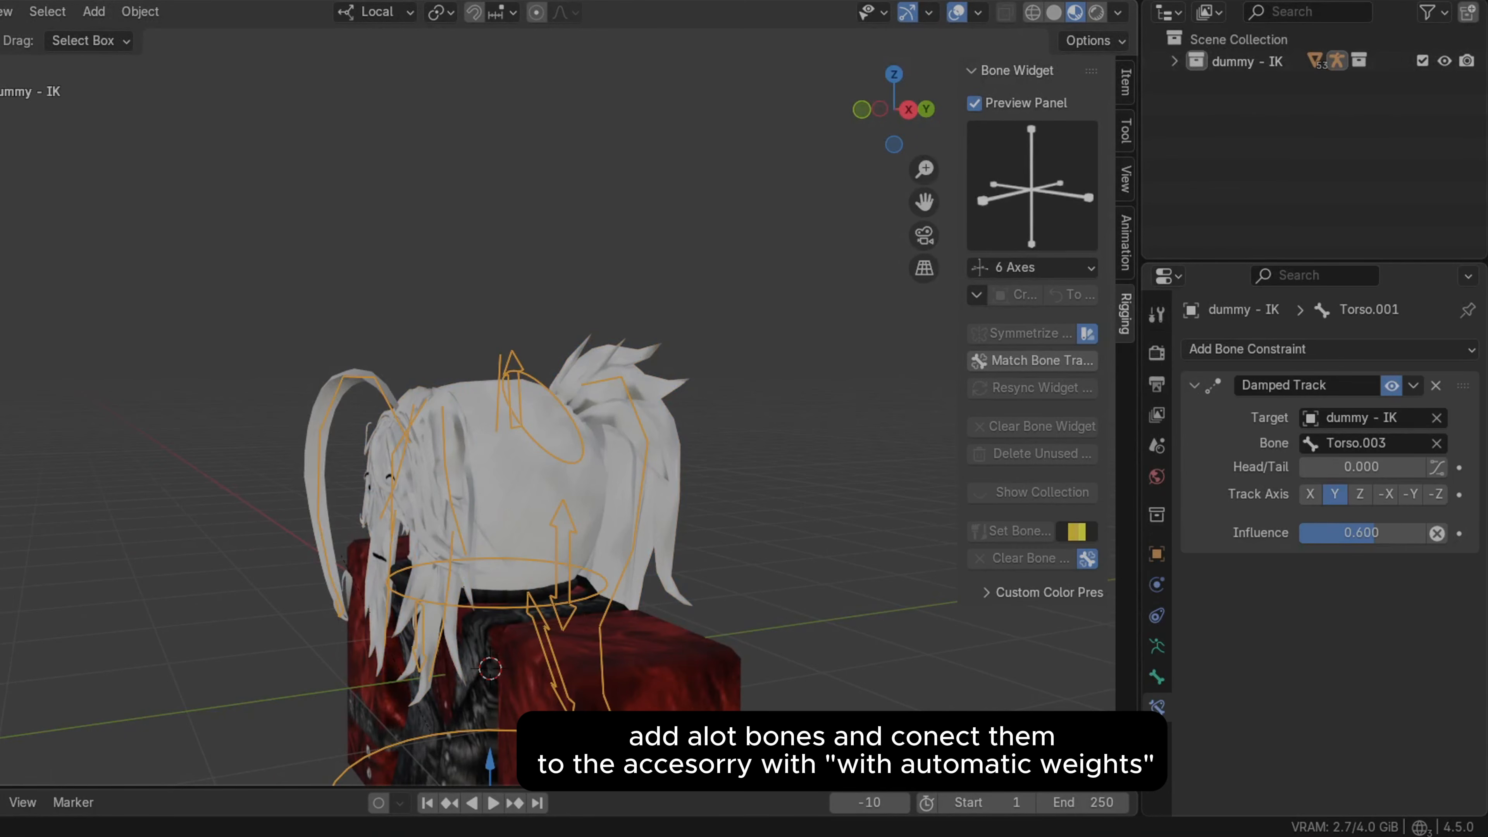
Test-move the Head.009 hair bone in Pose Mode and undo the move
{"action": "key", "text": "ctrl+Tab"}
{"action": "middle_click_drag", "start_coordinate": [867, 186], "coordinate": [790, 370]}
{"action": "left_click", "coordinate": [517, 264]}
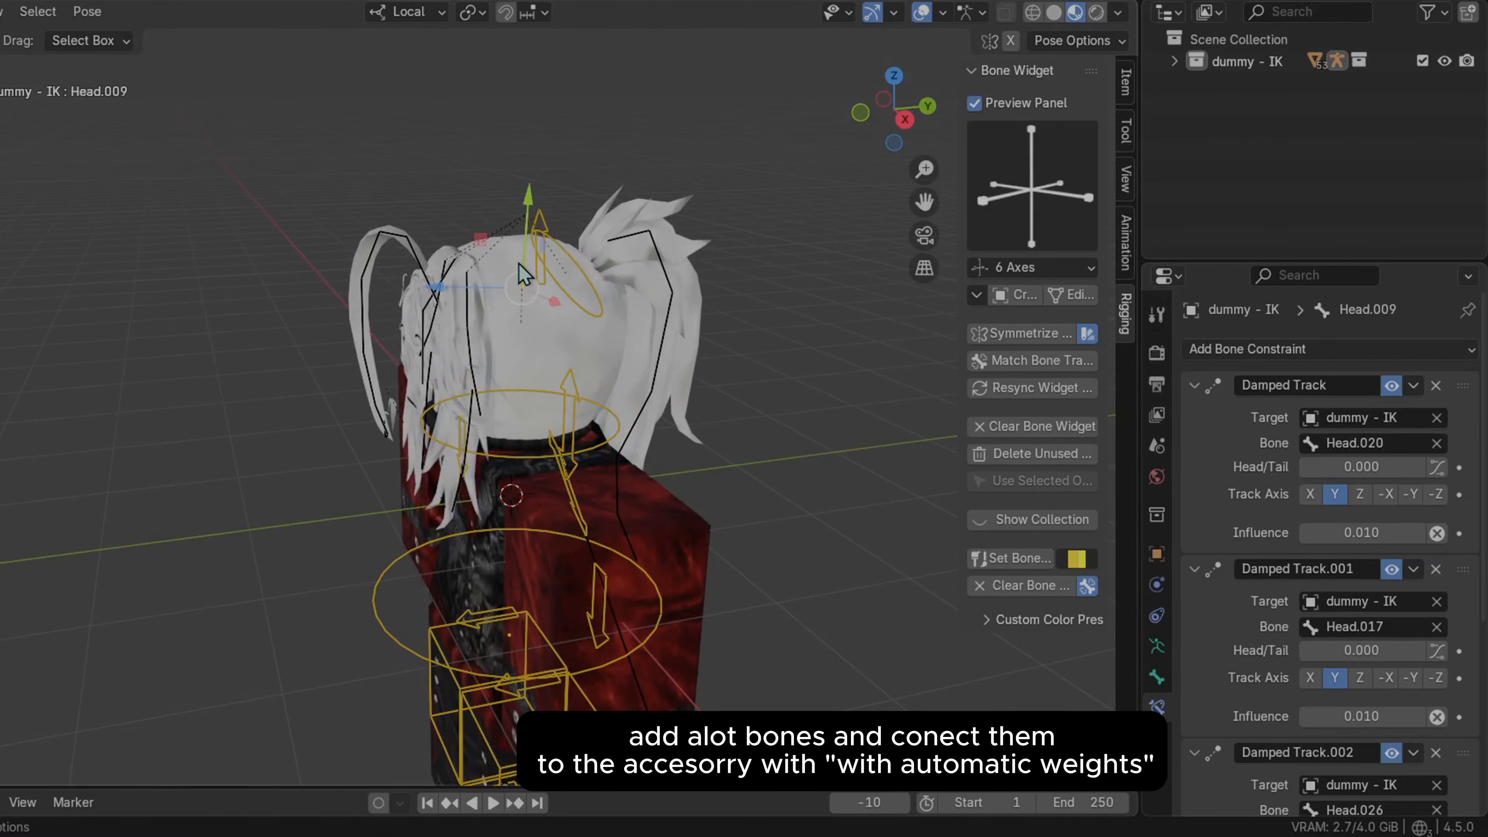
{"action": "key", "text": "g"}
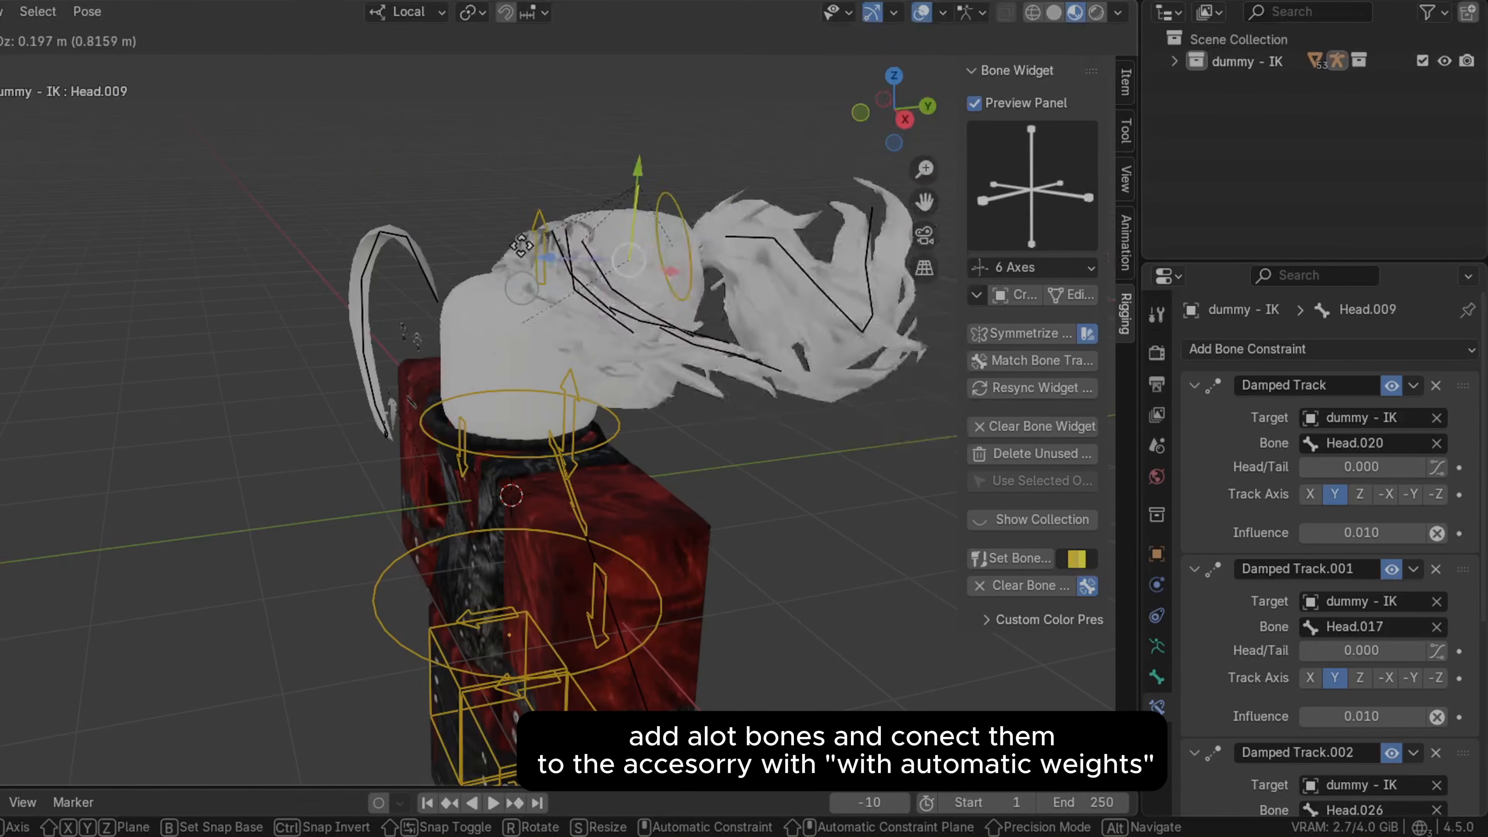
{"action": "left_click", "coordinate": [586, 252]}
{"action": "key", "text": "ctrl+z"}
Test-move the Head.001 hair bone and undo the move
{"action": "middle_click_drag", "start_coordinate": [241, 320], "coordinate": [392, 311]}
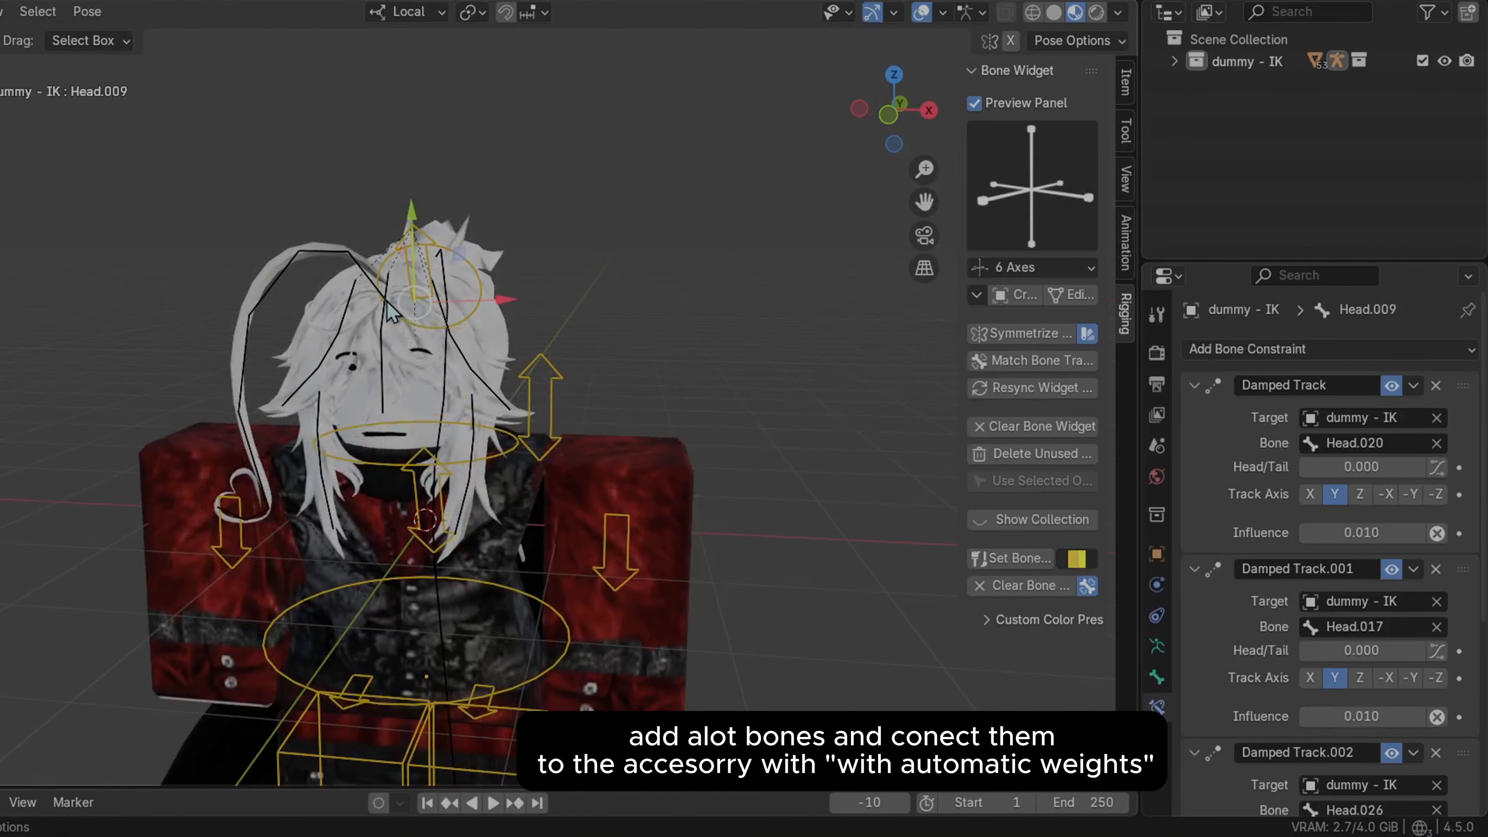
{"action": "left_click", "coordinate": [391, 310]}
{"action": "key", "text": "g"}
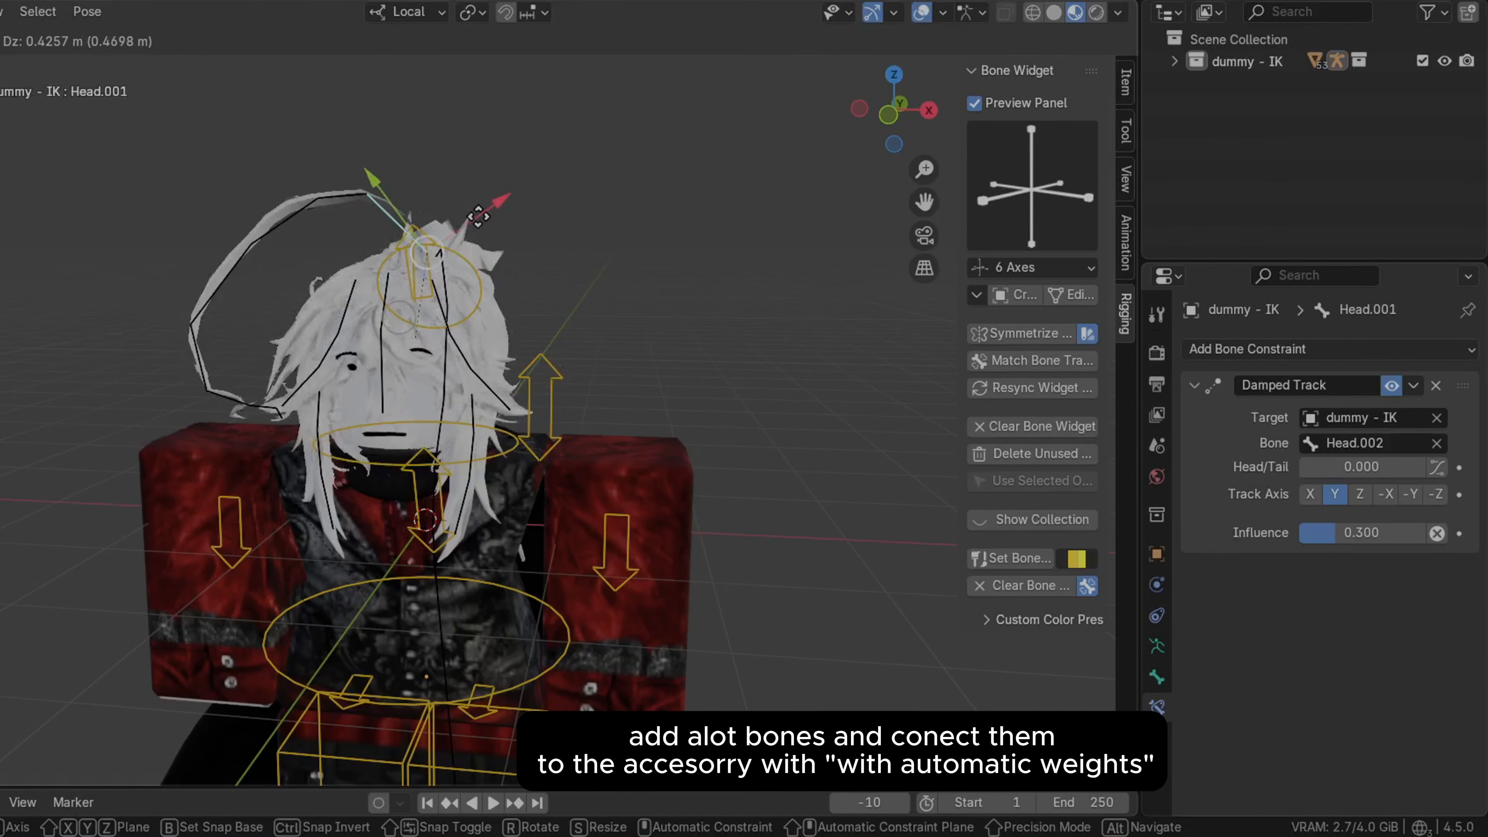
{"action": "left_click", "coordinate": [463, 234]}
{"action": "key", "text": "ctrl+z"}
Try to parent the hair accessory to the dummy - IK rig
{"action": "scroll", "coordinate": [621, 392], "scroll_direction": "up", "scroll_amount": 3}
{"action": "scroll", "coordinate": [621, 393], "scroll_direction": "down", "scroll_amount": 3}
{"action": "middle_click_drag", "start_coordinate": [621, 392], "coordinate": [574, 330]}
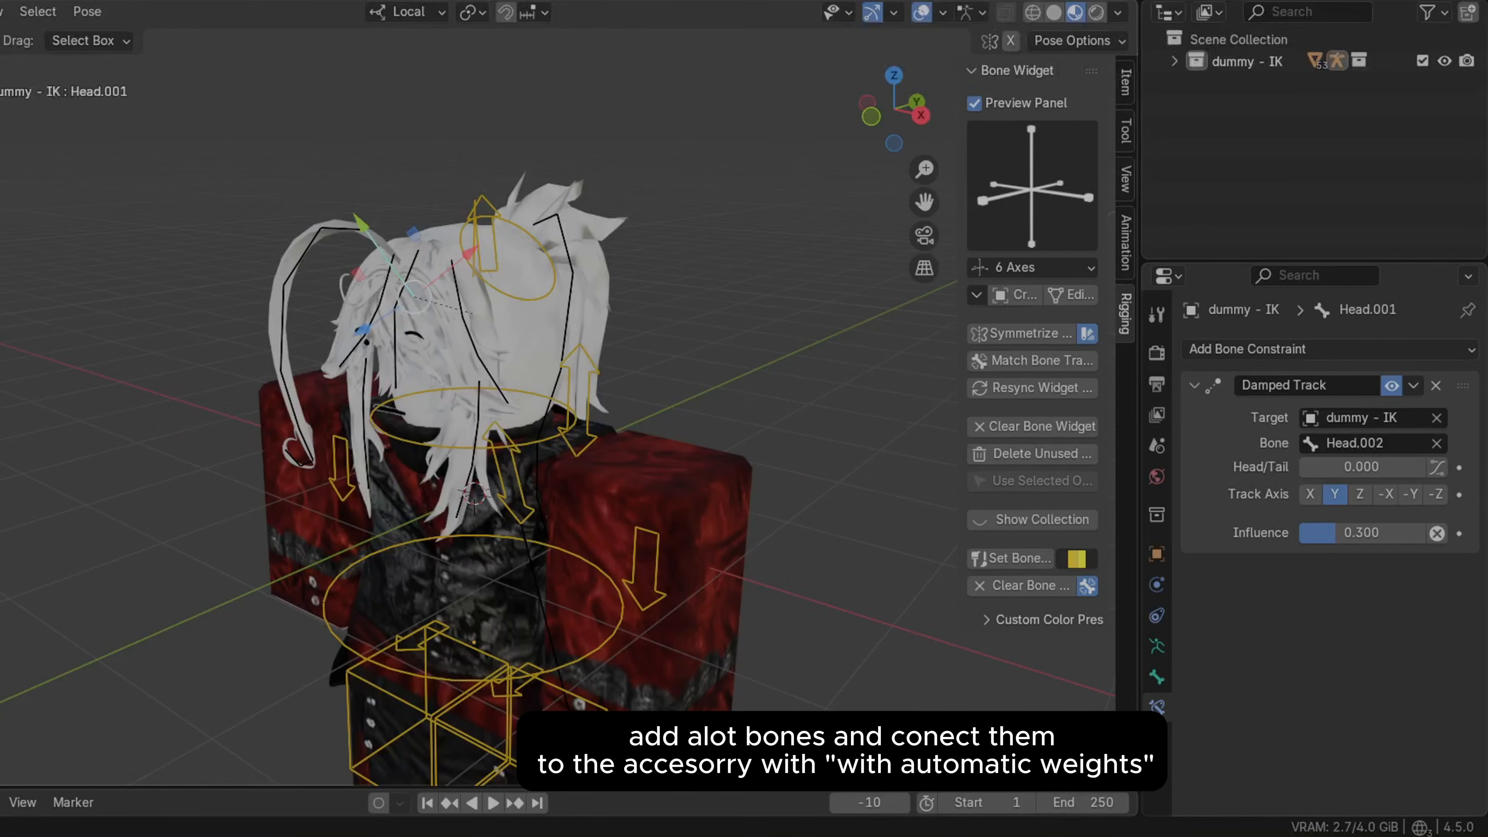
{"action": "key", "text": "ctrl+Tab"}
{"action": "scroll", "coordinate": [515, 272], "scroll_direction": "up", "scroll_amount": 1}
{"action": "middle_click_drag", "start_coordinate": [515, 272], "coordinate": [485, 267]}
{"action": "key", "text": "Tab"}
{"action": "middle_click_drag", "start_coordinate": [352, 258], "coordinate": [419, 250]}
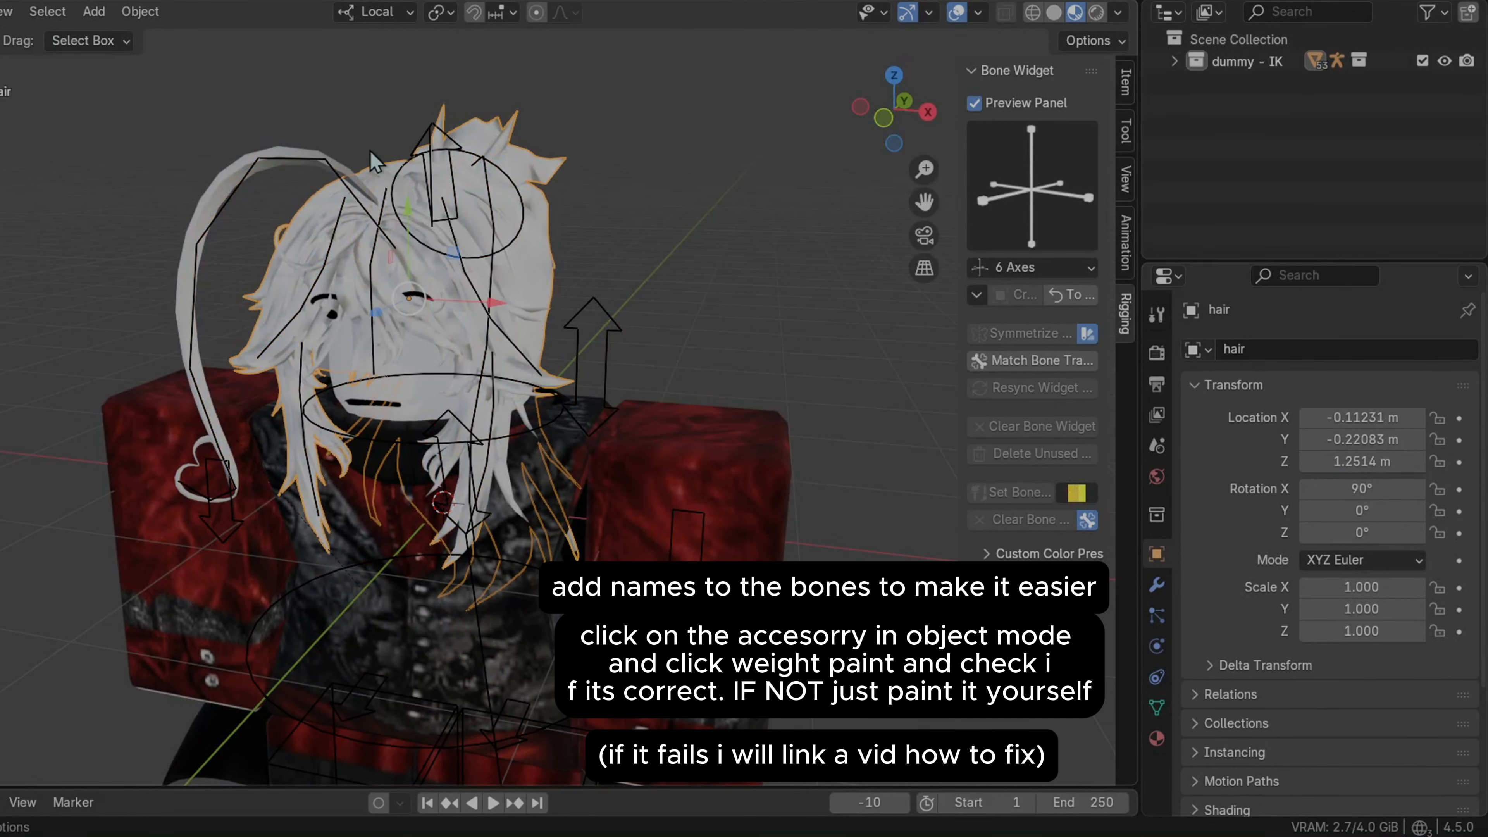
{"action": "key", "text": "ctrl+p"}
{"action": "left_click", "coordinate": [260, 357]}
{"action": "key", "text": "ctrl+Tab"}
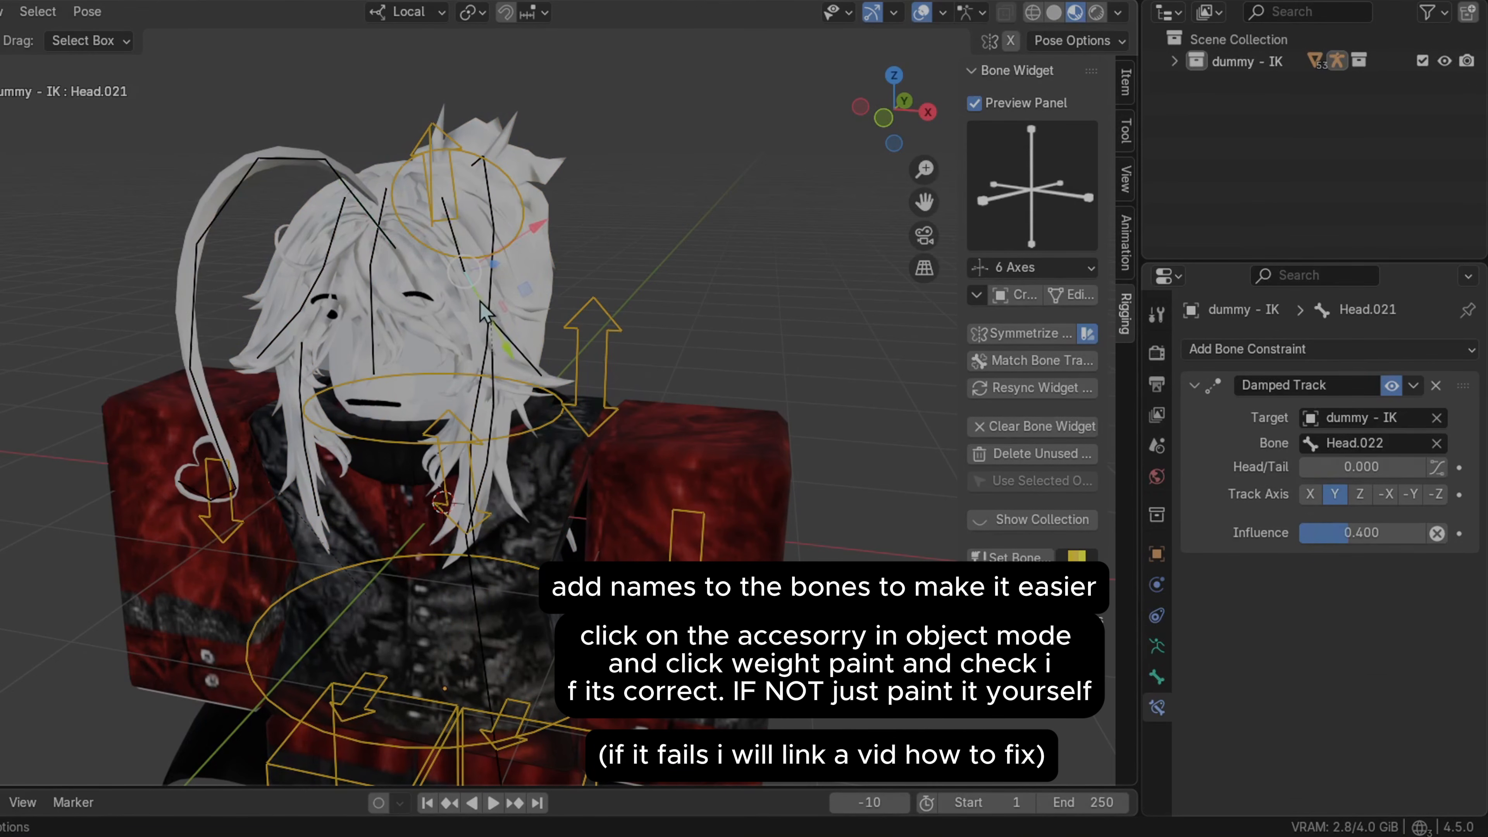
{"action": "key", "text": "ctrl+p"}
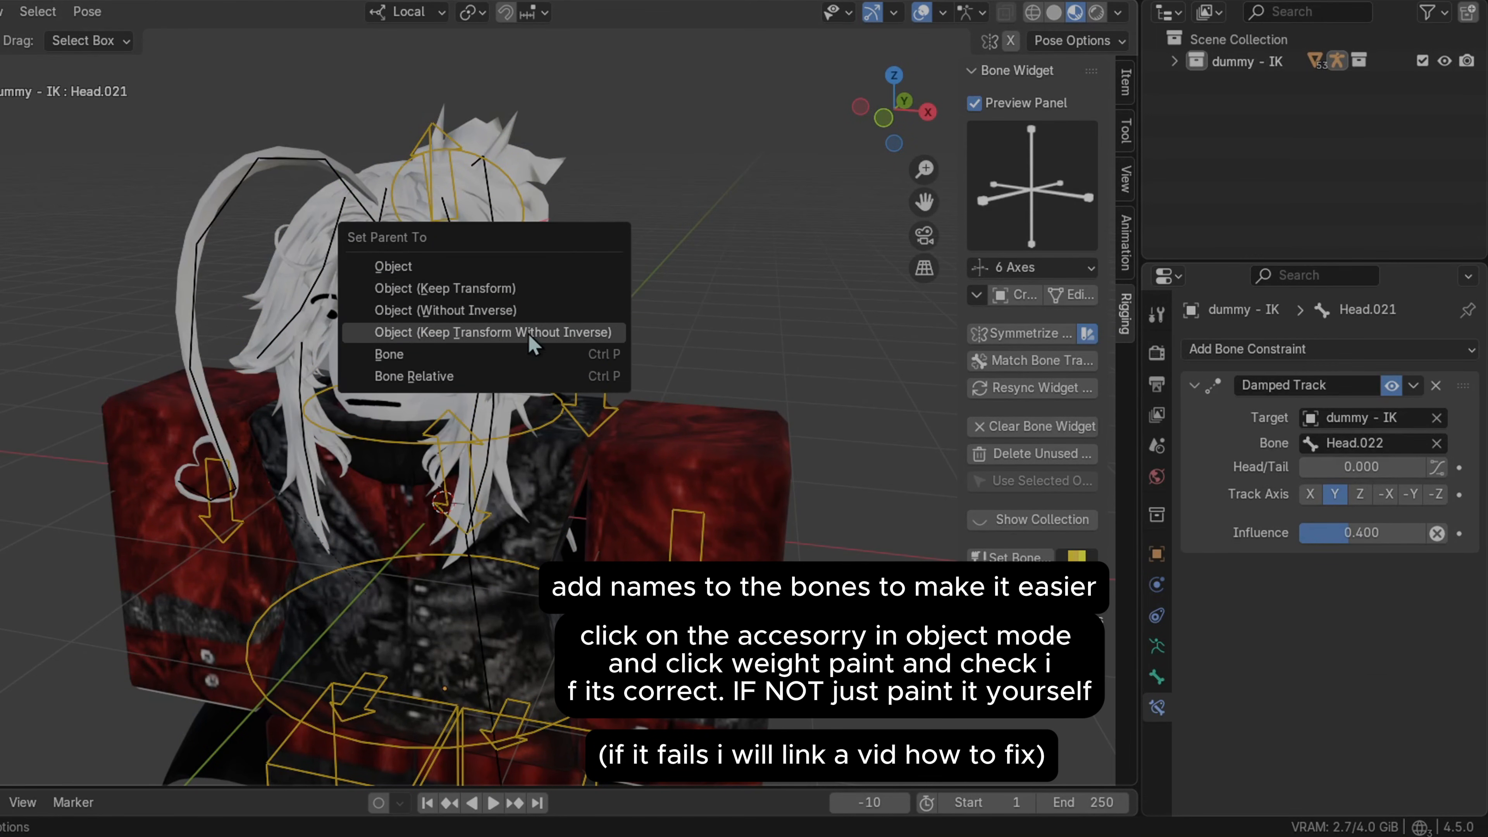
{"action": "left_click", "coordinate": [597, 273]}
Select the hair object with the dummy - IK armature and parent it With Automatic Weights
{"action": "left_click", "coordinate": [1175, 62]}
{"action": "left_click", "coordinate": [1197, 105]}
{"action": "scroll", "coordinate": [1222, 122], "scroll_direction": "down", "scroll_amount": 3}
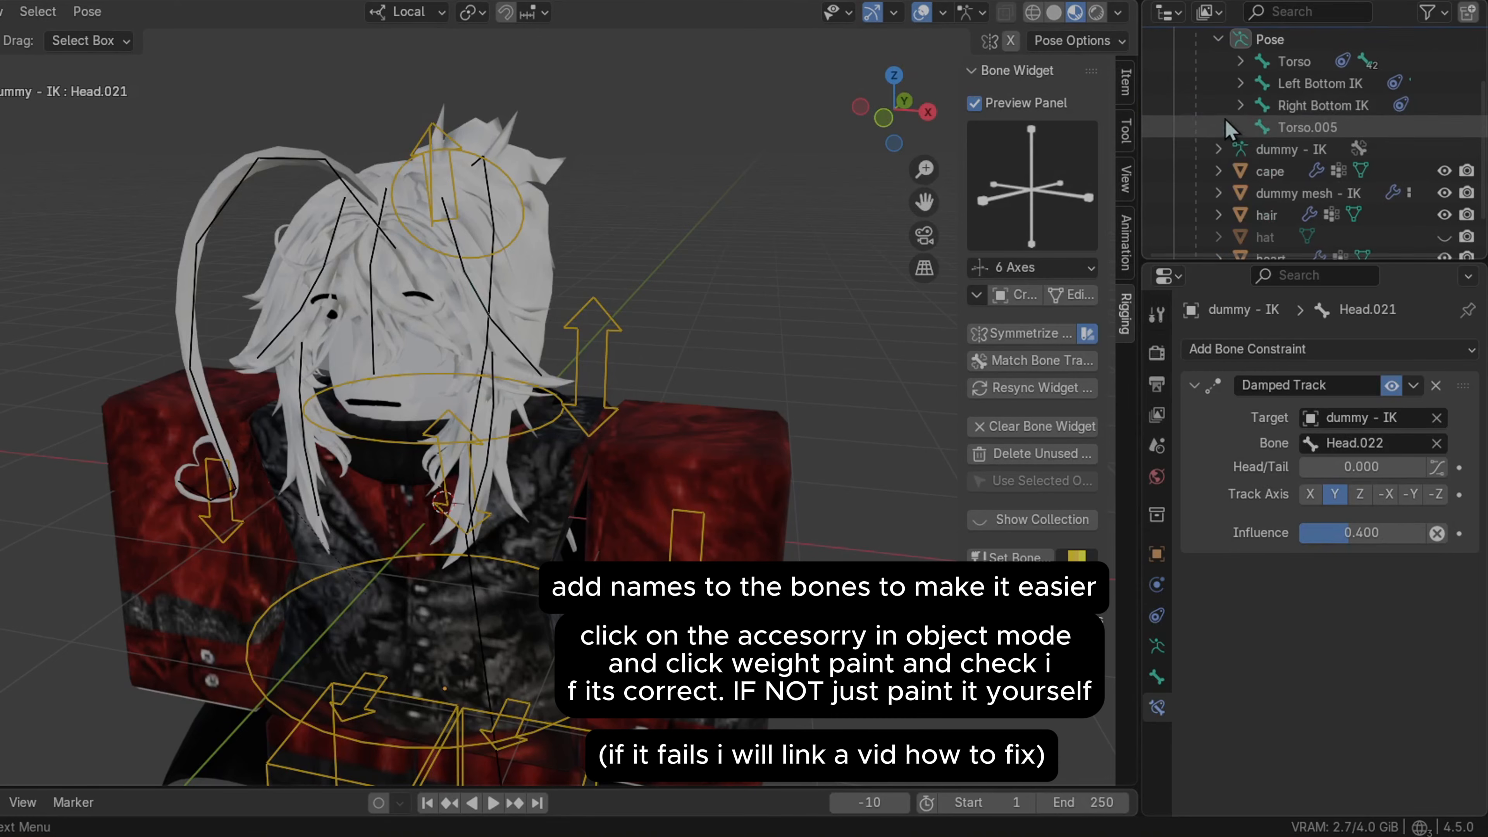
{"action": "left_click", "coordinate": [1263, 175]}
{"action": "left_click", "coordinate": [515, 330]}
{"action": "key", "text": "ctrl+p"}
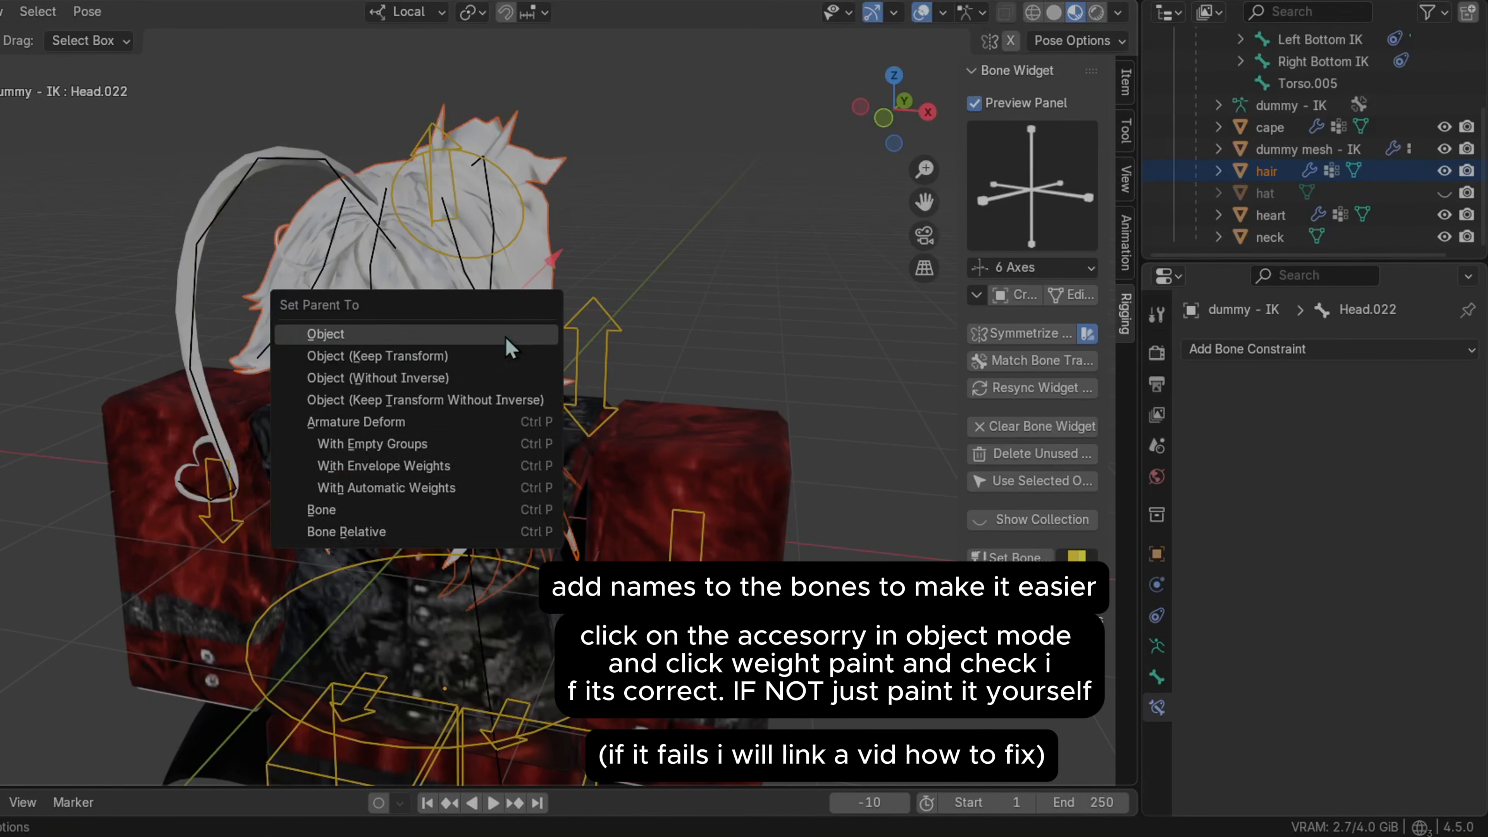
{"action": "left_click", "coordinate": [410, 496]}
Enter Weight Paint mode on the hair and browse its Head vertex groups
{"action": "key", "text": "ctrl+Tab"}
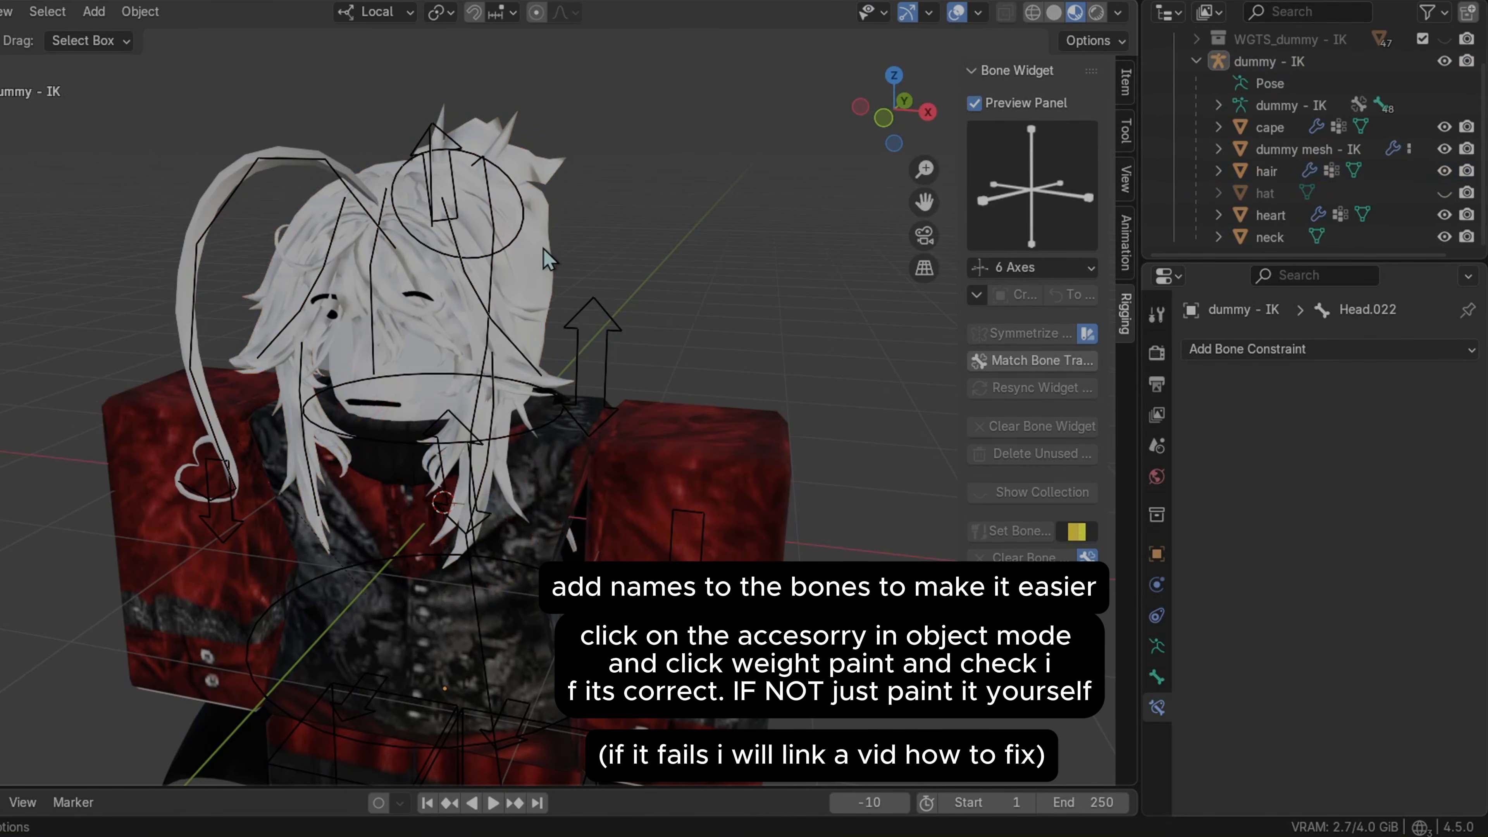
{"action": "key", "text": "ctrl+Tab"}
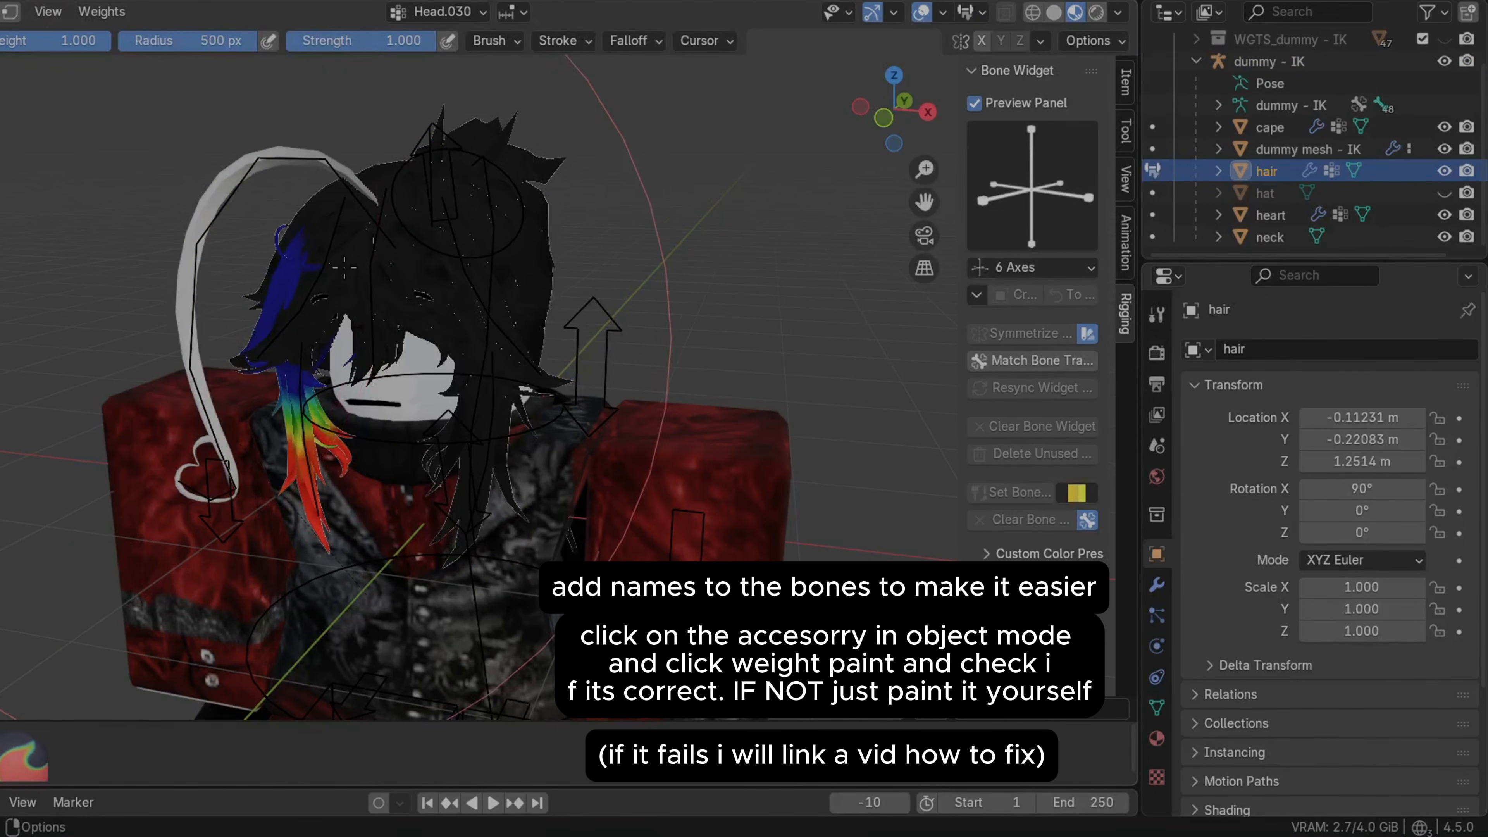
{"action": "scroll", "coordinate": [276, 287], "scroll_direction": "up", "scroll_amount": 5}
{"action": "scroll", "coordinate": [275, 287], "scroll_direction": "down", "scroll_amount": 5}
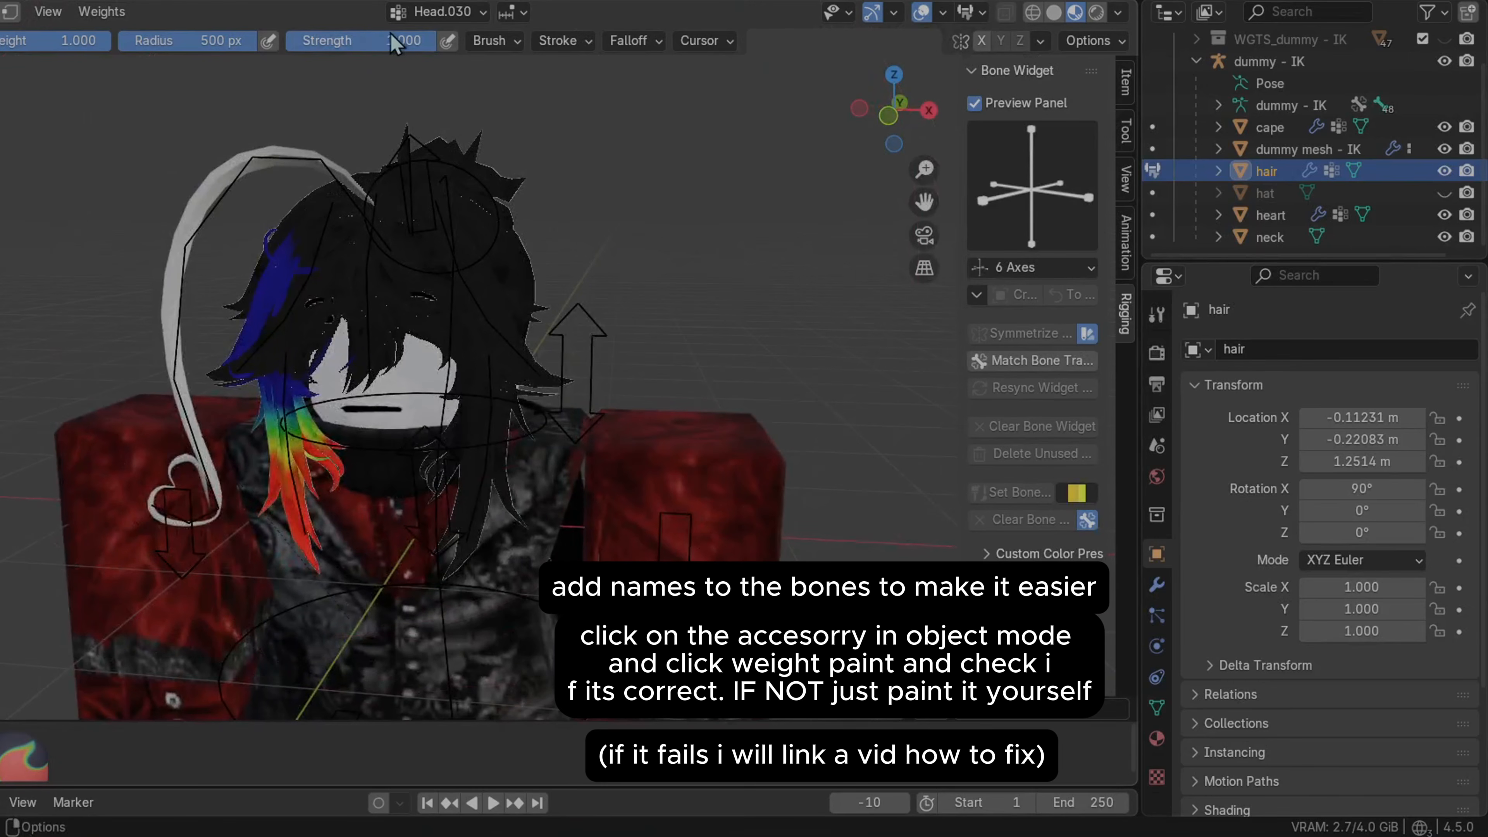
{"action": "left_click", "coordinate": [436, 11]}
{"action": "left_click_drag", "start_coordinate": [431, 166], "coordinate": [434, 343]}
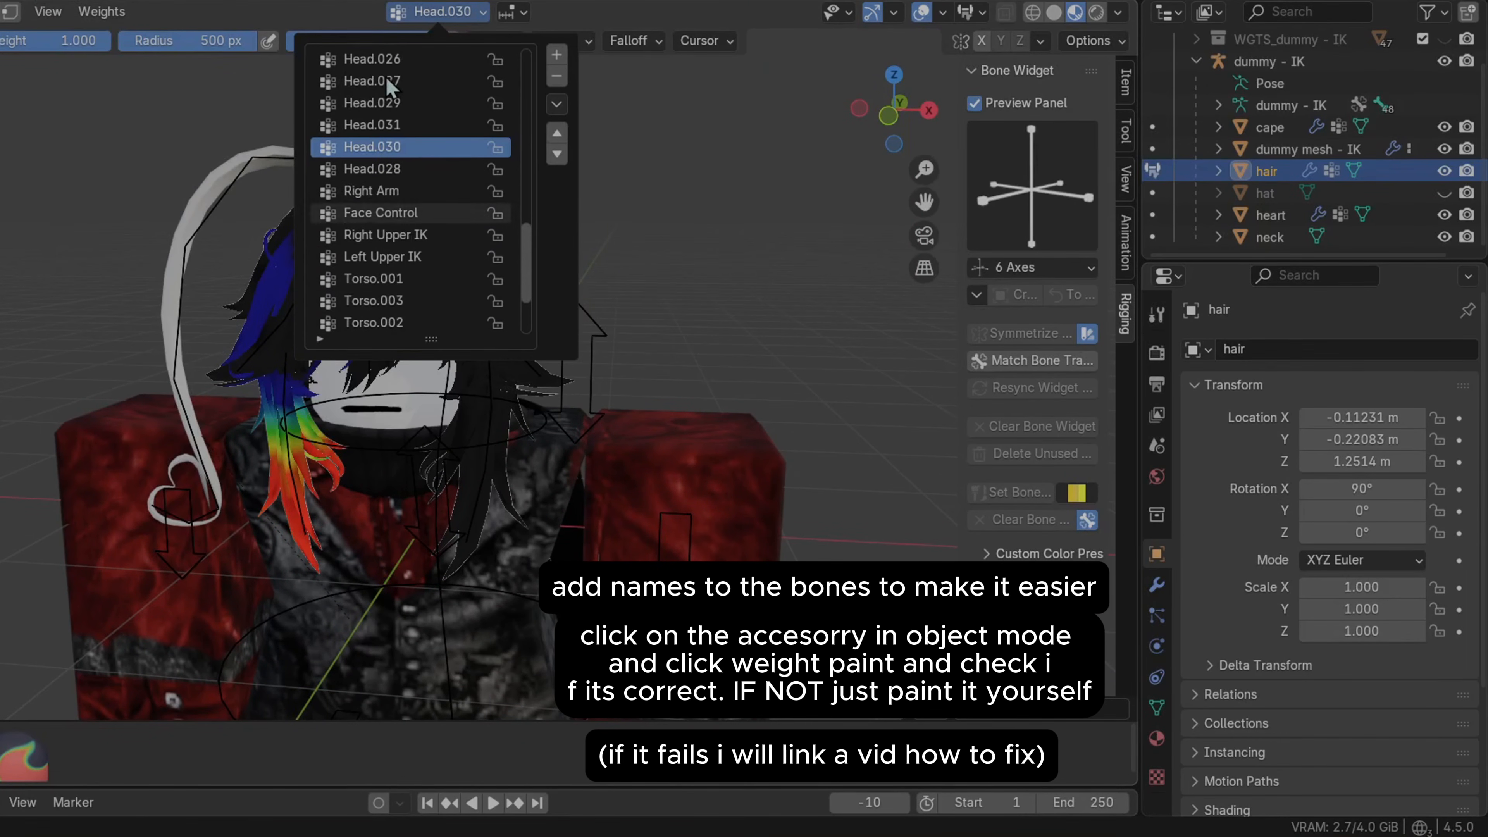
{"action": "scroll", "coordinate": [443, 219], "scroll_direction": "up", "scroll_amount": 3}
{"action": "scroll", "coordinate": [439, 210], "scroll_direction": "up", "scroll_amount": 5}
{"action": "scroll", "coordinate": [342, 159], "scroll_direction": "down", "scroll_amount": 6}
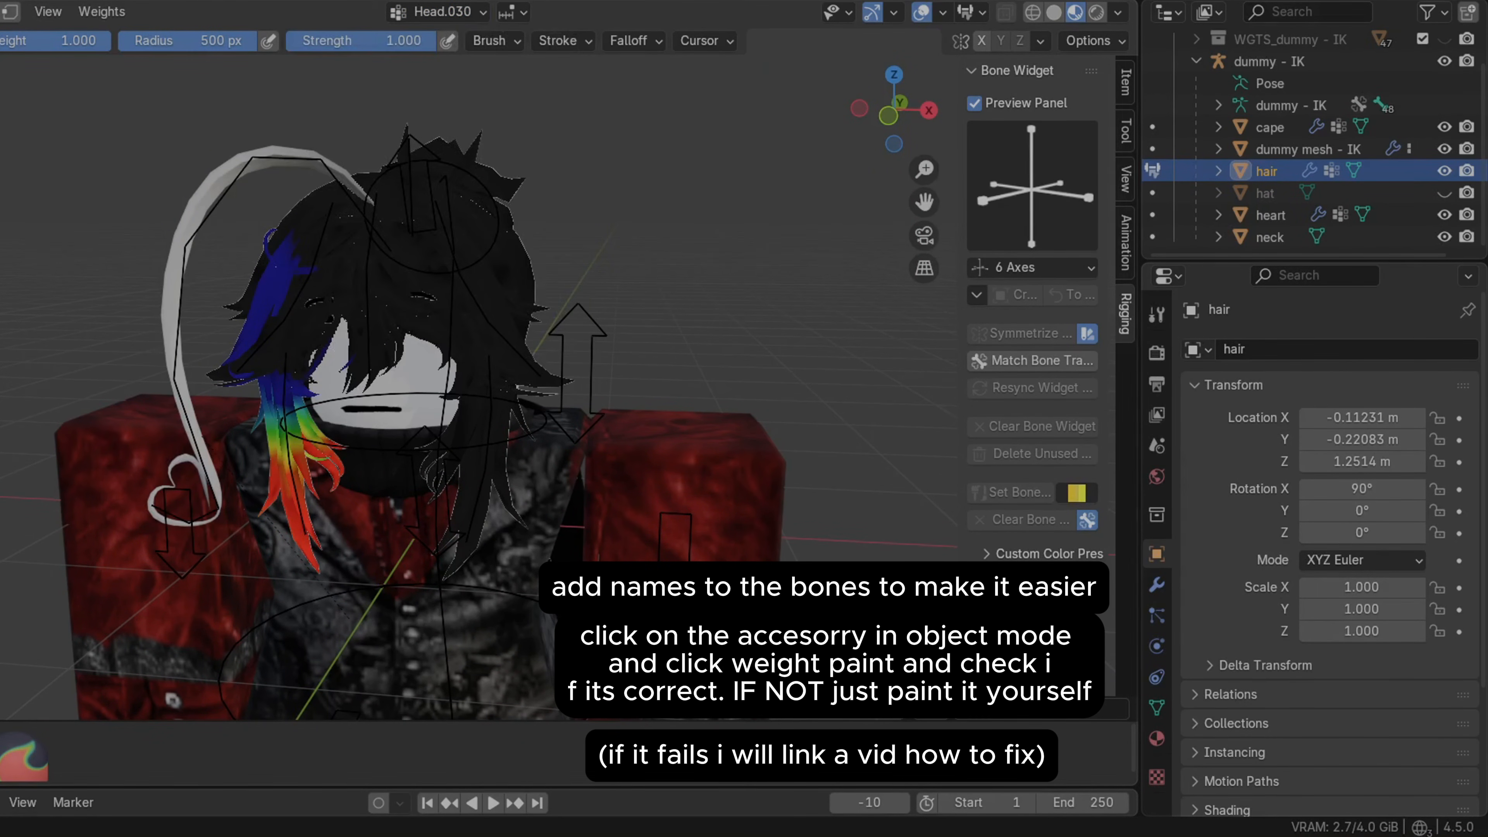
{"action": "left_click", "coordinate": [2, 39]}
{"action": "left_click", "coordinate": [590, 376]}
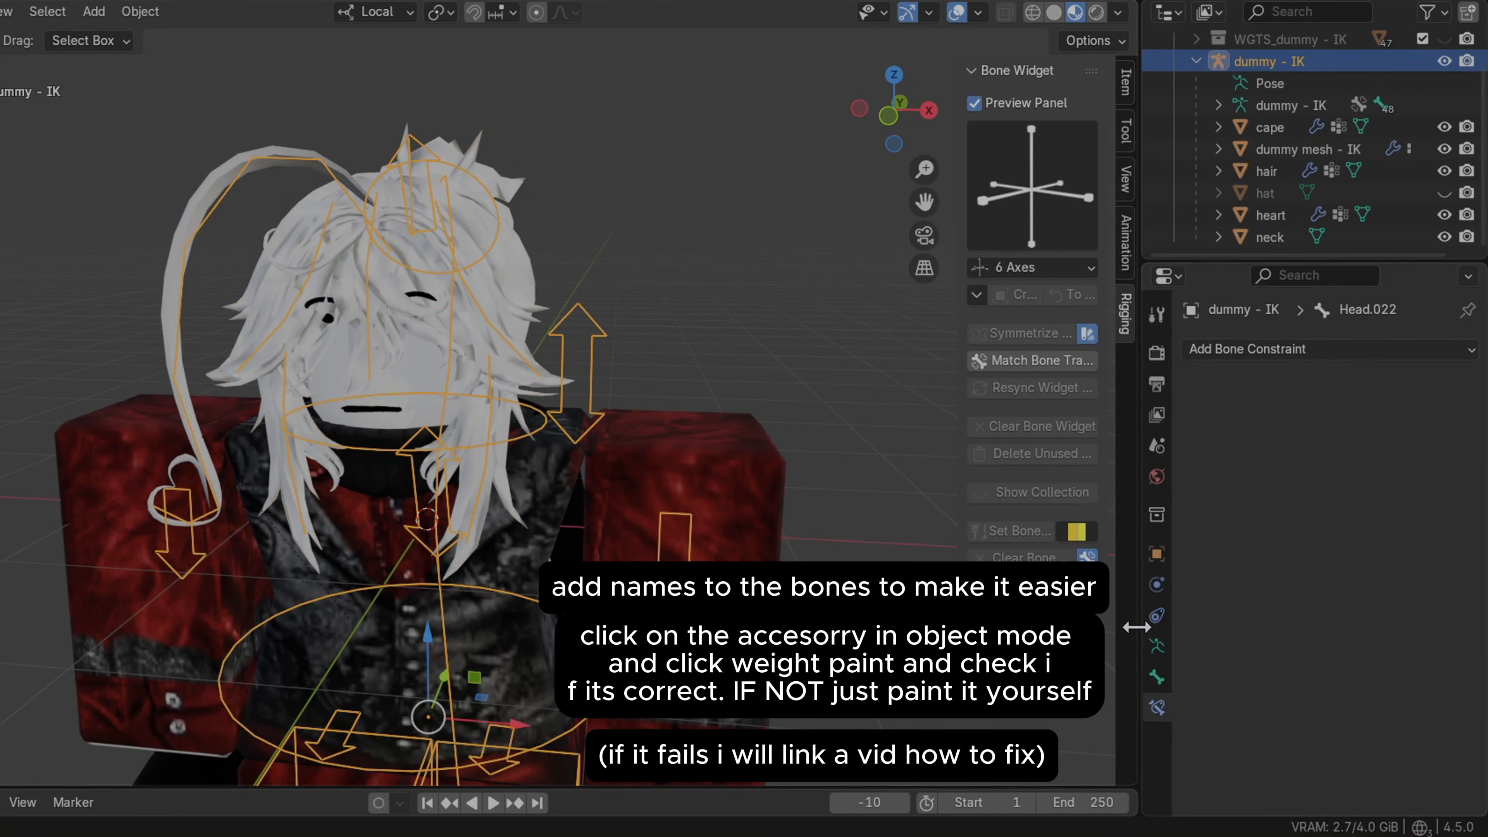
Enable bone Names in the armature's viewport display settings
{"action": "left_click_drag", "start_coordinate": [1137, 626], "coordinate": [1019, 627]}
{"action": "left_click", "coordinate": [1040, 646]}
{"action": "scroll", "coordinate": [1259, 586], "scroll_direction": "down", "scroll_amount": 2}
{"action": "left_click", "coordinate": [1236, 597]}
{"action": "middle_click_drag", "start_coordinate": [626, 326], "coordinate": [617, 334]}
{"action": "middle_click_drag", "start_coordinate": [306, 412], "coordinate": [317, 404]}
{"action": "left_click_drag", "start_coordinate": [796, 198], "coordinate": [913, 176]}
{"action": "middle_click_drag", "start_coordinate": [499, 465], "coordinate": [151, 199]}
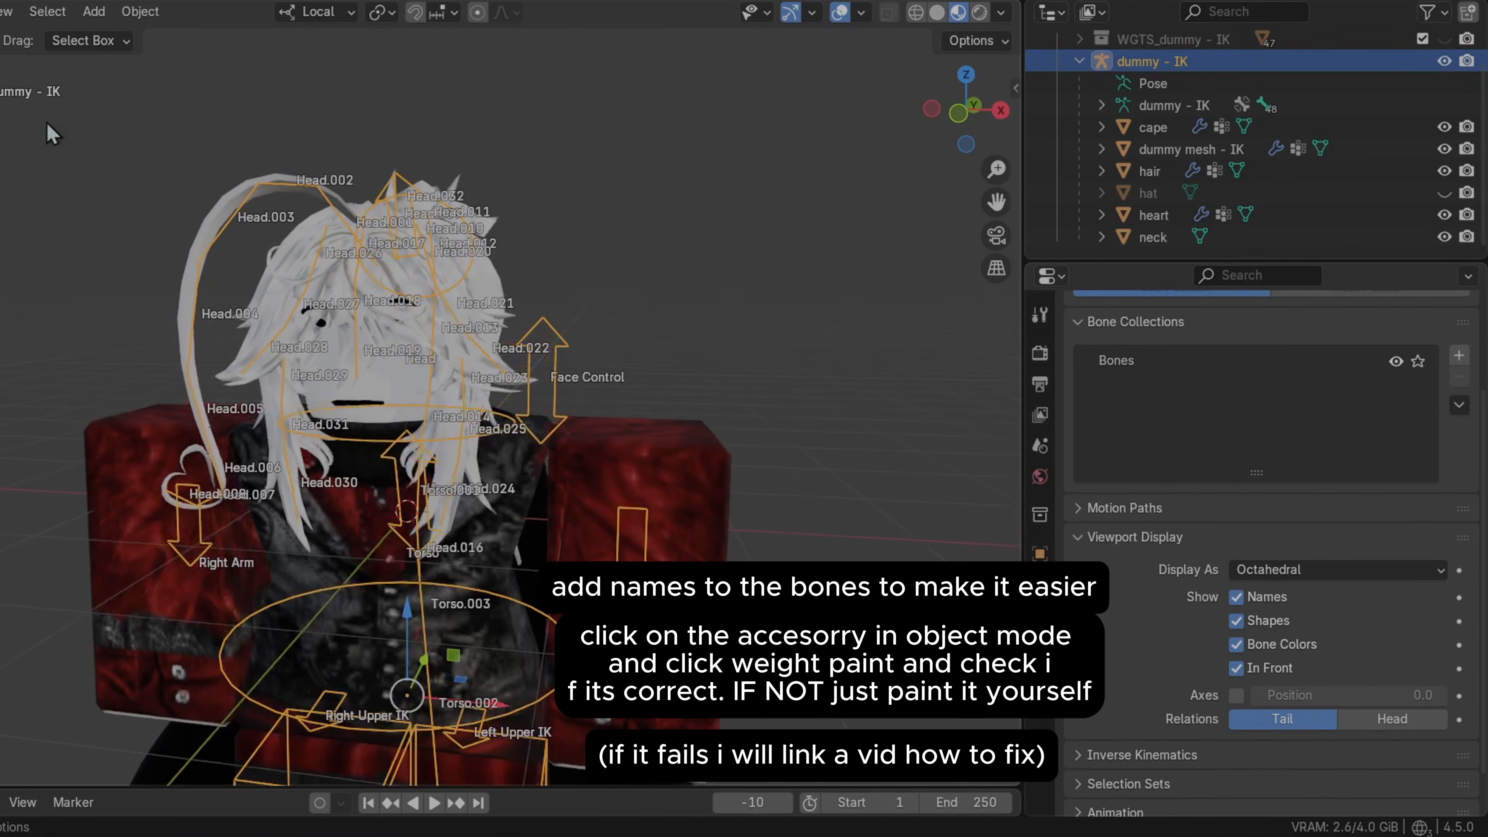
Select the hair and review its weights for each Head vertex group in Weight Paint mode
{"action": "left_click", "coordinate": [562, 196]}
{"action": "middle_click_drag", "start_coordinate": [563, 195], "coordinate": [532, 211]}
{"action": "left_click", "coordinate": [529, 258]}
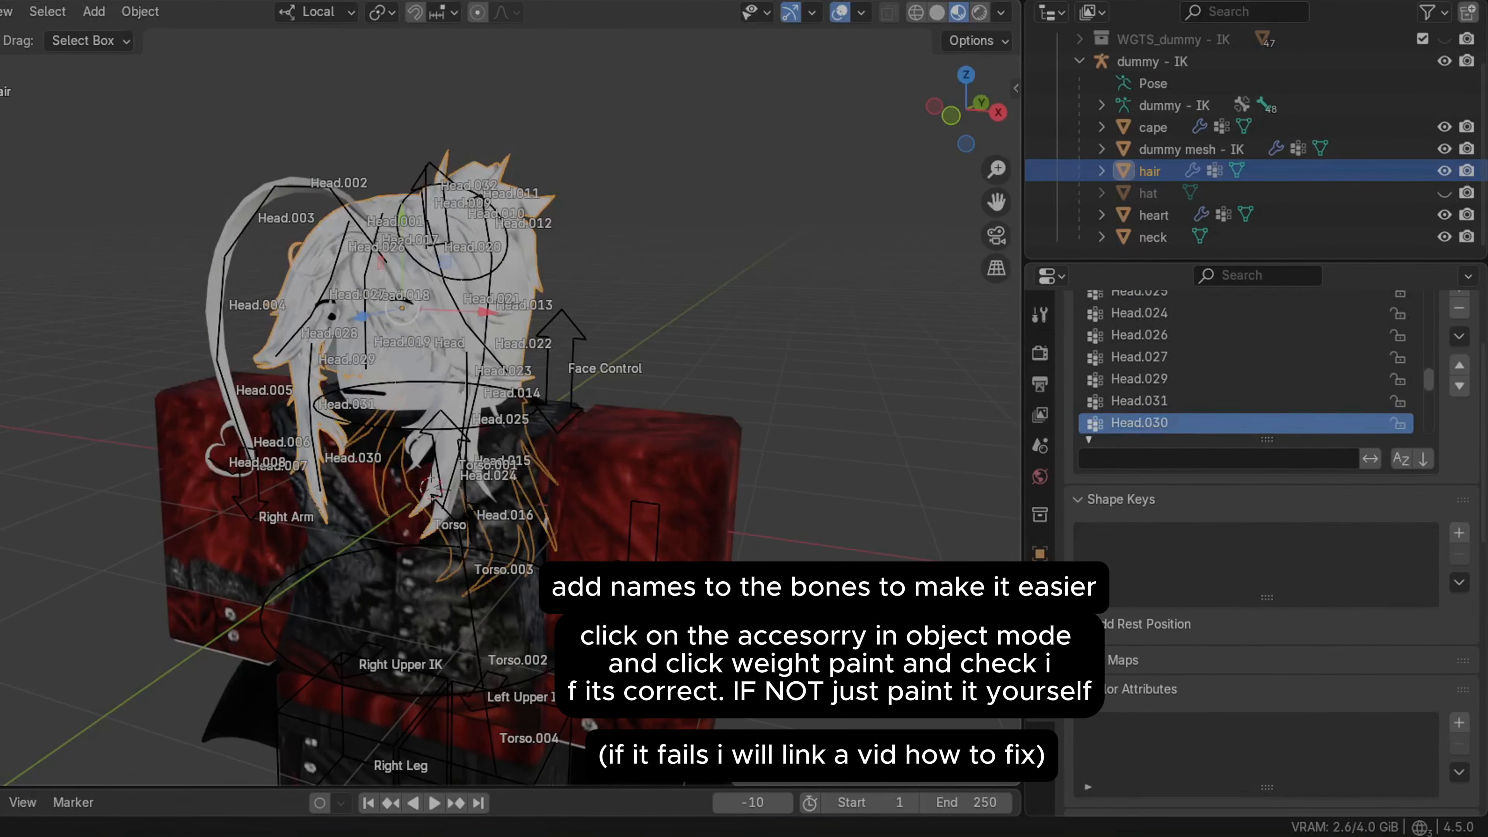
{"action": "key", "text": "ctrl+Tab"}
{"action": "mouse_move", "coordinate": [235, 234]}
{"action": "middle_mouse_down"}
{"action": "mouse_move", "coordinate": [281, 251]}
{"action": "mouse_move", "coordinate": [290, 234]}
{"action": "middle_mouse_up"}
{"action": "left_click", "coordinate": [367, 6]}
{"action": "left_click", "coordinate": [342, 123]}
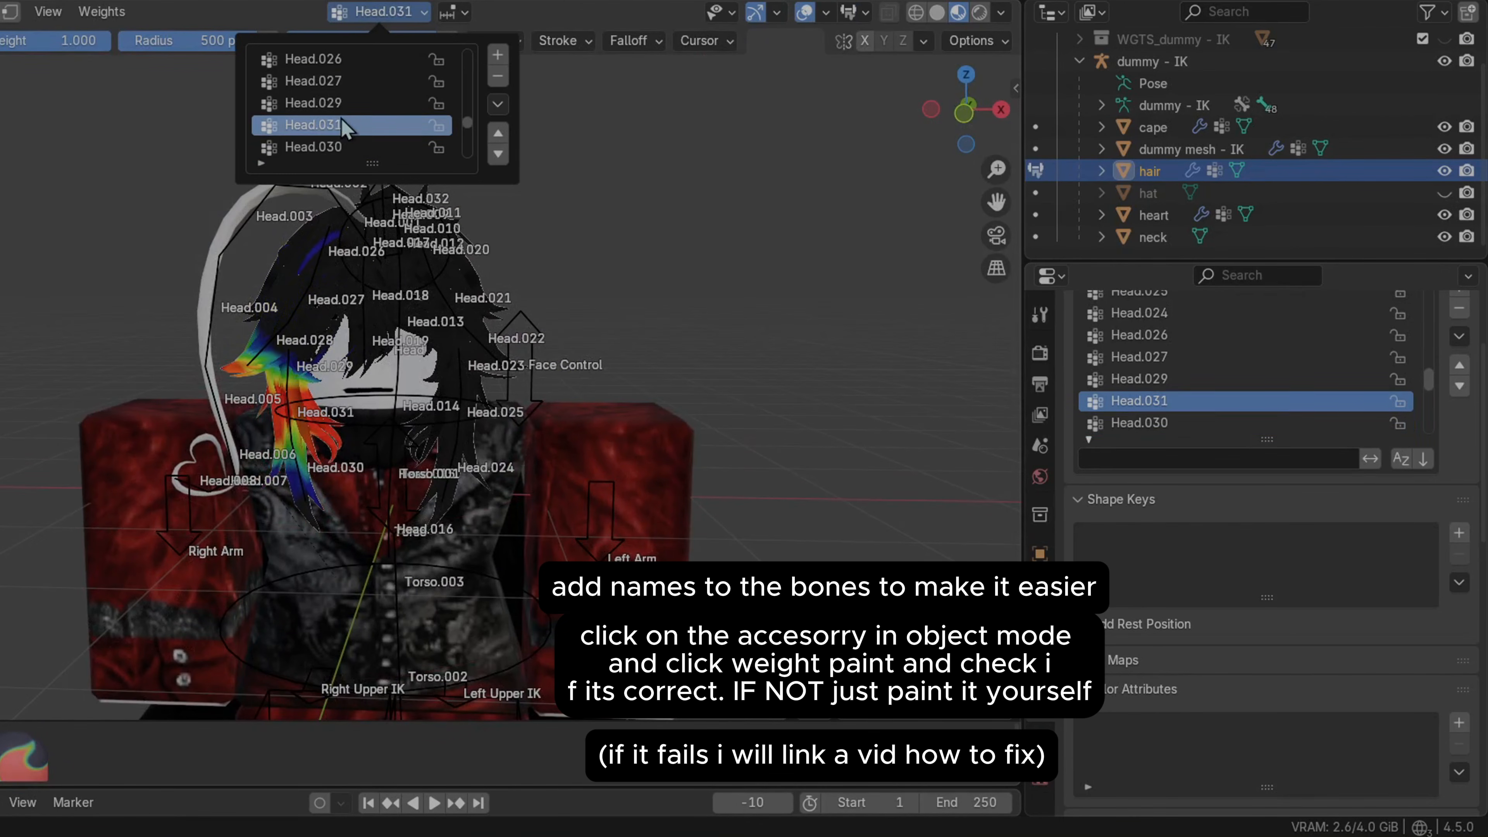
{"action": "key", "text": "Up"}
{"action": "key", "text": "Up"}
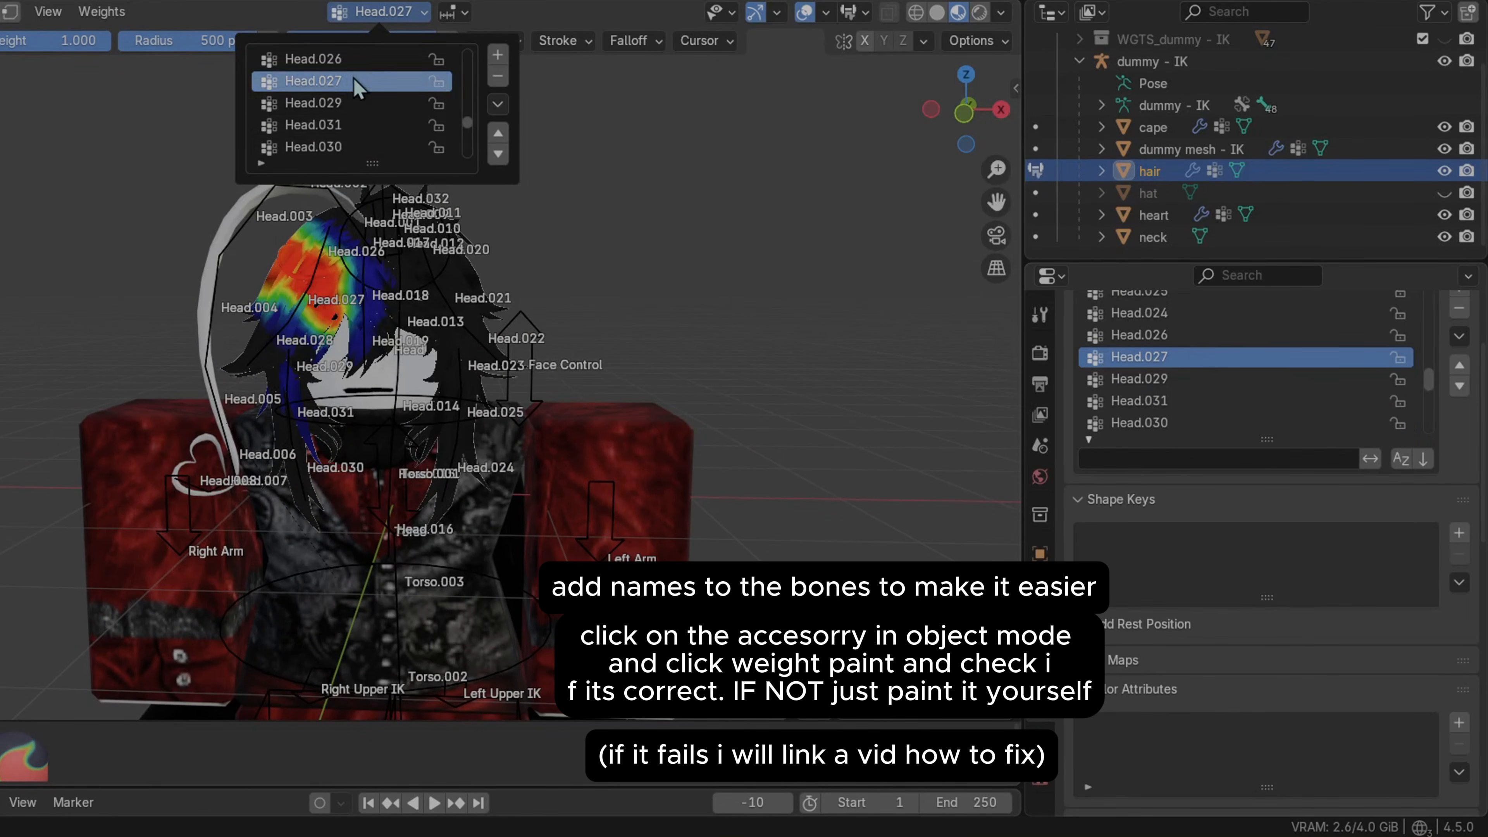
{"action": "left_click", "coordinate": [350, 63]}
{"action": "scroll", "coordinate": [341, 105], "scroll_direction": "up", "scroll_amount": 3}
{"action": "left_click", "coordinate": [340, 104]}
{"action": "left_click", "coordinate": [338, 75]}
{"action": "left_click", "coordinate": [342, 62]}
{"action": "scroll", "coordinate": [352, 76], "scroll_direction": "up", "scroll_amount": 2}
{"action": "left_click", "coordinate": [365, 83]}
{"action": "left_click", "coordinate": [367, 62]}
{"action": "middle_click_drag", "start_coordinate": [615, 158], "coordinate": [436, 179]}
{"action": "left_click_drag", "start_coordinate": [990, 210], "coordinate": [966, 223]}
{"action": "scroll", "coordinate": [966, 223], "scroll_direction": "up", "scroll_amount": 1}
{"action": "left_click", "coordinate": [400, 16]}
{"action": "scroll", "coordinate": [363, 88], "scroll_direction": "up", "scroll_amount": 5}
{"action": "left_click", "coordinate": [355, 106]}
{"action": "left_click", "coordinate": [342, 62]}
{"action": "scroll", "coordinate": [340, 88], "scroll_direction": "up", "scroll_amount": 2}
{"action": "left_click", "coordinate": [342, 59]}
{"action": "scroll", "coordinate": [342, 64], "scroll_direction": "up", "scroll_amount": 2}
{"action": "left_click", "coordinate": [343, 59]}
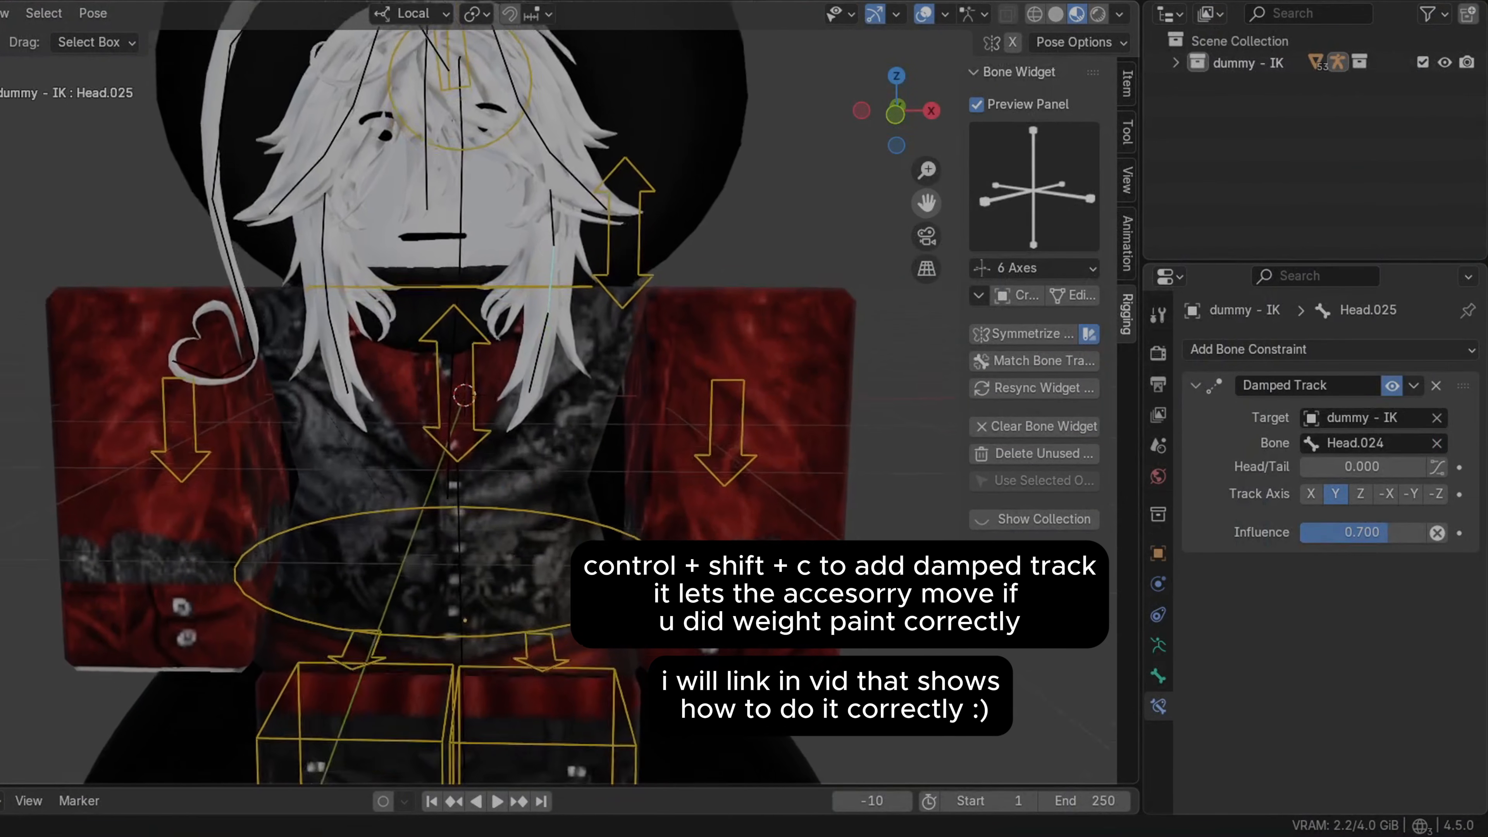
Open the bone constraint menu on a hair bone and check the Damped Track constraints on neighbouring hair bones
{"action": "left_click_drag", "start_coordinate": [926, 202], "coordinate": [922, 229]}
{"action": "left_click", "coordinate": [637, 346]}
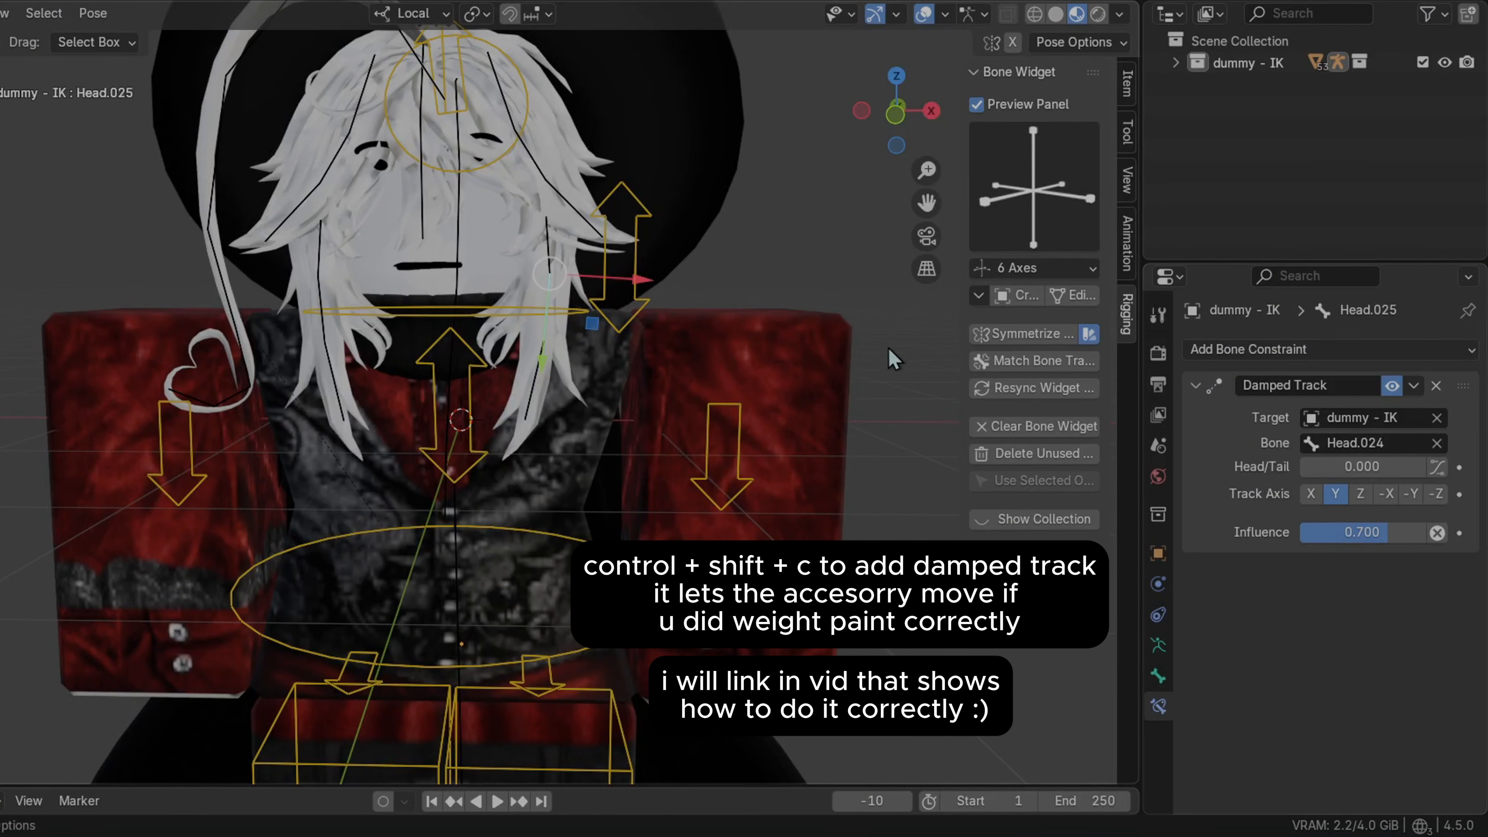
{"action": "key", "text": "ctrl+shift+c"}
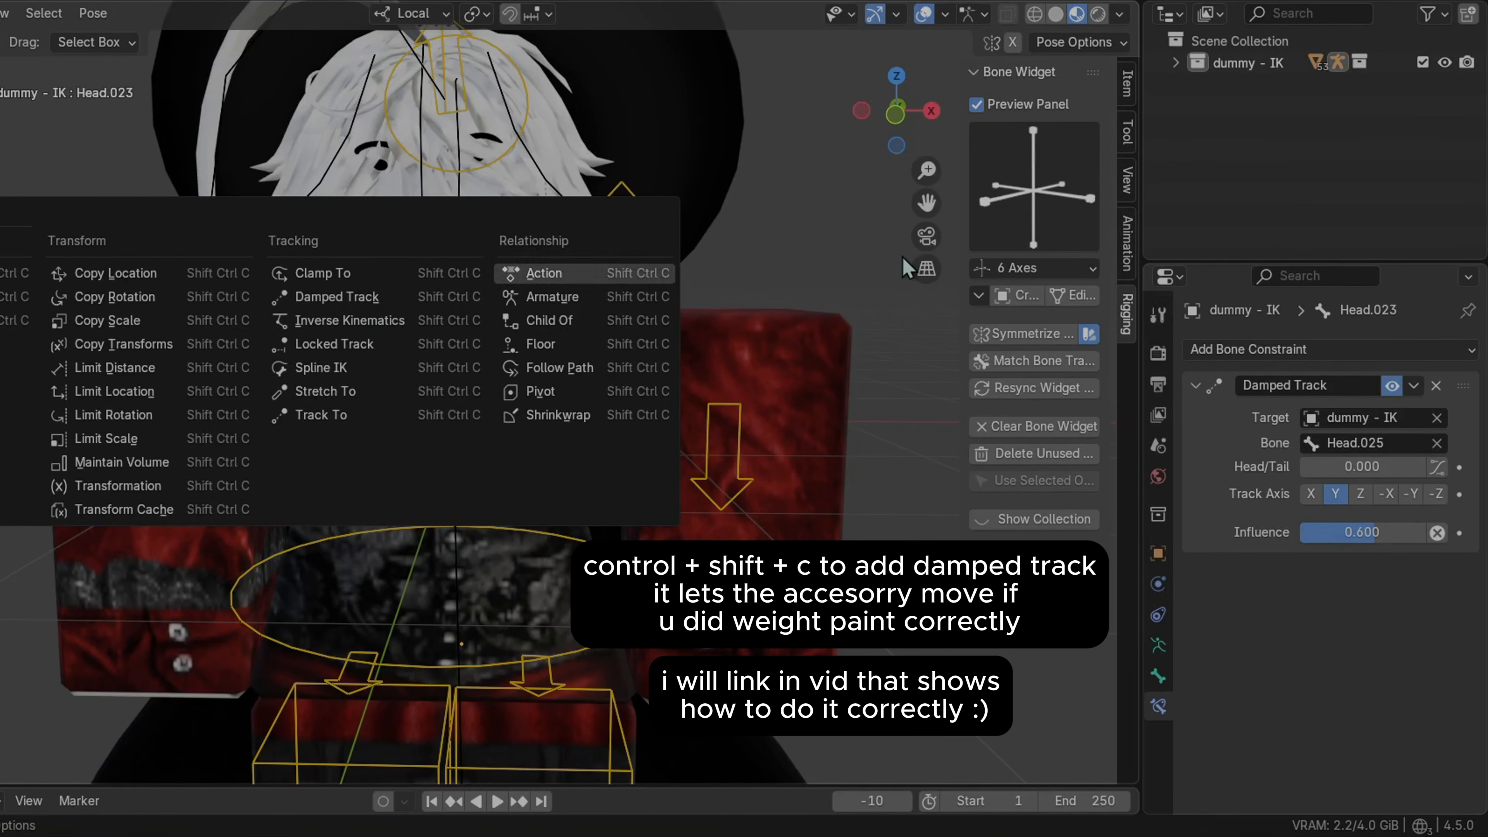
{"action": "left_click", "coordinate": [529, 370]}
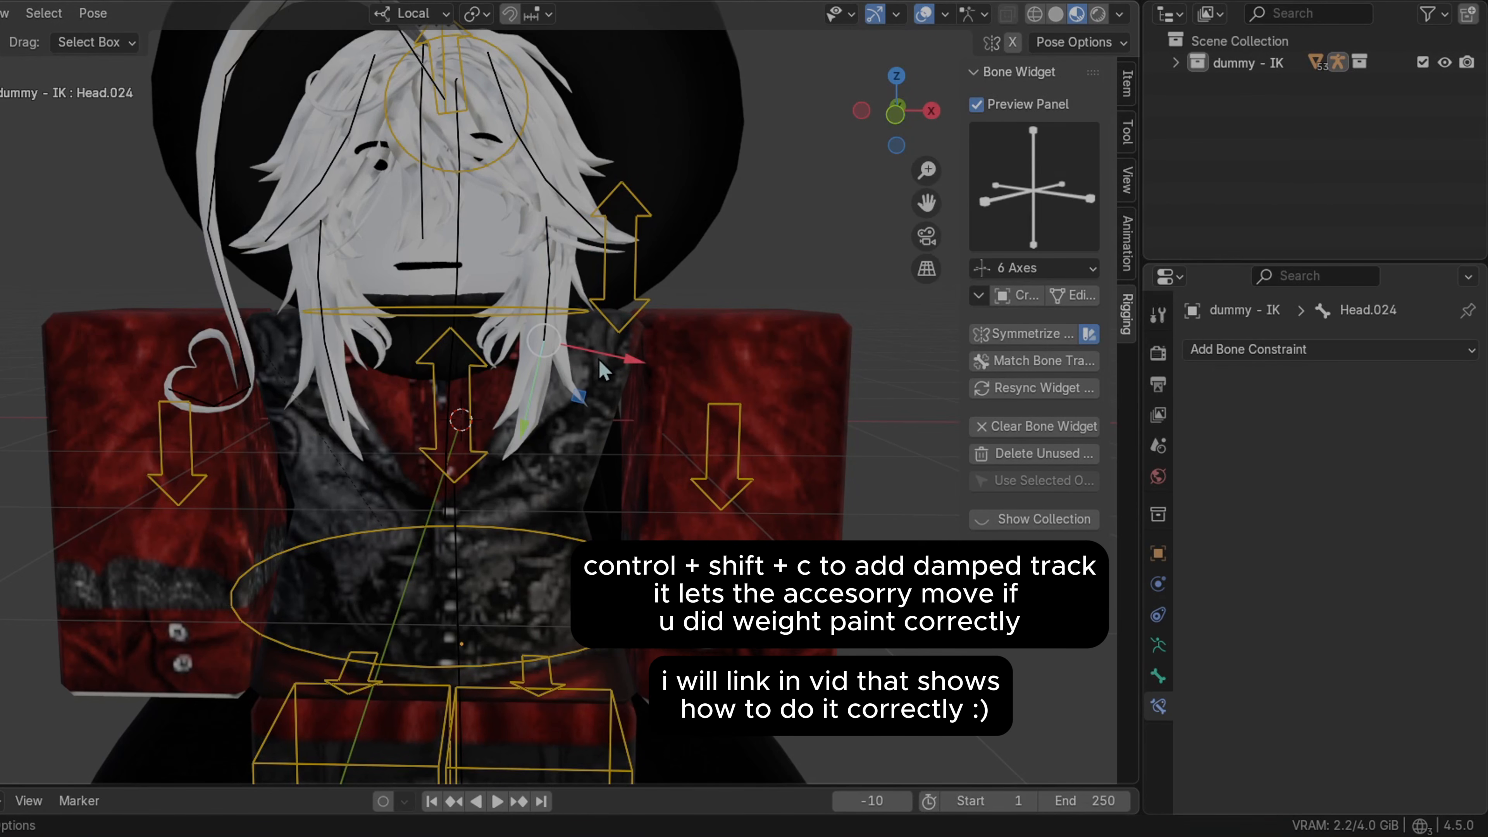
{"action": "left_click", "coordinate": [546, 249]}
{"action": "left_click", "coordinate": [574, 226]}
{"action": "left_click", "coordinate": [535, 157]}
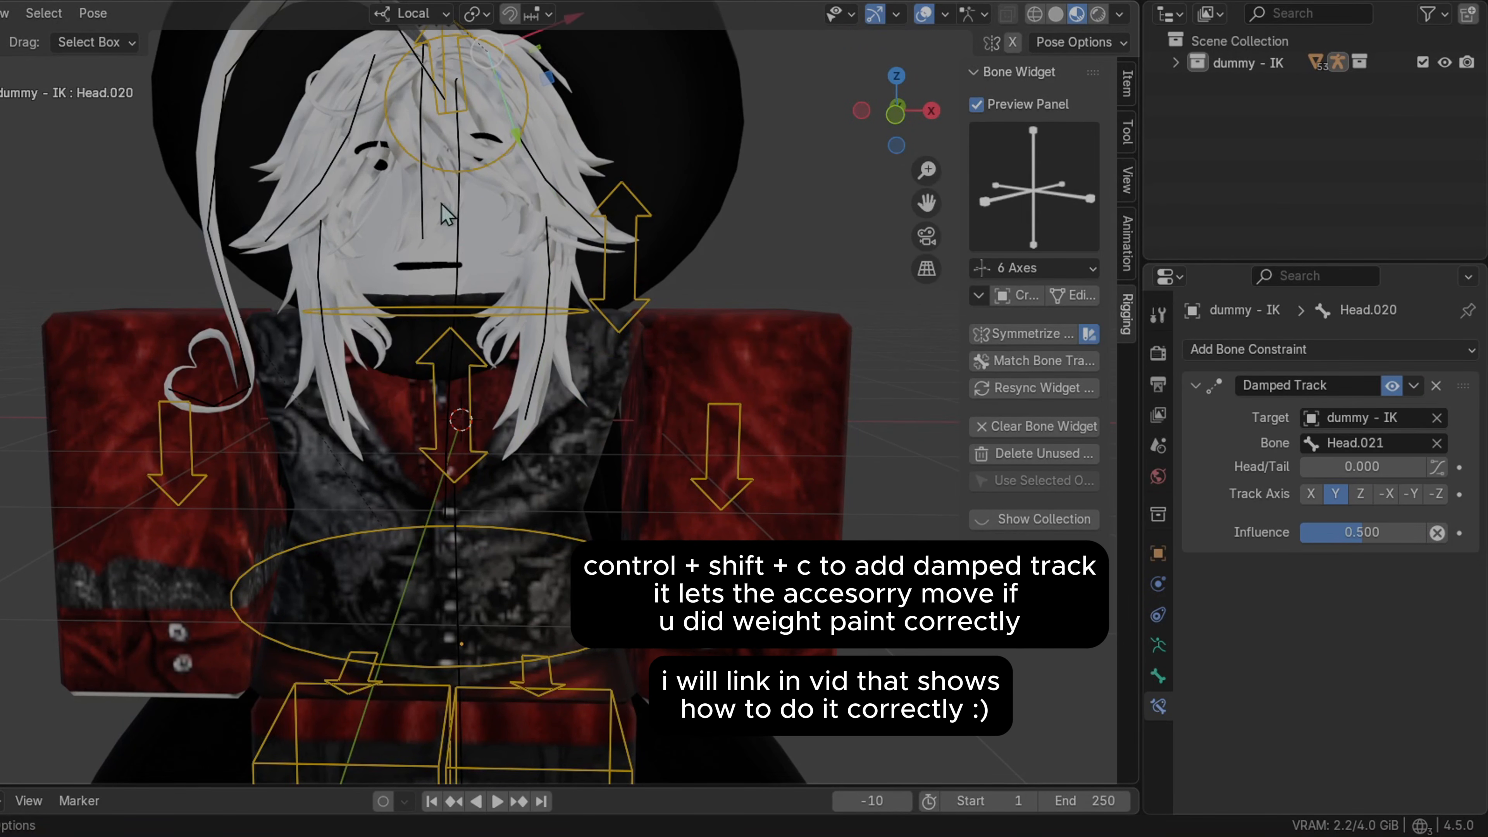
Inspect the Damped Track constraints on the Head.009 and Head.026 hair bones
{"action": "middle_click_drag", "start_coordinate": [656, 211], "coordinate": [726, 246]}
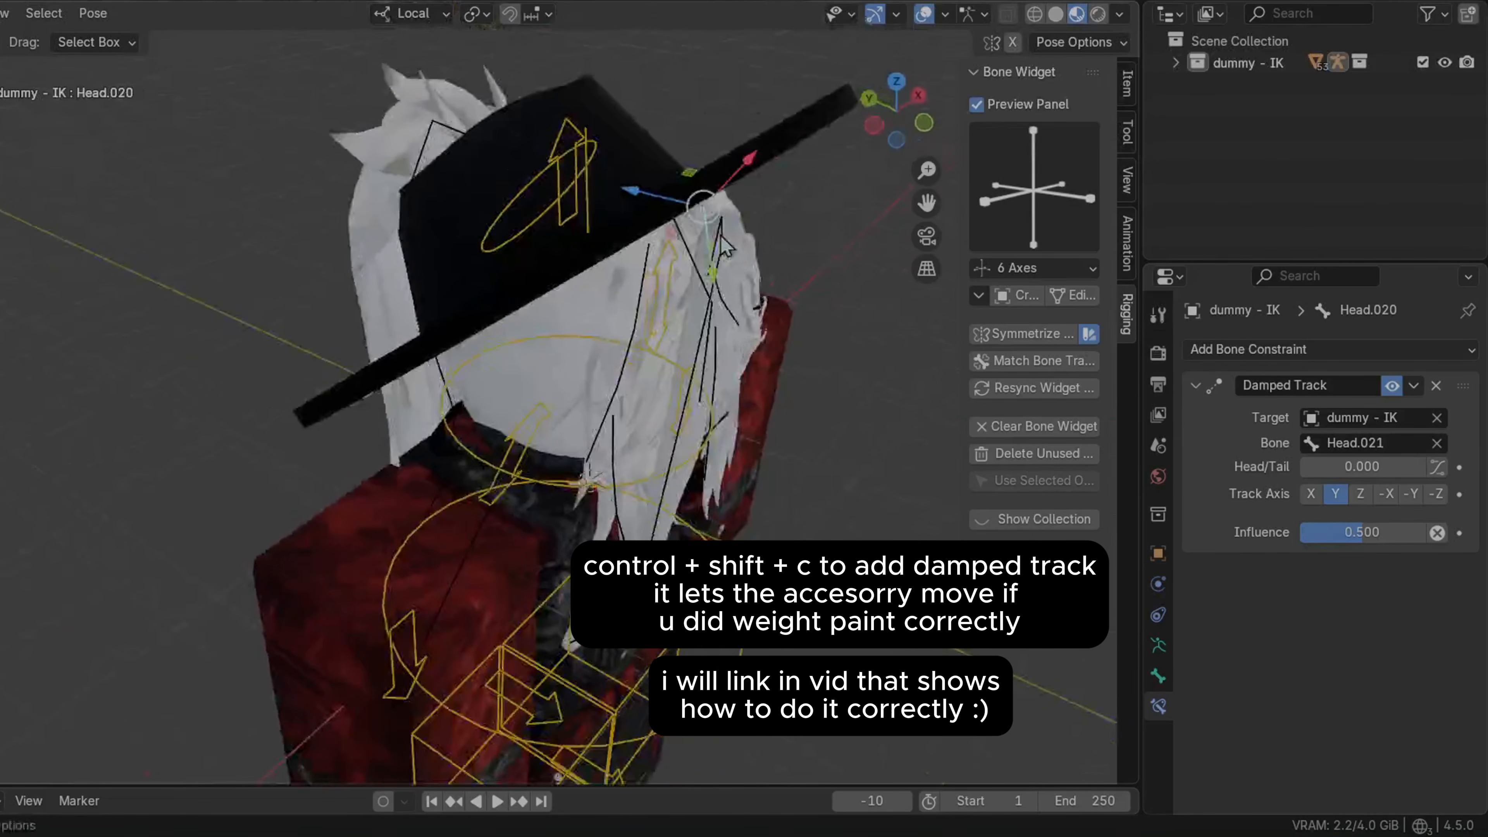
{"action": "left_click", "coordinate": [573, 224]}
{"action": "scroll", "coordinate": [1299, 516], "scroll_direction": "down", "scroll_amount": 8}
{"action": "scroll", "coordinate": [1300, 516], "scroll_direction": "down", "scroll_amount": 2}
{"action": "scroll", "coordinate": [1230, 551], "scroll_direction": "up", "scroll_amount": 3}
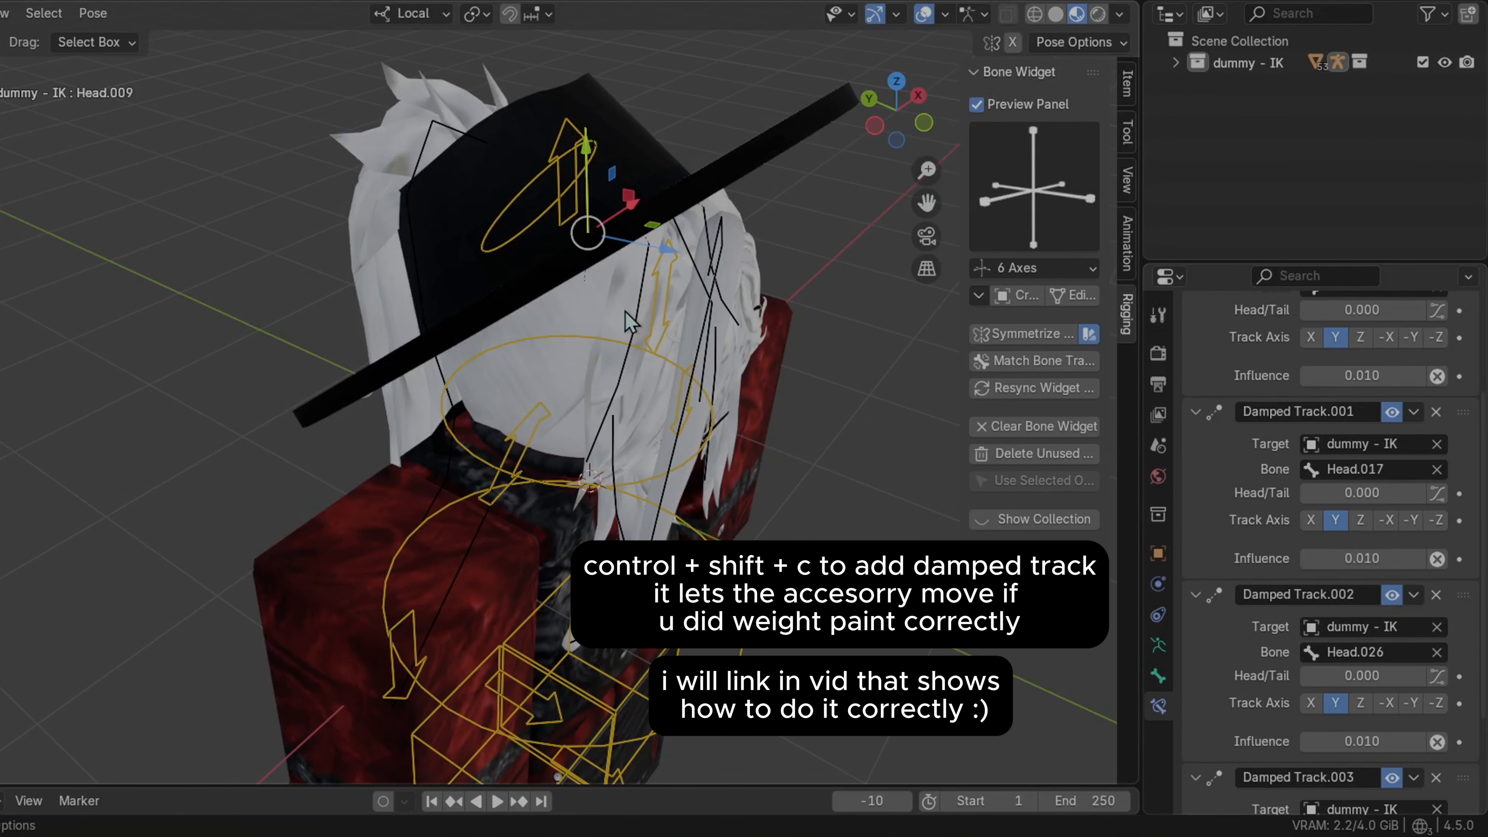
{"action": "left_click", "coordinate": [643, 304]}
{"action": "middle_click_drag", "start_coordinate": [816, 354], "coordinate": [794, 298]}
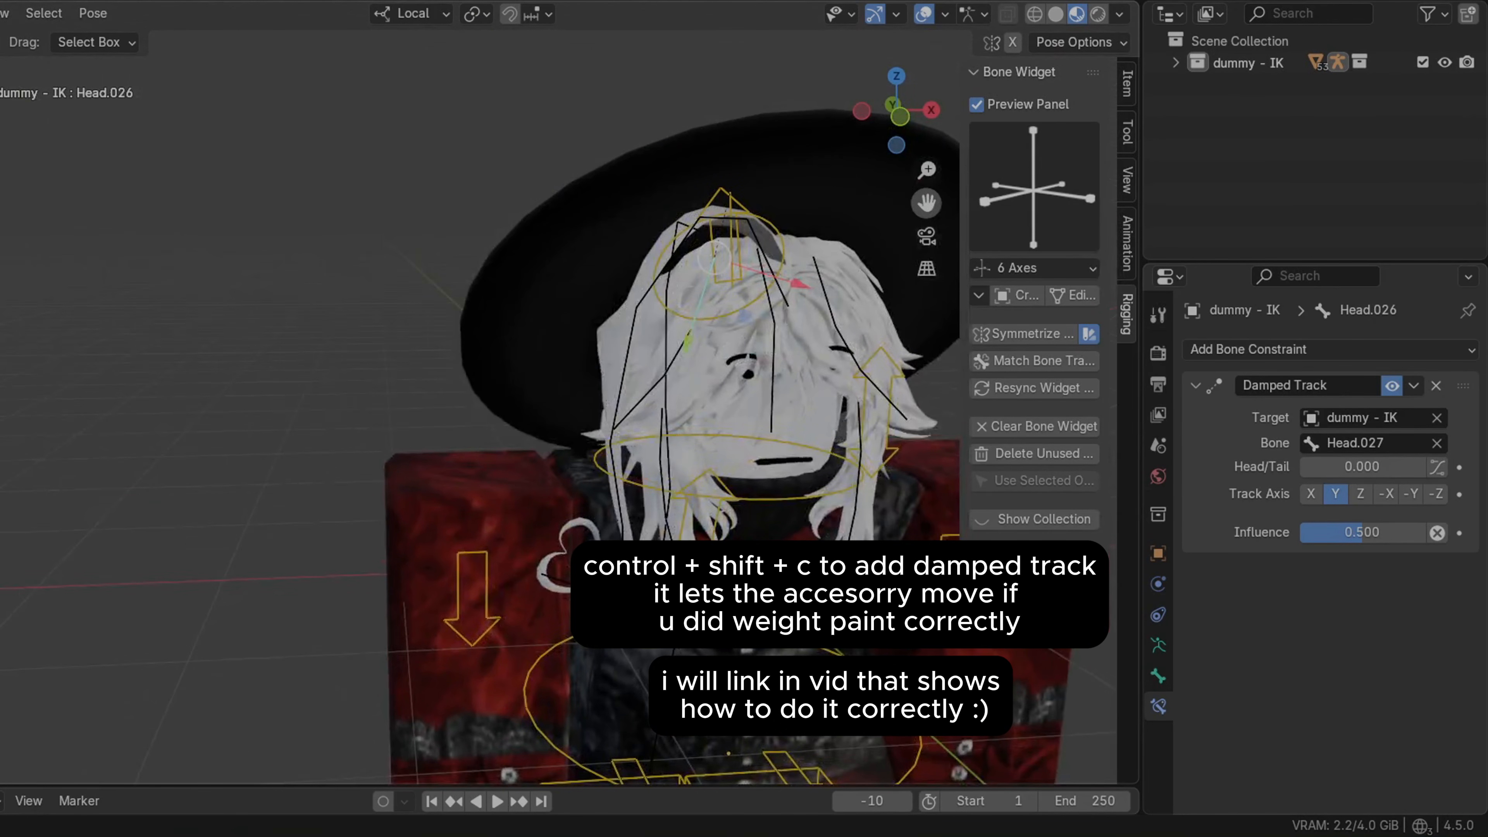